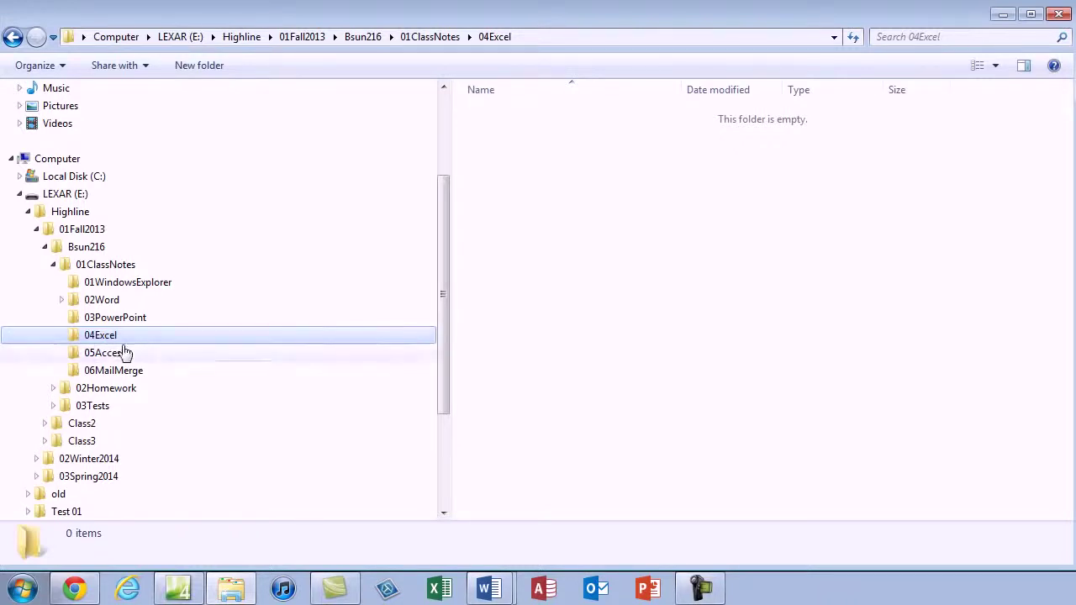
Step: Show the 04Excel class notes folder on the LEXAR (E:) drive, and switch to Excel to create a blank workbook
left_click(54, 194)
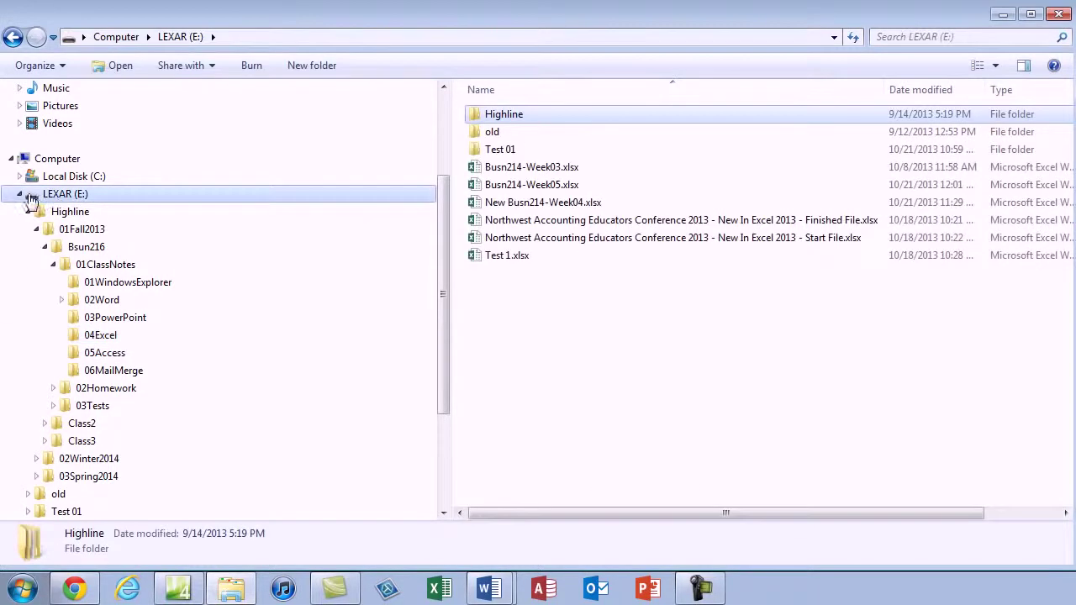
left_click(100, 338)
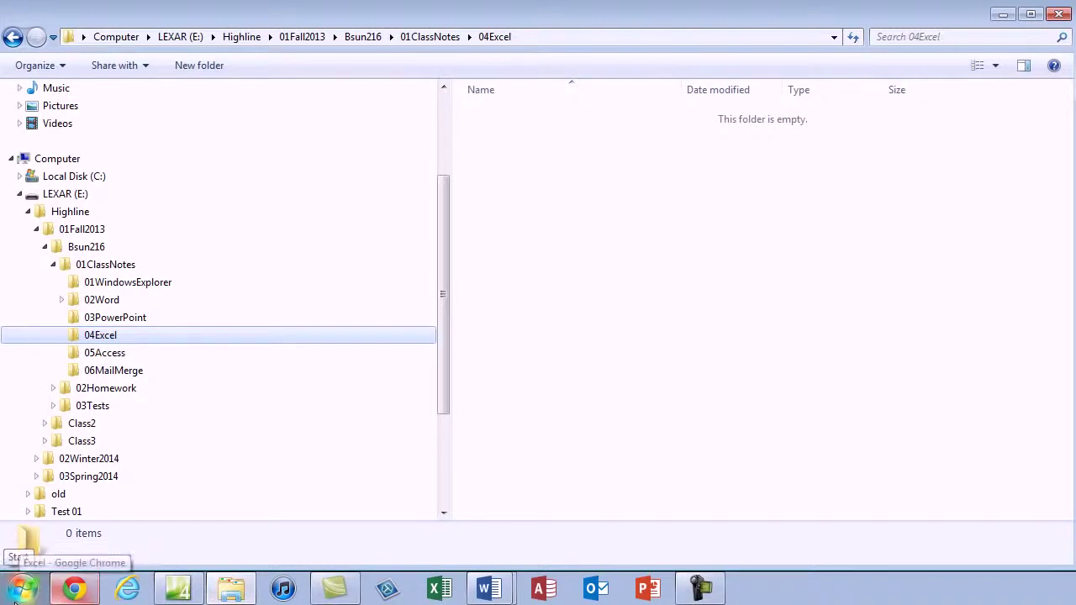
left_click(438, 589)
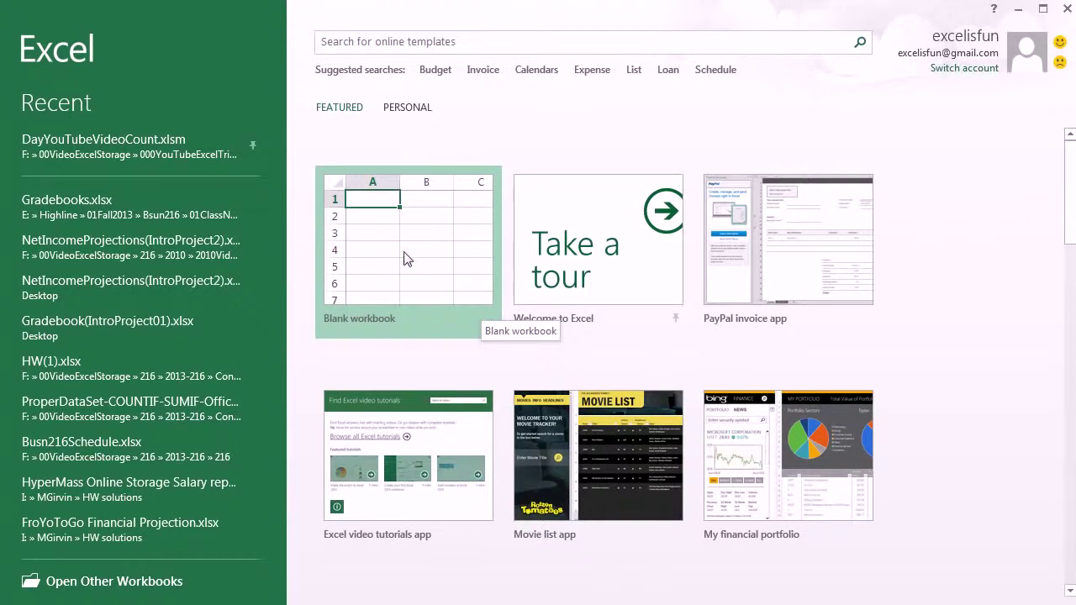
left_click(352, 266)
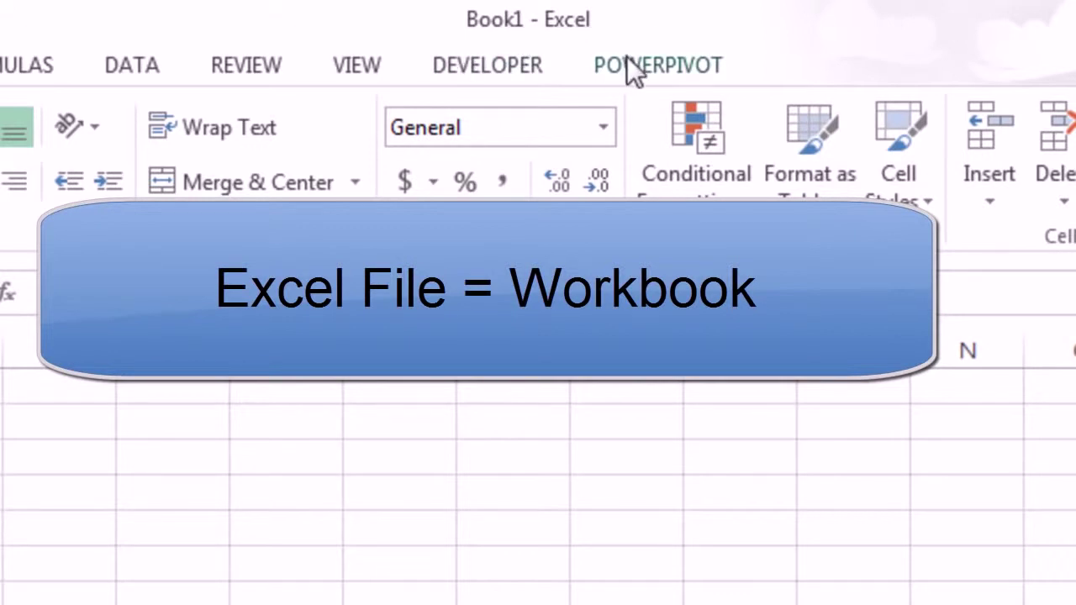
Step: Save the workbook as Gradebooks in the 04Excel folder, keeping the Excel Workbook (*.xlsx) file type
key("F12")
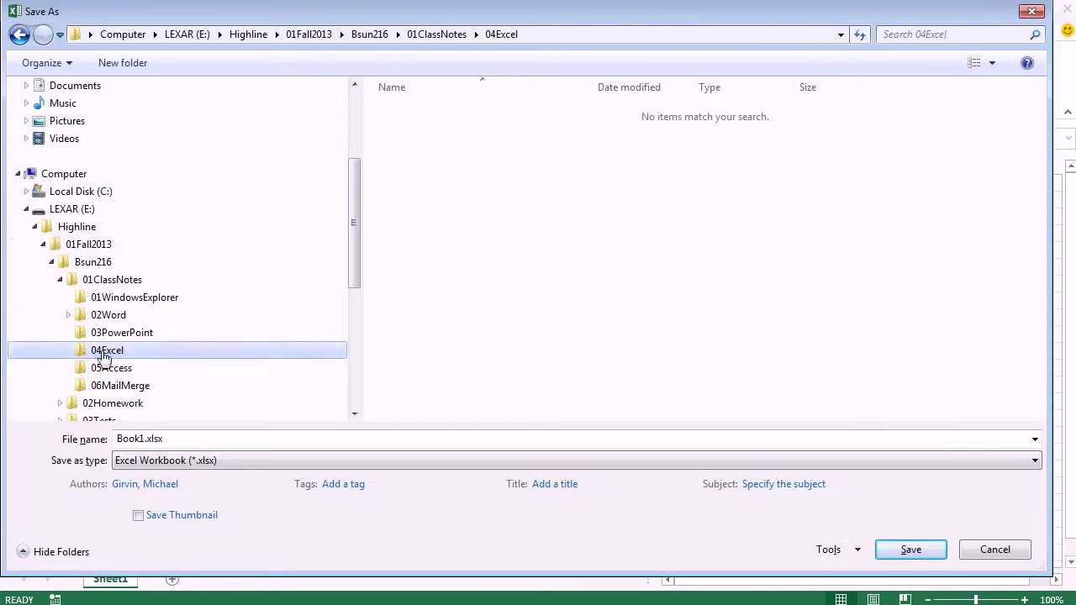
left_click(174, 439)
type("Grad")
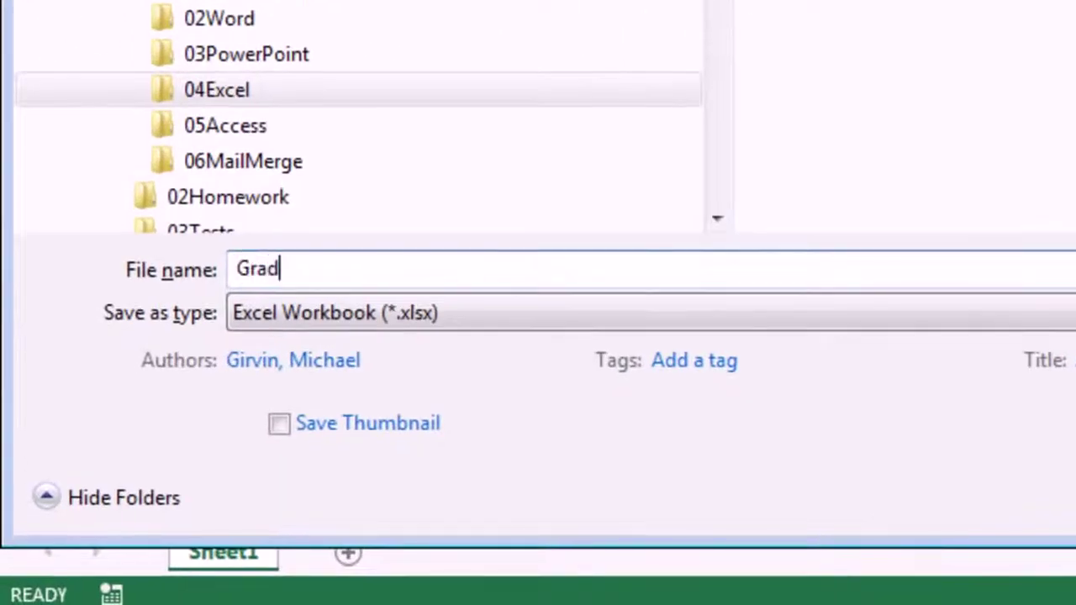
type("ebooks")
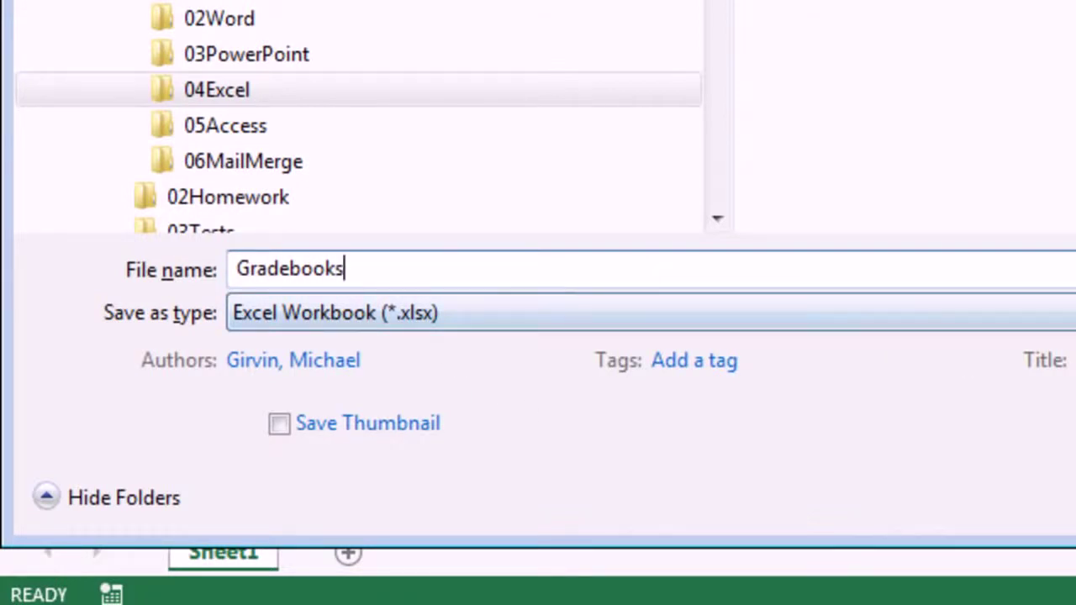
left_click(588, 313)
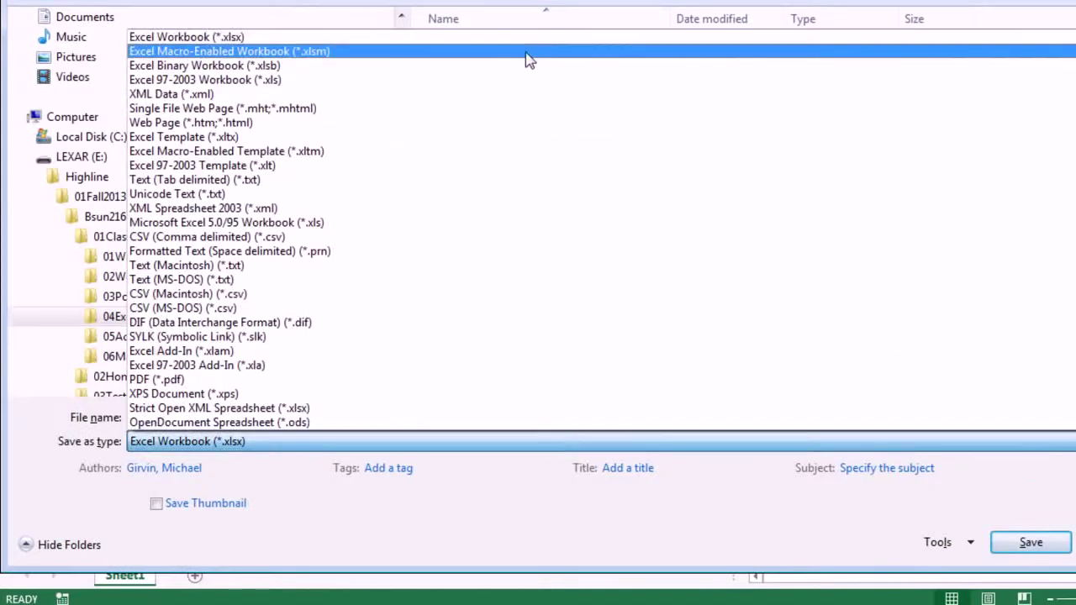
left_click(344, 439)
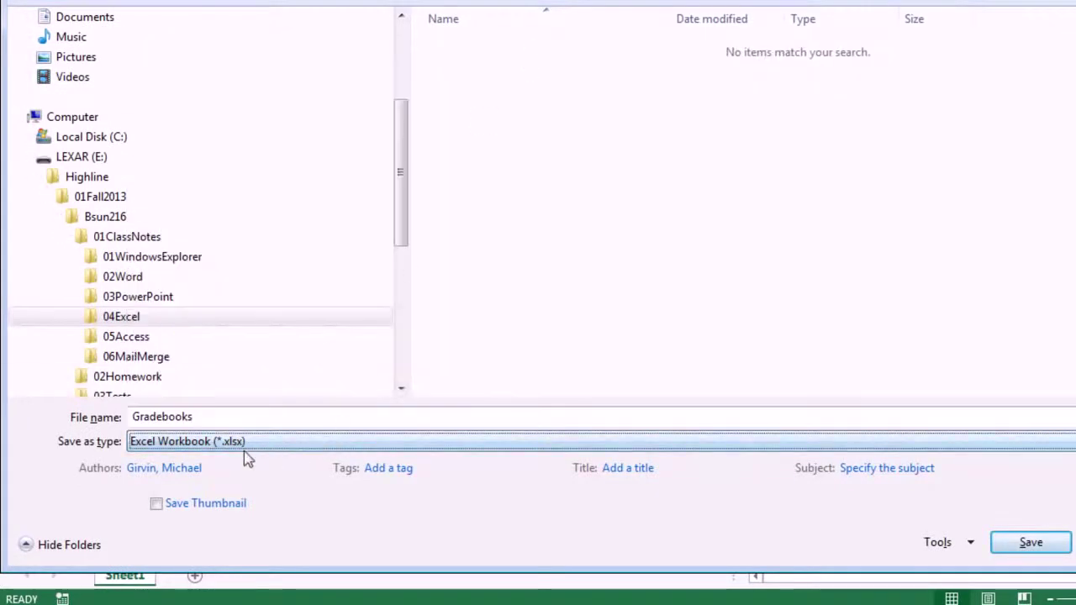
left_click(1028, 542)
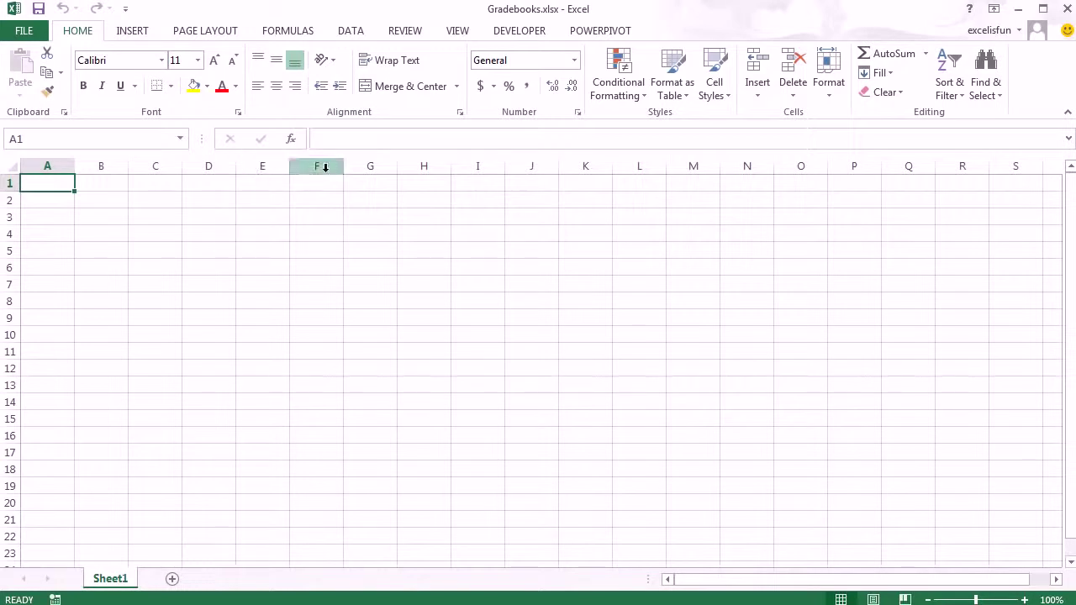
Step: Highlight column G, row 7, and both together, ending with their intersection cell G7 selected
left_click(370, 165)
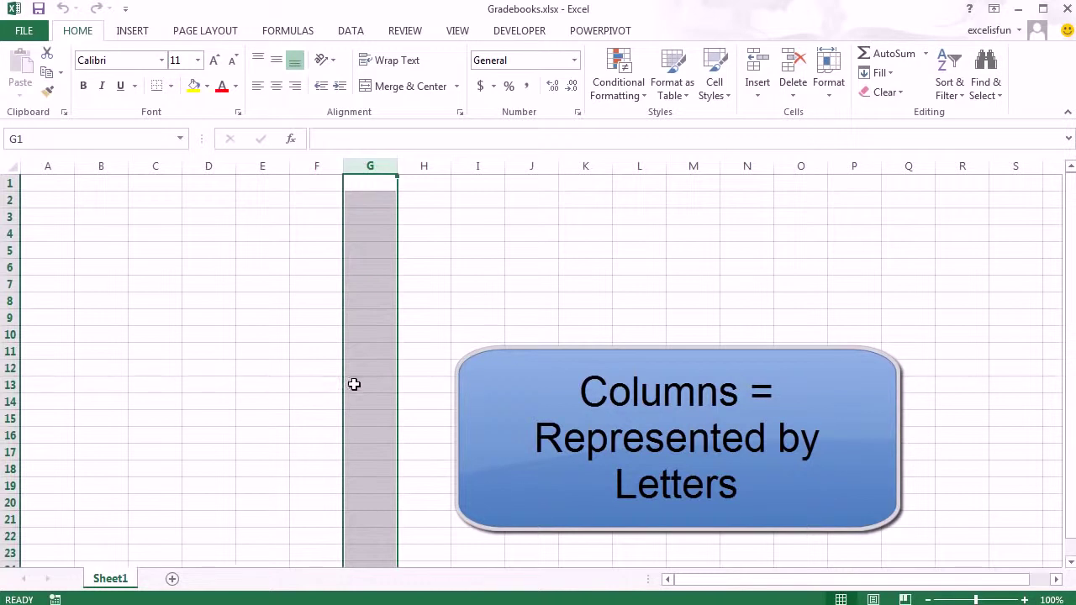
left_click(10, 252)
left_click(10, 268)
left_click(11, 284)
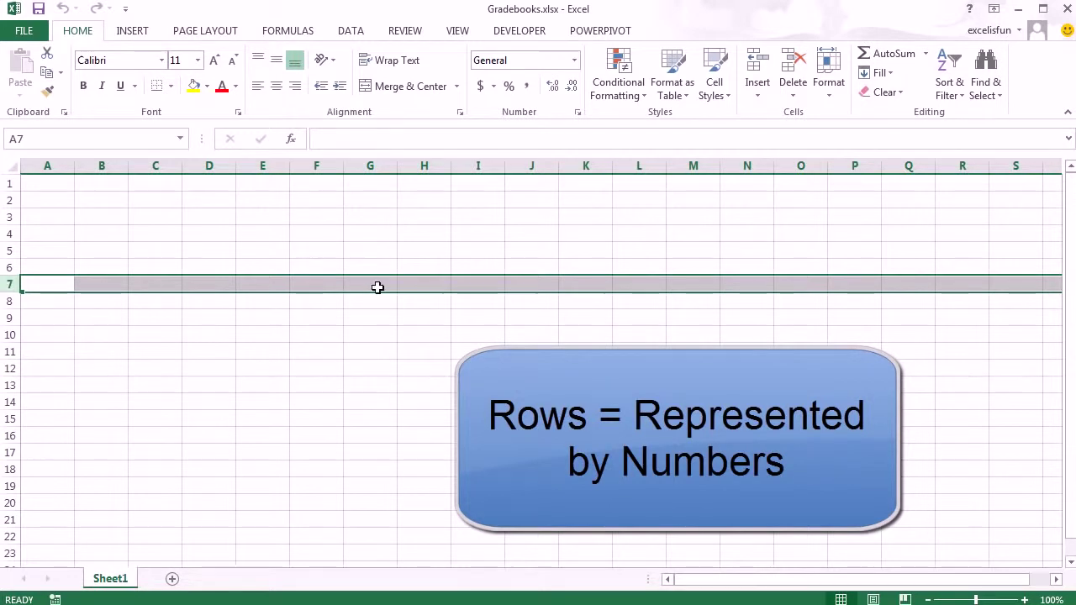
left_click(369, 166, "ctrl")
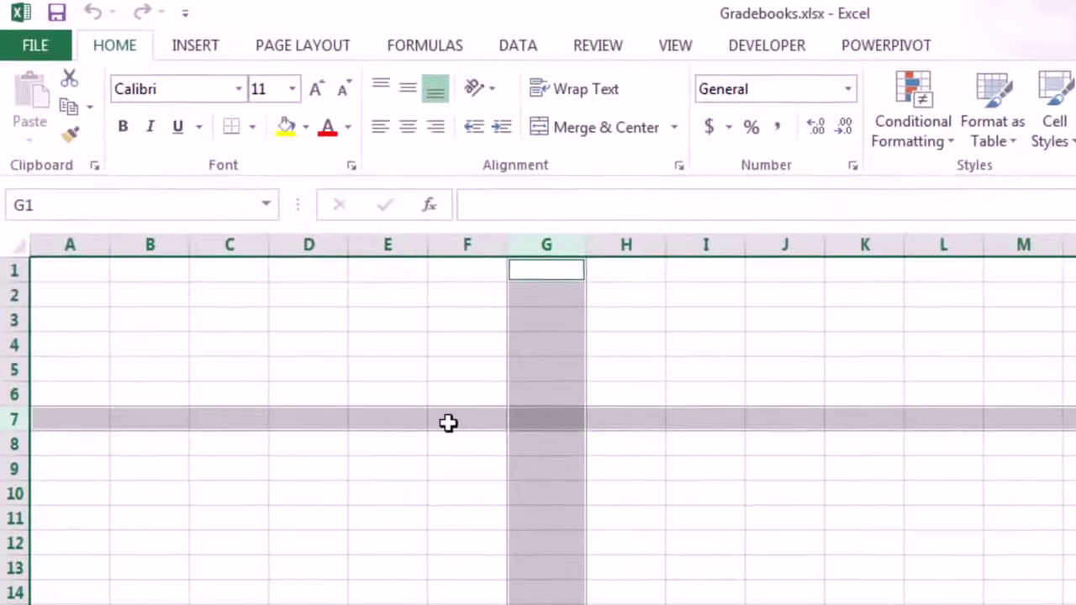
left_click(538, 419)
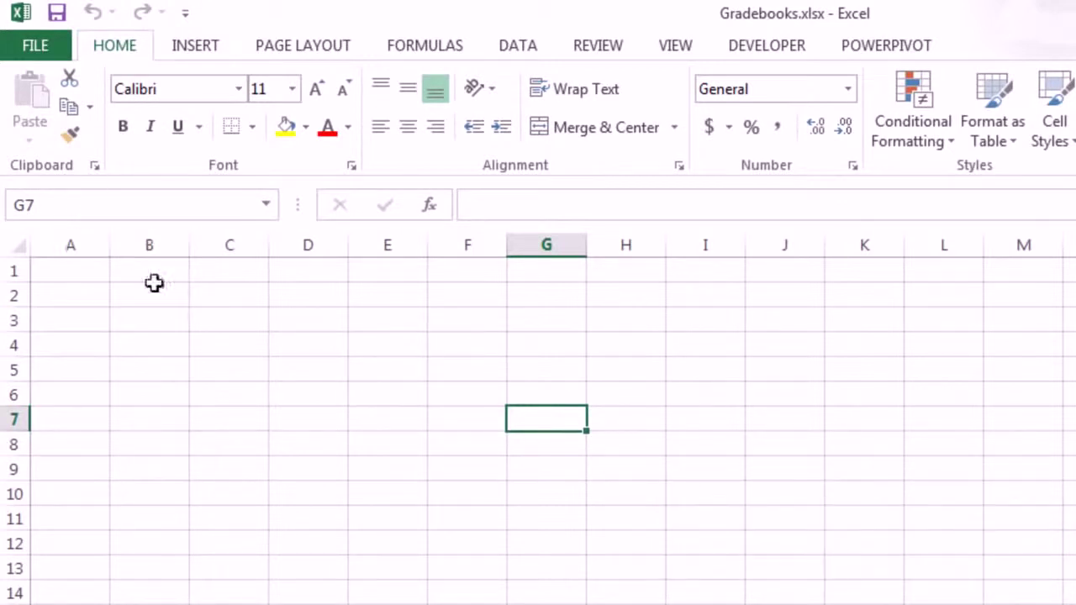
Step: Select several individual cells, including G6, and trace cell C3 by highlighting column C and row 3 in turn
left_click(210, 322)
left_click(338, 400)
left_click(550, 398)
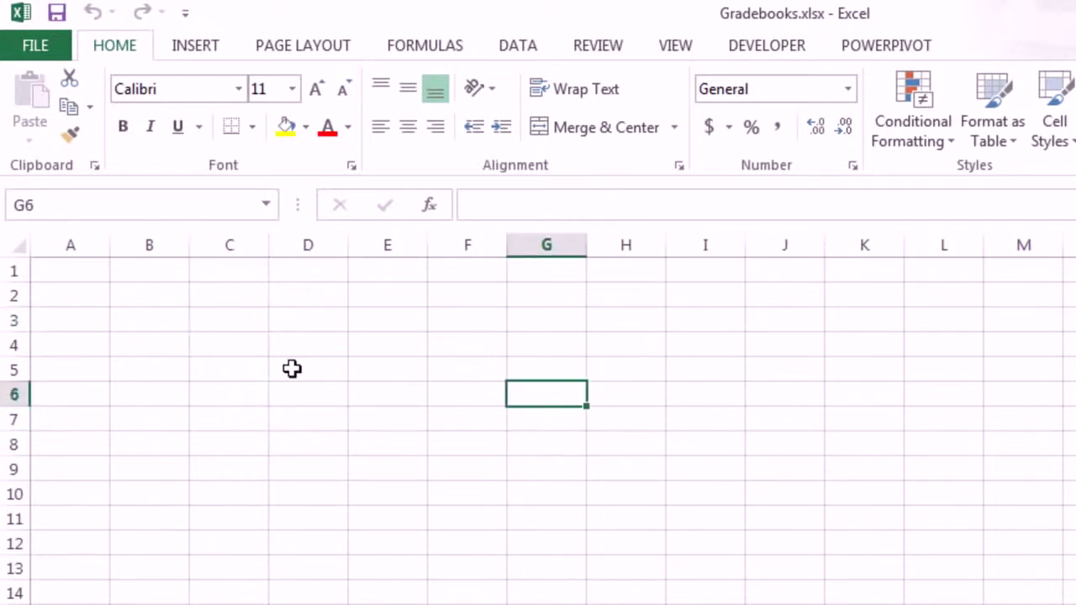
left_click(240, 323)
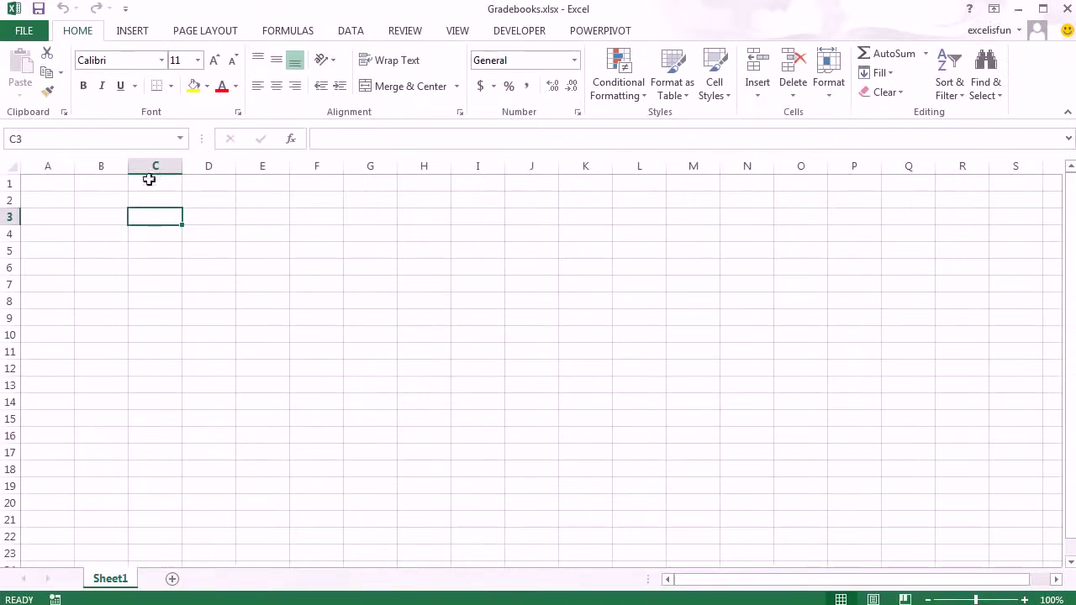
left_click(154, 166)
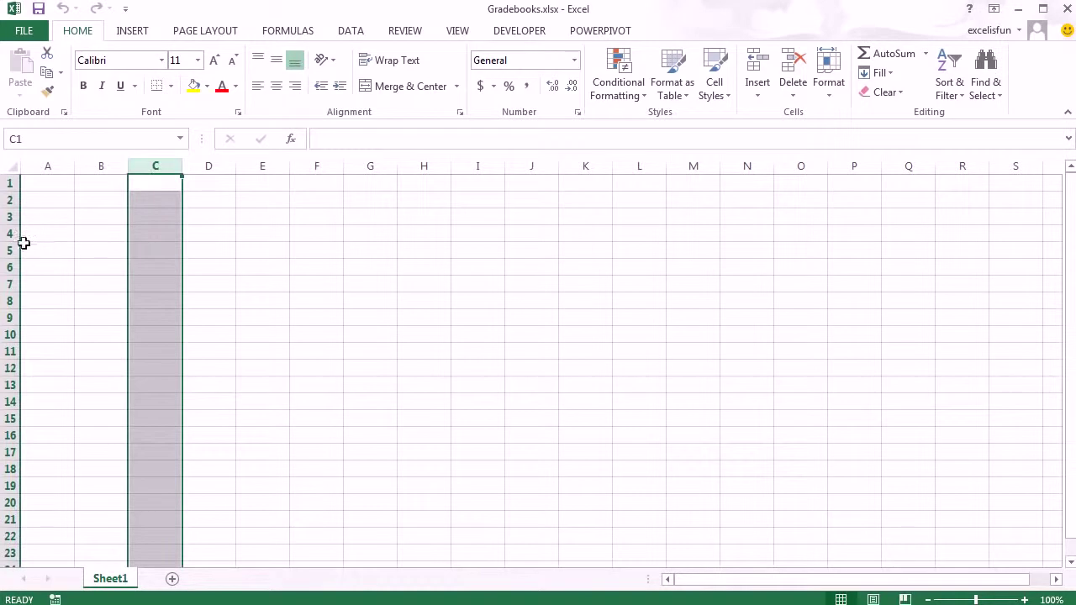
left_click(10, 217)
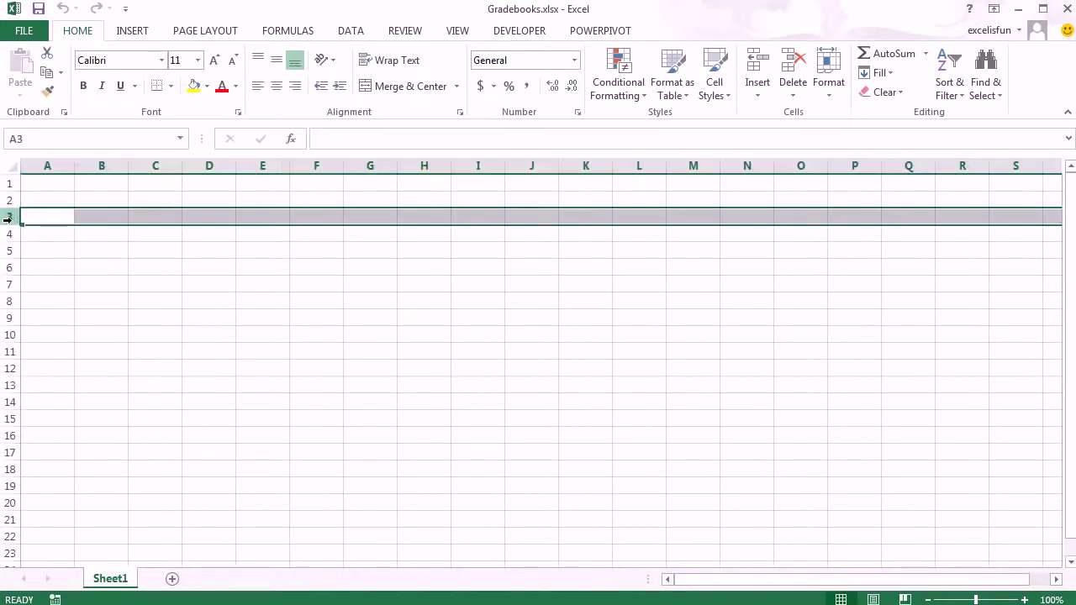
left_click(161, 220)
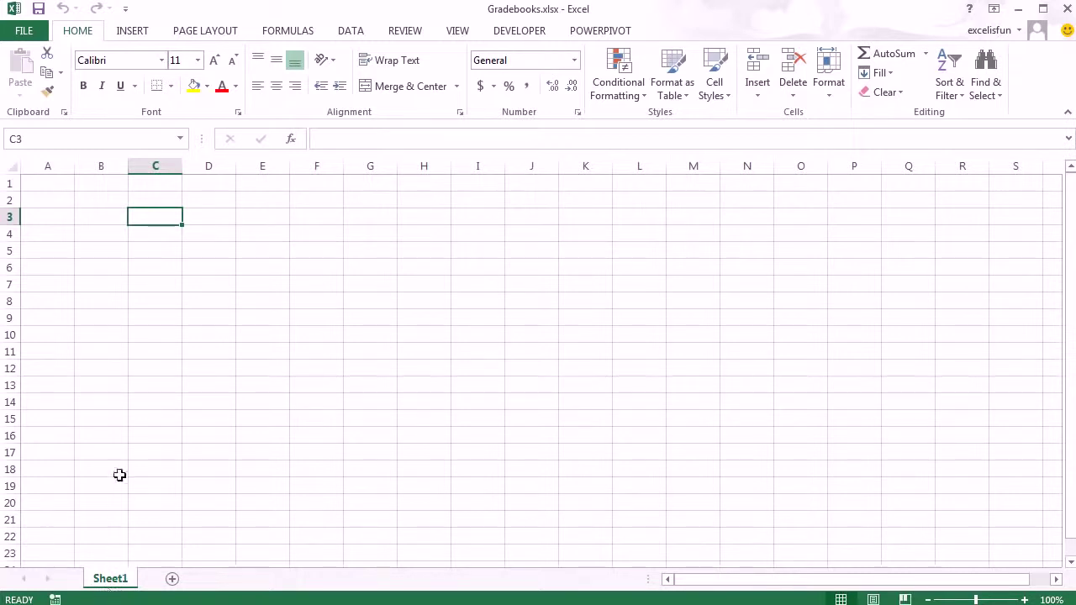
Step: Rename the Sheet1 worksheet as GradebookF13
double_click(110, 578)
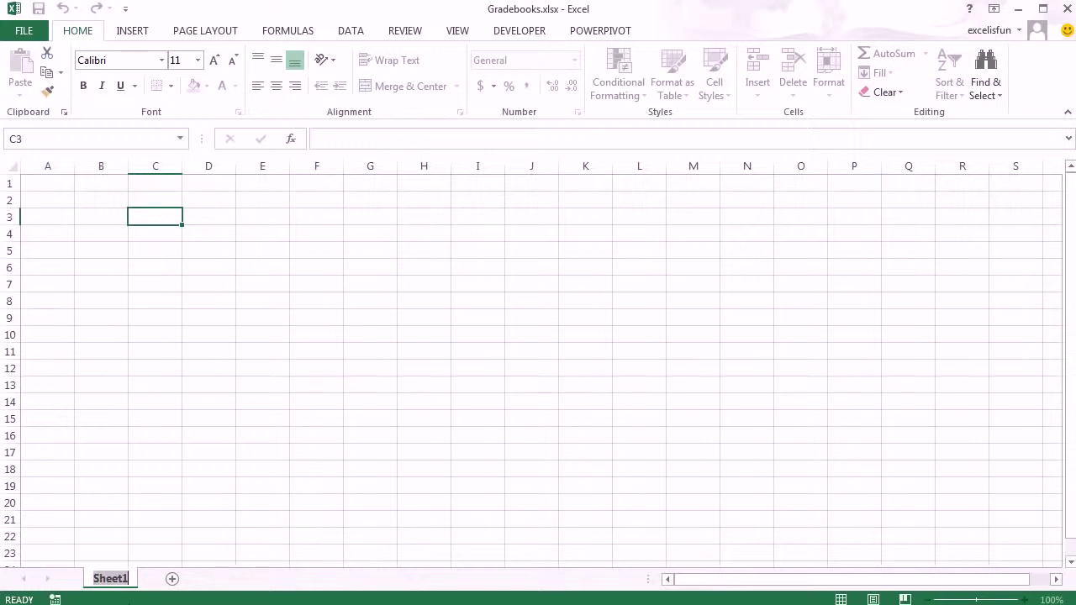
type("Gradebook")
key("Return")
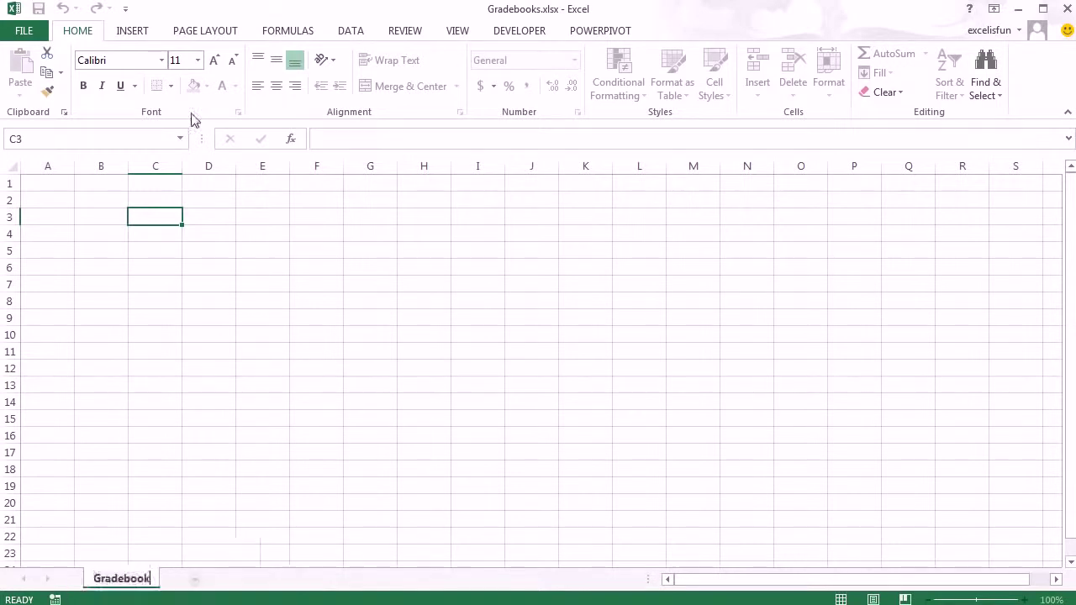
type("F13")
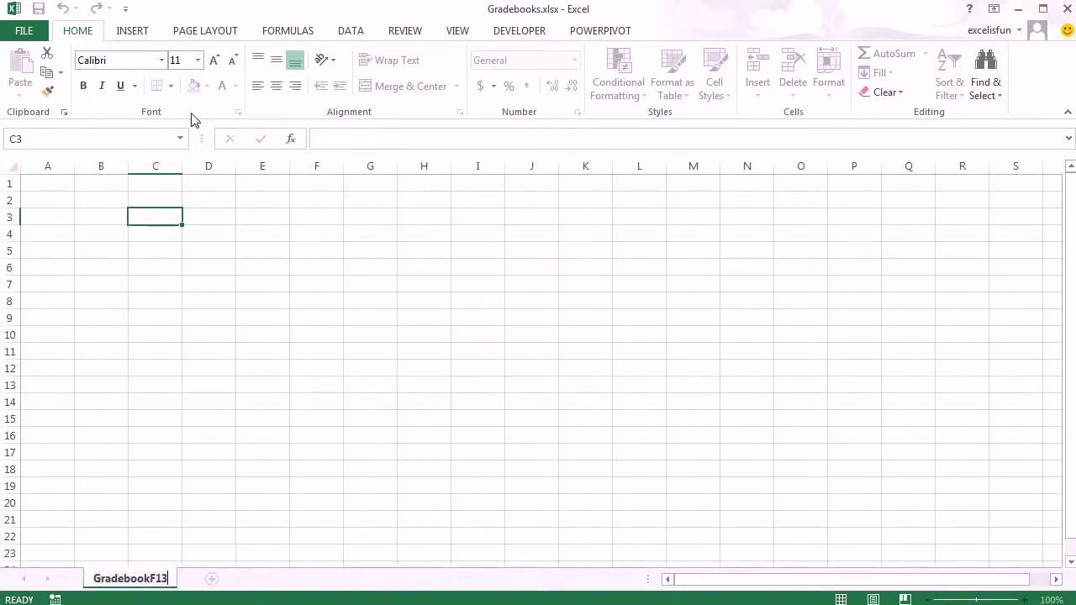
key("Return")
Step: Highlight row 3 and column C of the GradebookF13 sheet, ending on cell C3
left_click(12, 217)
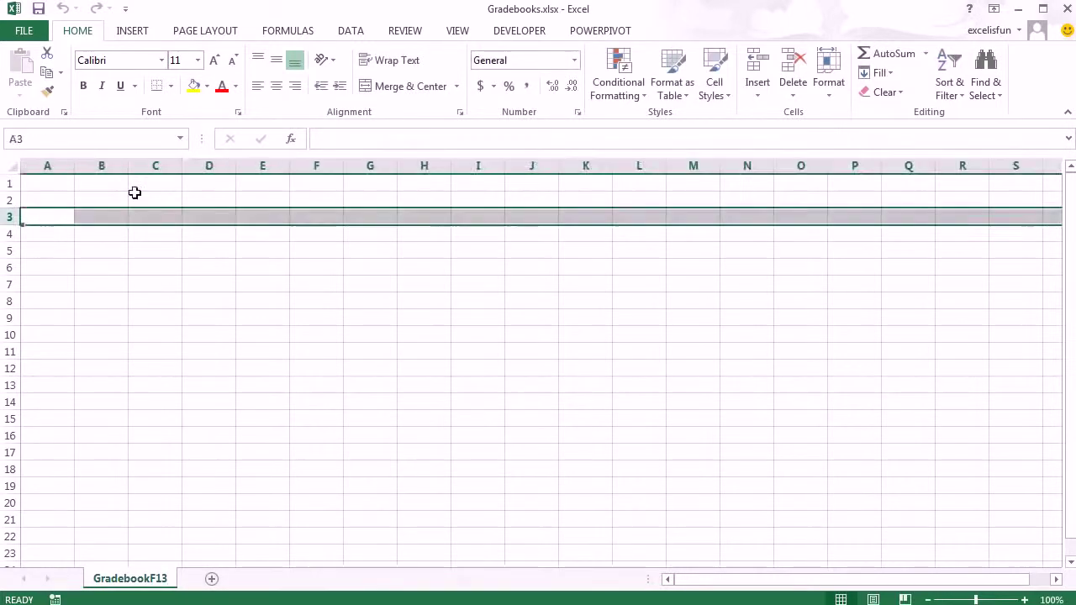
left_click(155, 166)
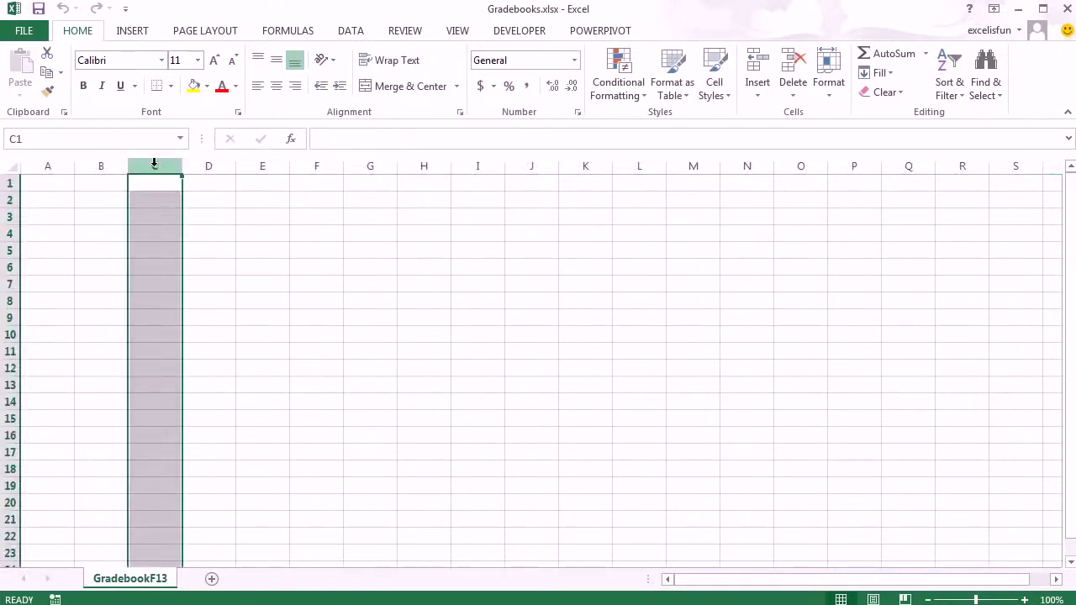
left_click(10, 217)
left_click(149, 217)
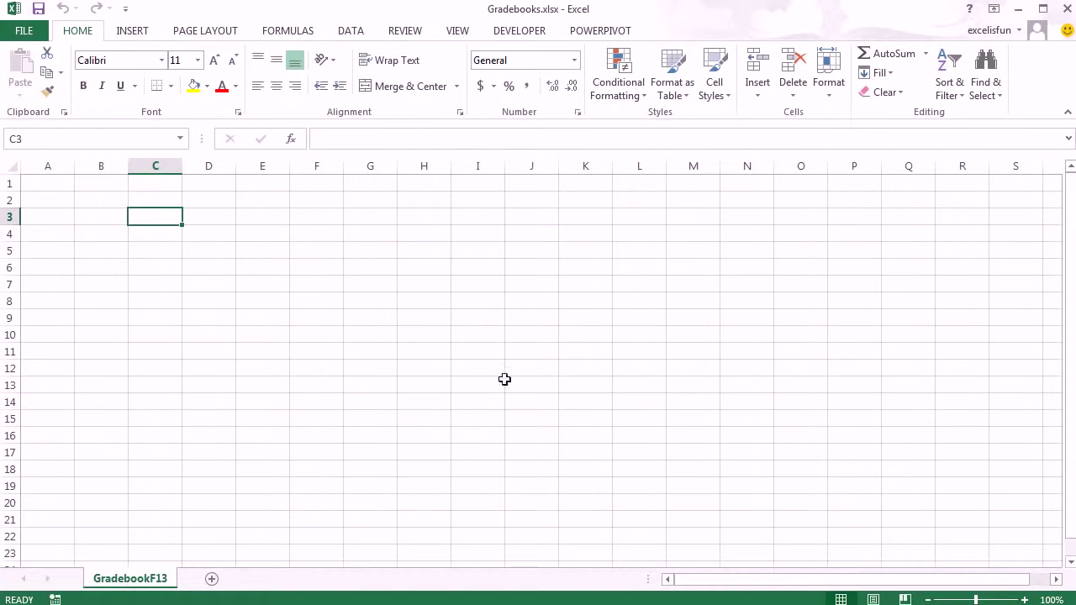
Step: Add a second worksheet to the workbook and move it in front of GradebookF13
left_click(211, 580)
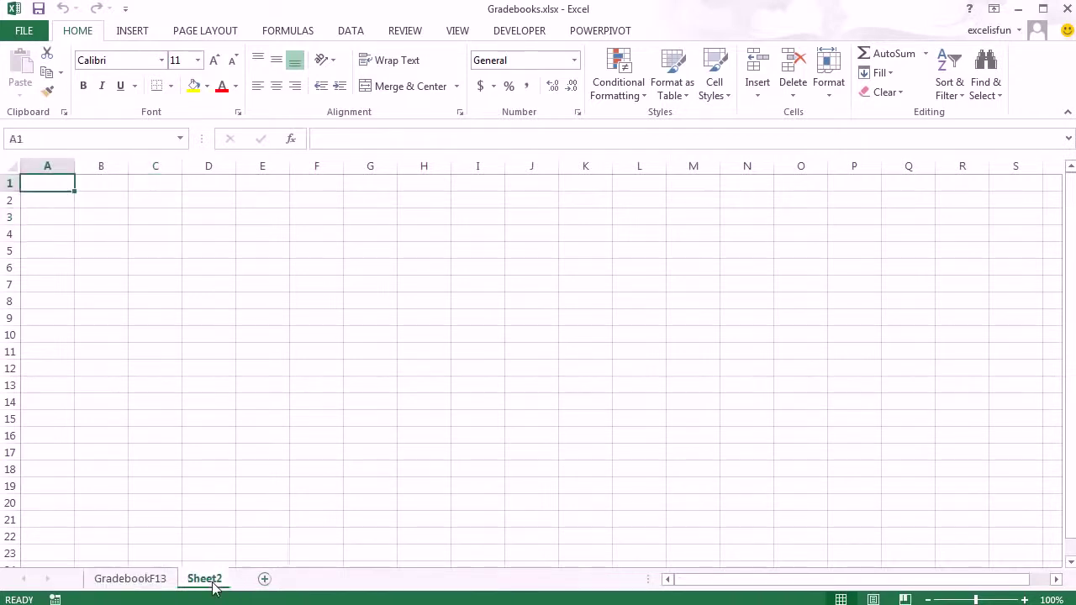
left_click(212, 400)
left_click(570, 271)
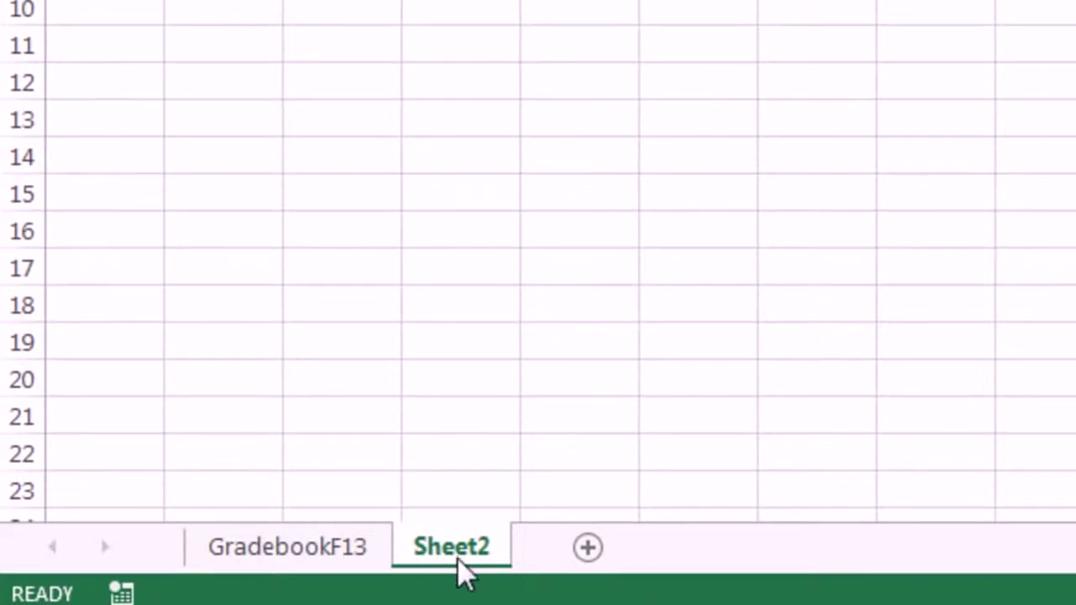
left_click_drag(449, 560, 222, 388)
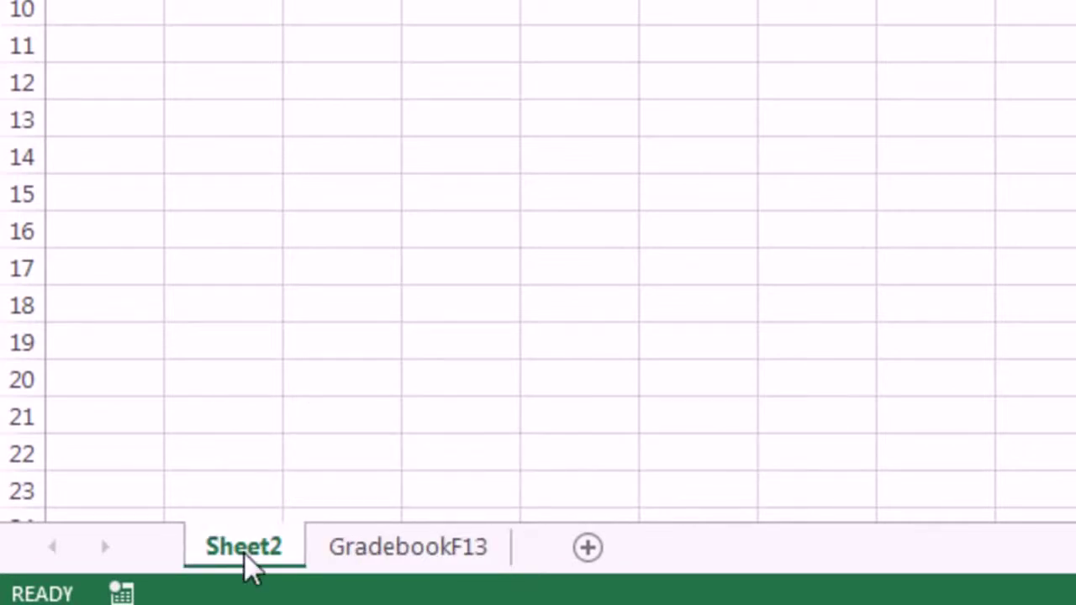
Step: Rename the Sheet2 worksheet as Notes
double_click(244, 555)
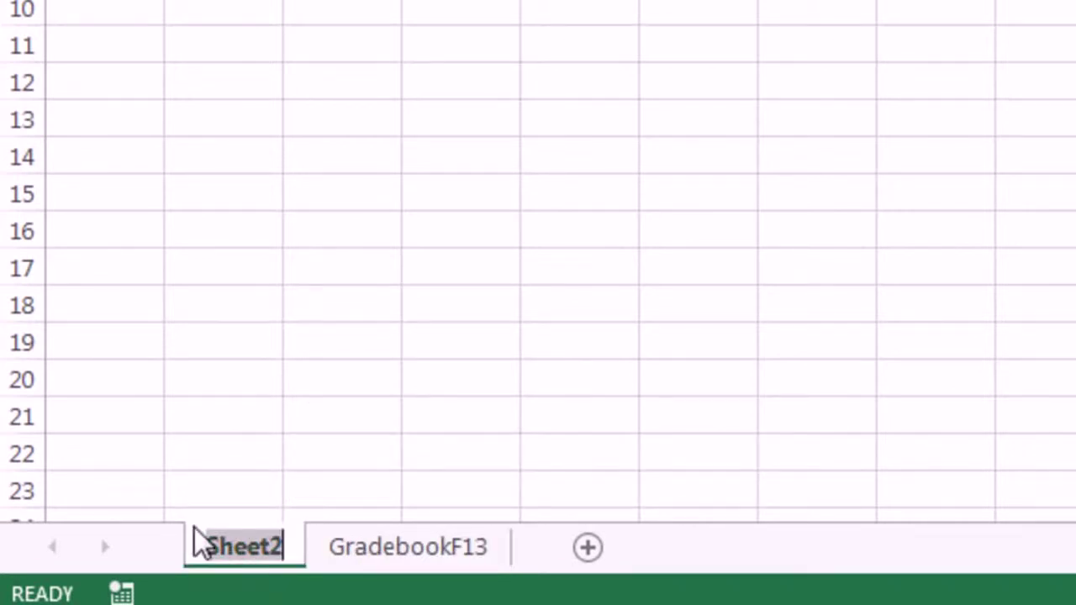
type("Notes")
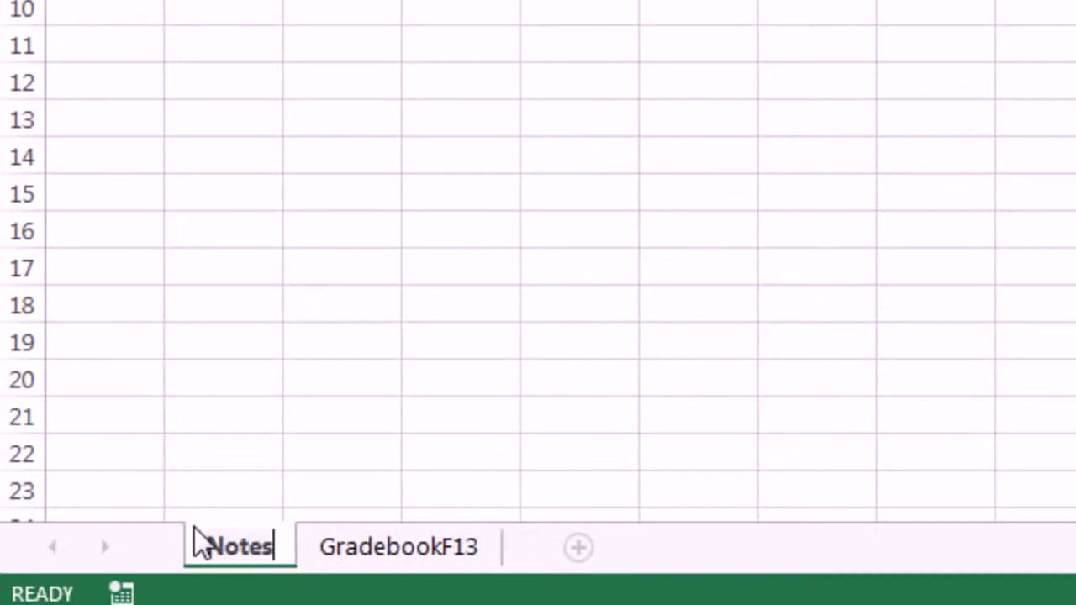
key("Return")
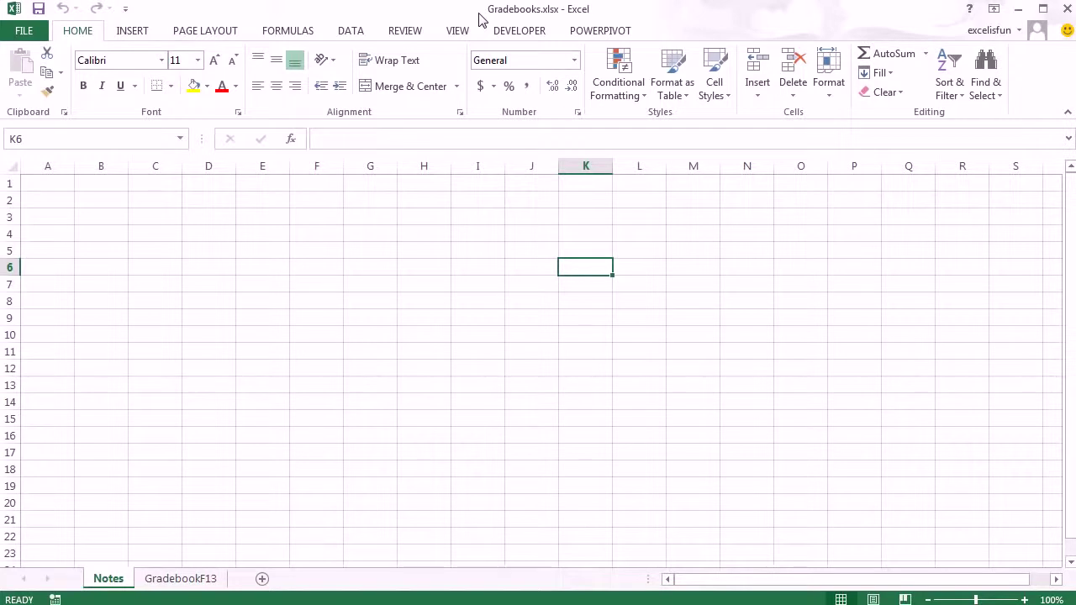
Step: Highlight column D and row 3 on the Notes sheet, and select their intersection cell D3
left_click(208, 158)
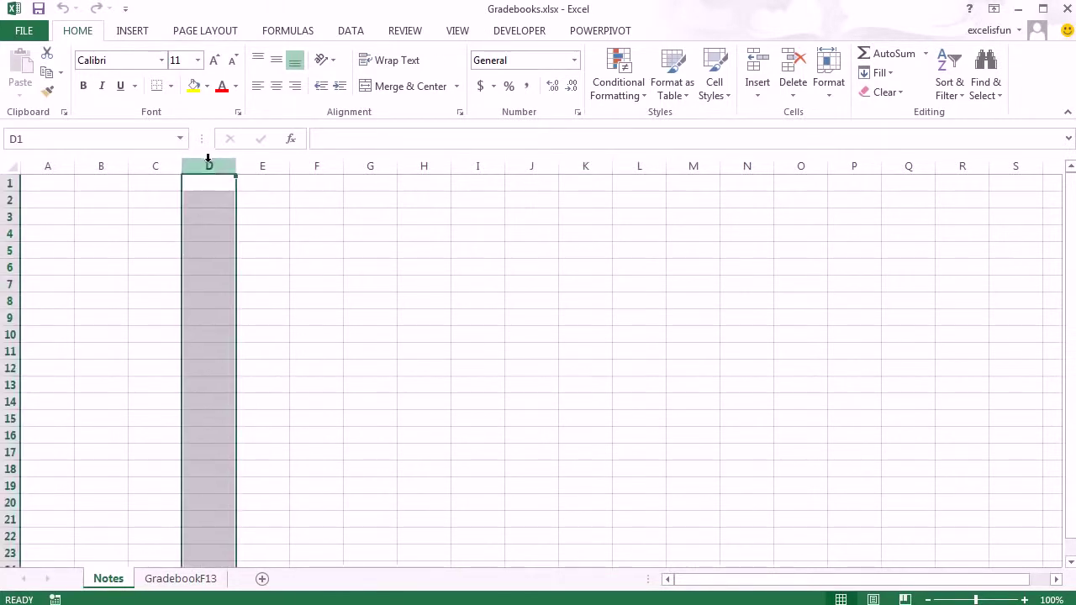
left_click(12, 216)
left_click(212, 216)
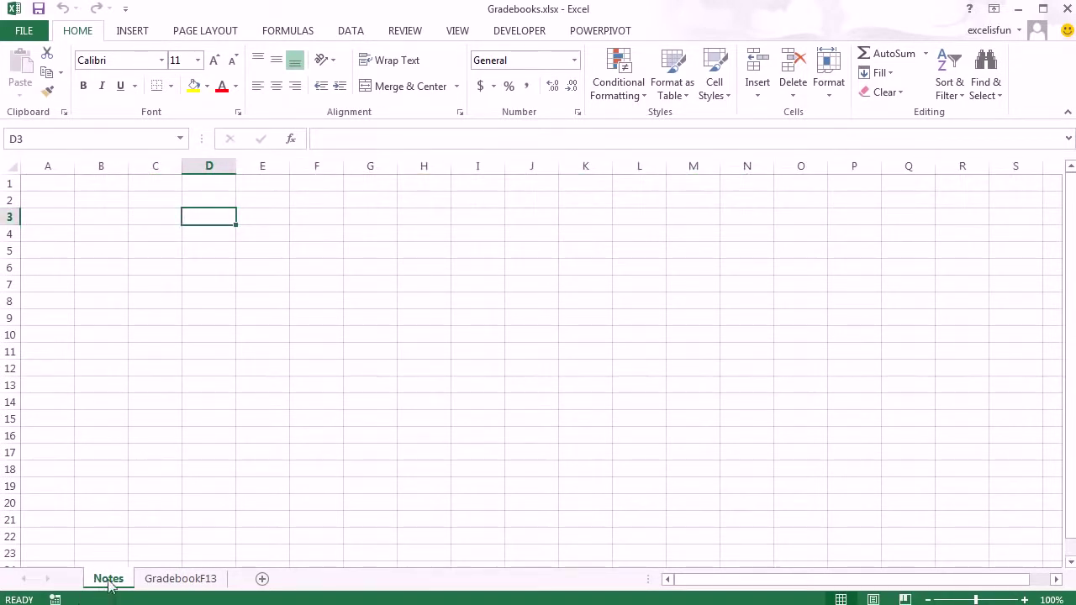
Step: Alternate between the Notes and GradebookF13 worksheets, ending on GradebookF13
left_click(179, 578)
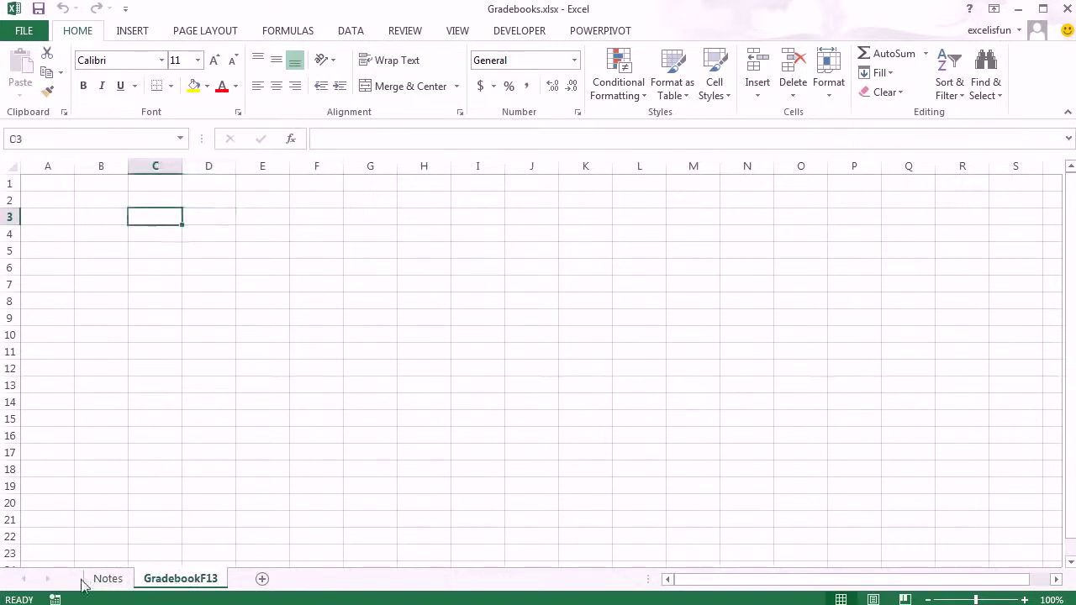
left_click(107, 579)
left_click(179, 579)
left_click(123, 579)
left_click(178, 579)
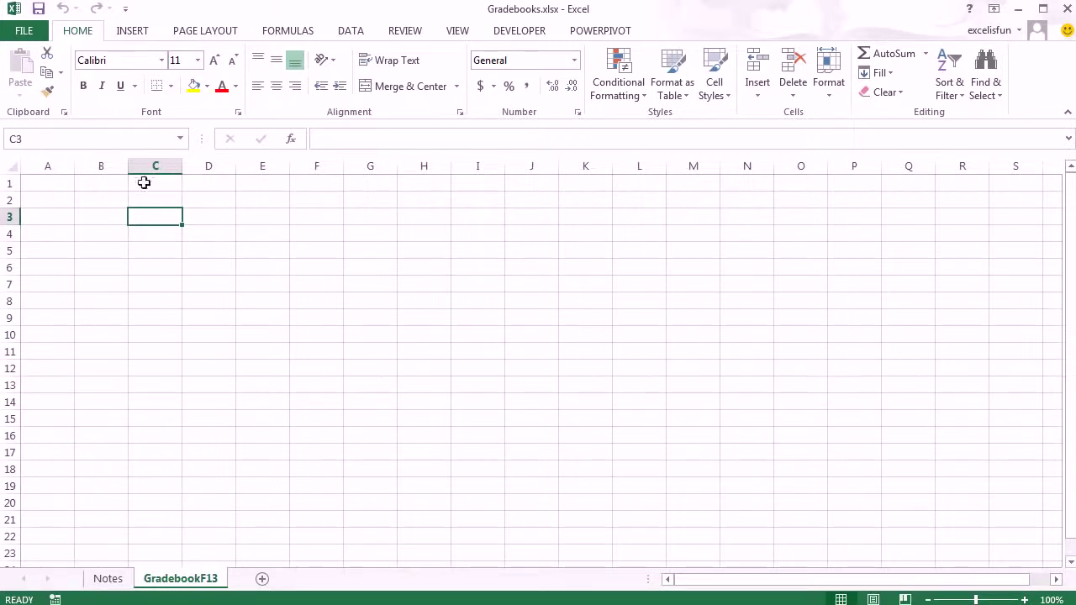
Step: Enter the column headings Name in A1 and Quiz 01 in B1 on the GradebookF13 sheet
left_click(58, 194)
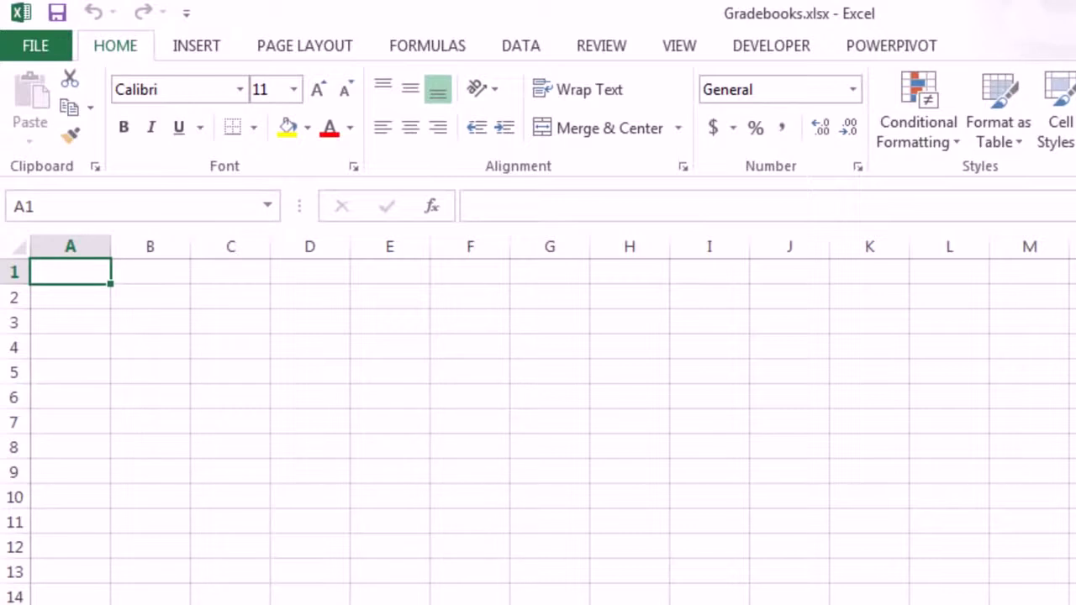
type("Name")
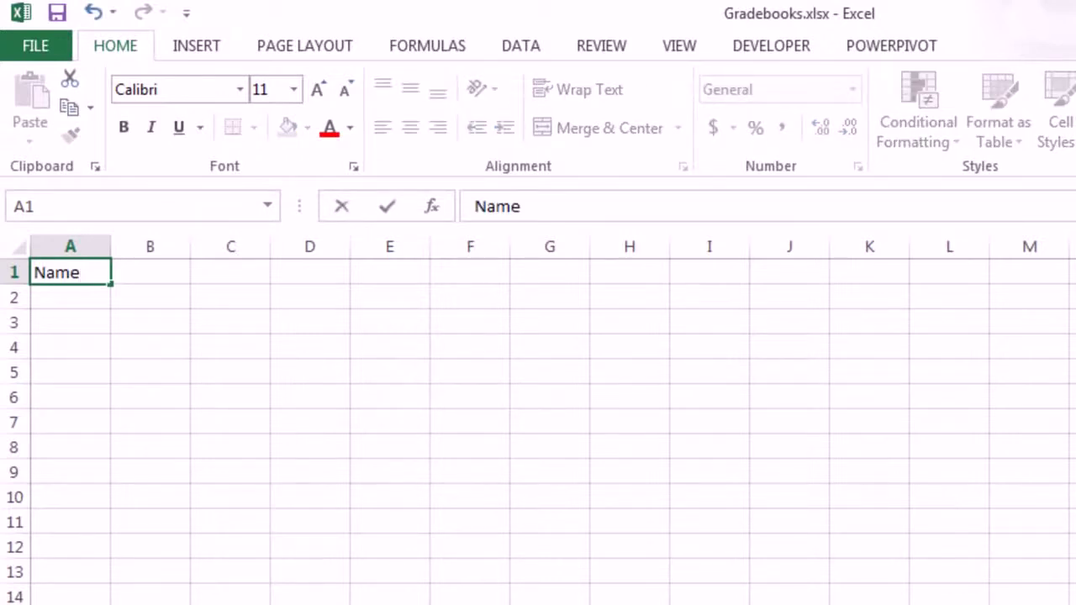
key("Tab")
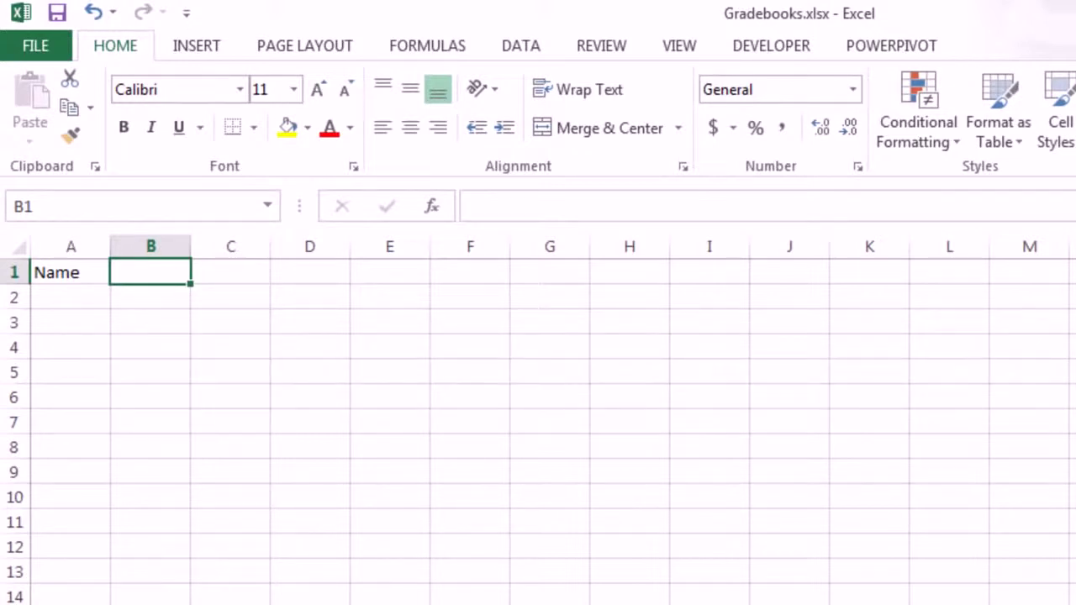
type("Quiz")
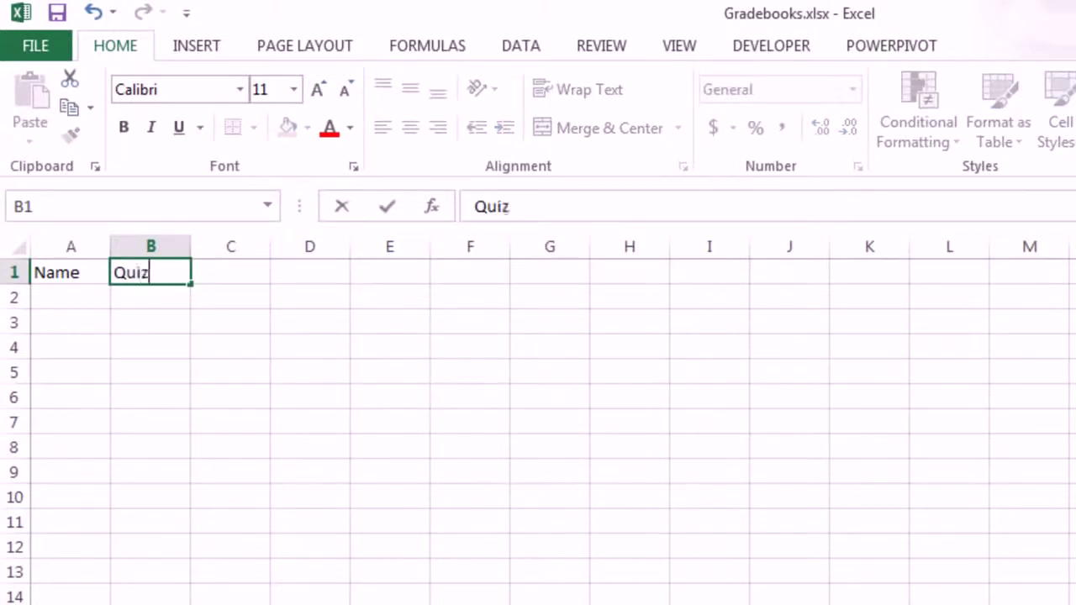
type(" 01")
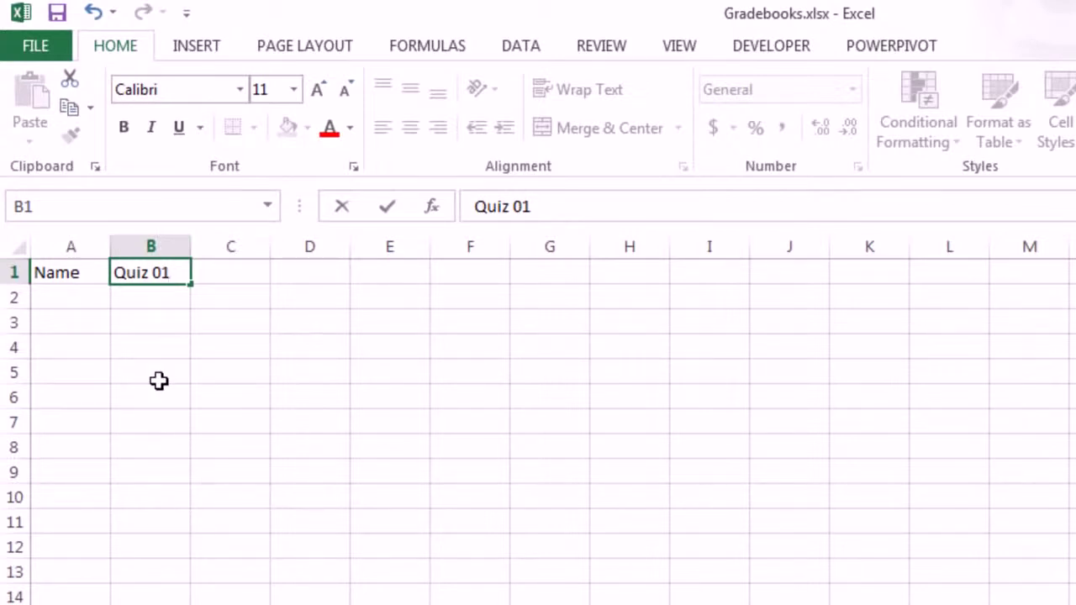
key("ctrl+Return")
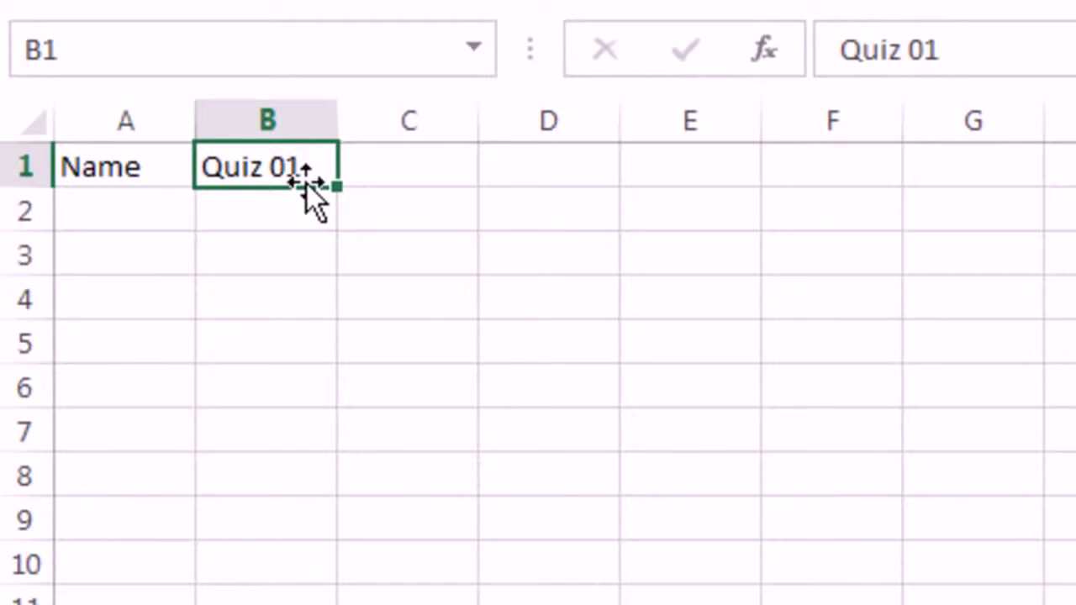
Step: Move the Quiz 01 heading from B1 to F8, and undo the move
mouse_move(307, 184)
left_mouse_down()
mouse_move(311, 199)
mouse_move(233, 291)
mouse_move(415, 512)
mouse_move(710, 508)
mouse_move(859, 475)
mouse_move(852, 458)
left_mouse_up()
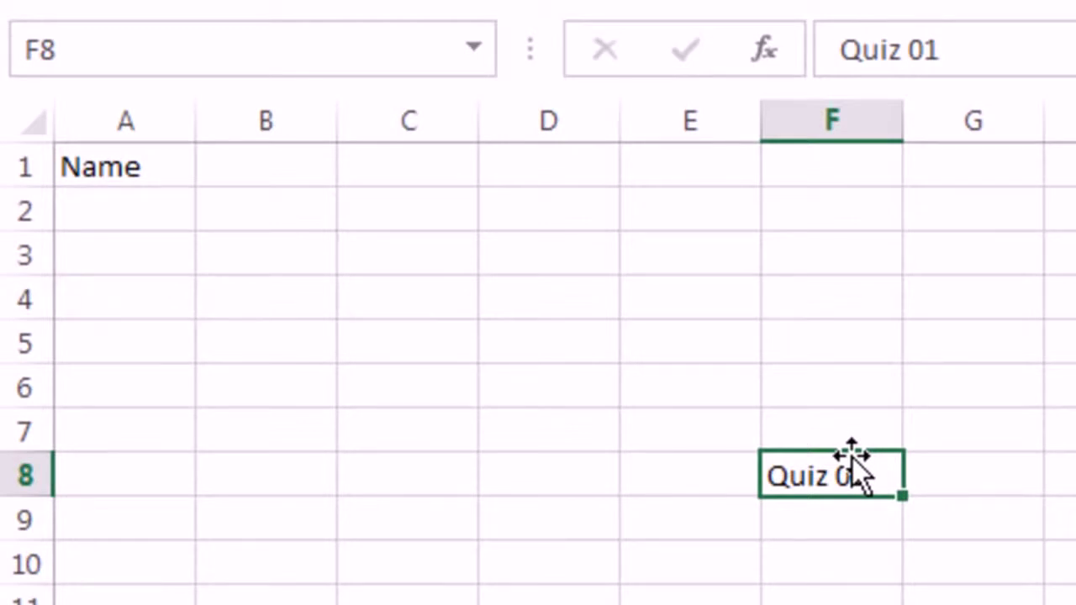
key("ctrl+z")
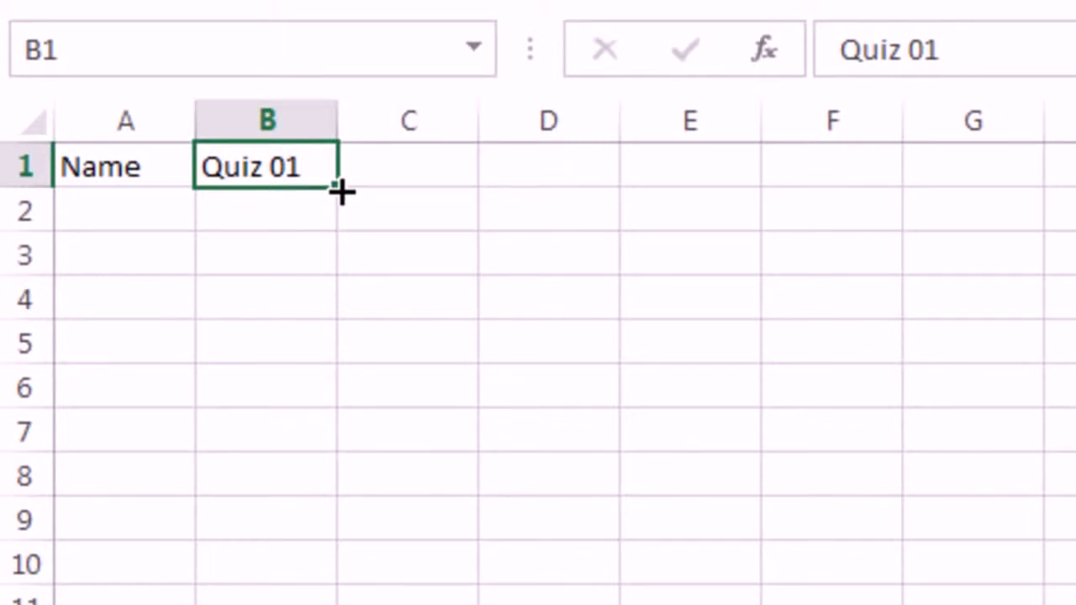
Step: Extend the quiz headings as a series through Quiz 03 in D1, and create the headings Test 1 to Test 3 in E1:G1
left_click_drag(342, 191, 580, 191)
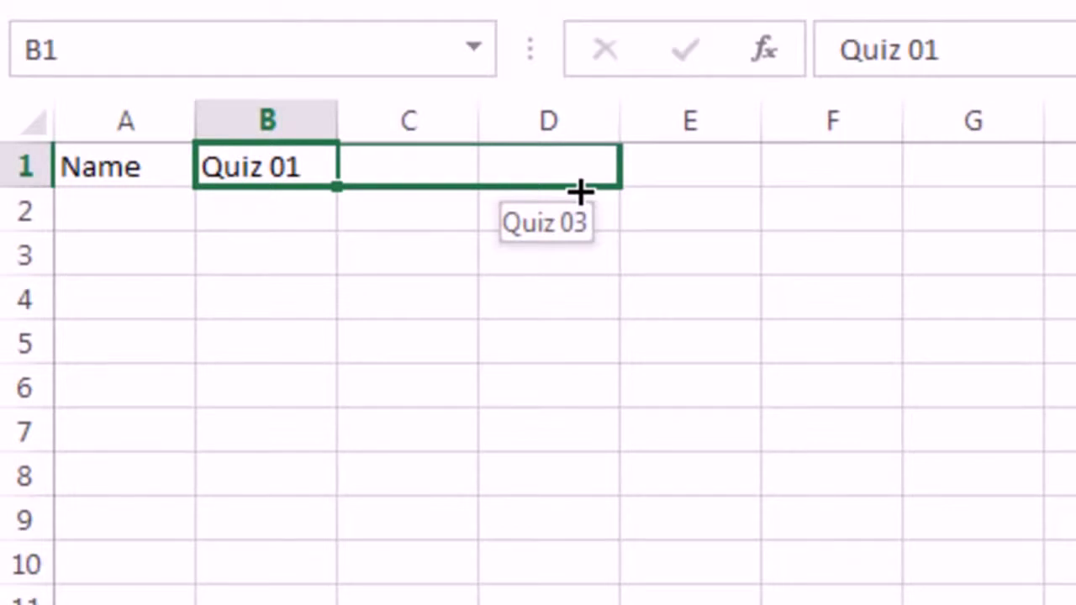
left_click_drag(580, 192, 578, 192)
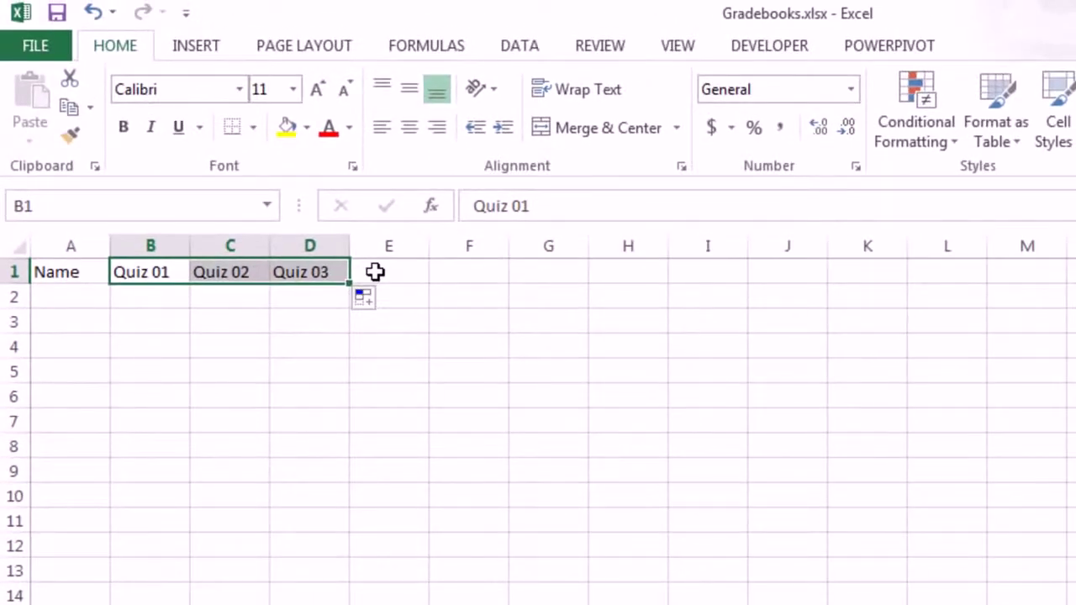
left_click(375, 271)
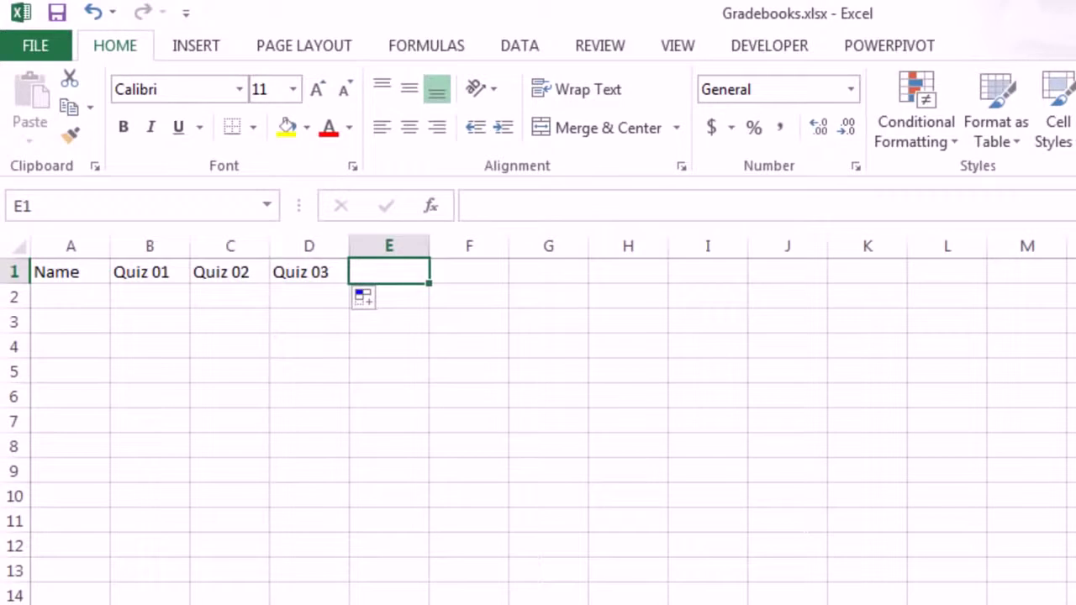
type("Test 1")
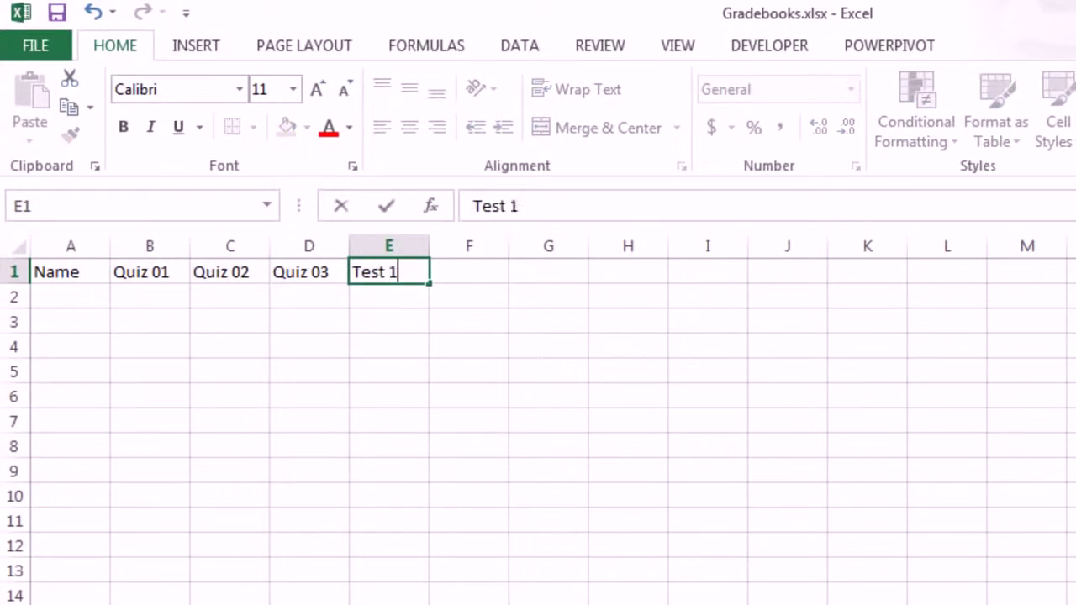
key("ctrl+Return")
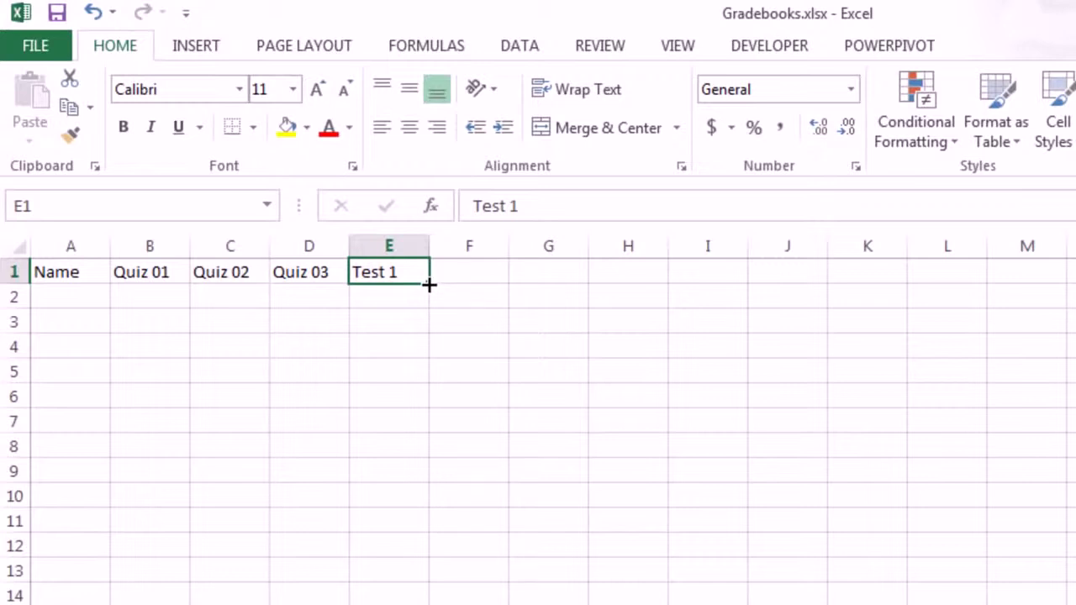
left_click_drag(428, 285, 606, 293)
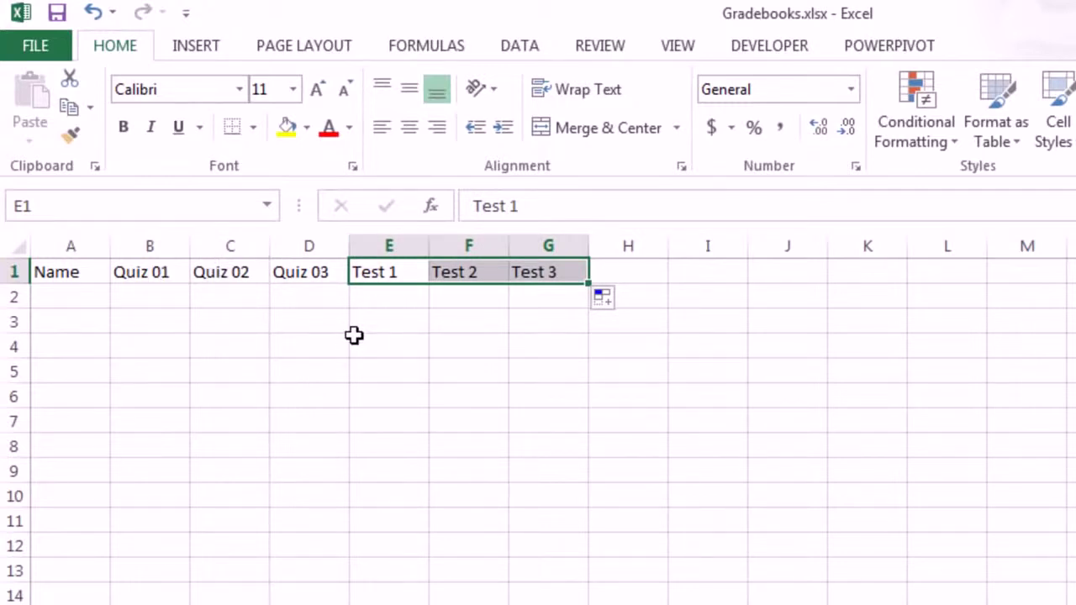
Step: Enter the headings Total in H1 and % Grade in I1
left_click(618, 269)
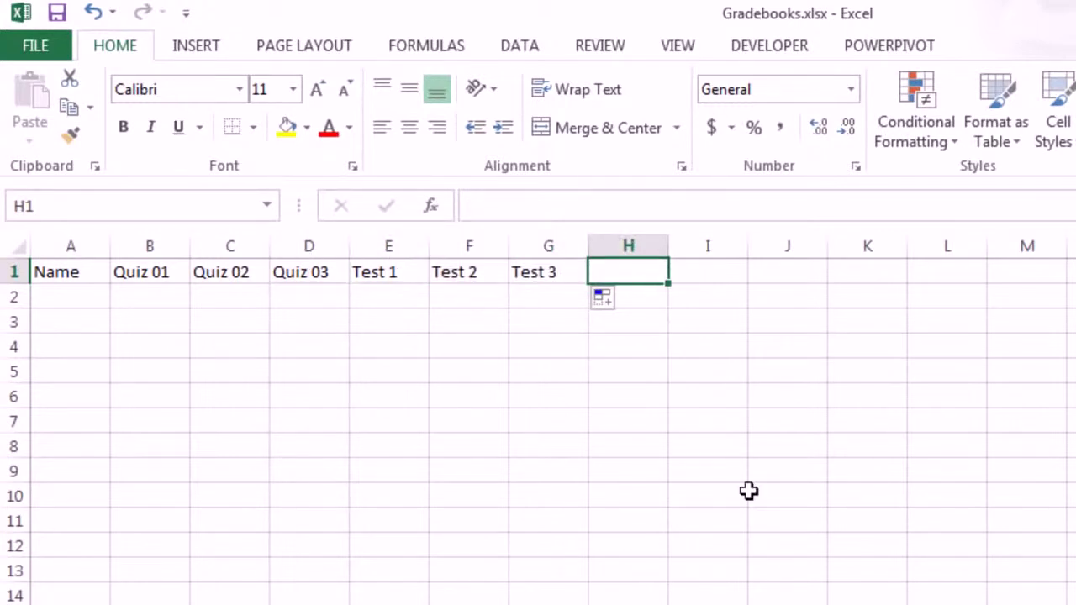
type("Total")
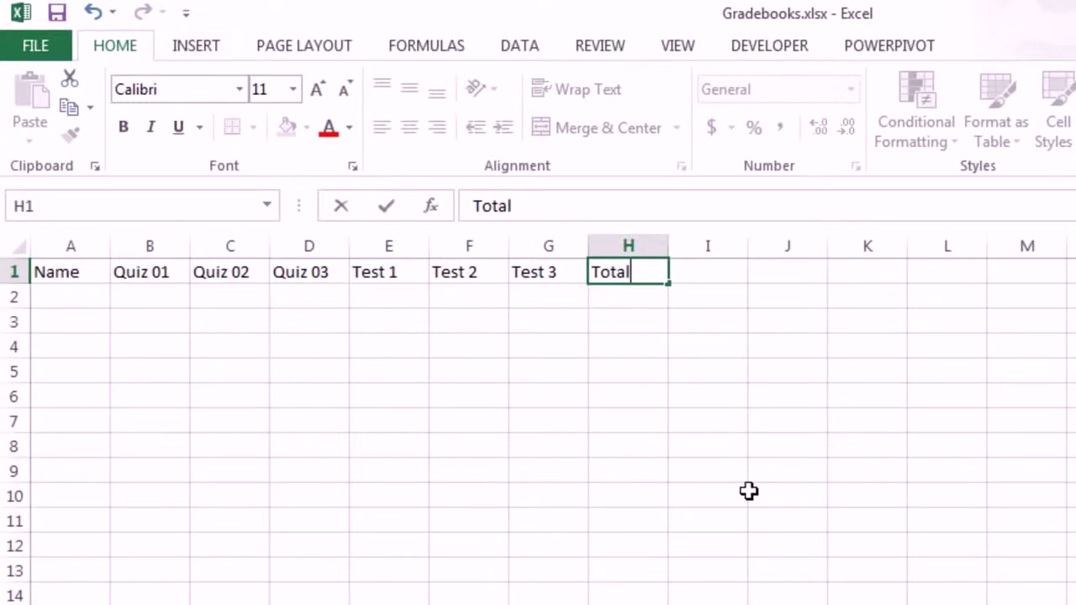
key("Tab")
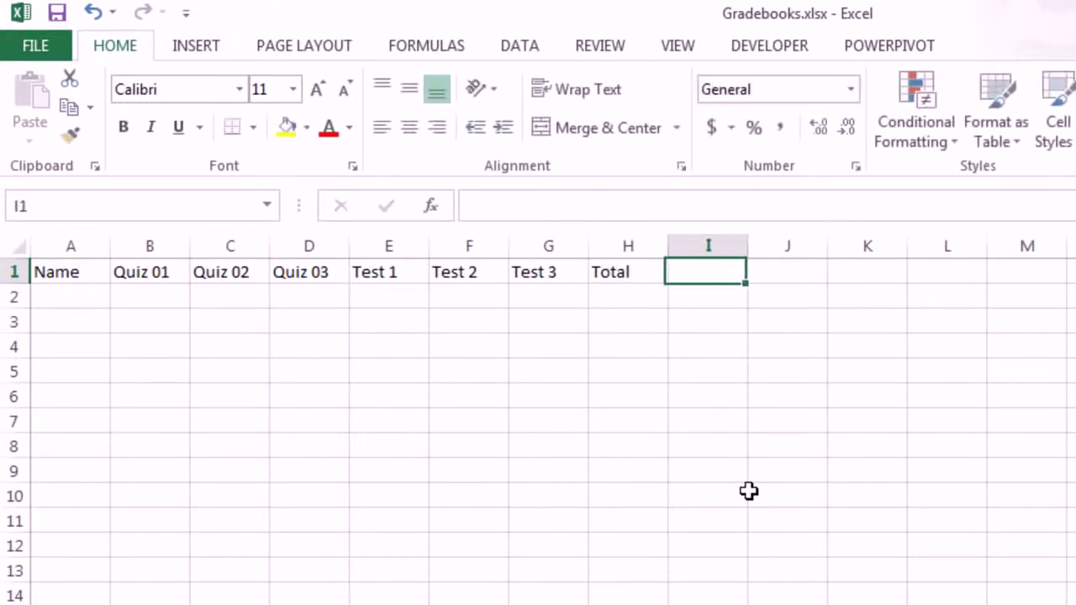
type("% Grade")
key("Return")
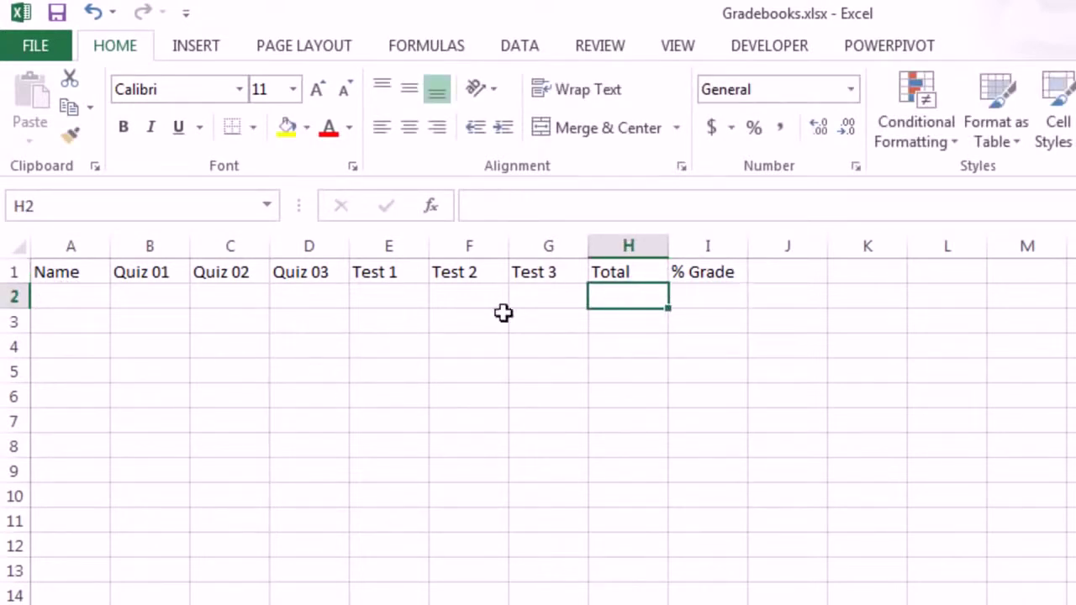
Step: Label row 2 as Max in A2 and set the maximum score of all three quizzes to 20 in B2:D2
left_click(107, 297)
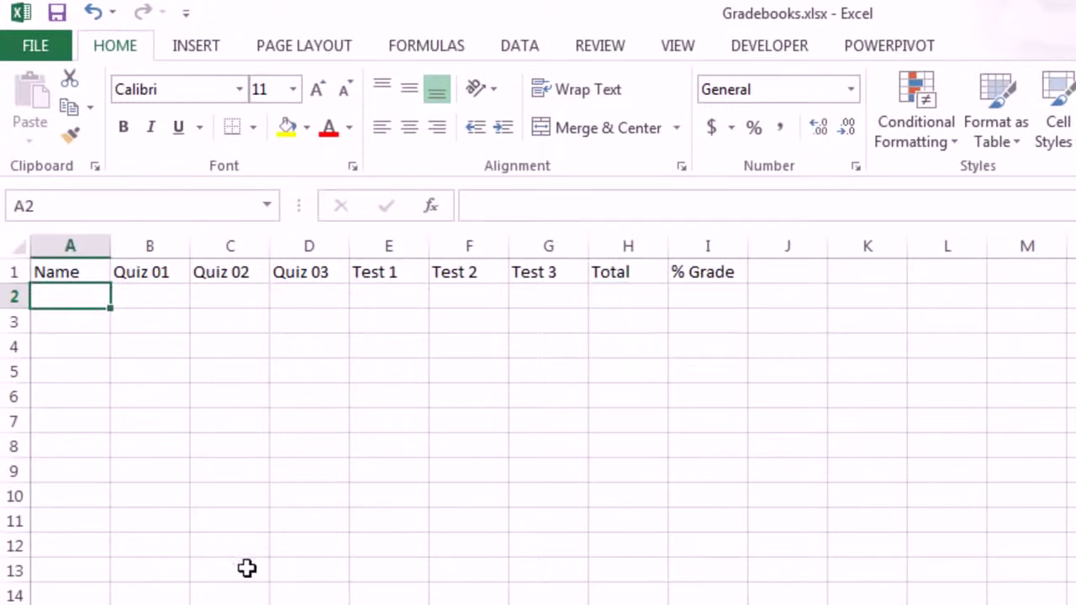
type("Max")
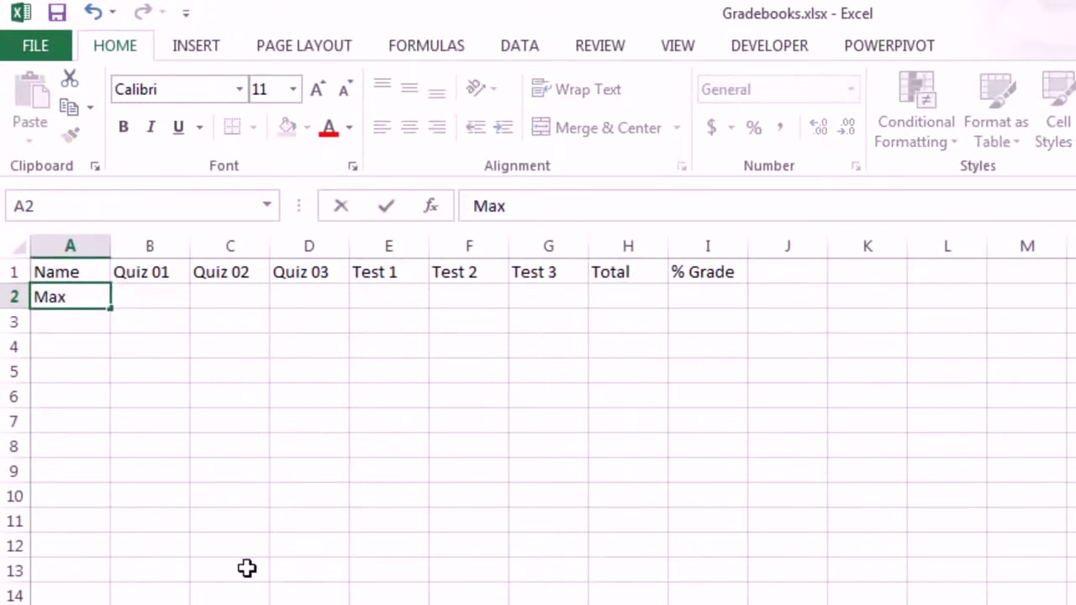
key("Tab")
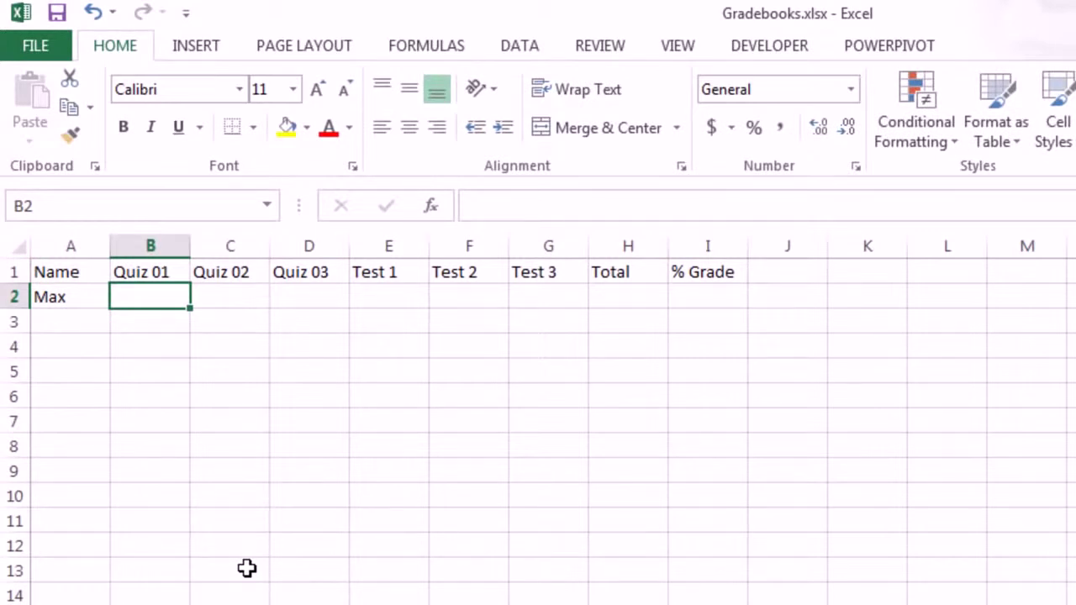
type("20")
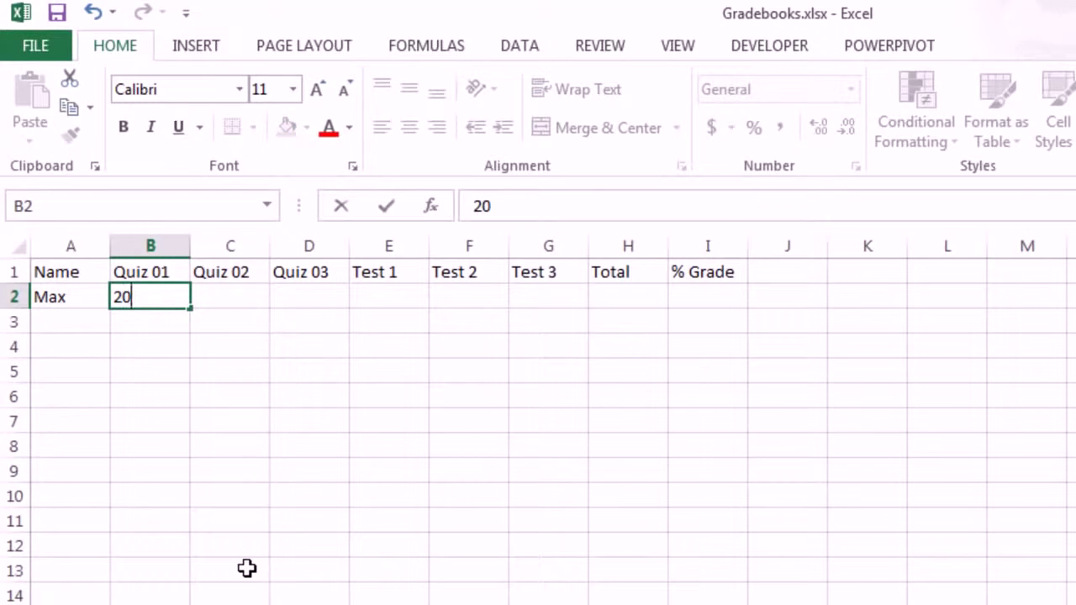
key("ctrl+Return")
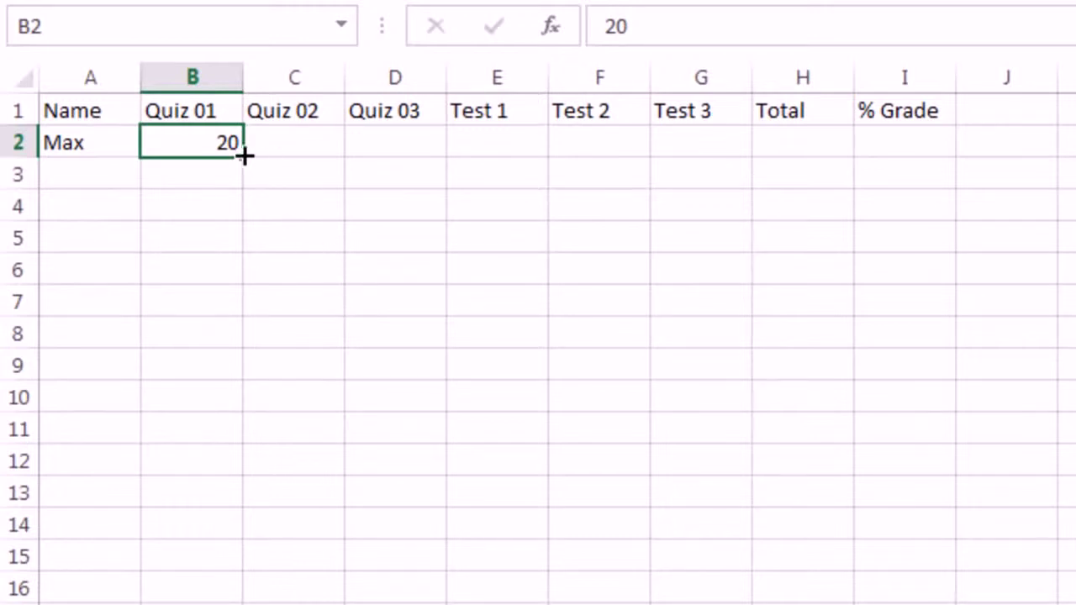
left_click_drag(244, 156, 428, 153)
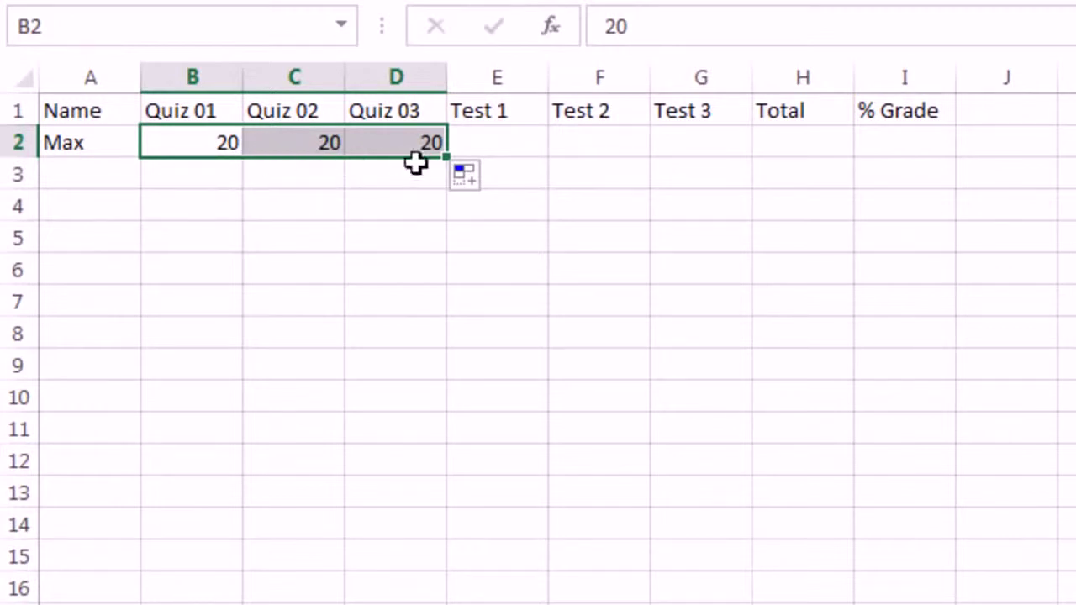
Step: Set the maximum score of all three tests to 100 in E2:G2
left_click(494, 138)
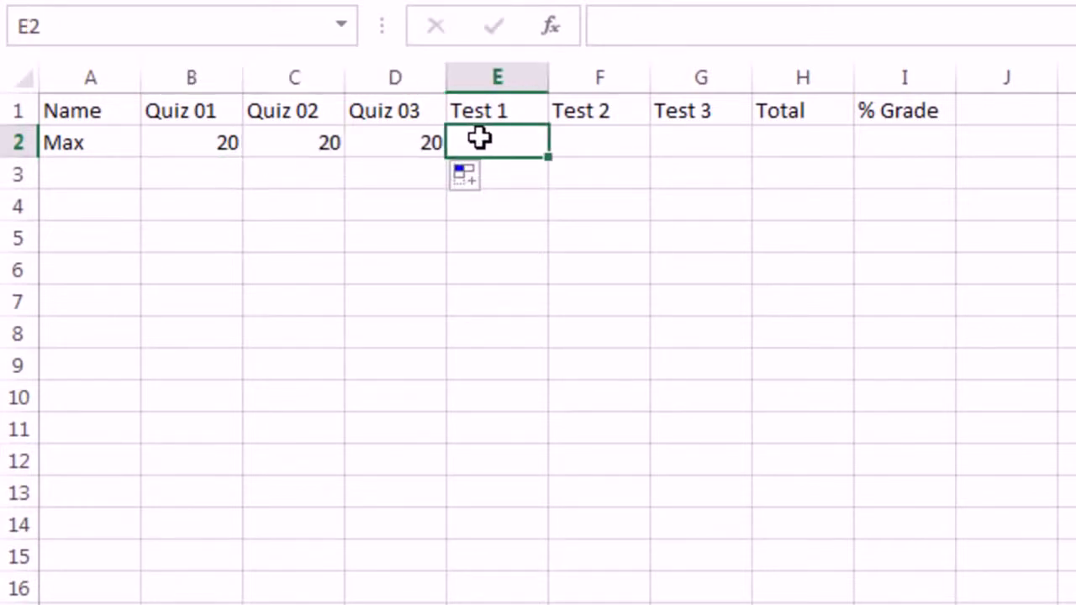
type("100")
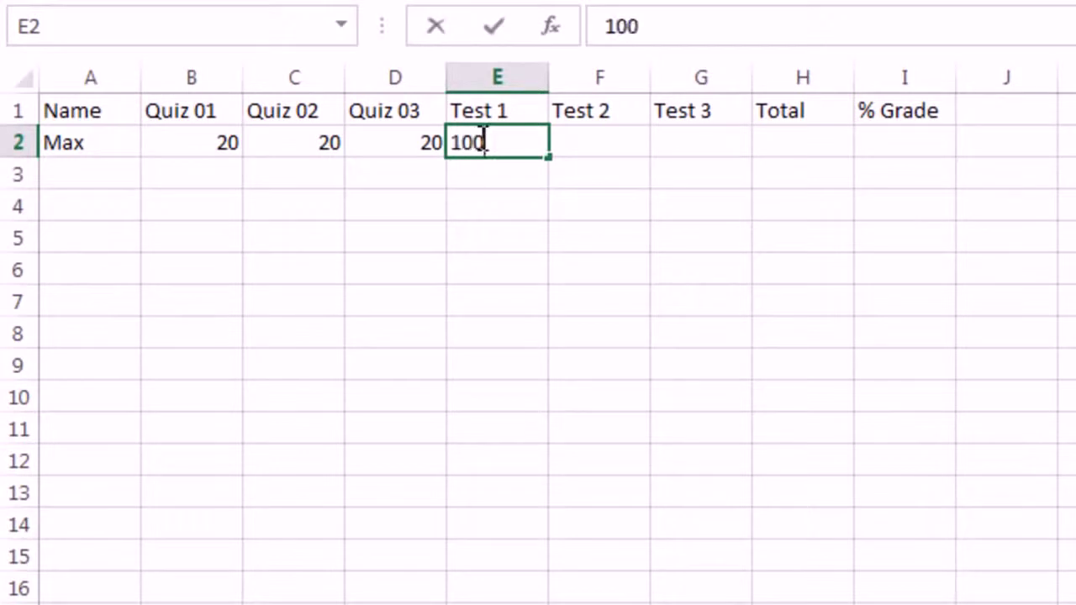
key("ctrl+Return")
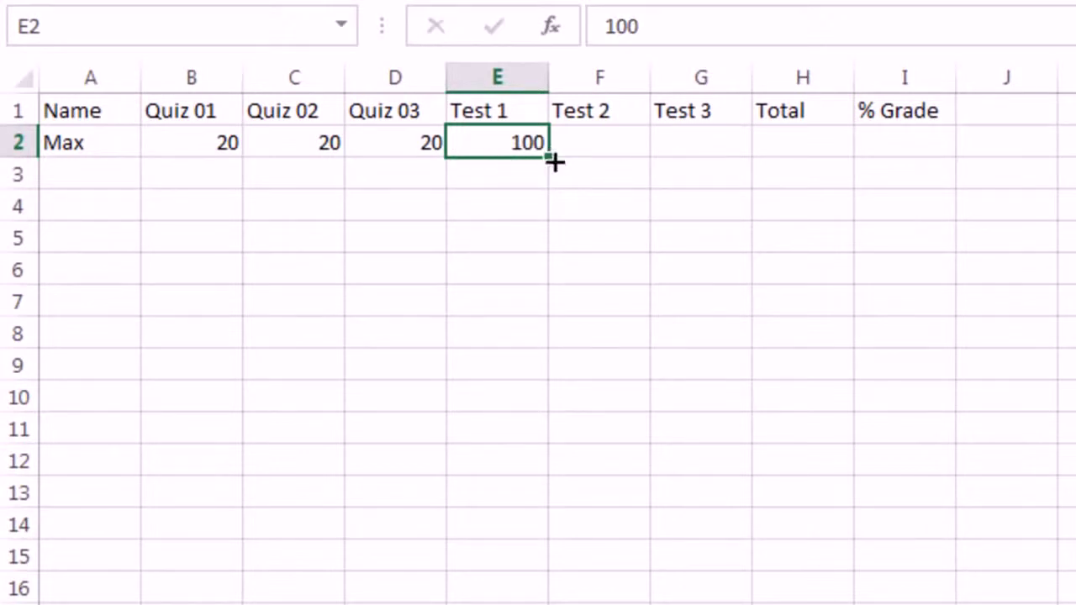
left_click_drag(555, 161, 730, 168)
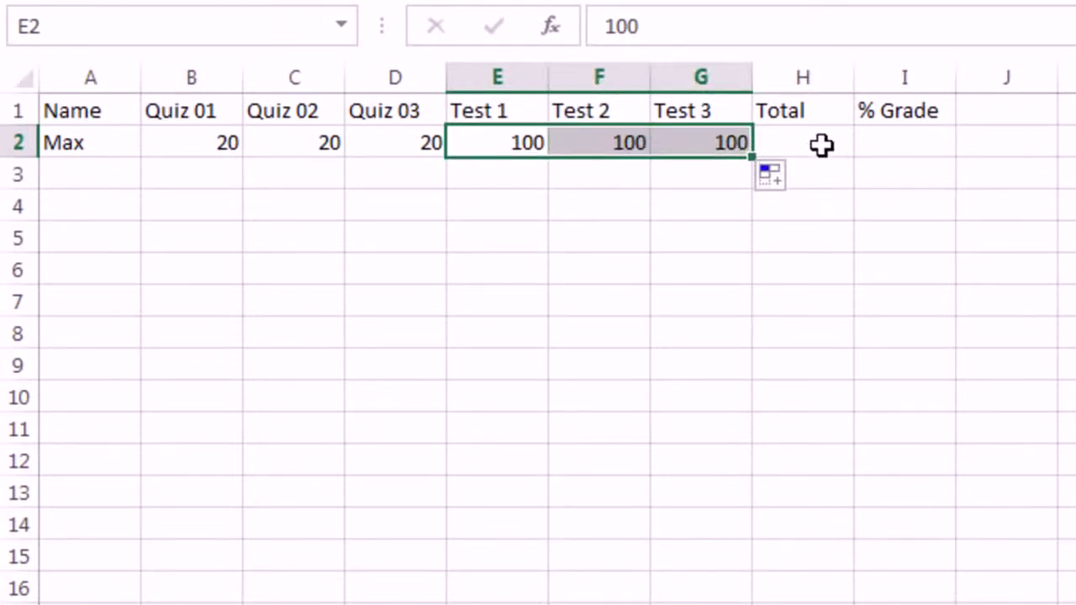
left_click(797, 137)
left_click(903, 144)
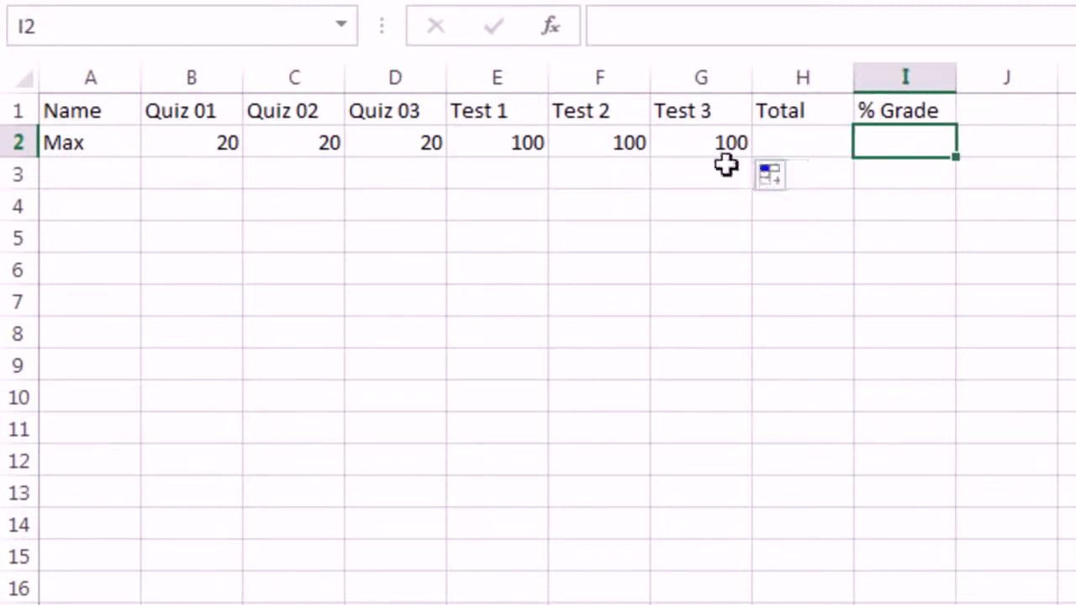
Step: Enter the first names of two students in A3 and A4, below the Max row
left_click(83, 168)
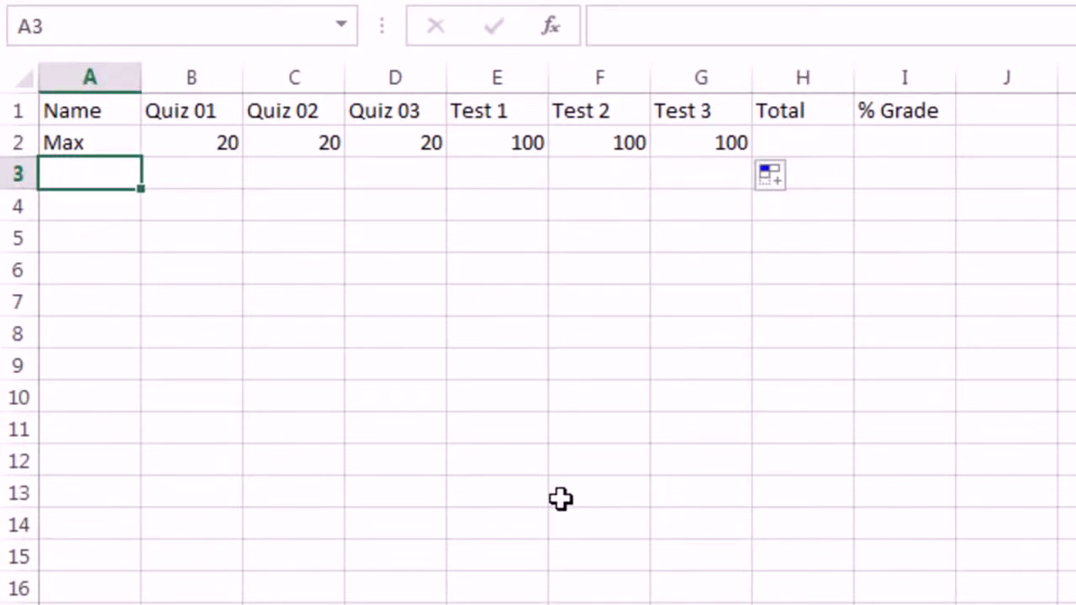
type("Sioux")
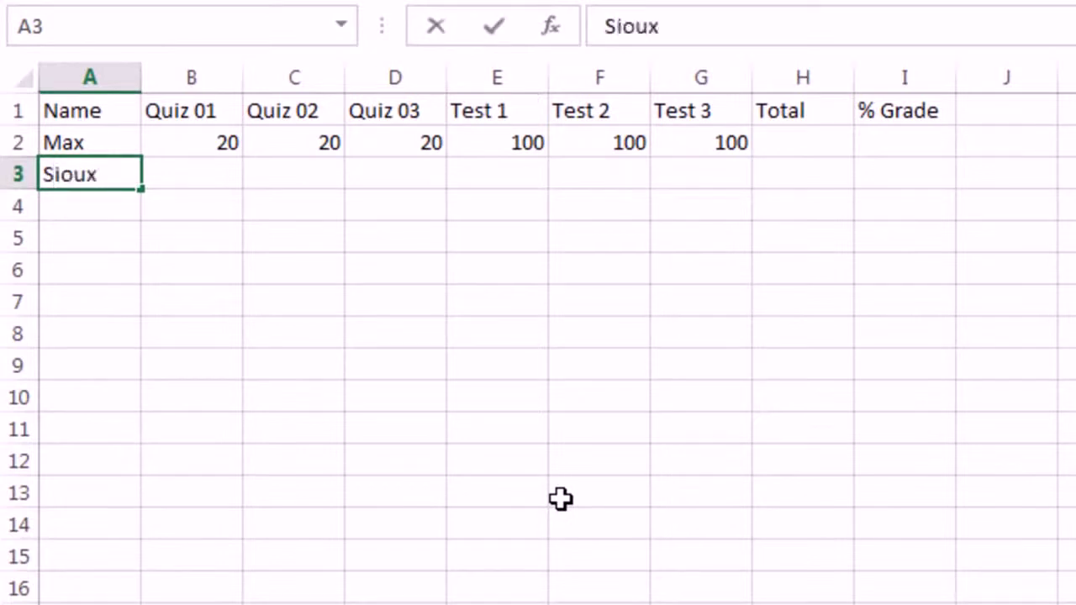
key("Return")
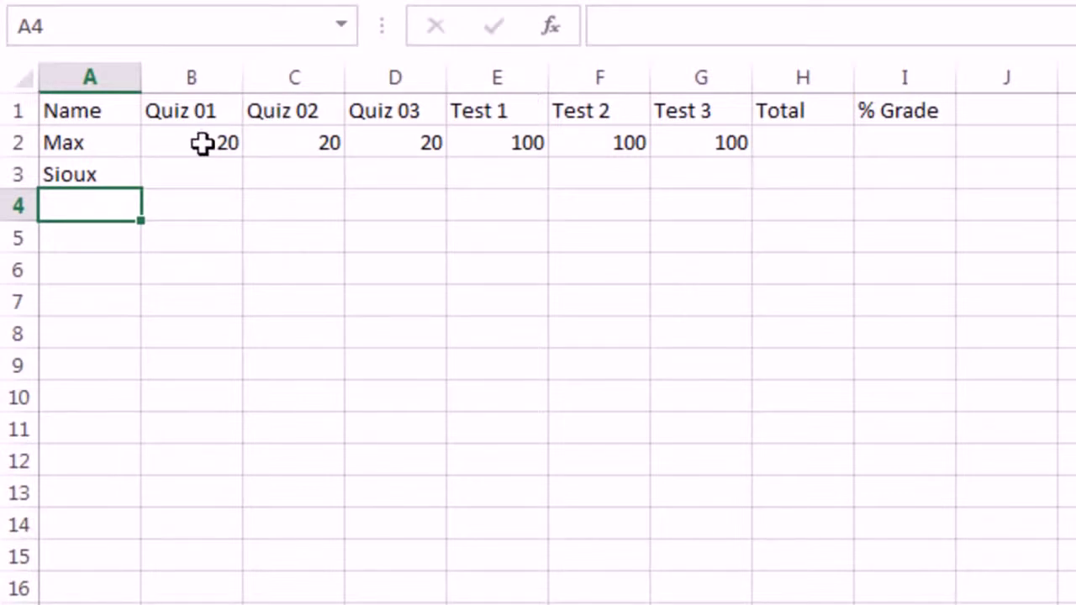
left_click(112, 174)
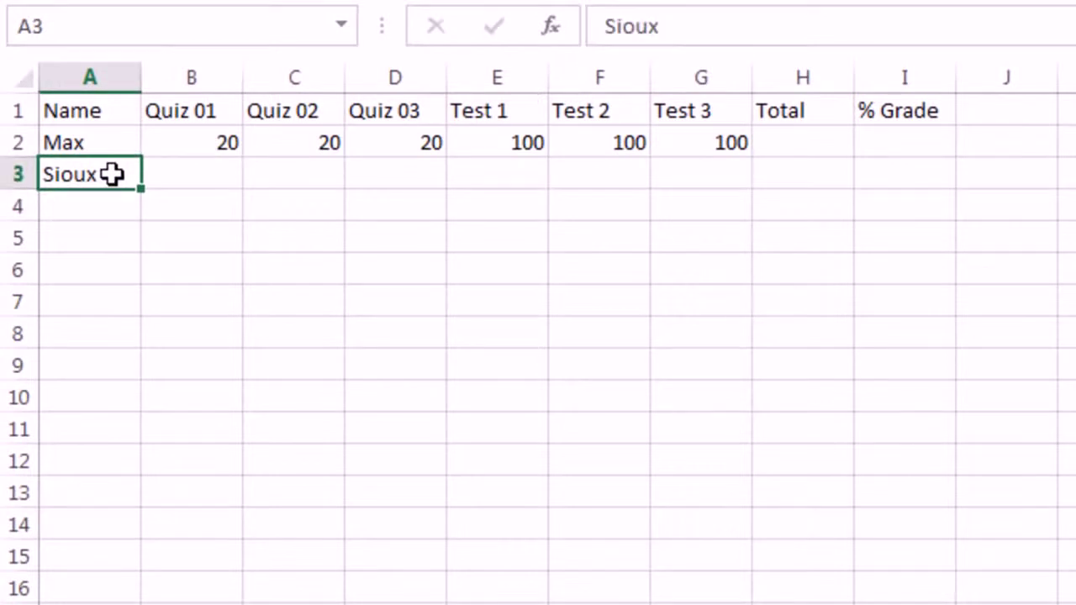
left_click(105, 208)
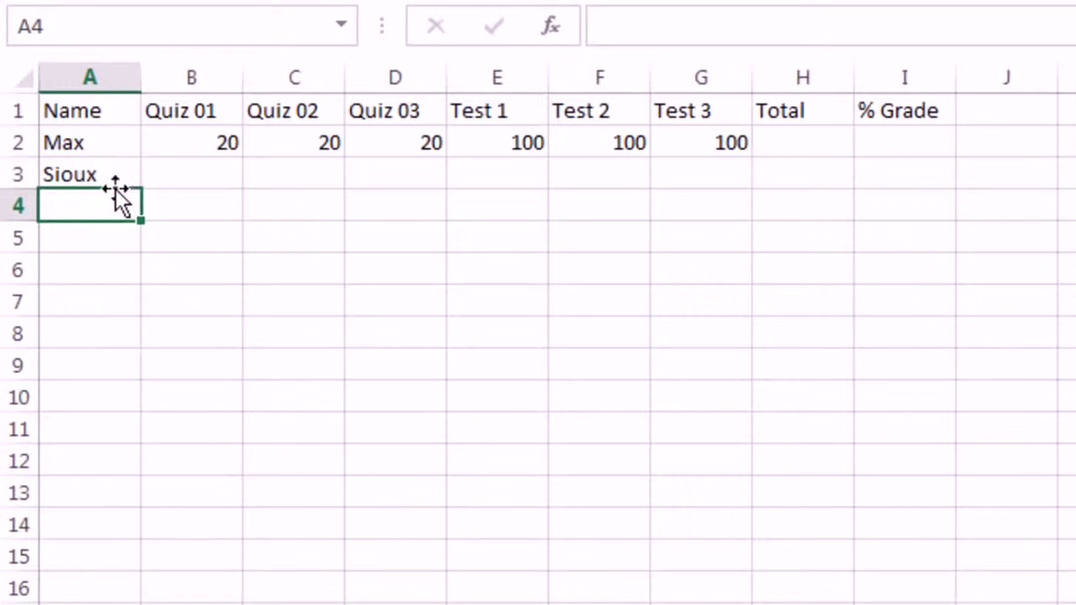
type("Phil")
key("Return")
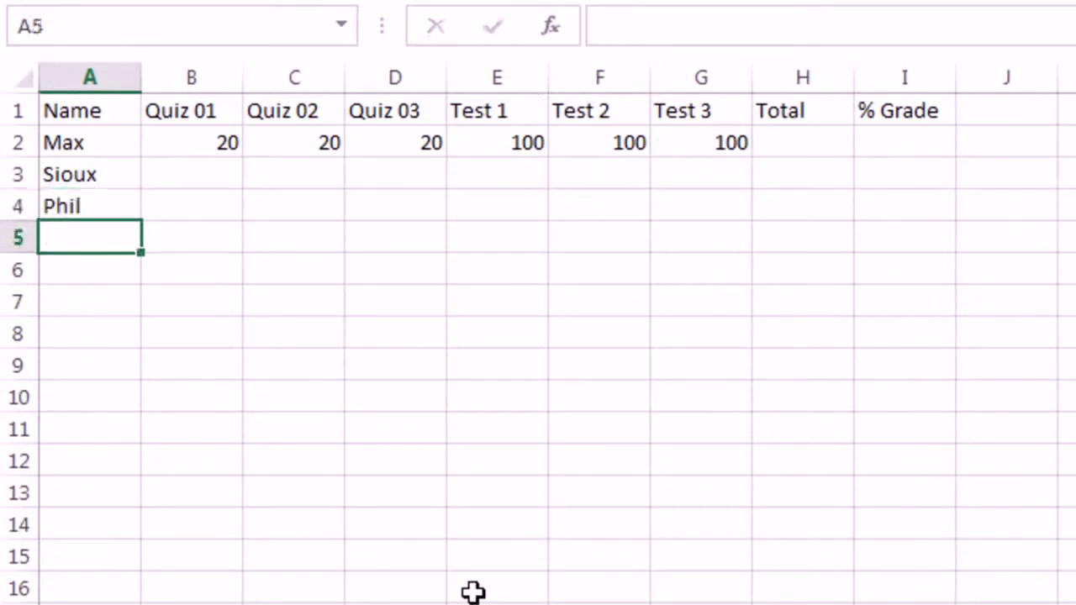
Step: Enter the first names of five more students in A5:A9 and label A10 as Average
type("Tom")
key("Return")
type("Chin")
key("Return")
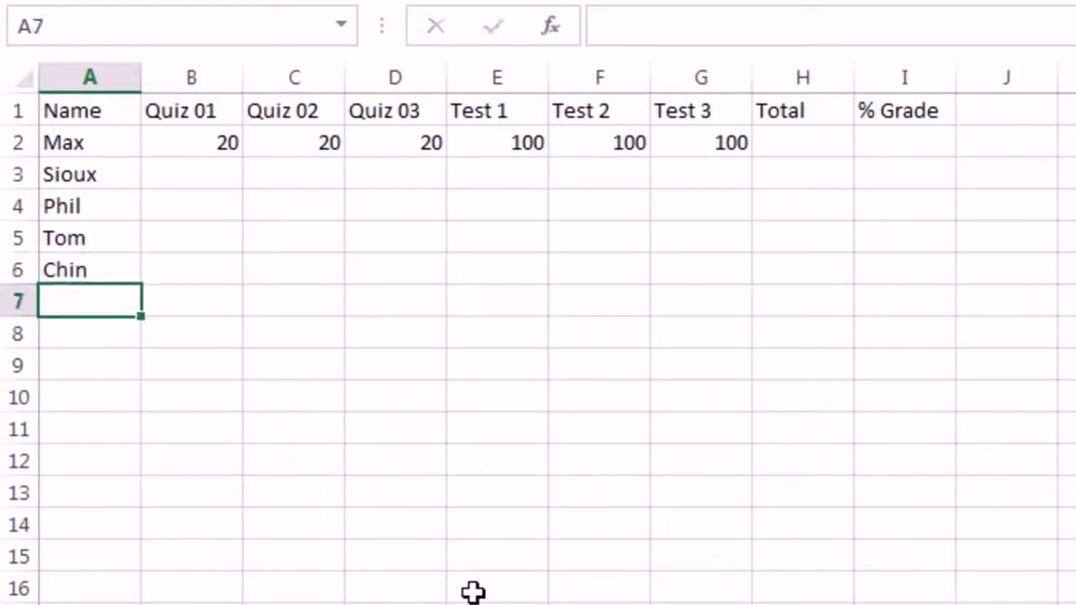
type("Shelia")
key("Return")
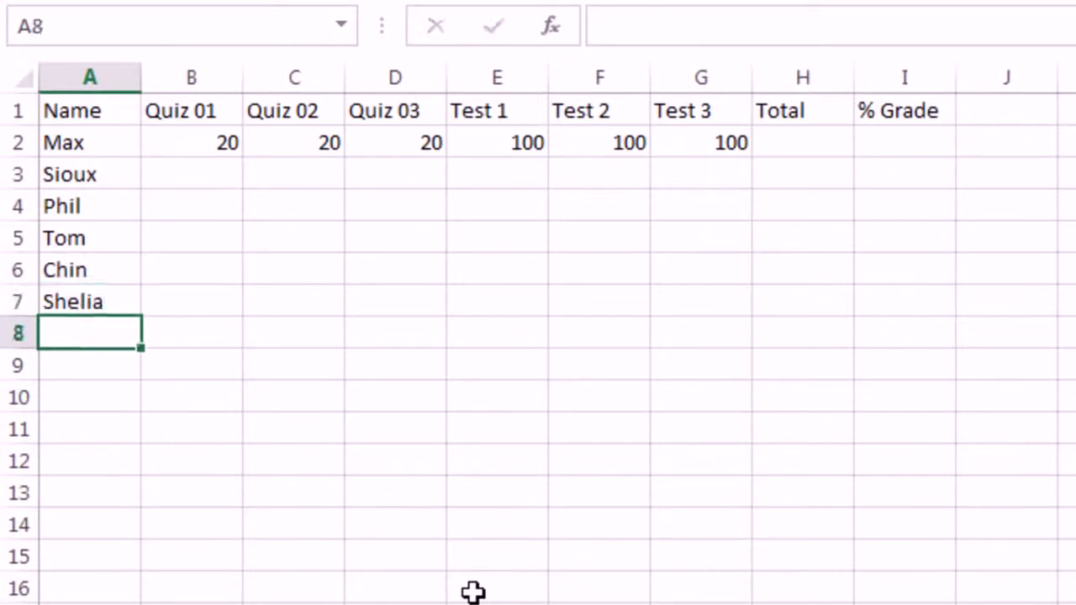
type("Mo")
key("Return")
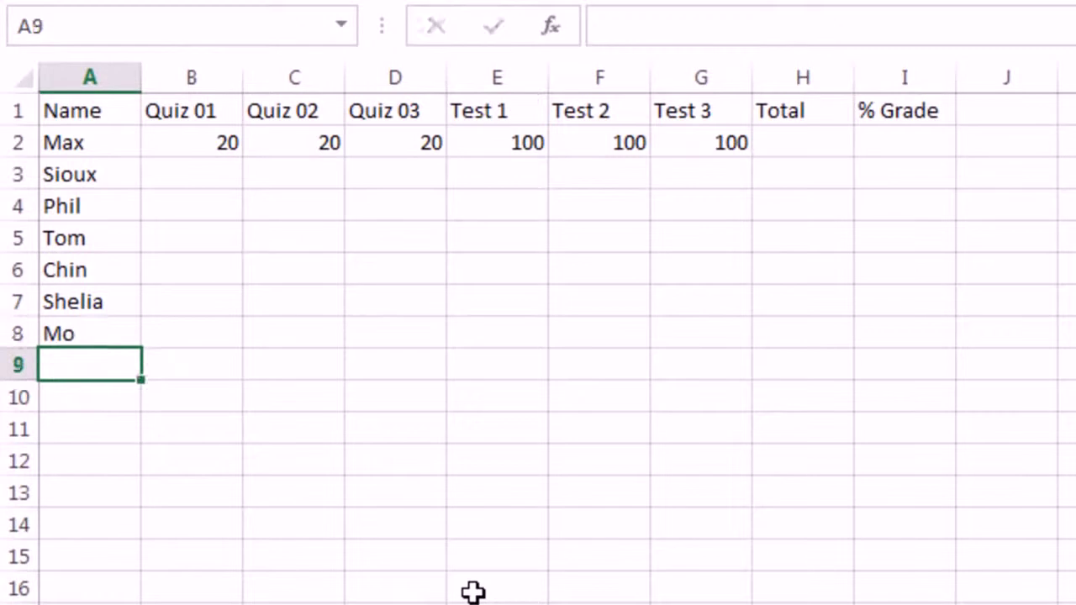
type("Gigi")
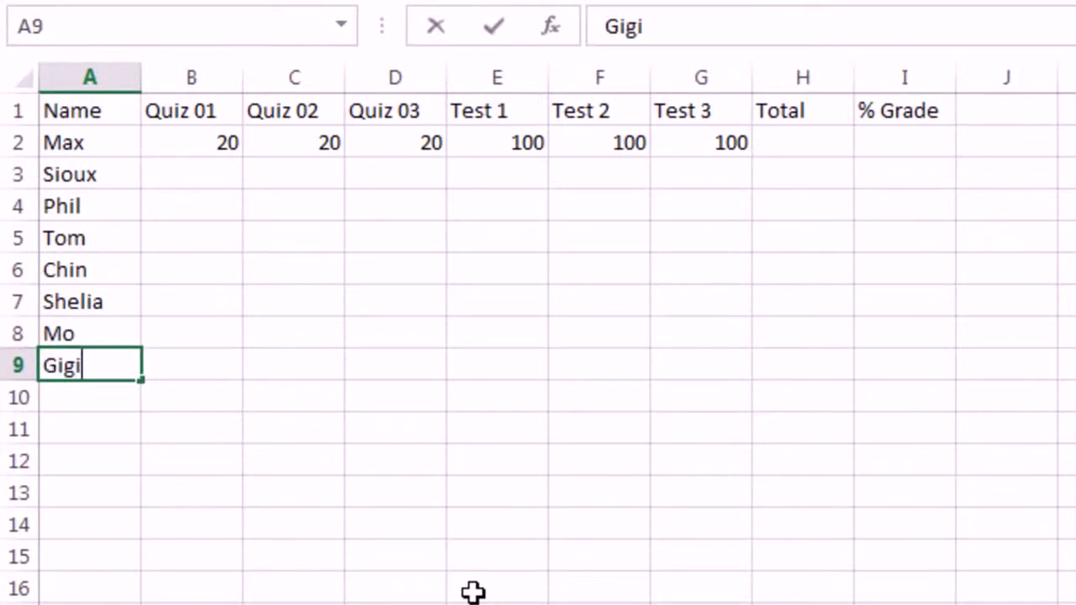
key("Return")
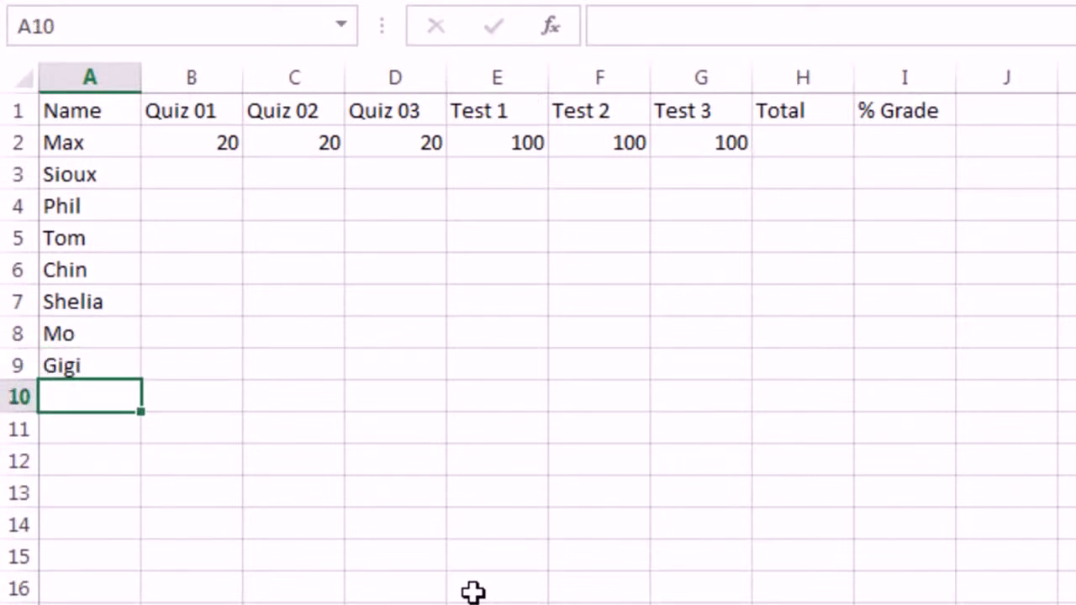
type("Average")
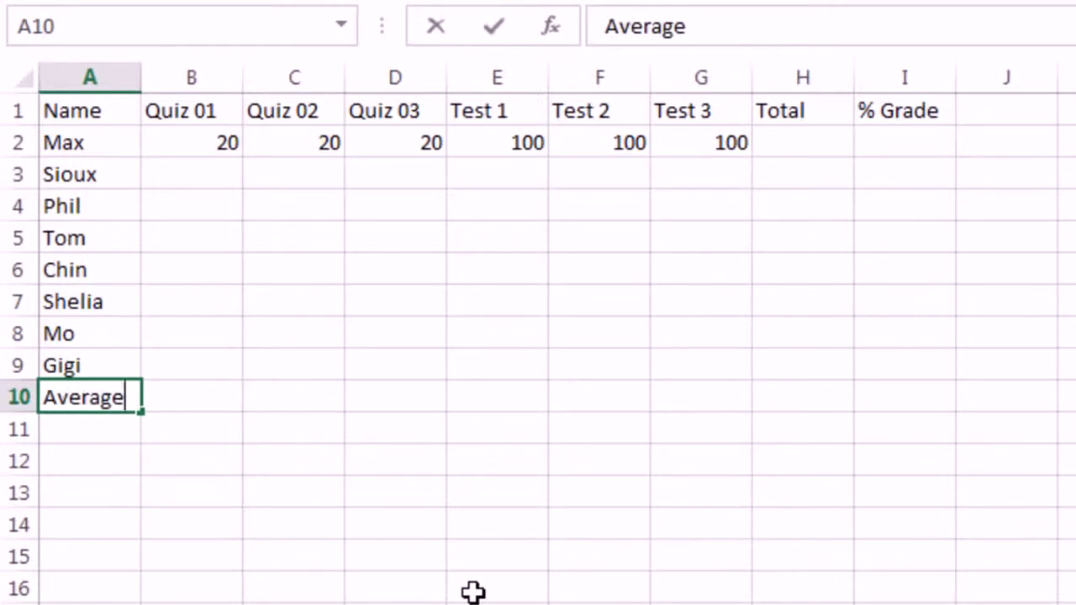
key("Return")
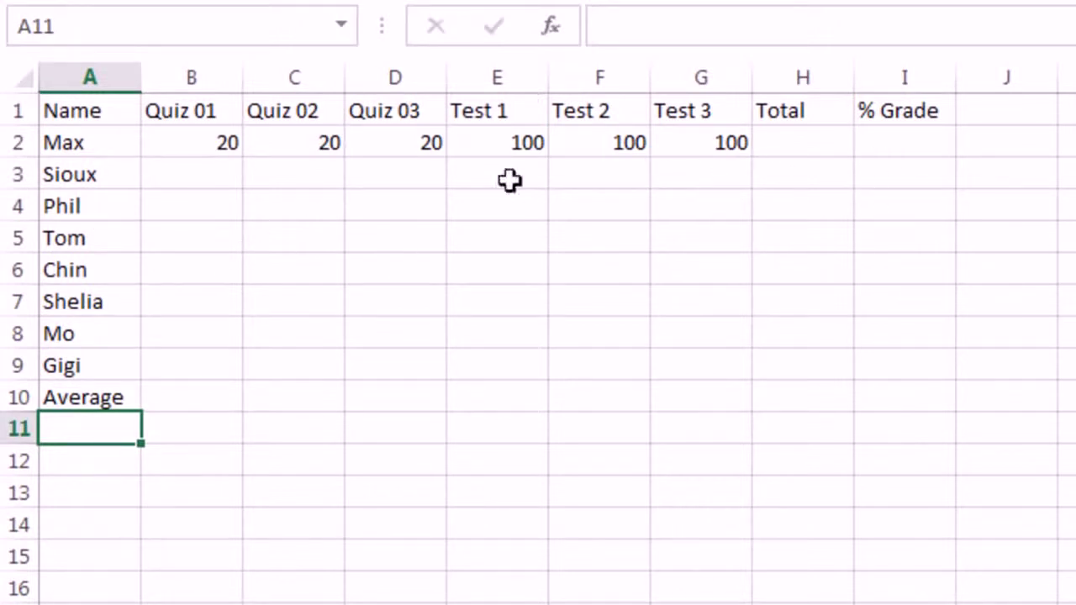
left_click(127, 138)
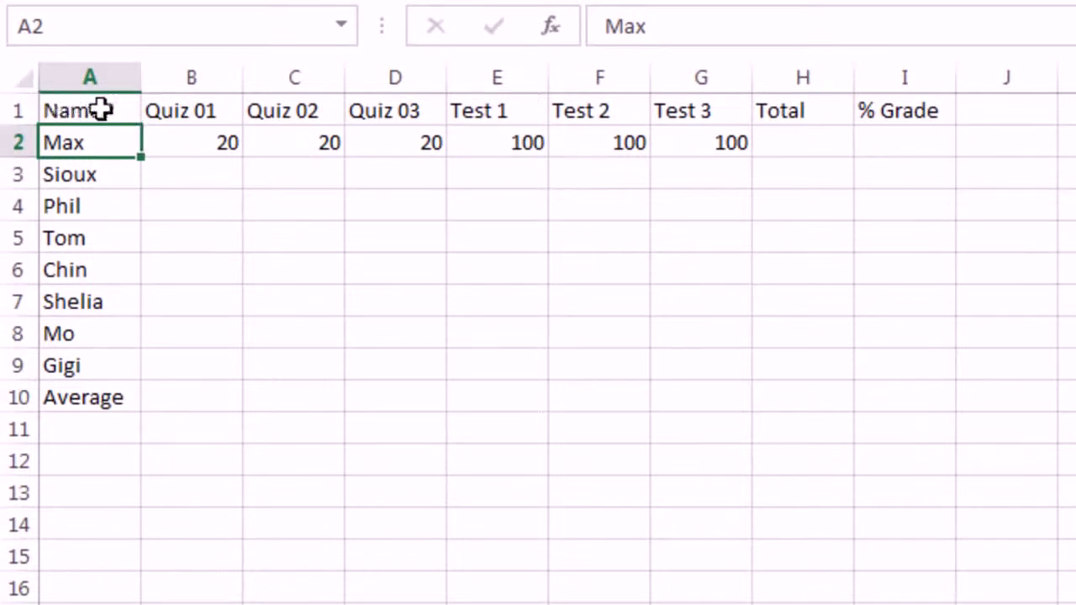
left_click(67, 110)
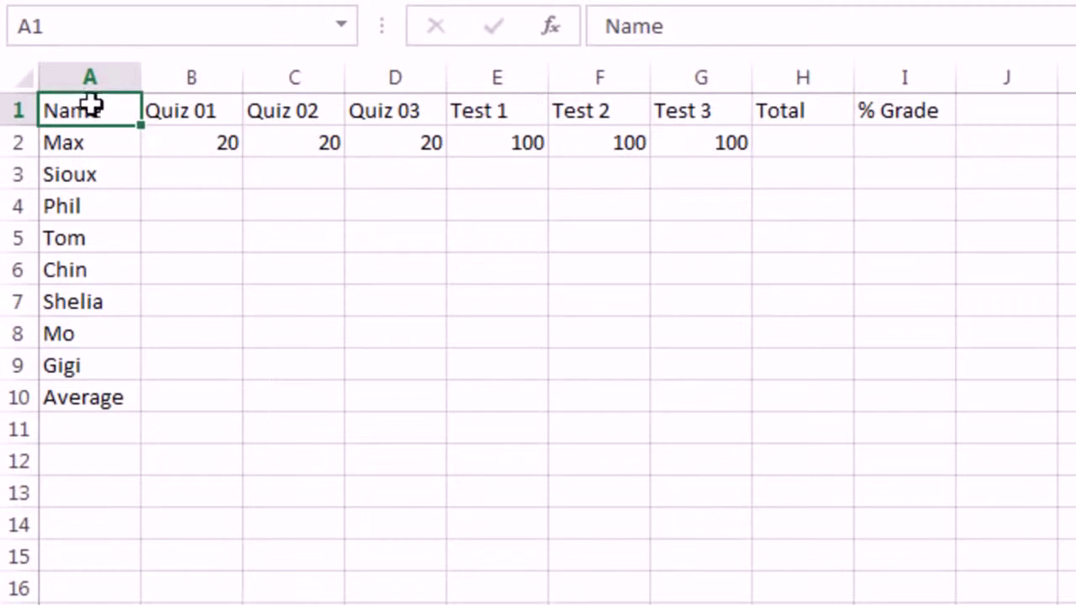
left_click_drag(55, 110, 901, 386)
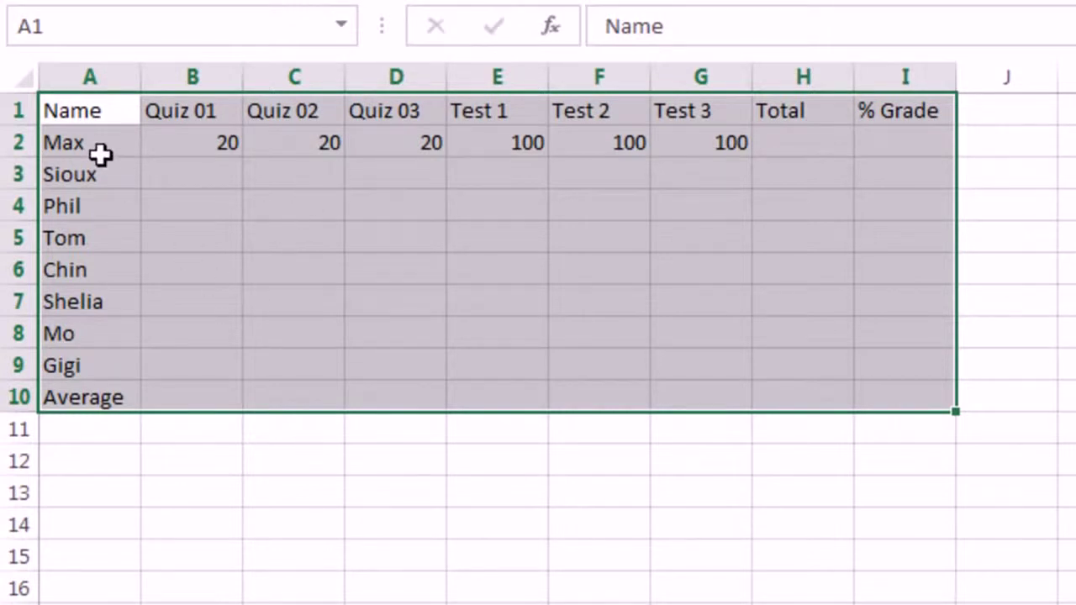
left_click_drag(101, 157, 101, 154)
left_click(101, 154)
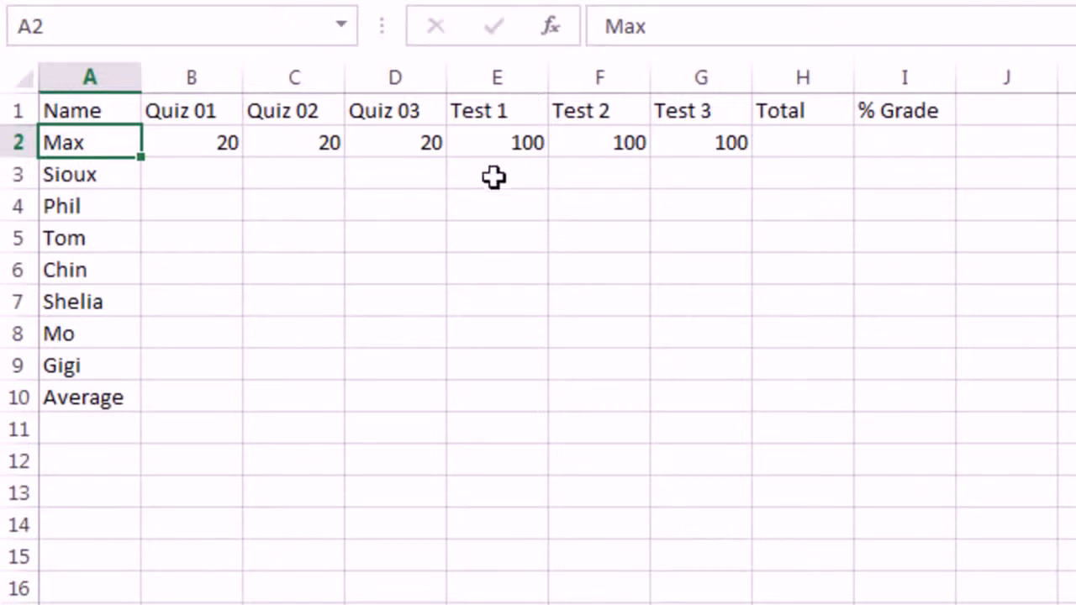
left_click(467, 234)
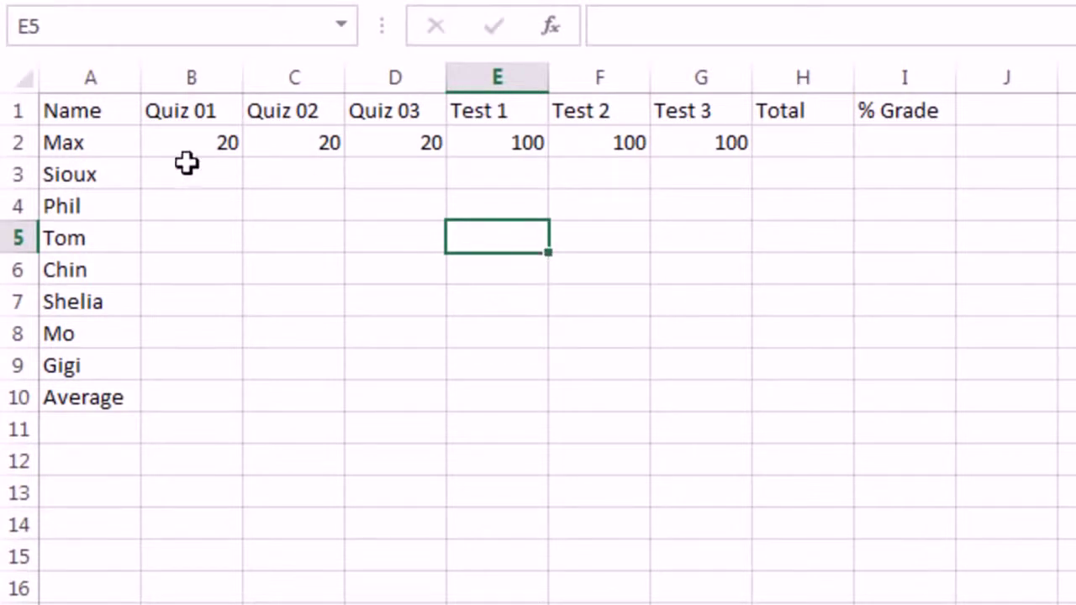
left_click(105, 183)
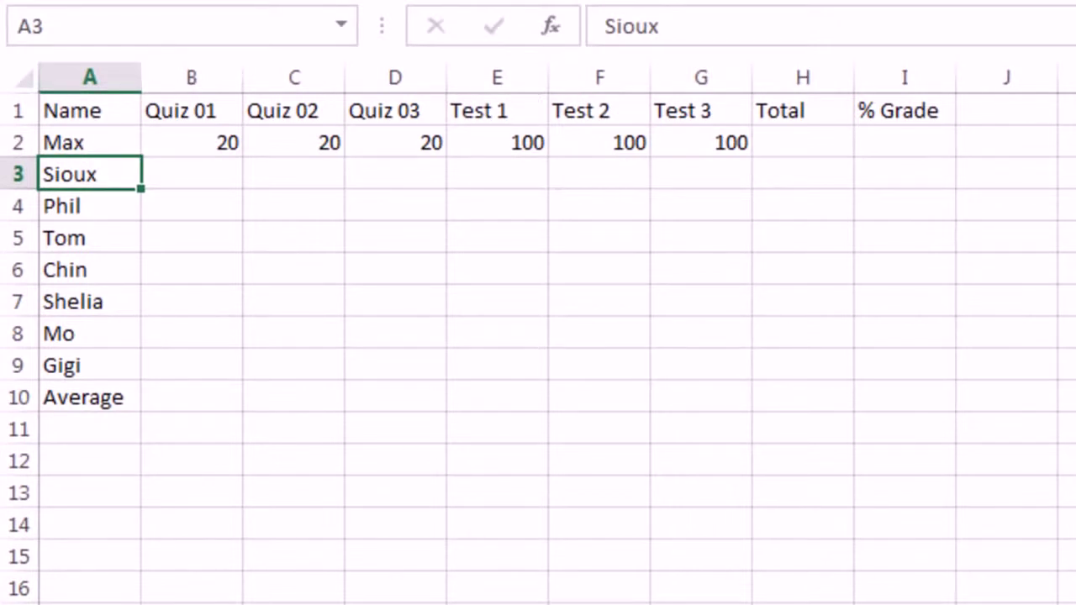
key("ctrl+shift+8")
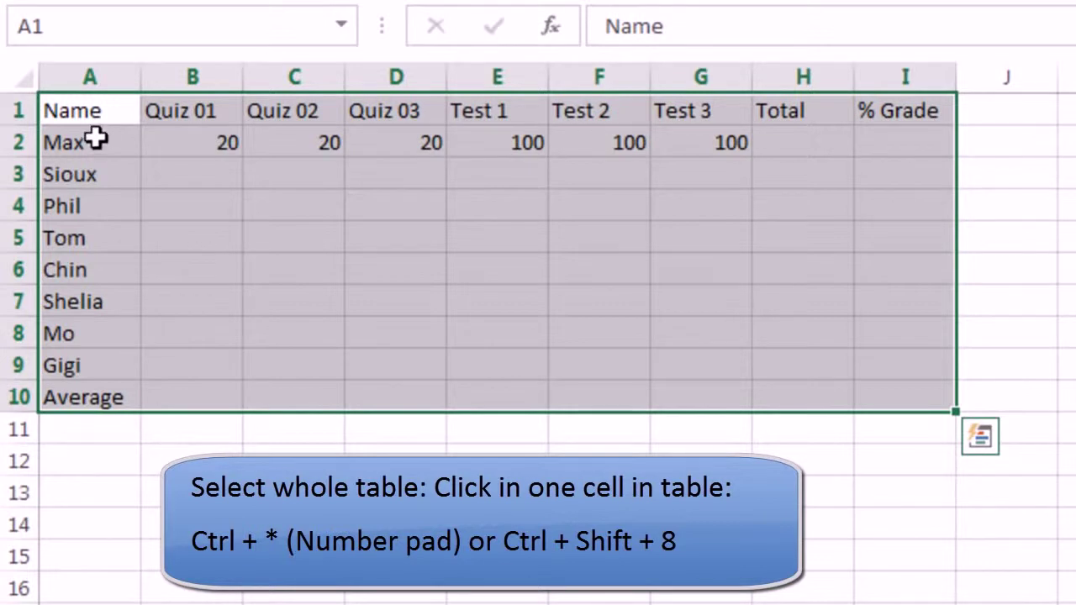
left_click(84, 210)
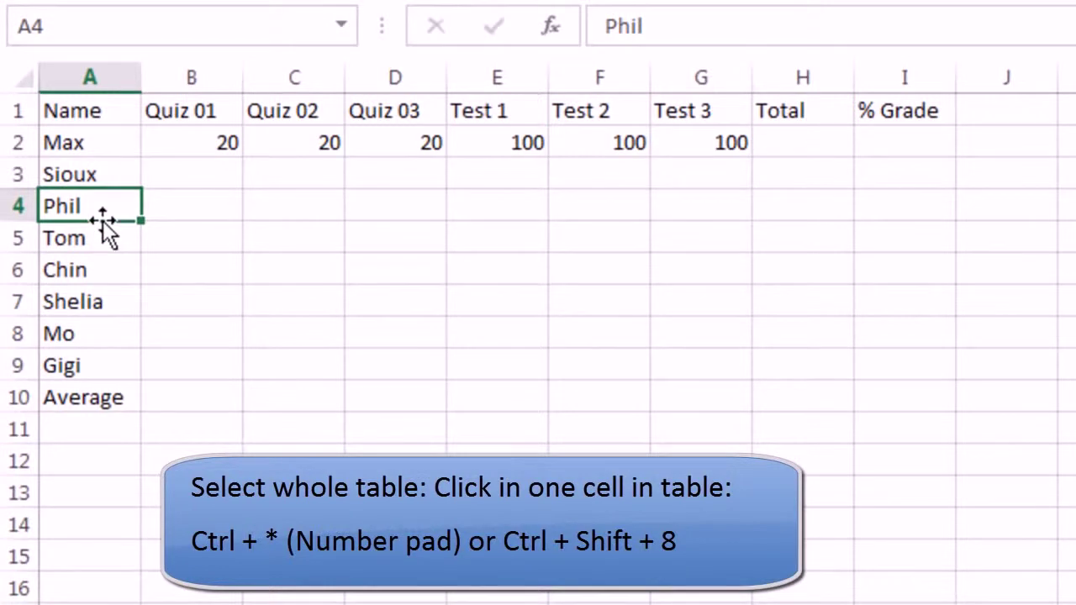
key("ctrl+shift+8")
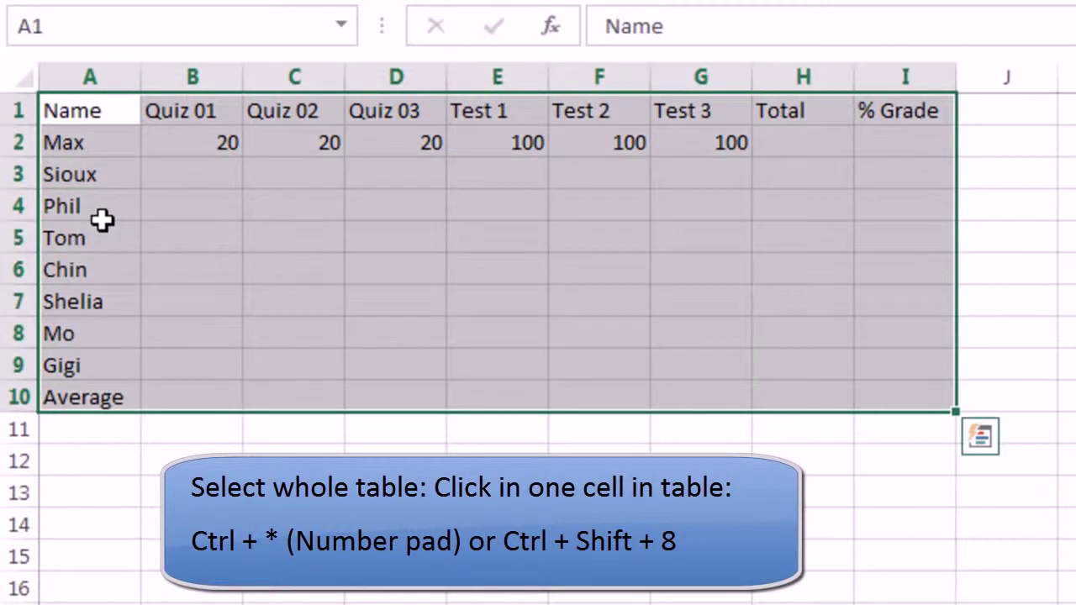
Step: Select the whole gradebook table A1:I10 and apply All Borders to it
left_click(102, 220)
key("ctrl+shift+8")
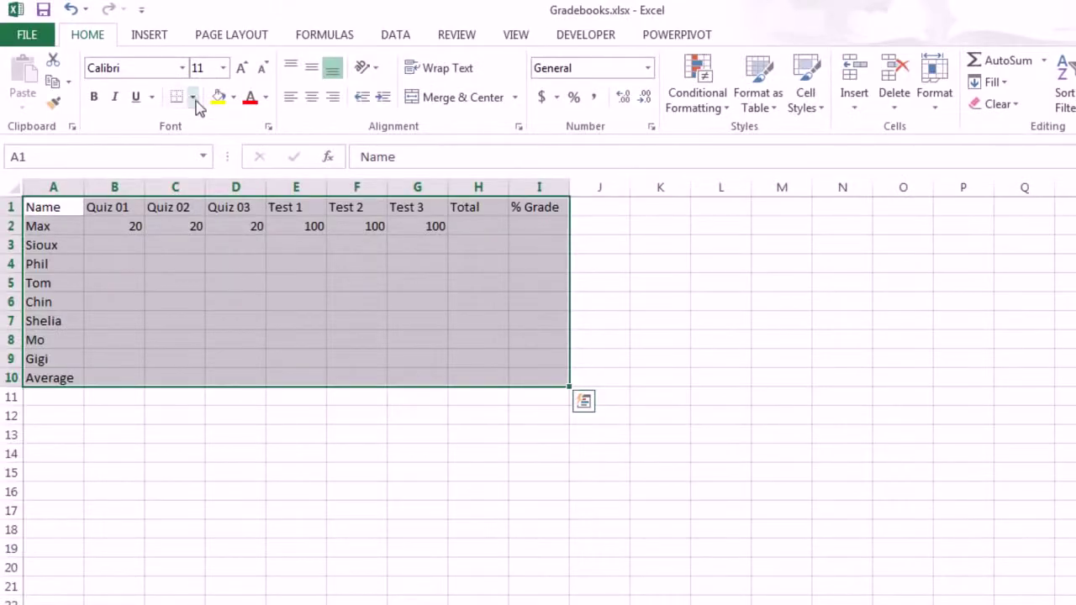
left_click(193, 97)
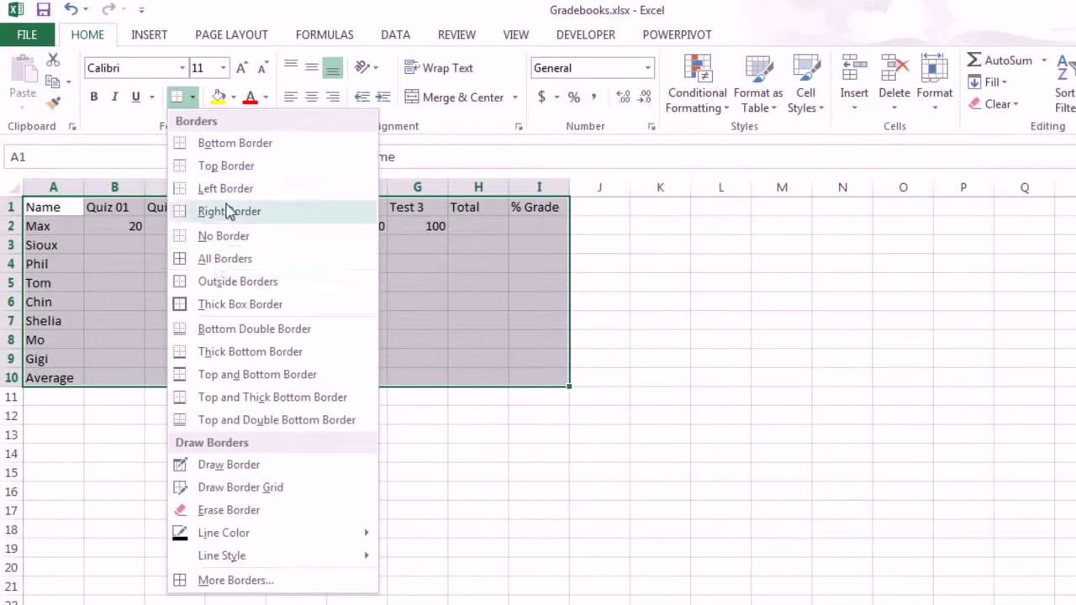
left_click(234, 262)
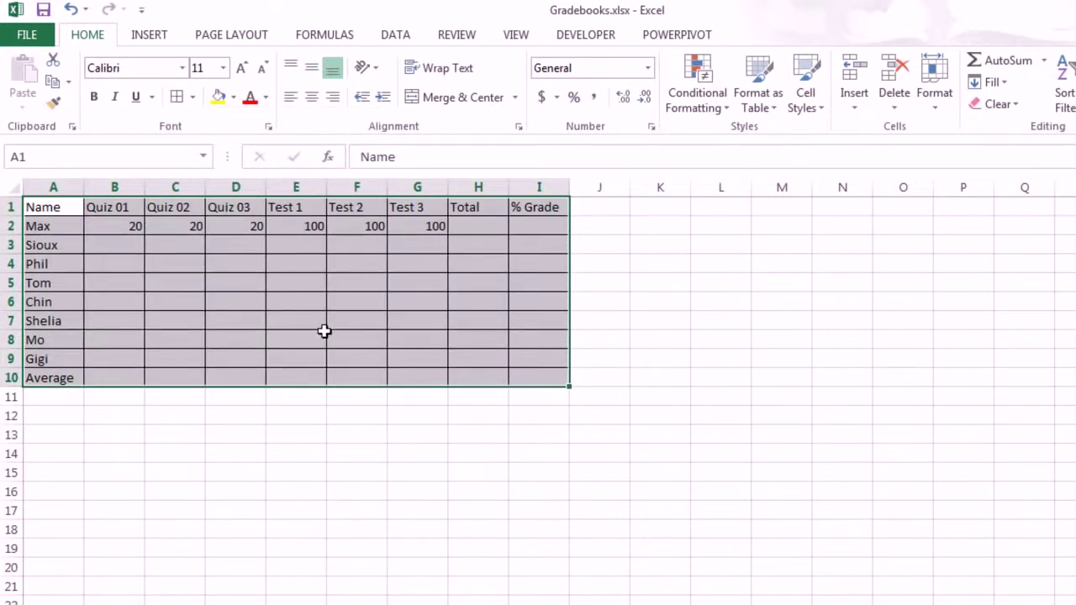
left_click(40, 209)
left_click_drag(40, 208, 529, 206)
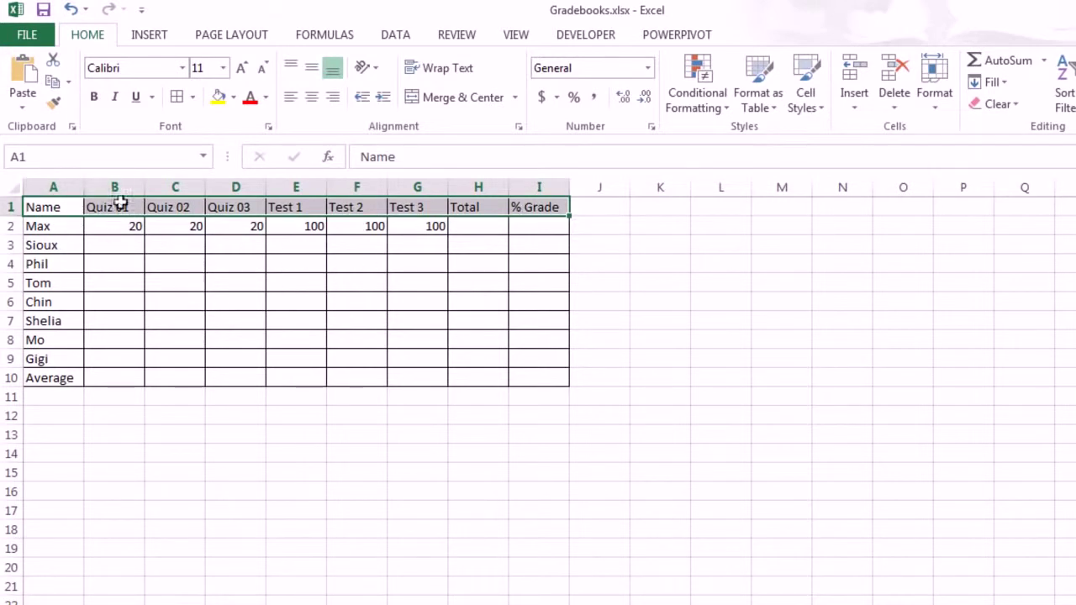
left_click(301, 208)
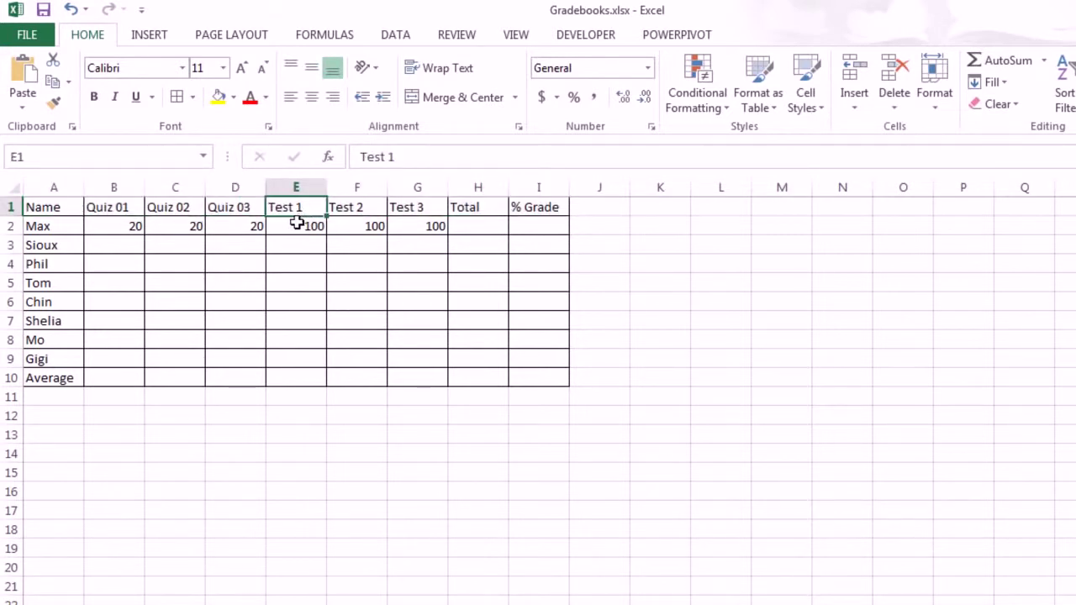
left_click(238, 210)
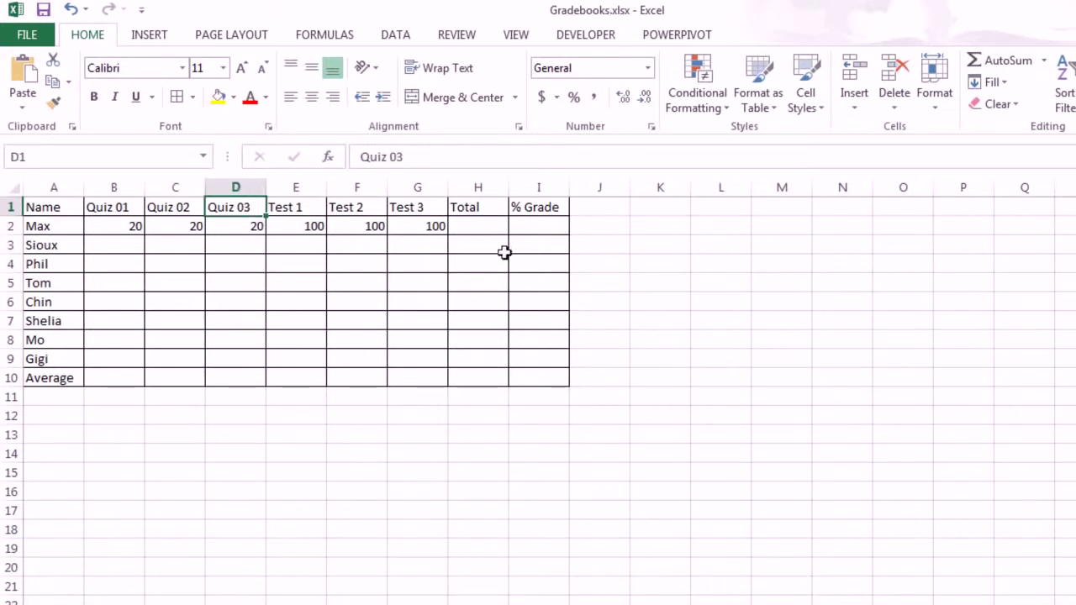
left_click(493, 208)
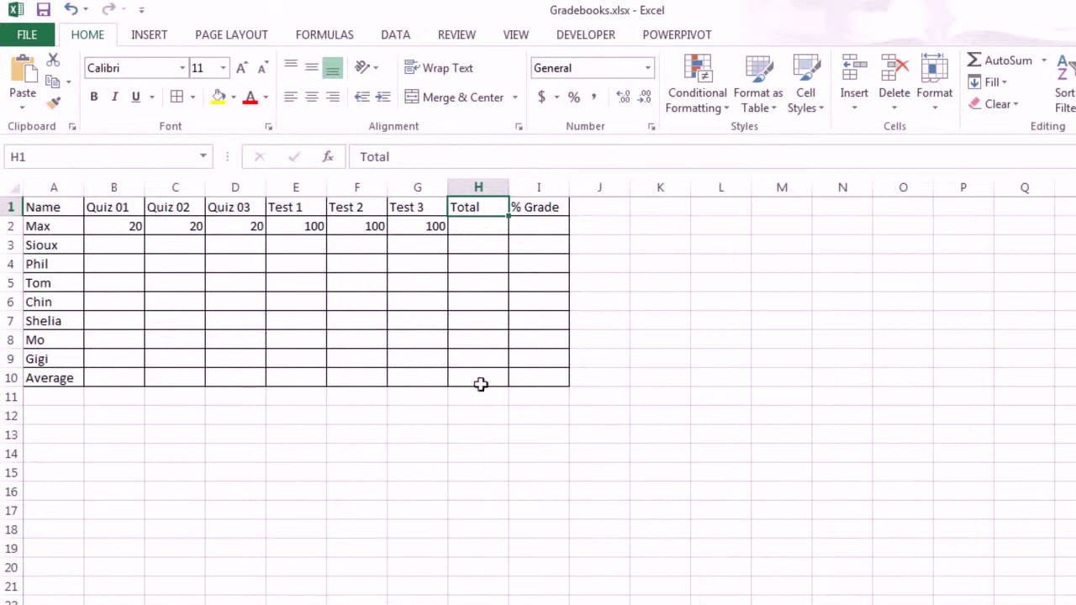
Step: Format the headings in A1:I1 with the standard dark blue fill and a white font
left_click_drag(53, 211, 543, 207)
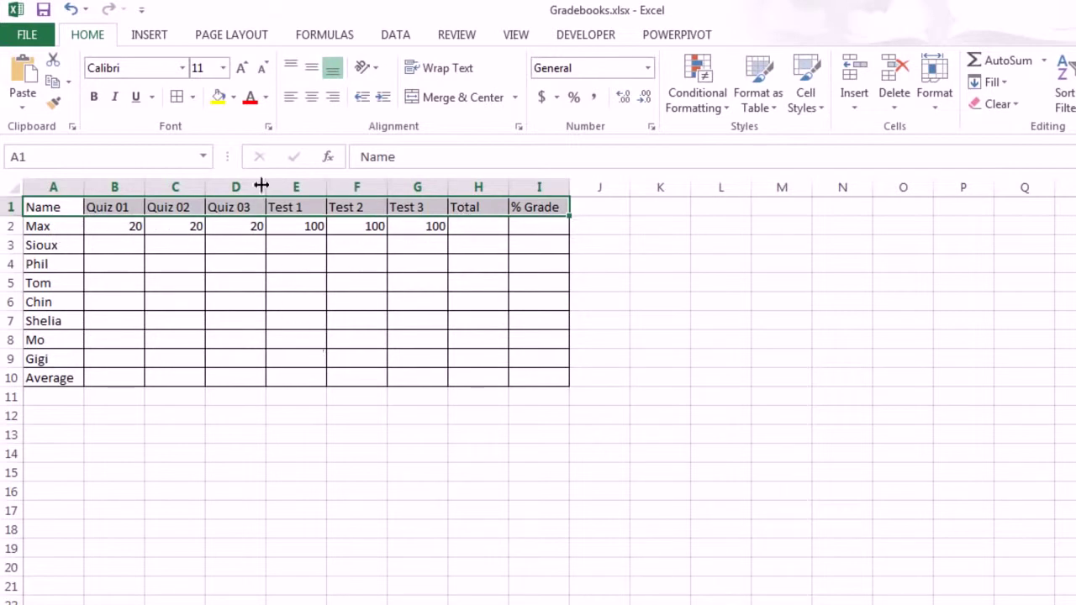
left_click(235, 97)
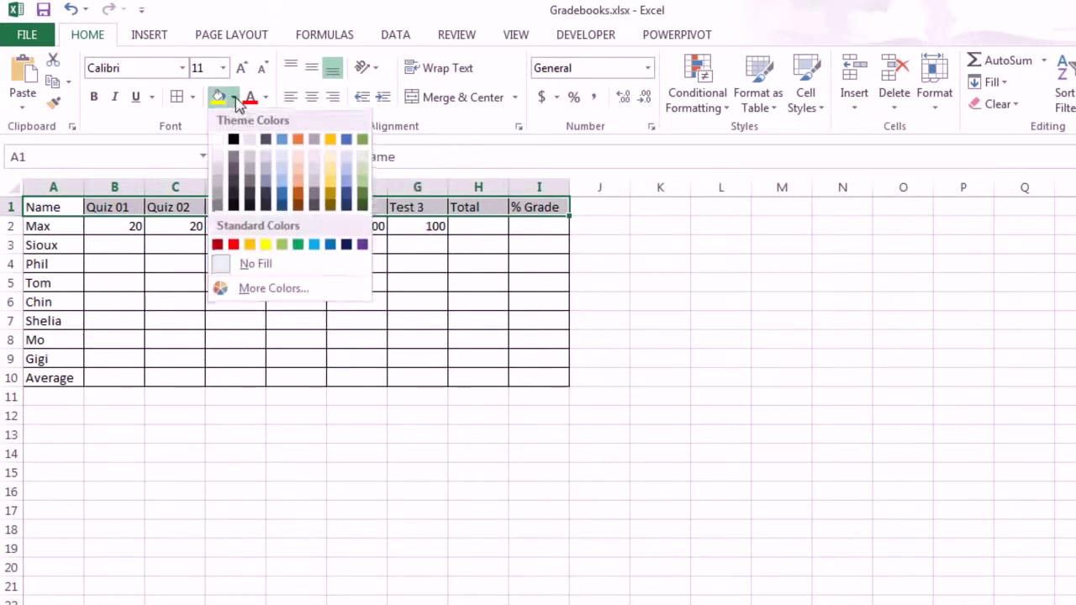
left_click(235, 245)
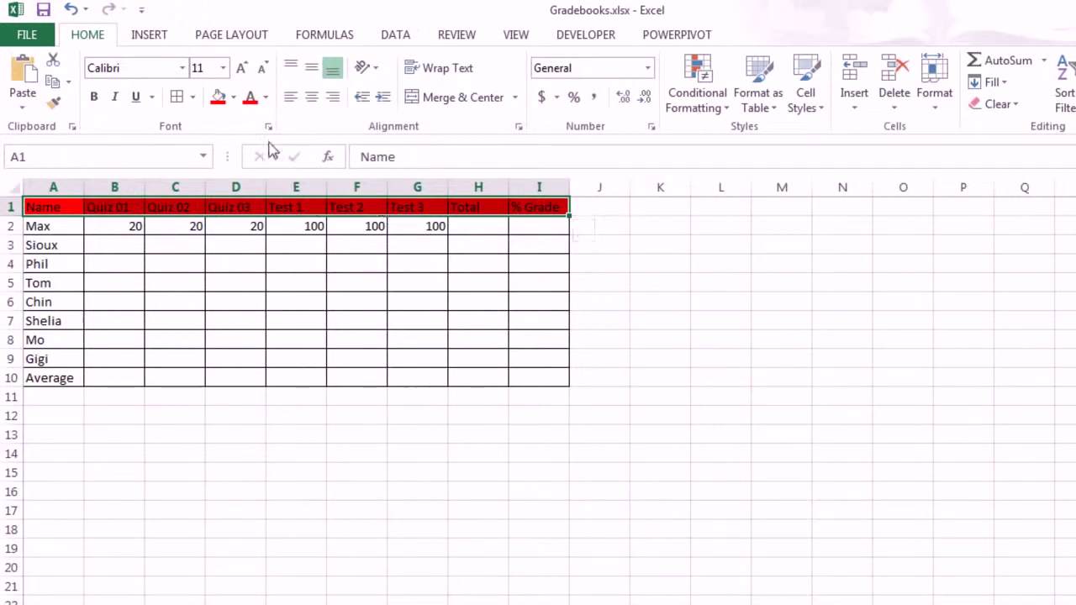
left_click(234, 97)
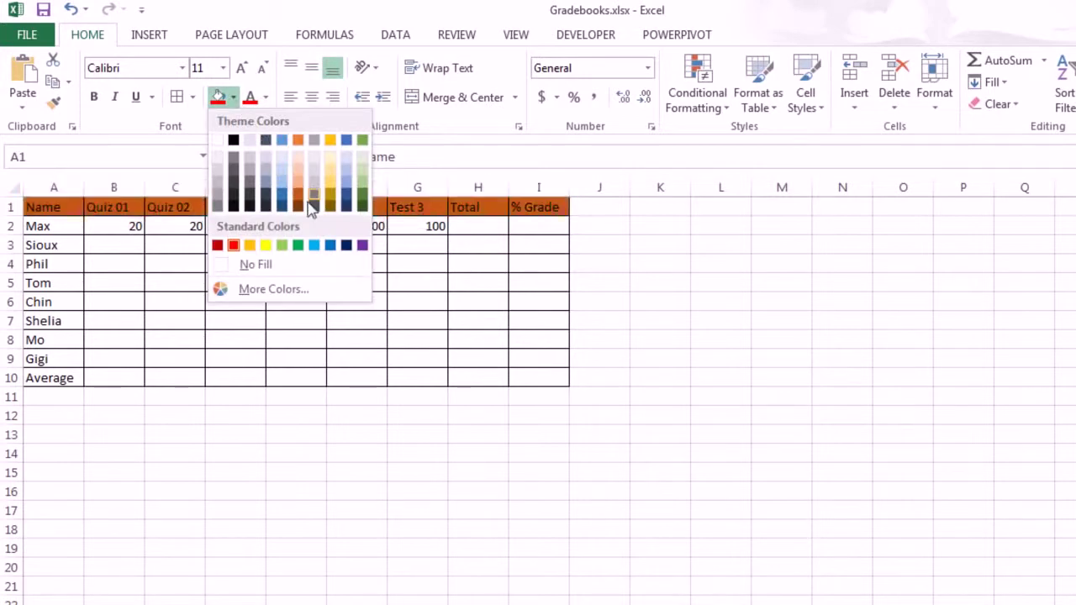
left_click(346, 245)
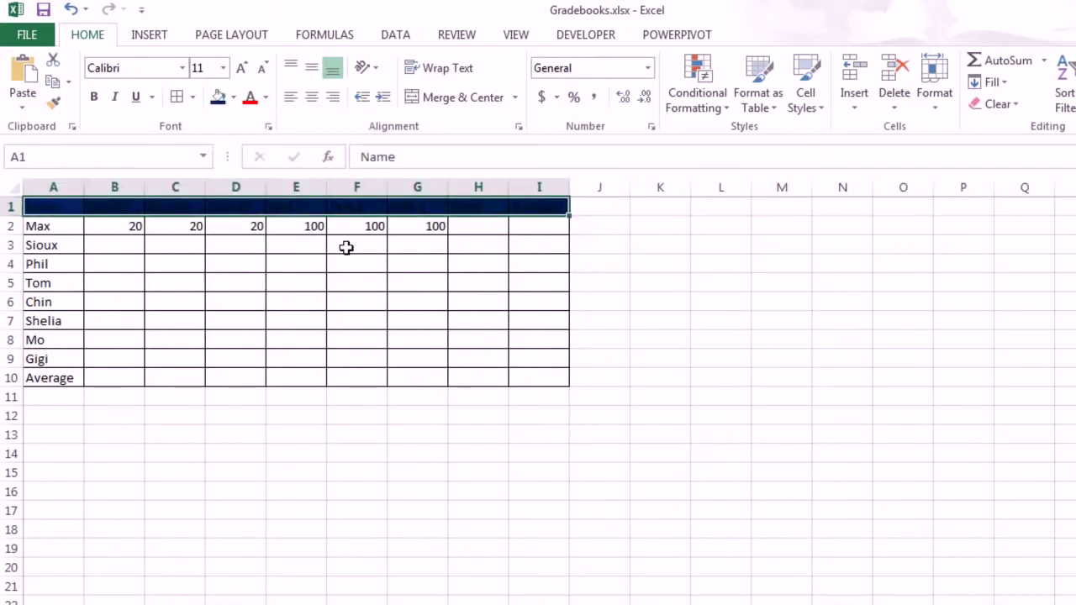
left_click(268, 97)
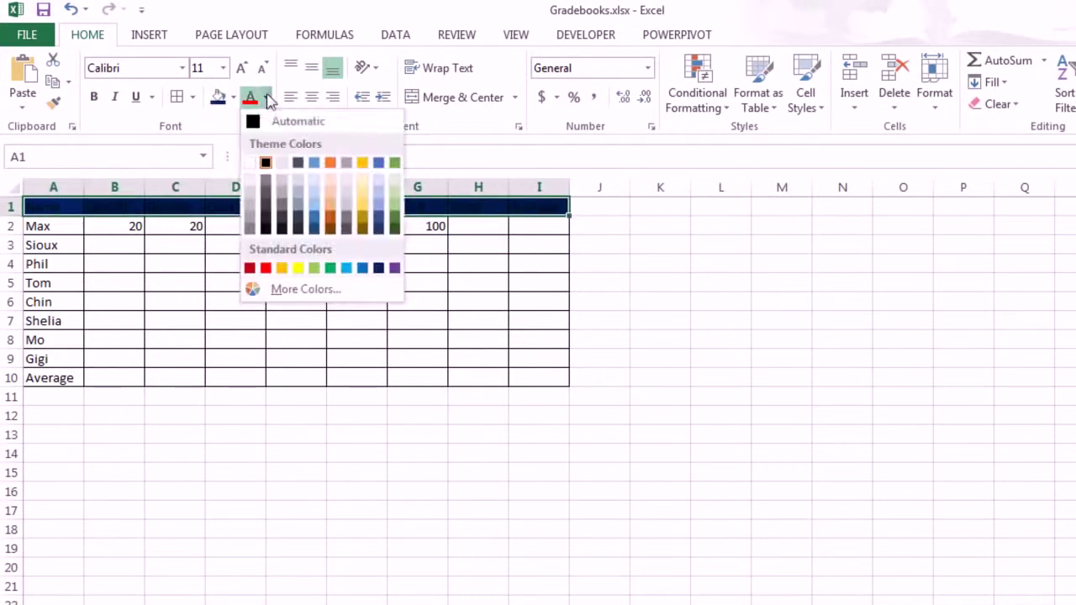
left_click(250, 164)
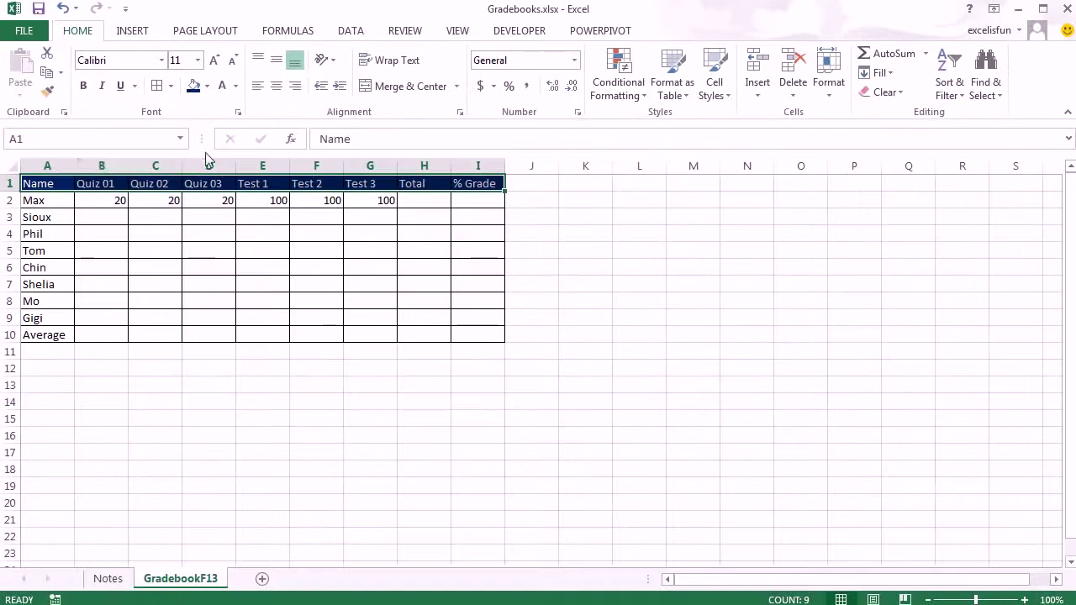
Step: Fill the Max row, A2:I2, with the standard yellow colour
left_click_drag(24, 200, 480, 198)
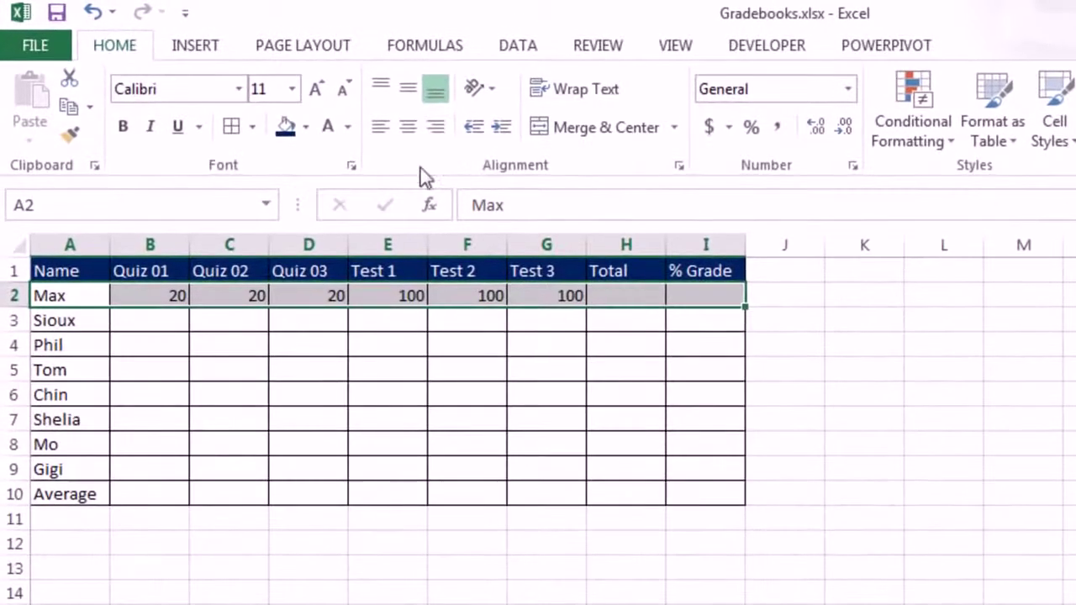
left_click(306, 127)
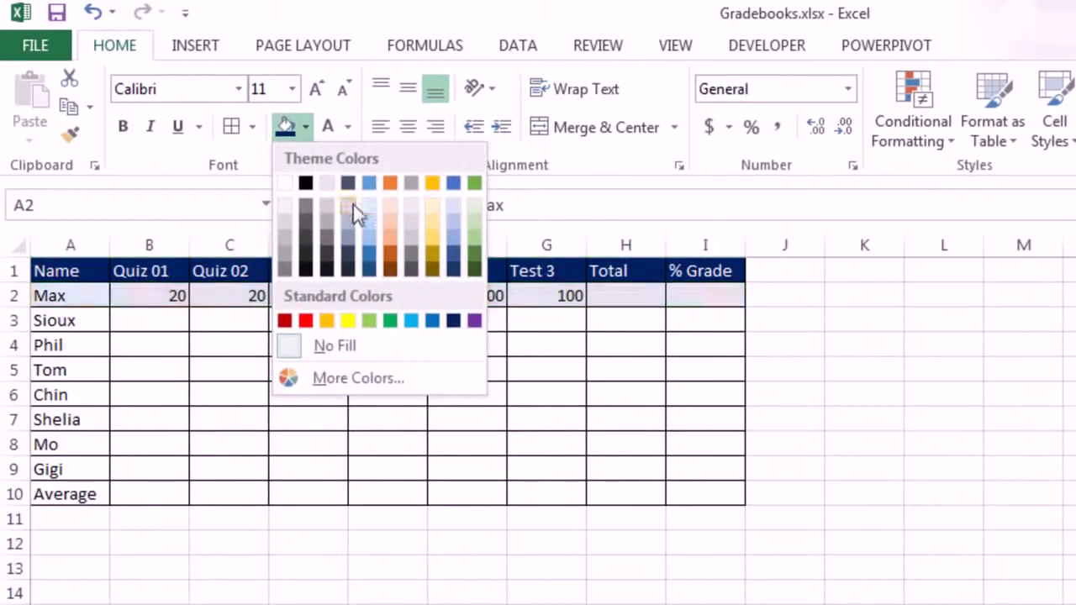
left_click(350, 321)
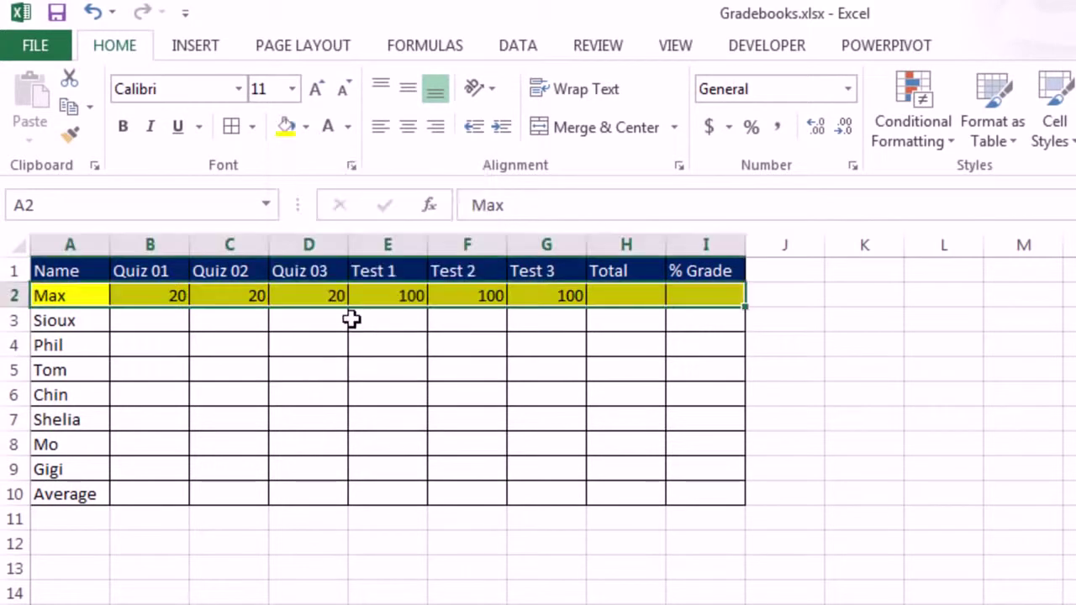
Step: Select the quiz score range B3:D9 and enter the Quiz 01 scores 15, 16, 12, 16, 11, 18 and 20 in B3:B9
left_click(137, 323)
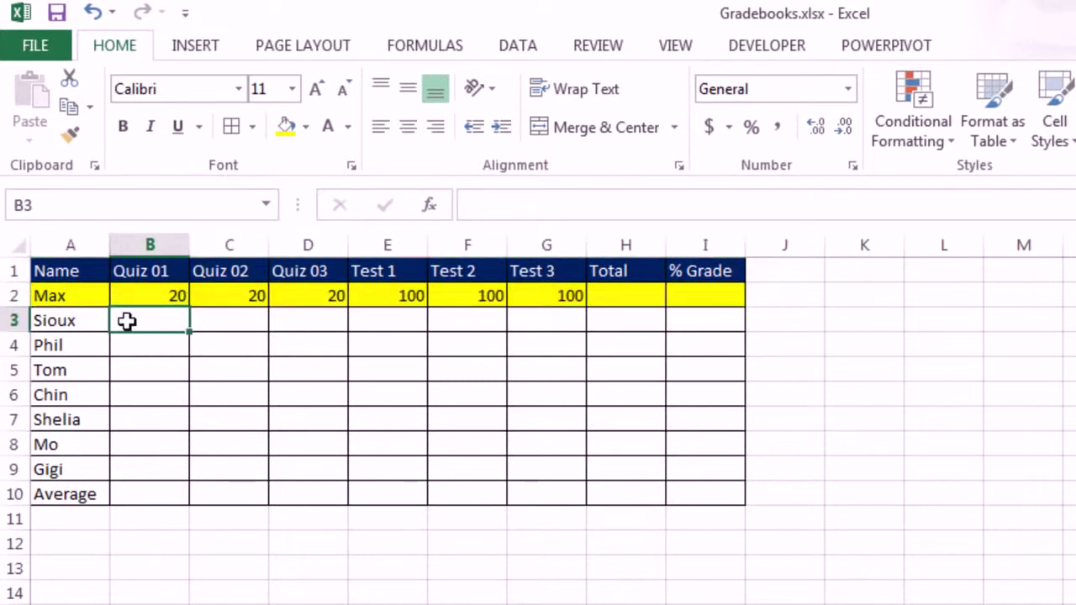
left_click_drag(126, 322, 329, 456)
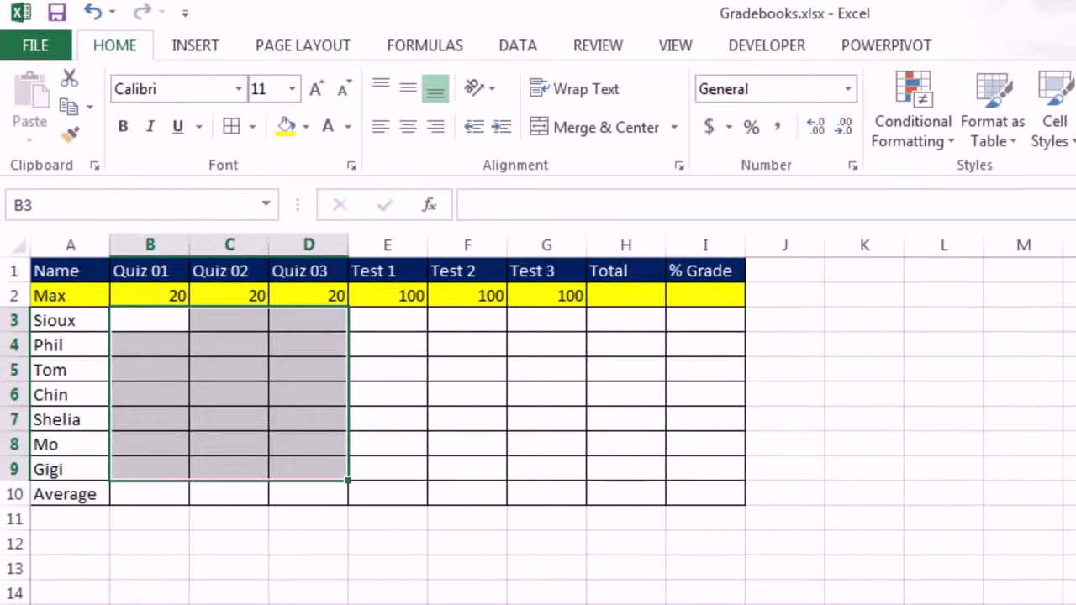
type("15")
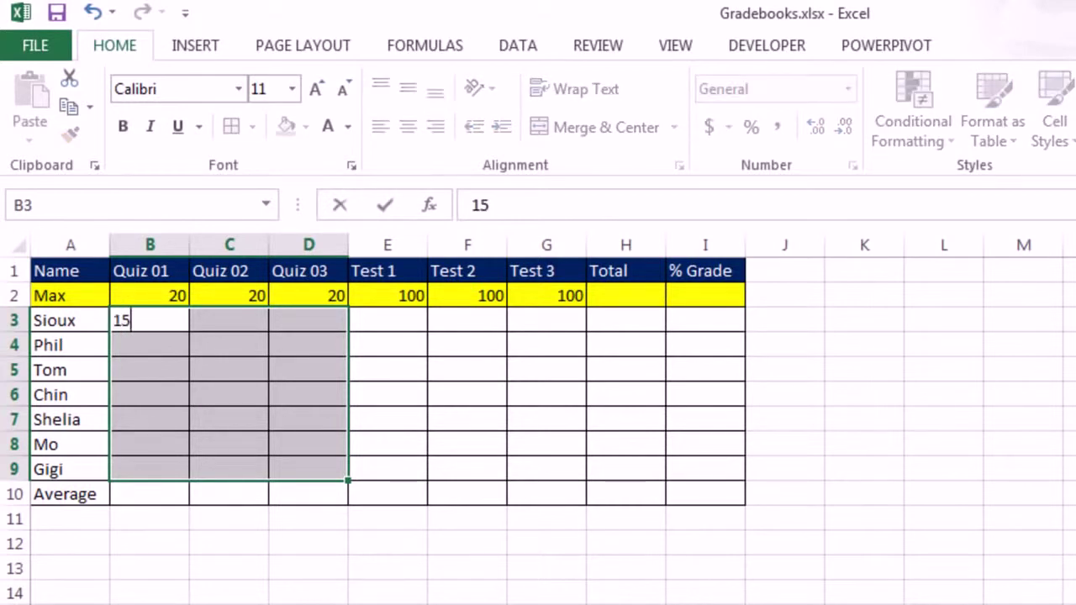
key("Return")
type("16")
key("Return")
type("12")
key("Return")
type("16")
key("Return")
type("1")
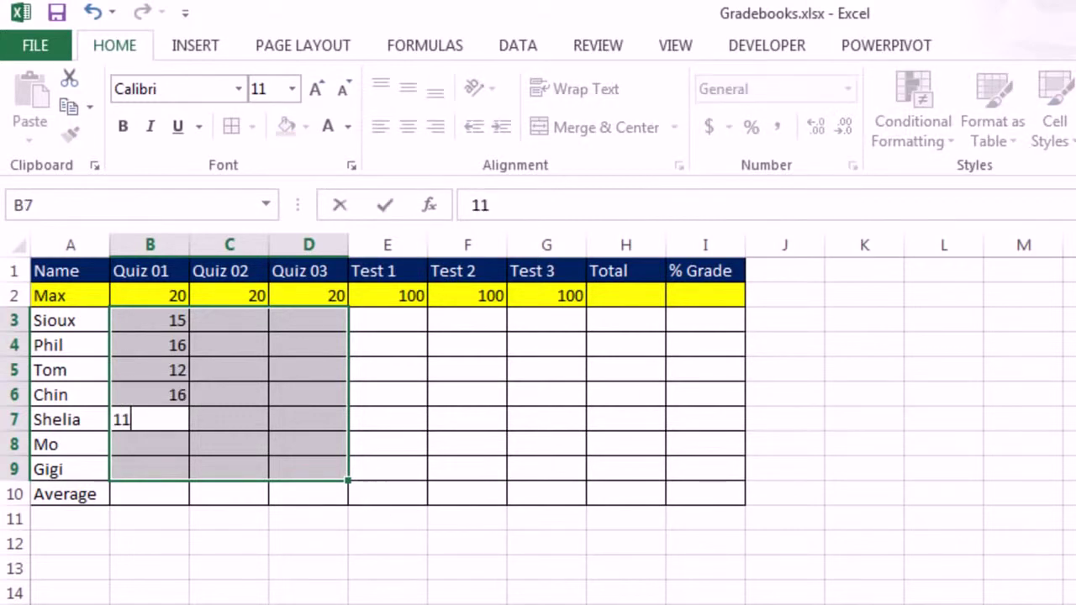
type("18")
key("Return")
type("18")
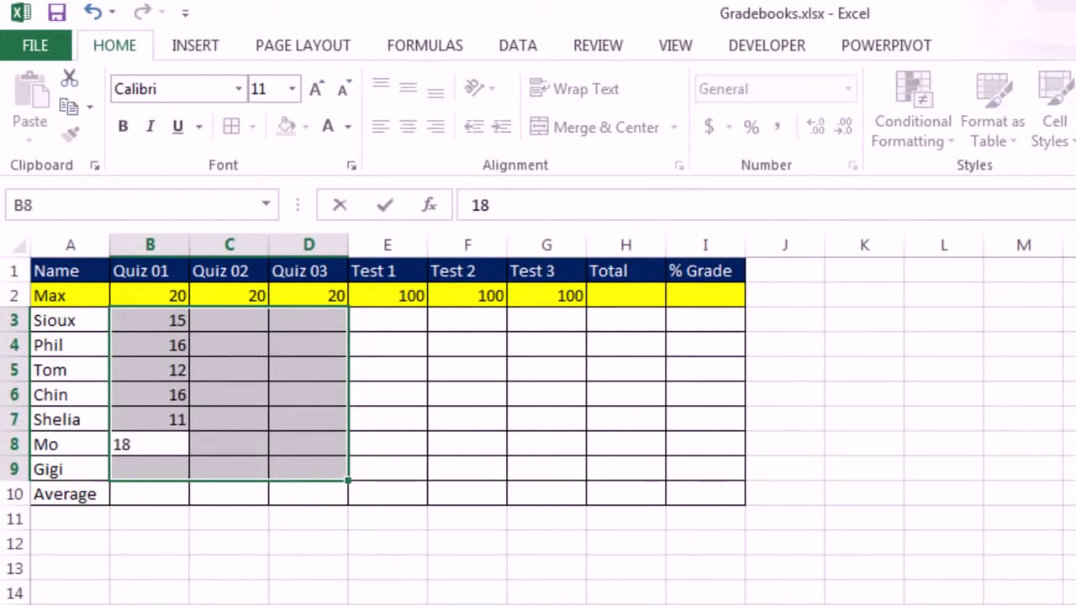
key("Return")
type("20")
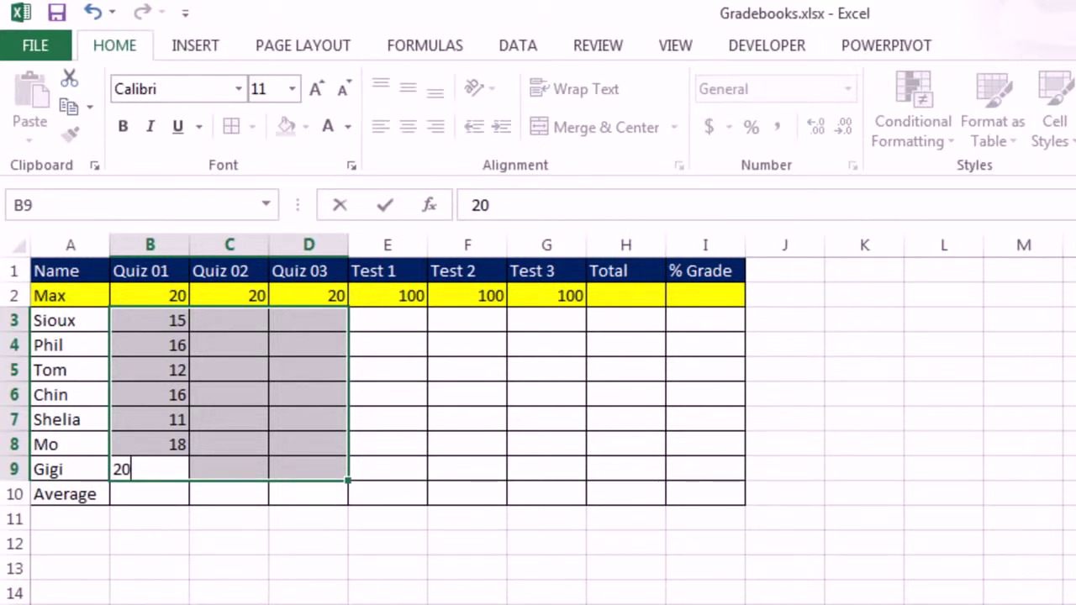
key("Return")
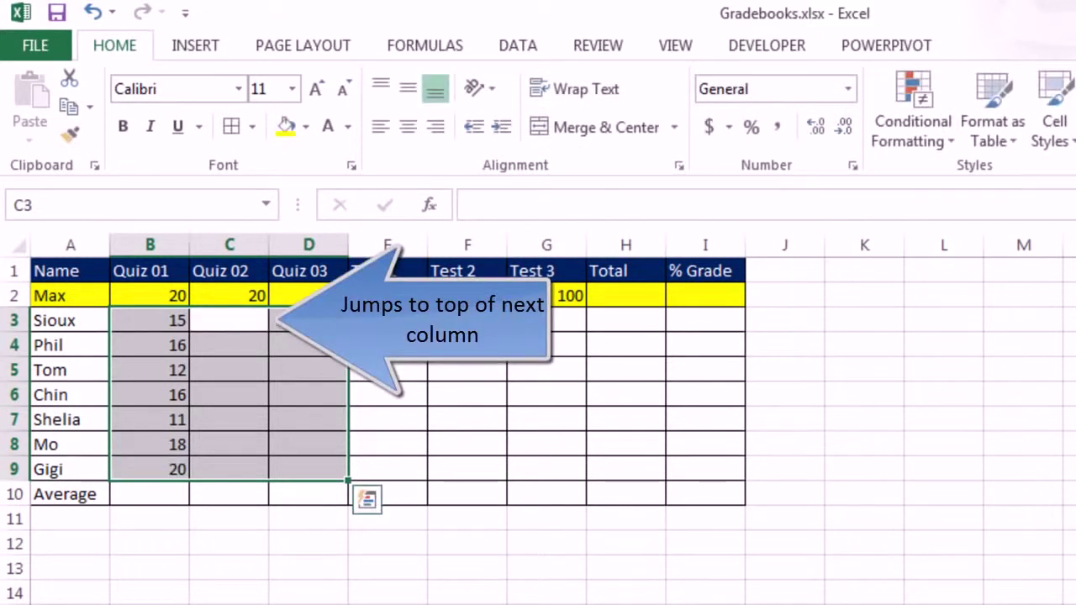
Step: Enter the Quiz 02 scores 9, 8, 15, 16, 13, 19 and 8 in C3:C9
type("9")
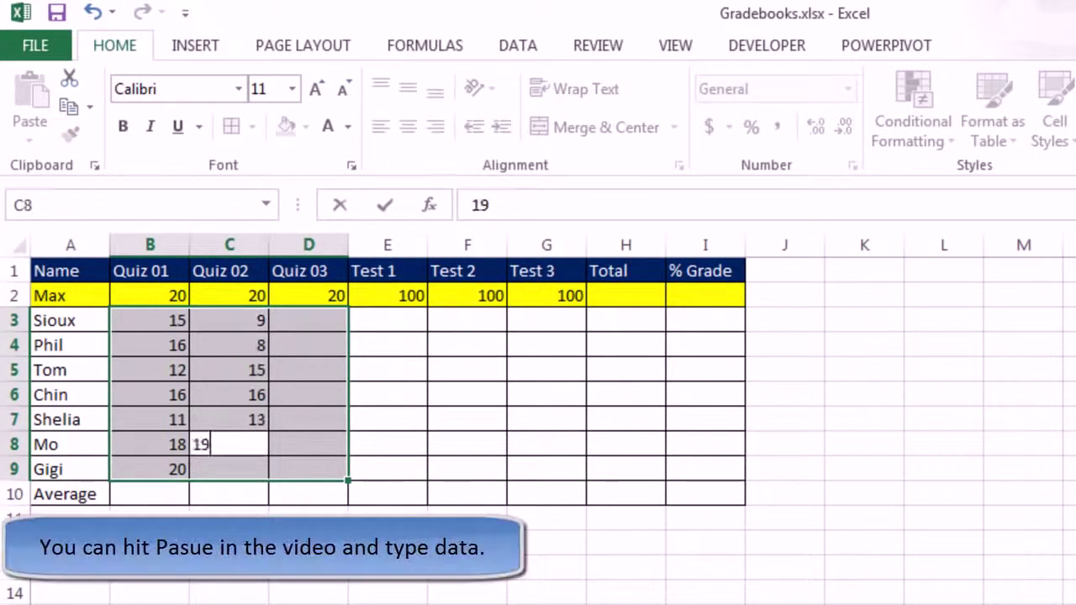
key("Return")
type("8")
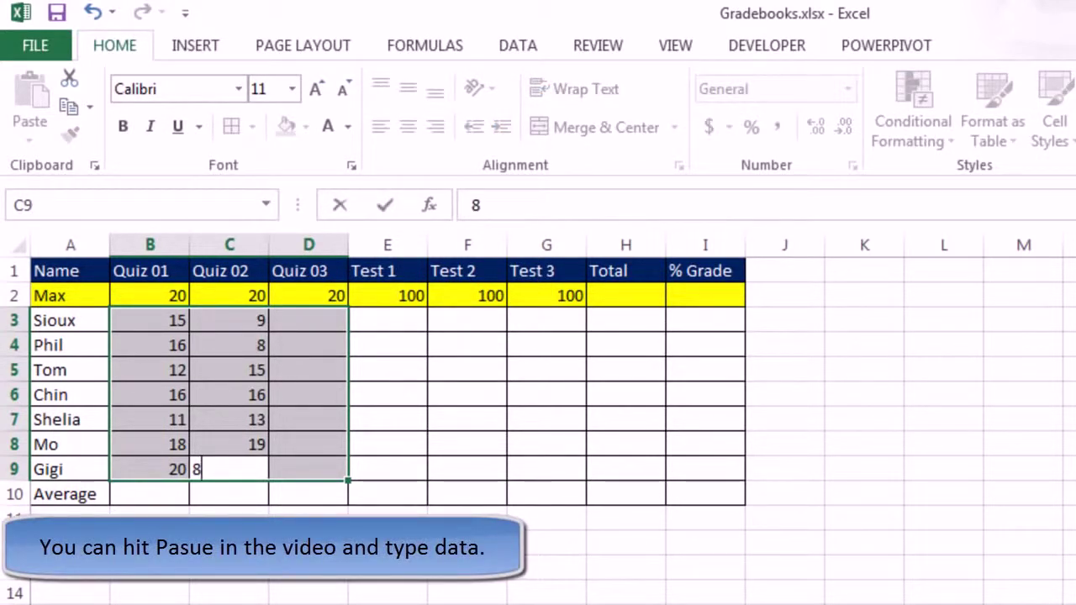
key("Return")
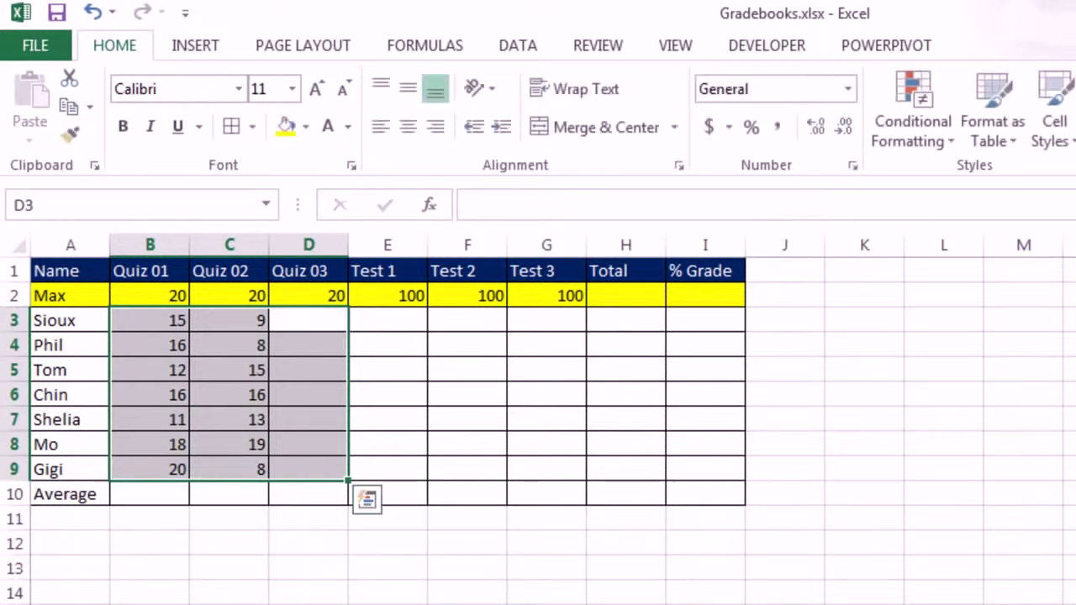
Step: Enter the Quiz 03 scores 15, 14, 18, 19, 18, 19 and 15 in D3:D9
type("15")
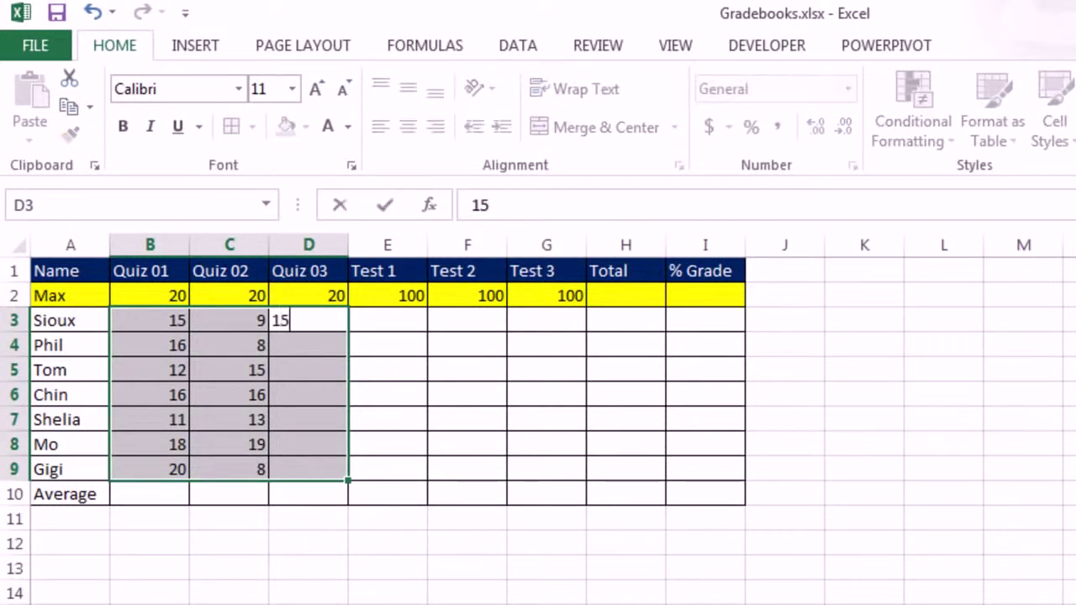
key("Return")
type("1")
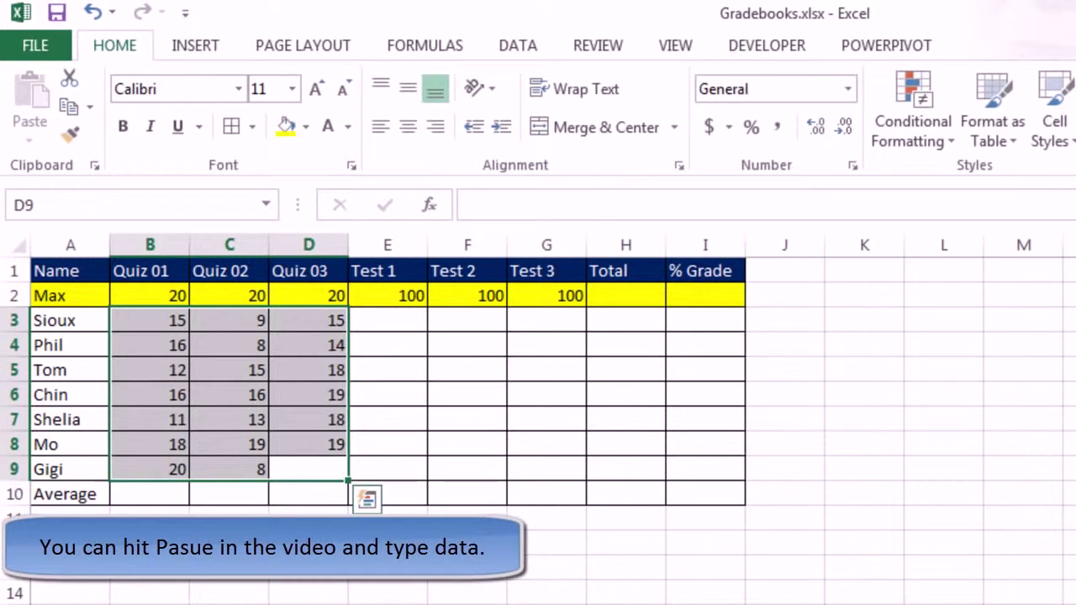
type("15")
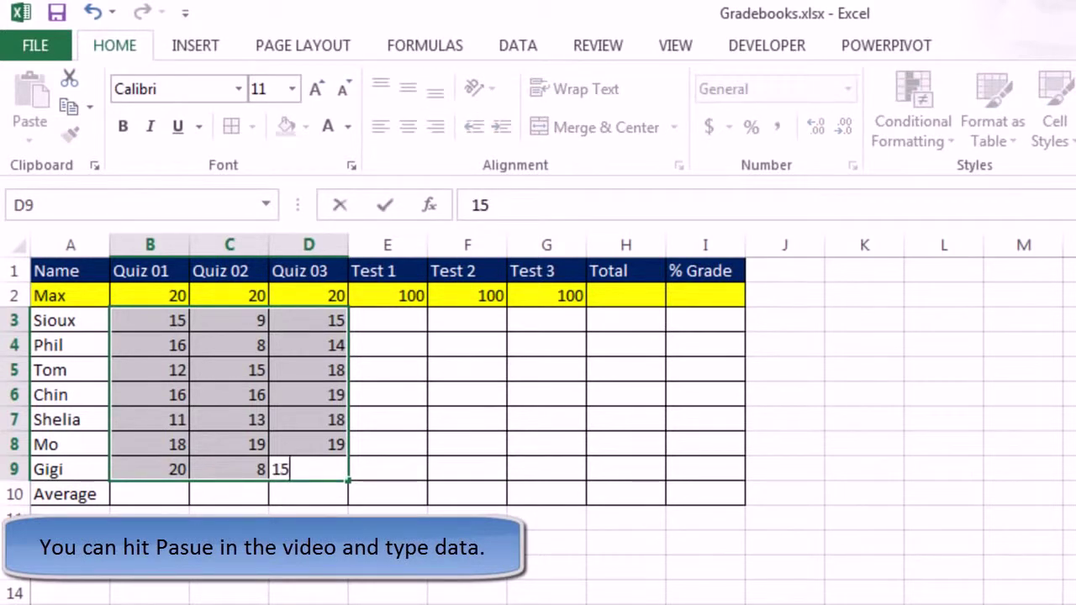
key("Return")
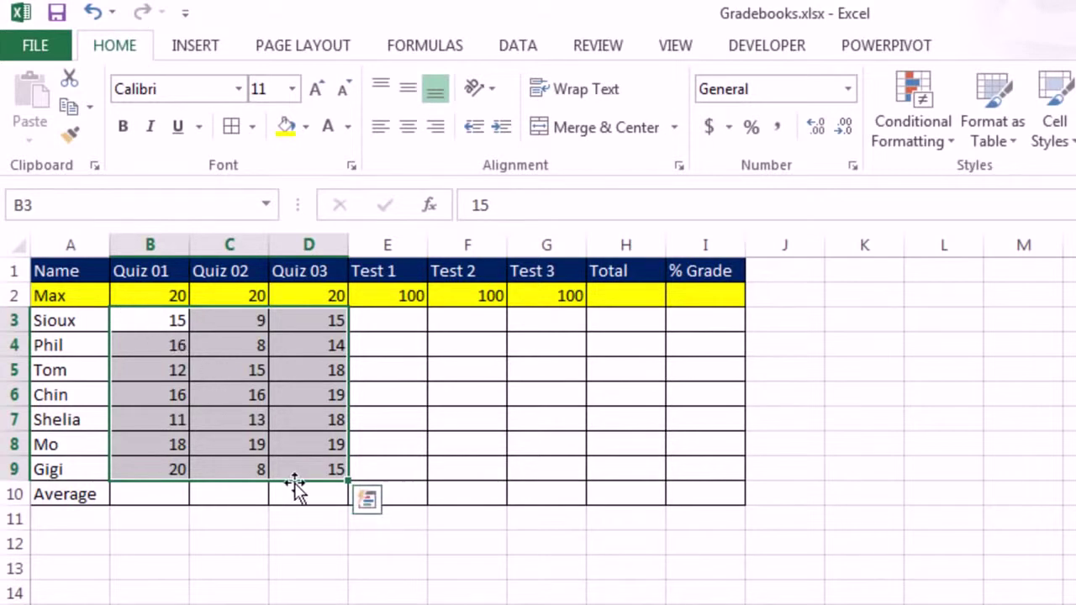
Step: Fill E3:G9 column-wise with test scores: 87, 92, 78, 65, 74, 89, 92; 59, 68, 67, 72, 81, 79, 75; 98, 92, 97, 88, 87, 75, 92
left_click_drag(382, 316, 561, 465)
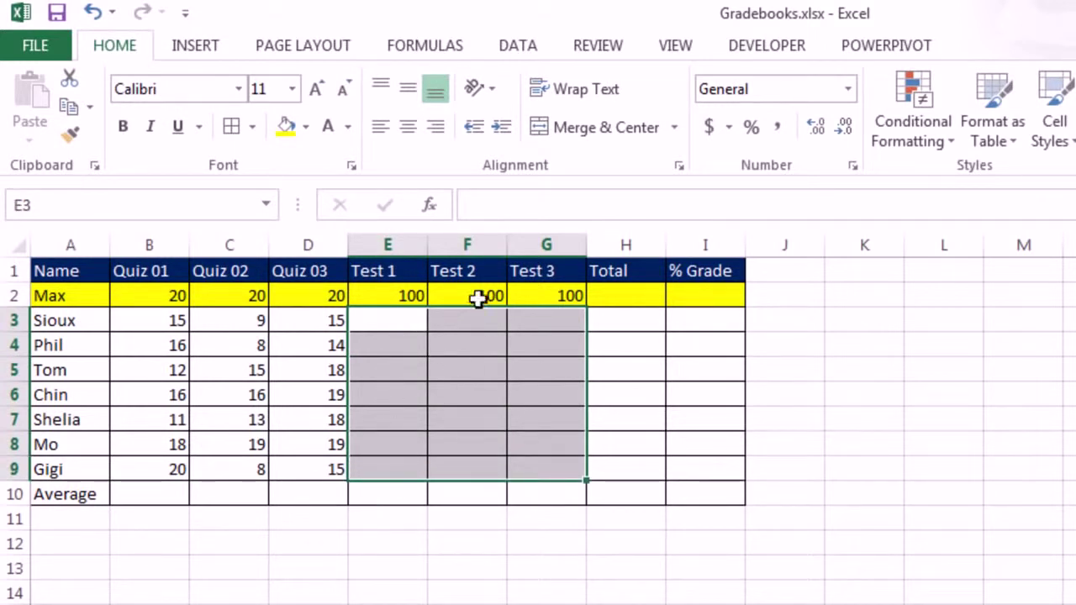
type("87")
key("Return")
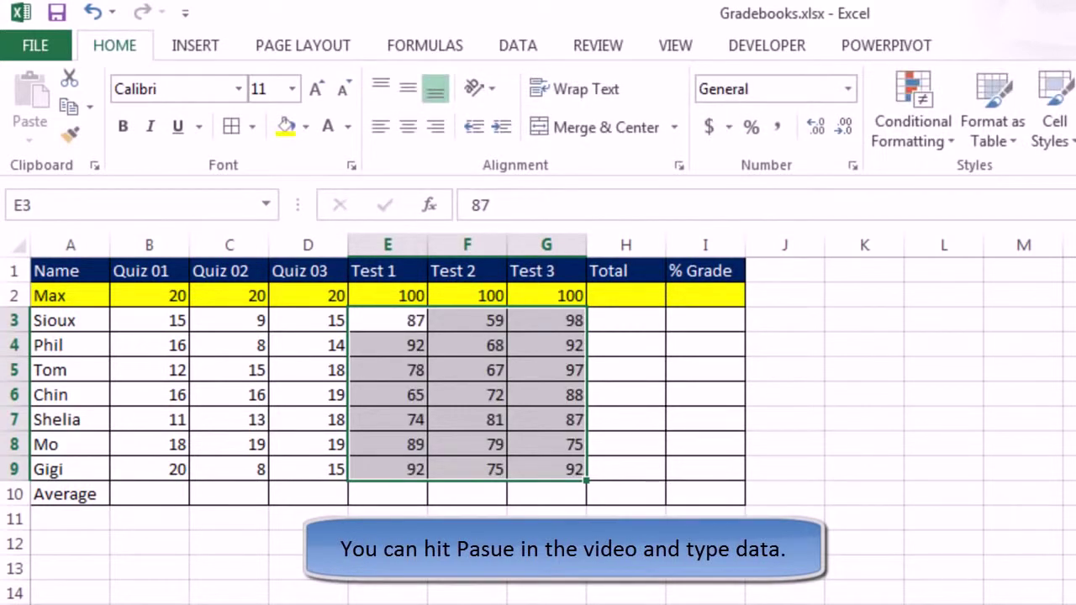
left_click(972, 423)
left_click_drag(133, 494, 531, 501)
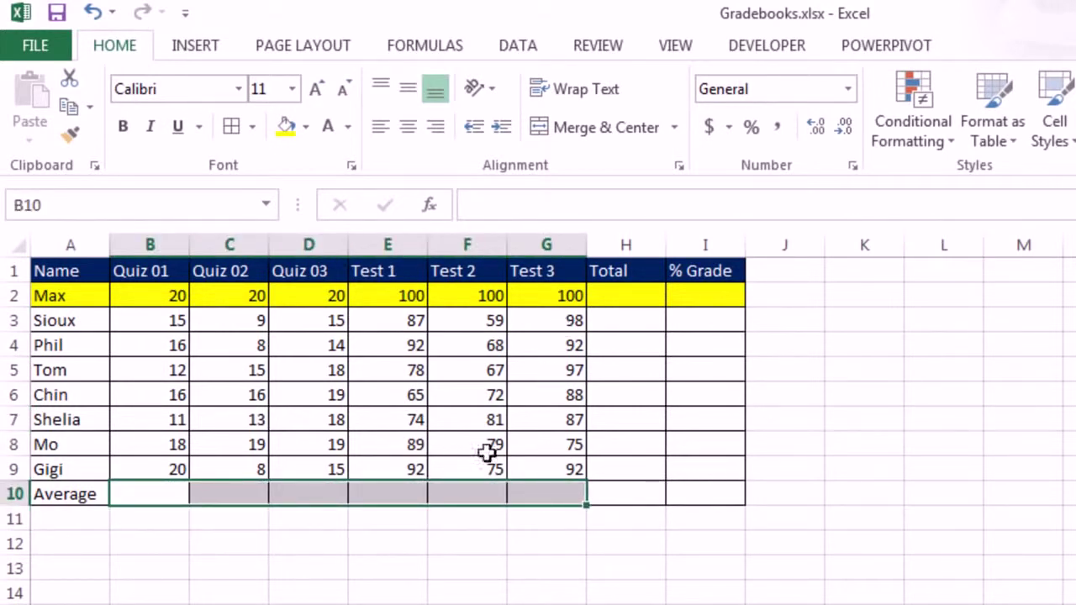
left_click(629, 320)
left_click(620, 344)
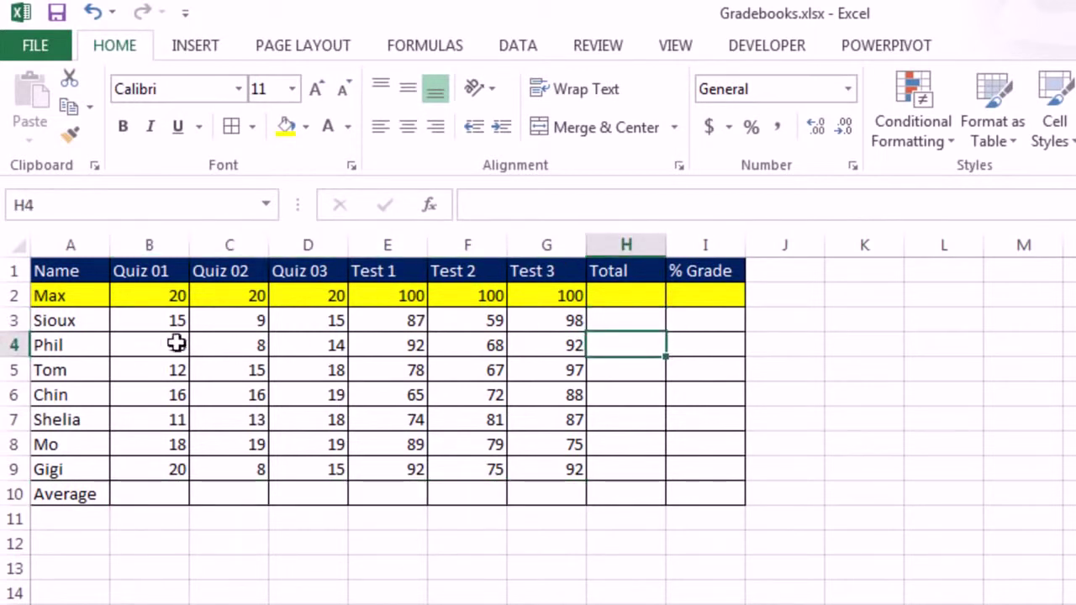
left_click(630, 371)
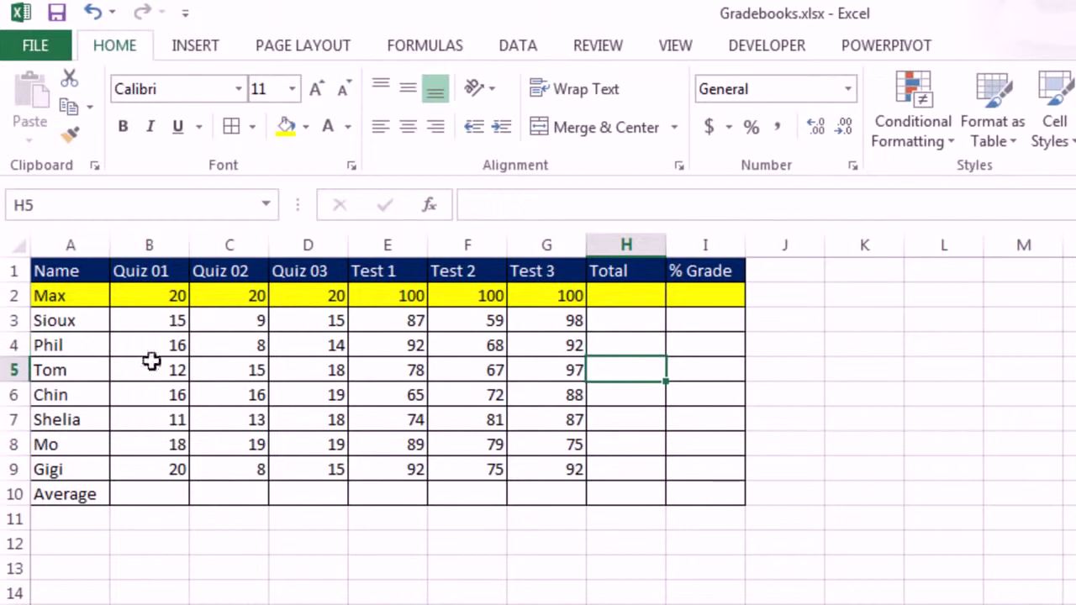
left_click(710, 322)
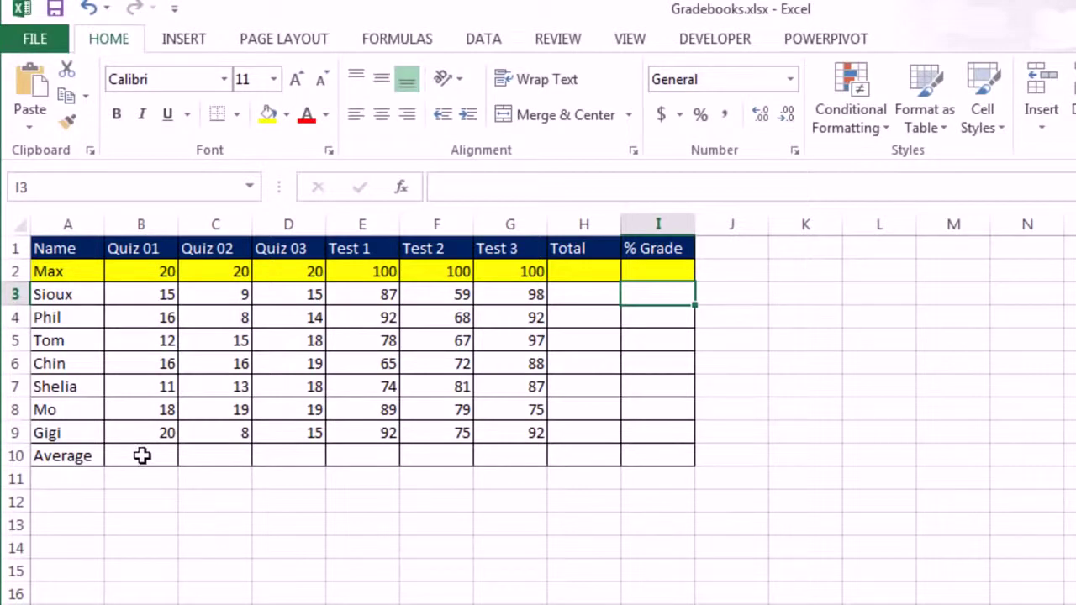
Step: Start an AVERAGE formula in B10 that references the Quiz 01 scores in B3:B9
left_click(142, 454)
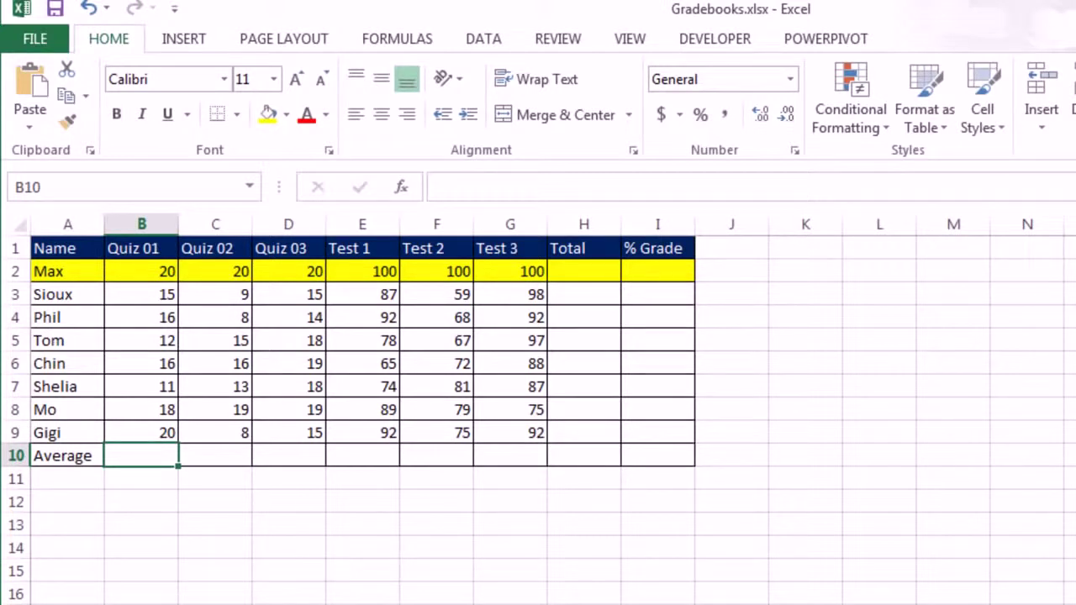
type("=")
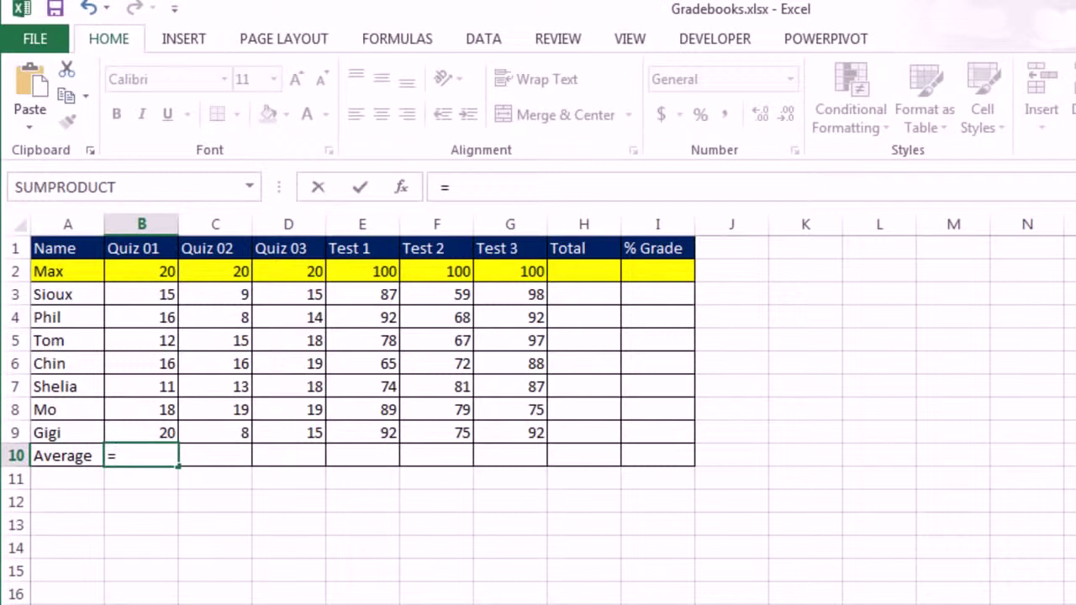
type("av")
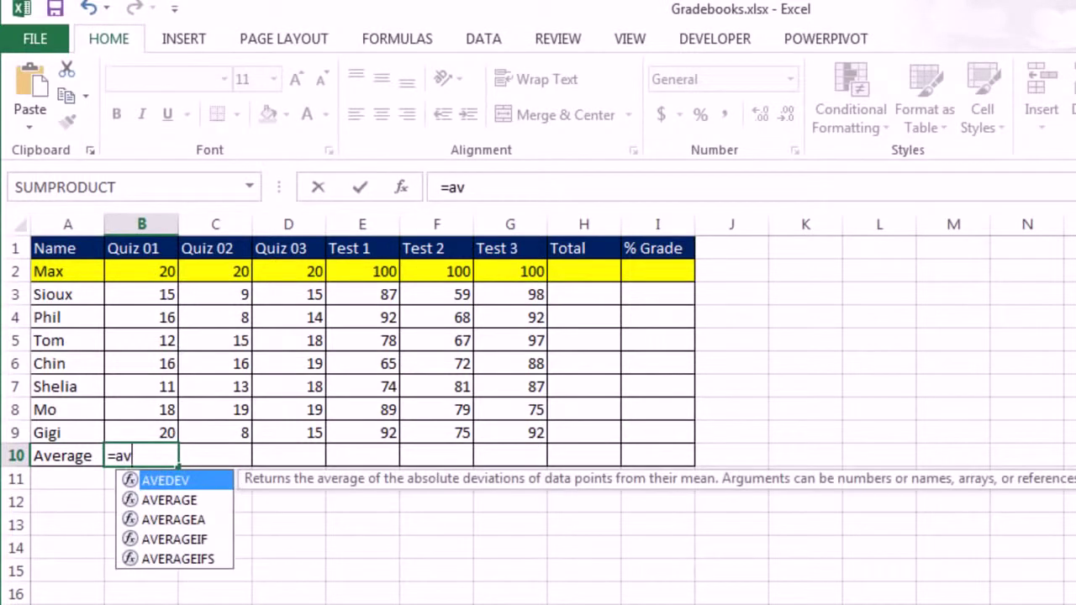
type("er")
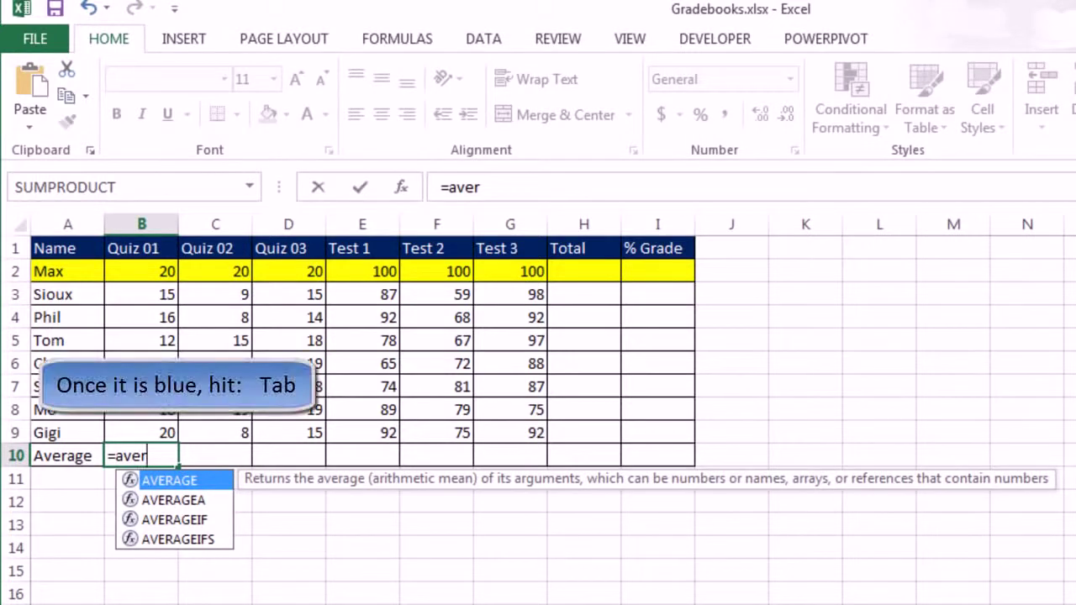
key("Tab")
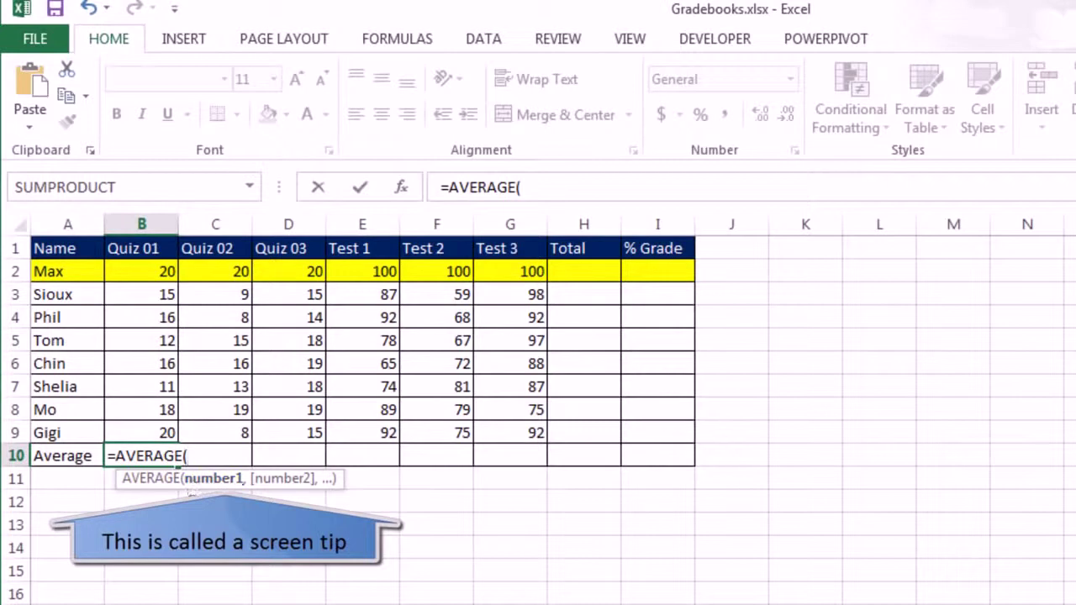
left_click(139, 294)
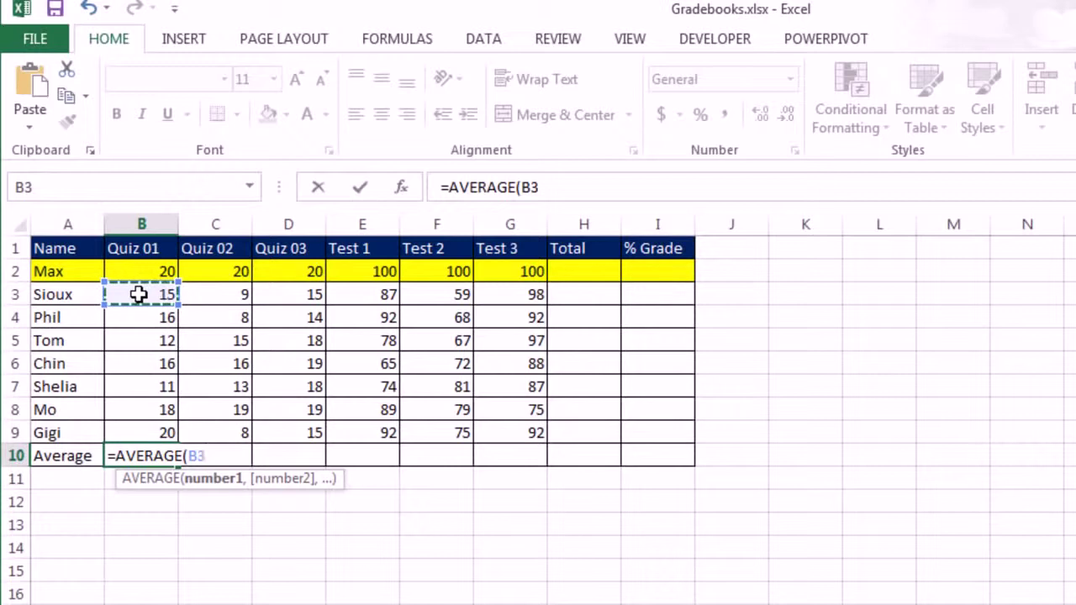
left_click_drag(139, 294, 118, 422)
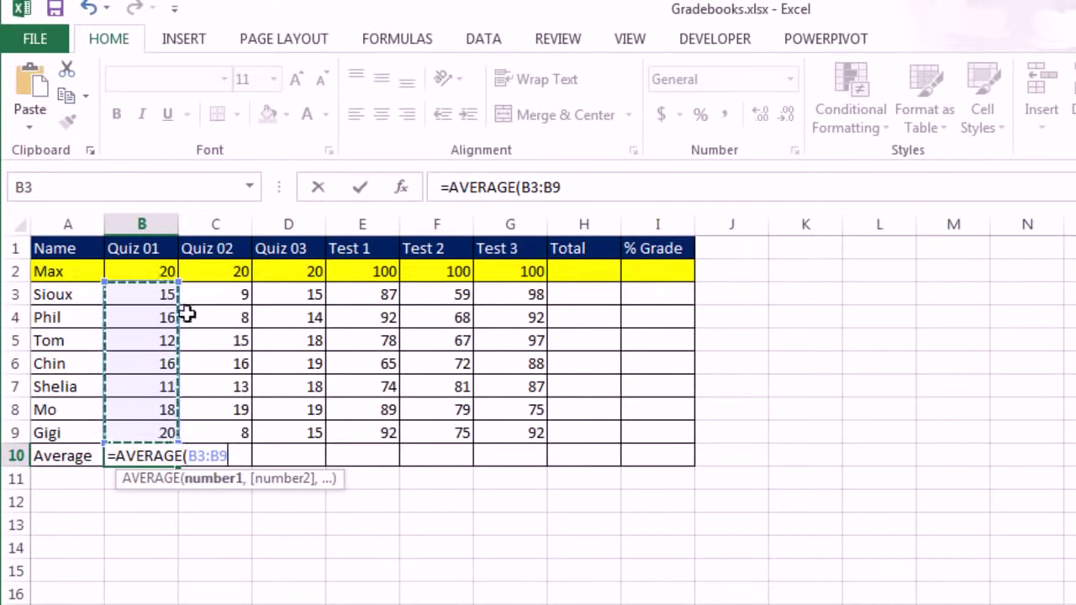
Step: Try other score ranges as the argument of the open AVERAGE formula, such as B5:D8 and C3:D5
left_click_drag(195, 313, 413, 413)
left_click(338, 340)
left_click_drag(338, 339, 233, 314)
left_click_drag(156, 336, 280, 405)
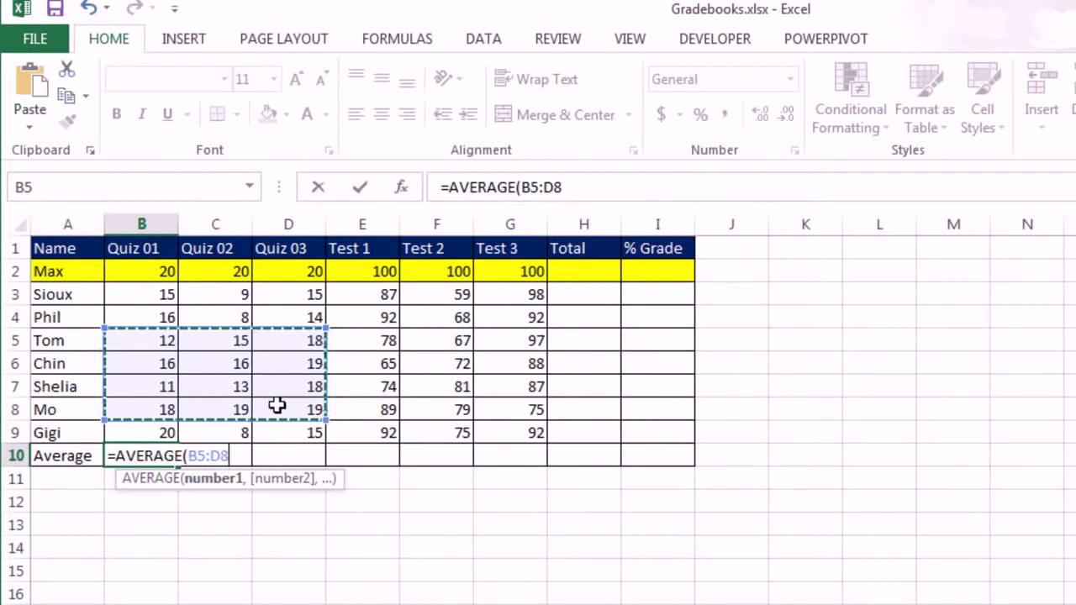
left_click_drag(220, 294, 311, 346)
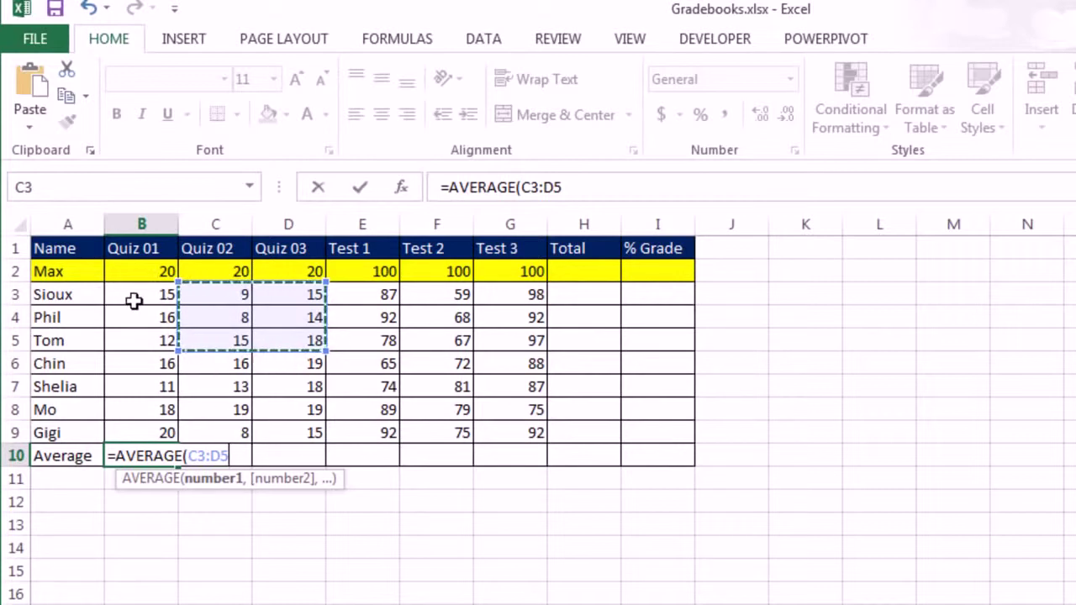
Step: Set the formula's range to B3:B9 and complete =AVERAGE(B3:B9) in B10, keeping that cell selected
left_click_drag(128, 294, 135, 428)
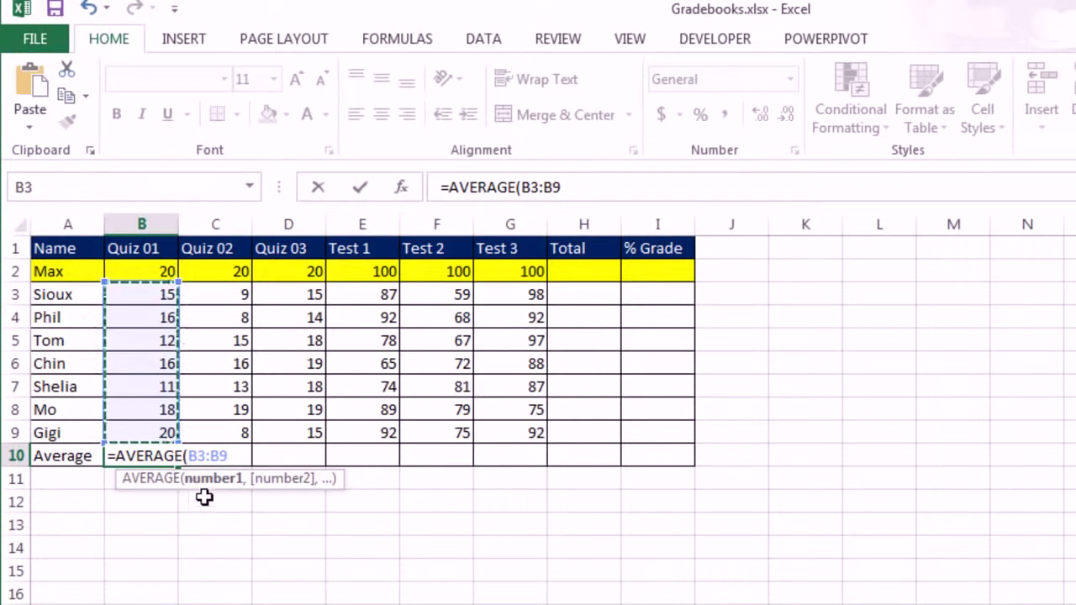
type(")")
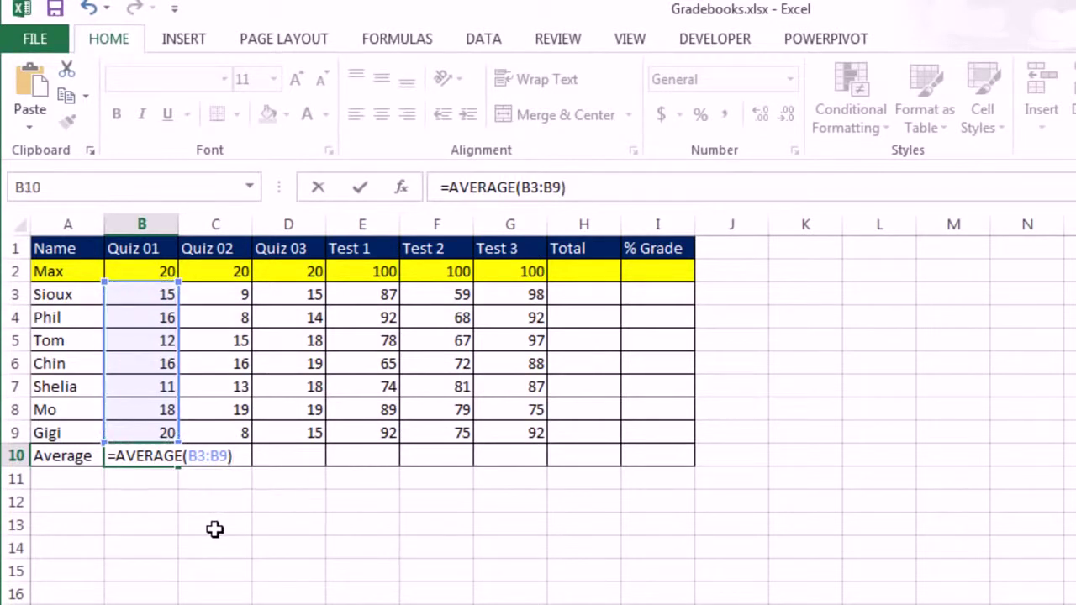
key("ctrl+Return")
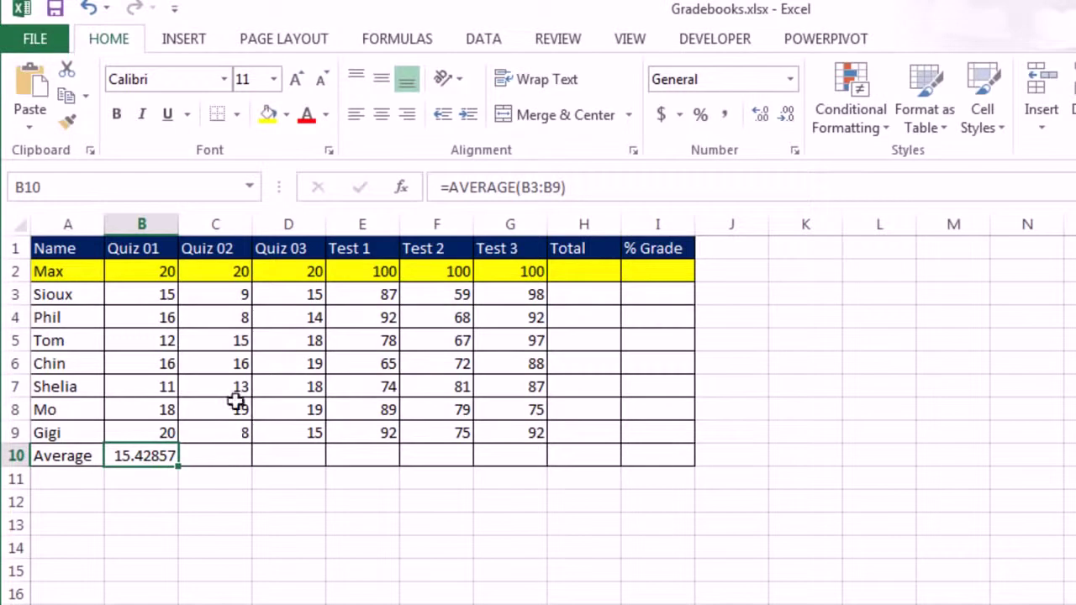
Step: Open the Quiz 01 average formula in B10 in edit mode to examine its cell range
left_click(124, 323)
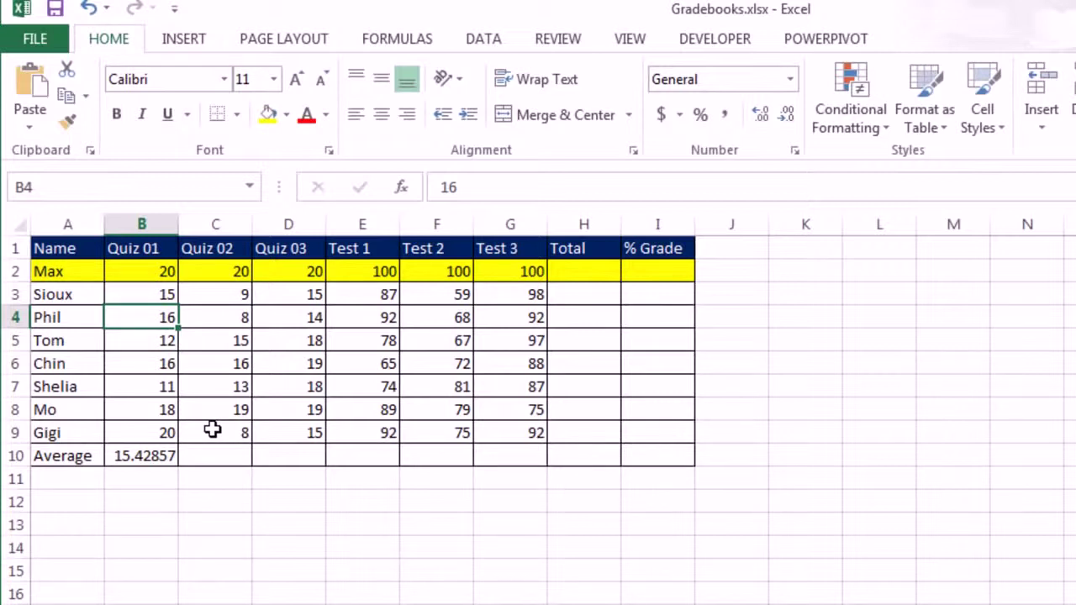
left_click(145, 456)
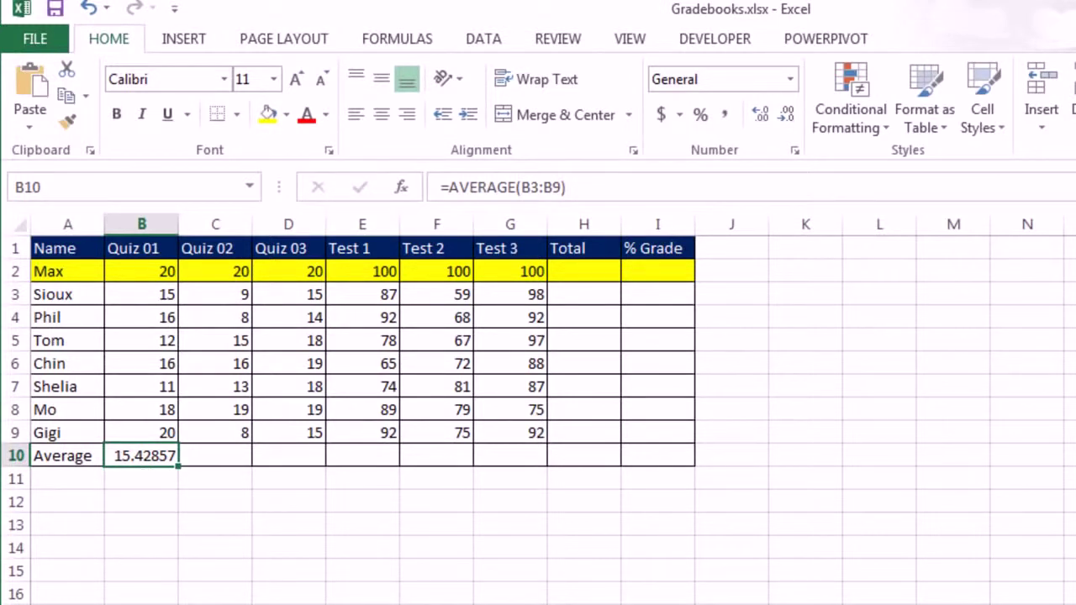
key("F2")
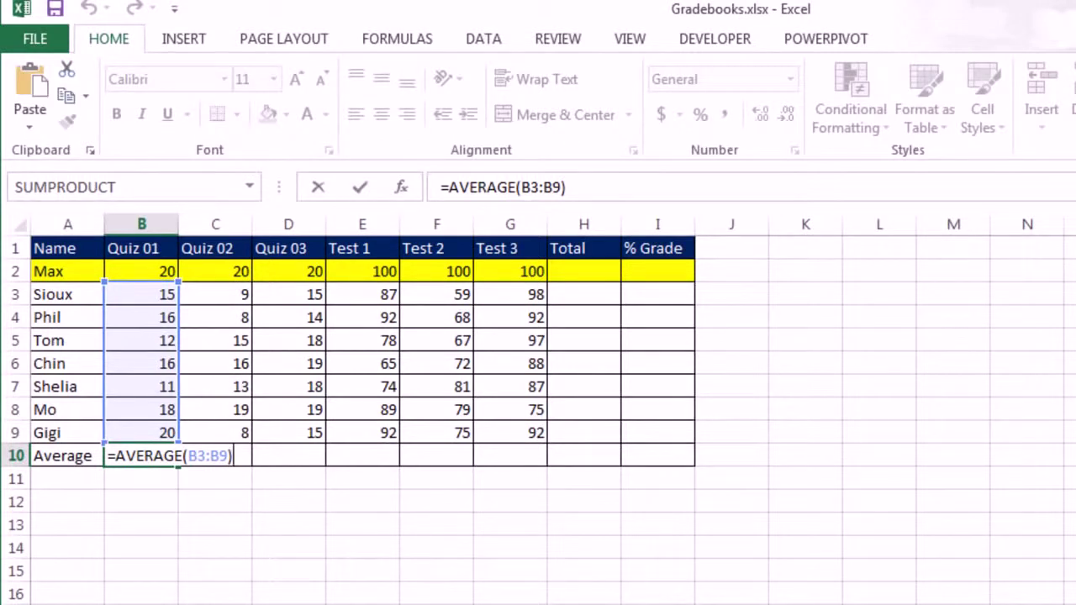
Step: Try Quiz 01 scores of 19 in B4 and 20 in B5, and undo both changes
key("ctrl+Return")
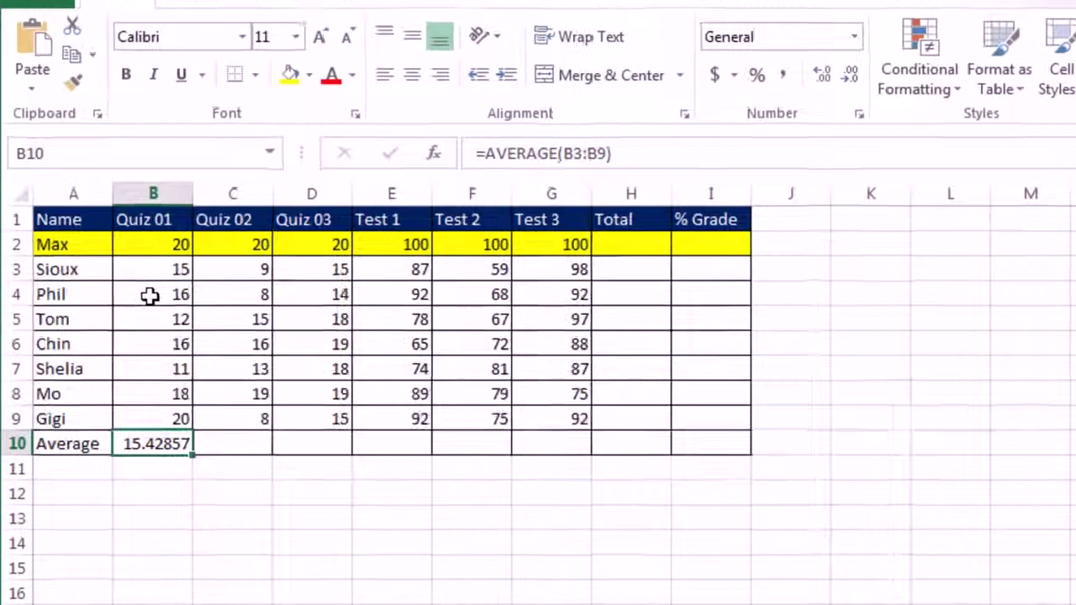
left_click(149, 295)
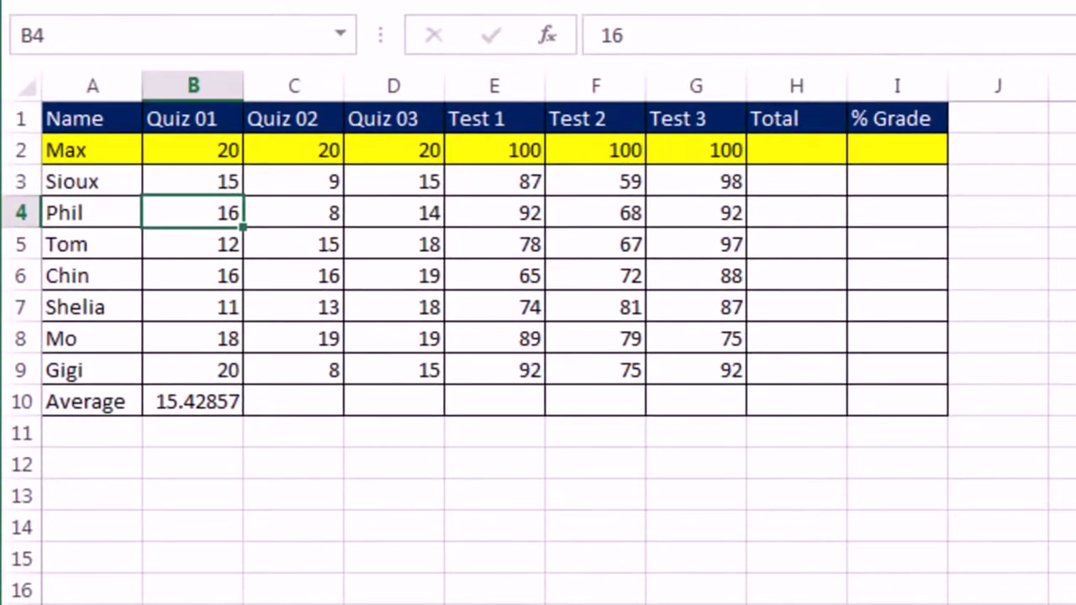
key("F2")
key("BackSpace")
type("9")
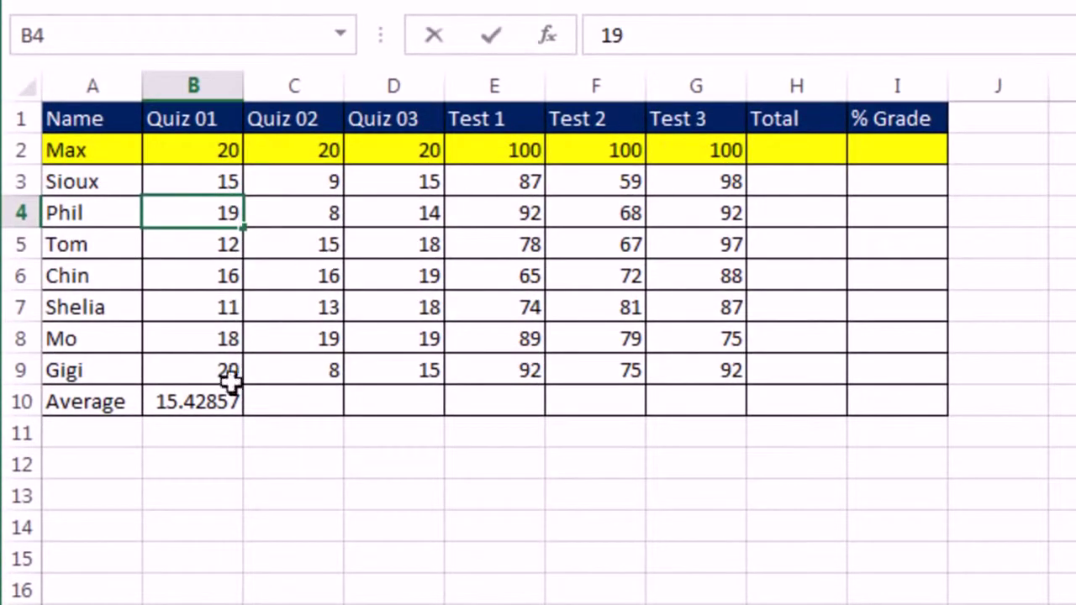
key("Return")
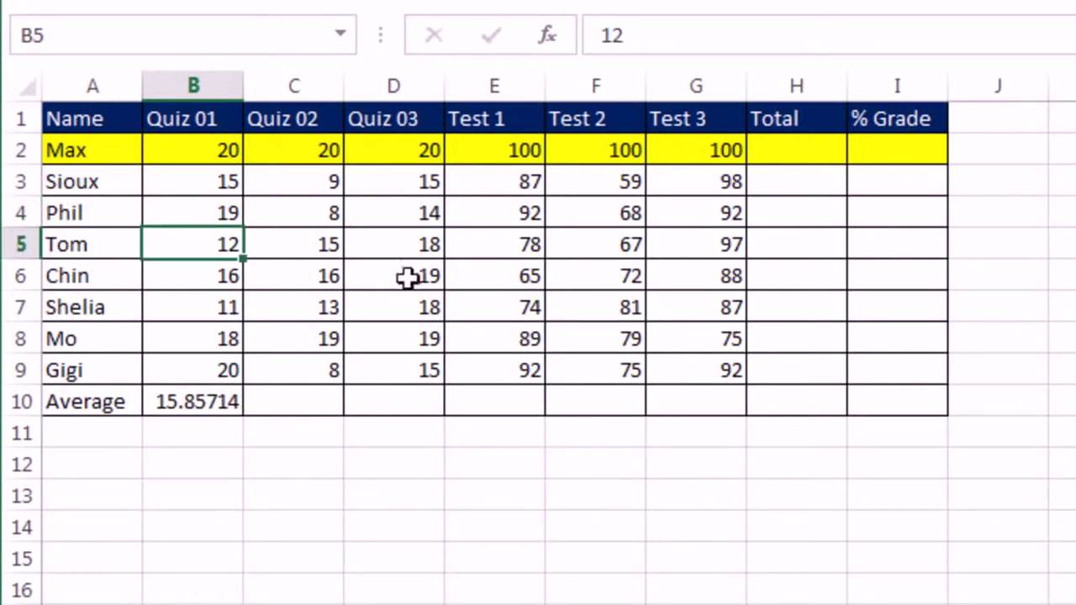
type("20")
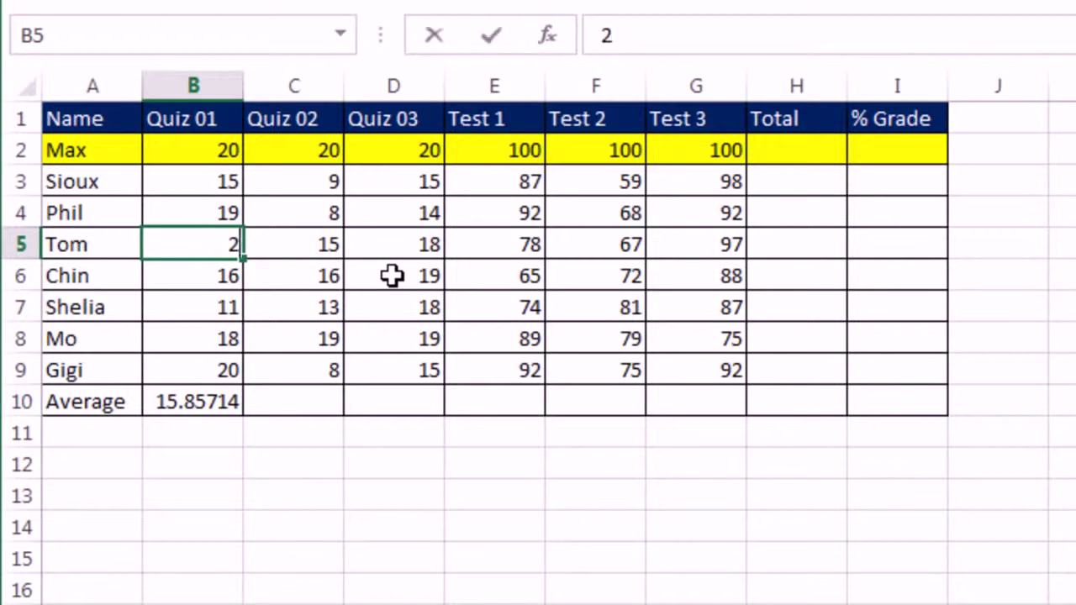
key("Return")
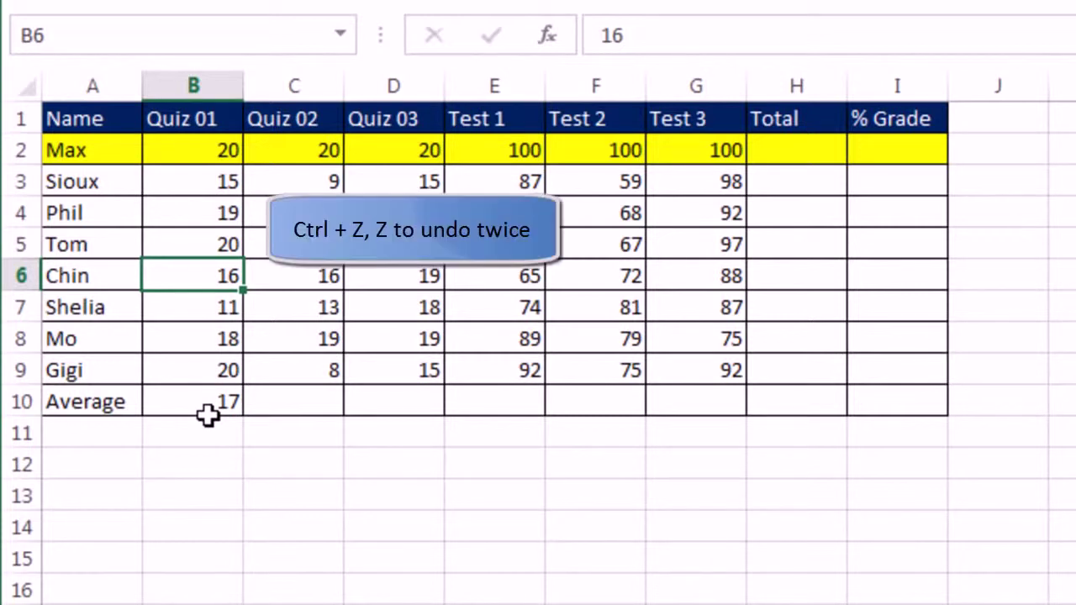
key("ctrl+z")
key("ctrl+z")
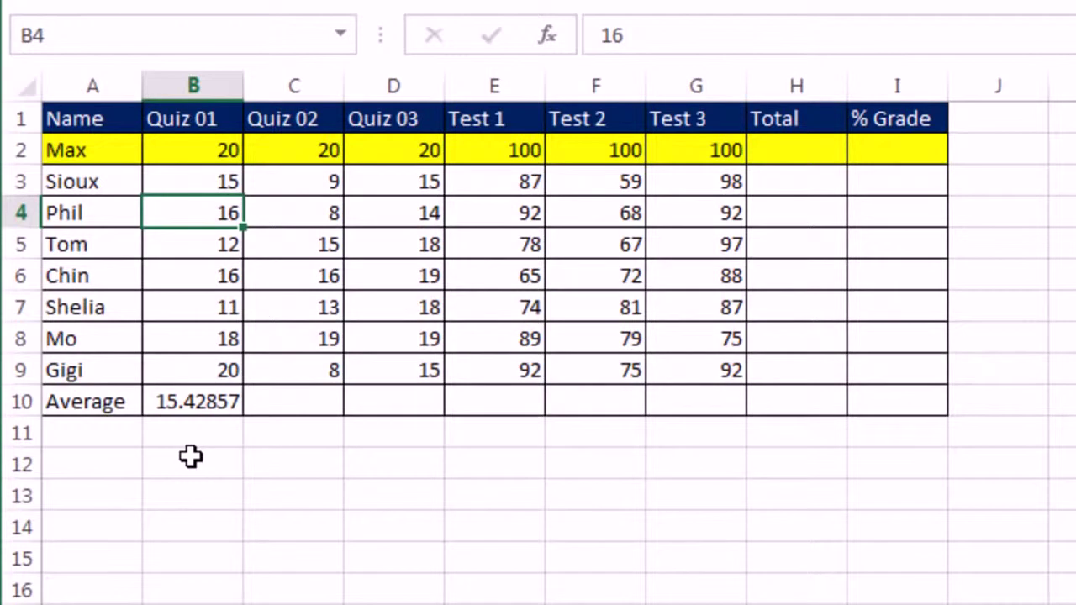
Step: Enter the hard-coded average formula =(15+16+12+16+11+18+20)/7 in B12, keeping that cell selected
left_click(188, 455)
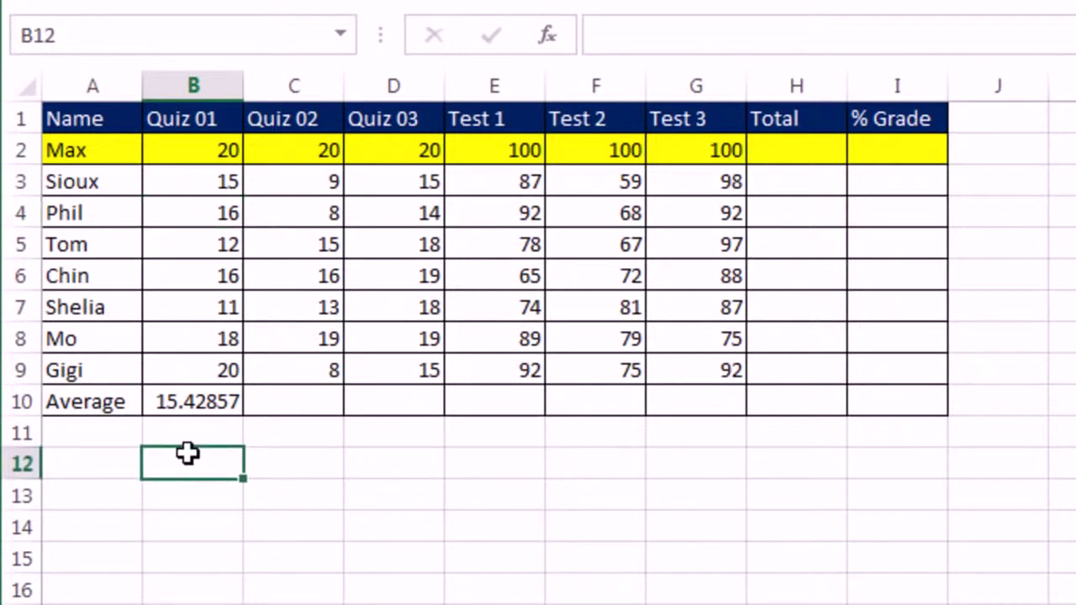
type("=")
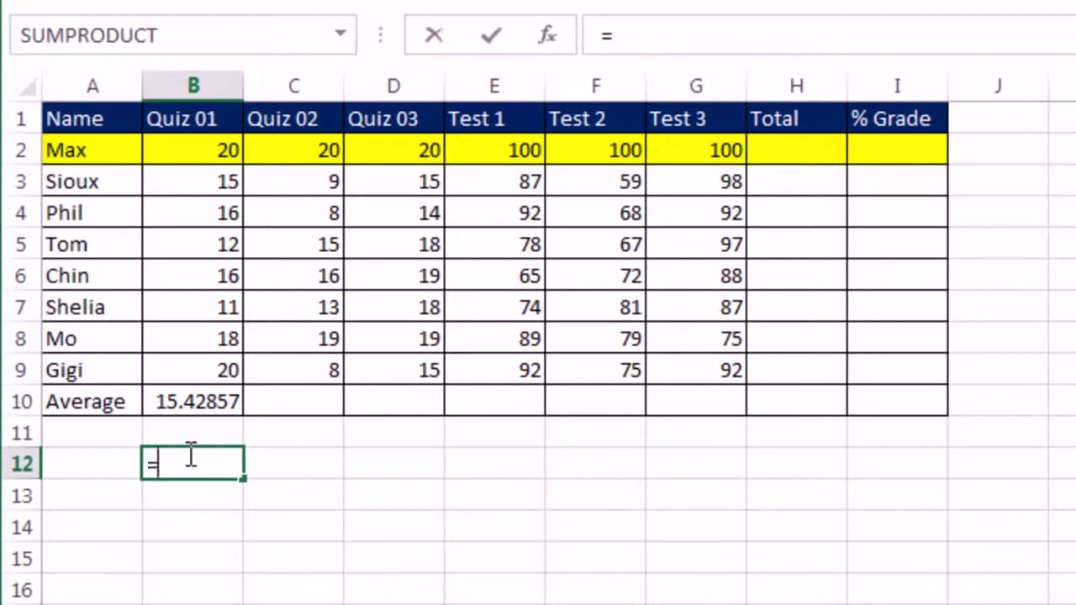
type("(15+16")
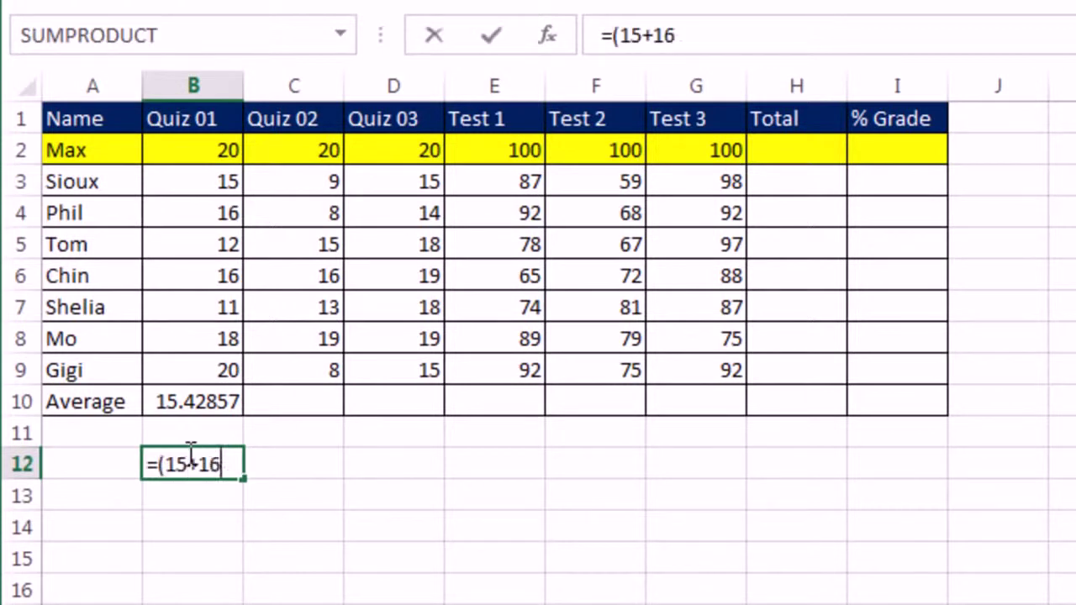
type("+12+16+11+18+20)/7")
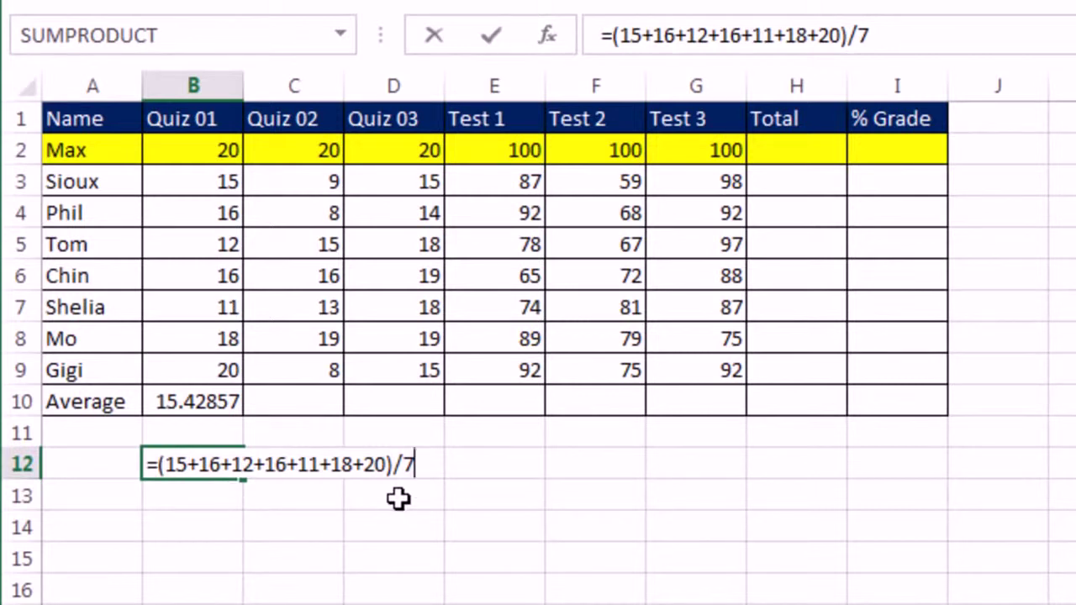
key("ctrl+Return")
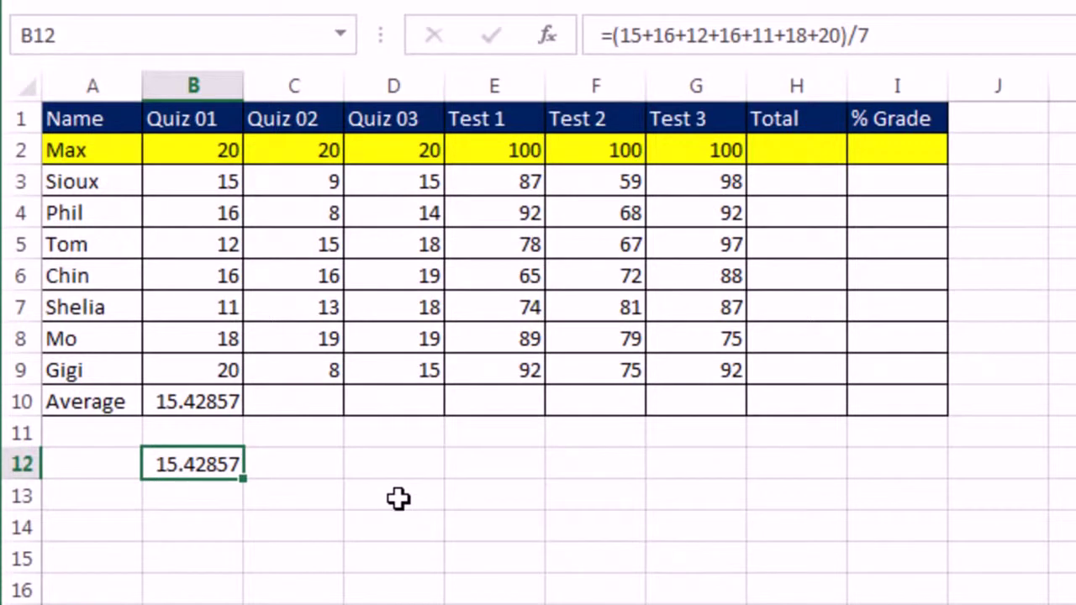
Step: Change the Quiz 01 scores to 19 in B4 and 20 in B5
left_click(192, 213)
type("19")
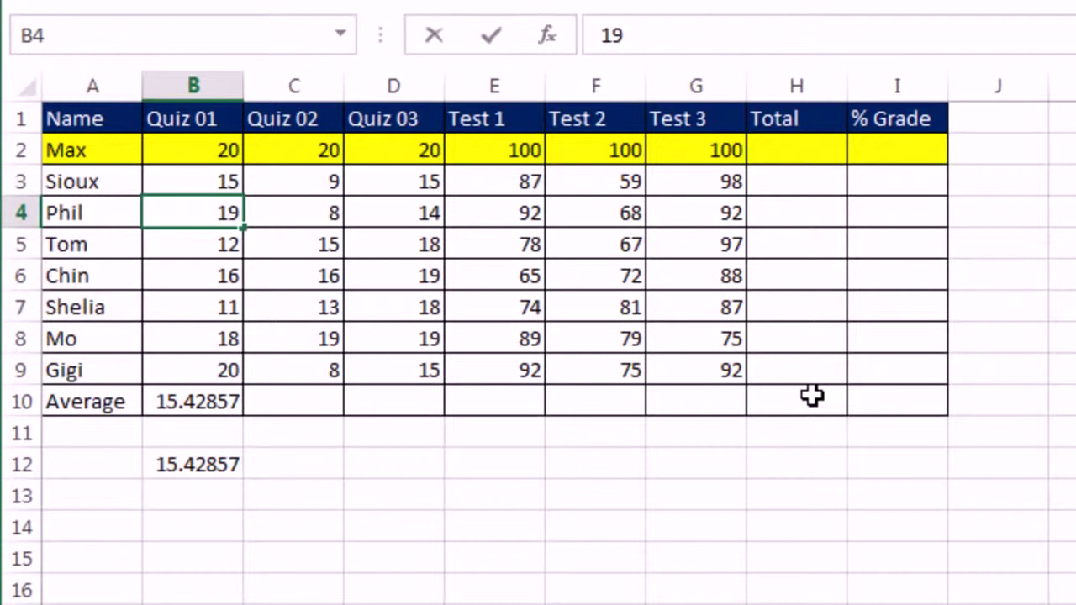
key("Return")
type("20")
key("Return")
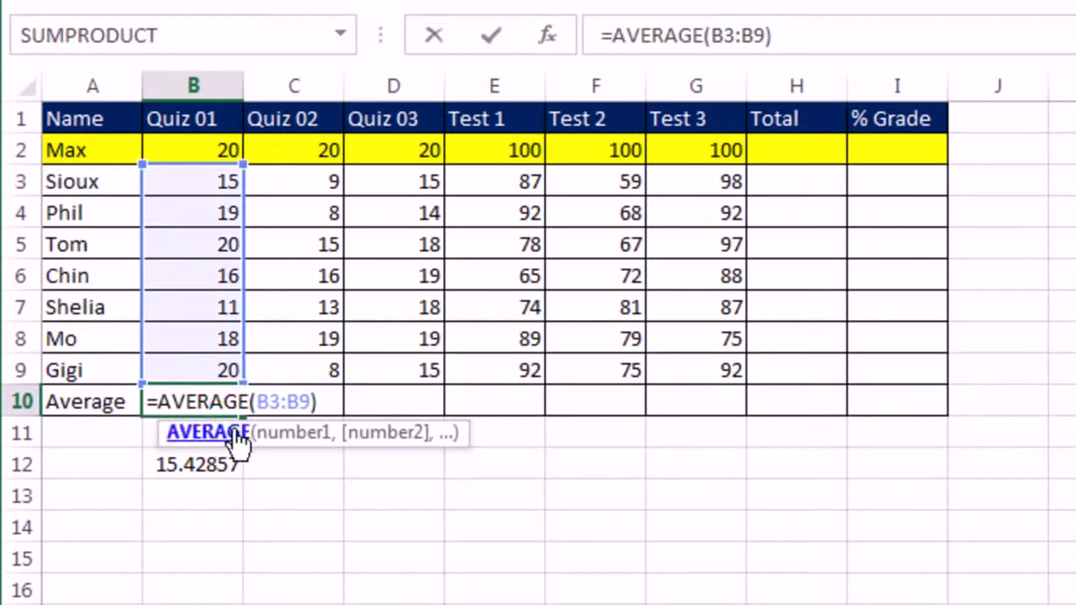
Step: Compare the hard-coded formula in B12 with the AVERAGE formula in B10, and undo the two Quiz 01 score changes
key("ctrl+Return")
left_click(197, 469)
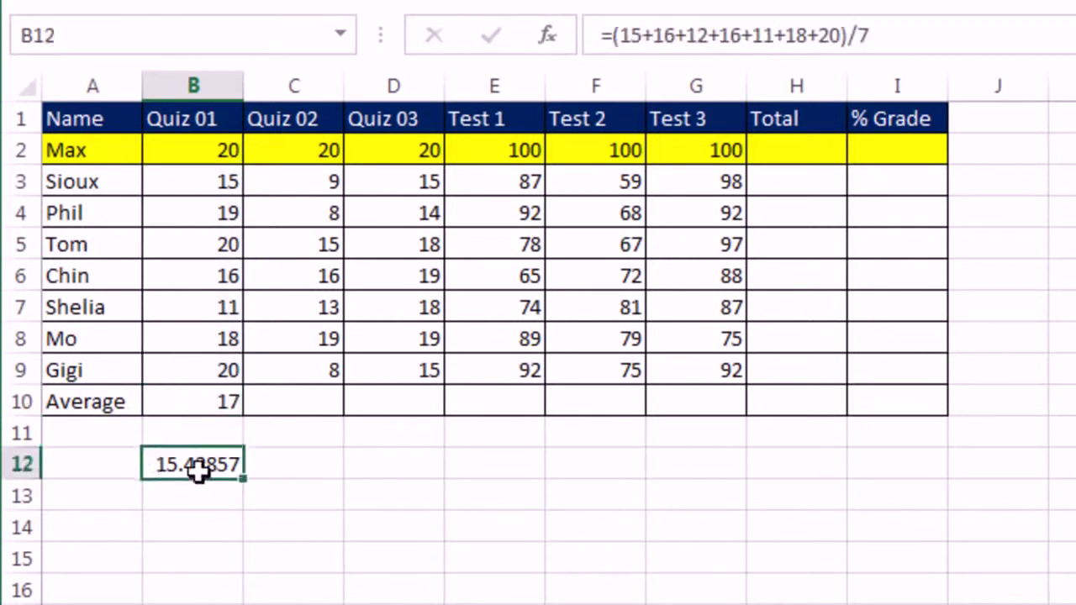
double_click(196, 469)
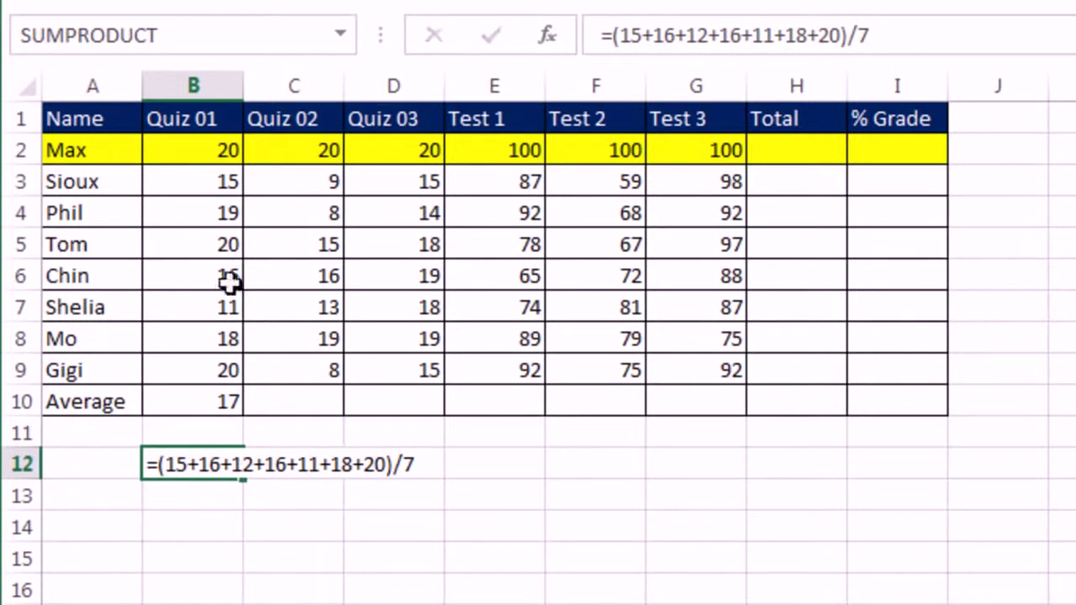
key("ctrl+Return")
left_click(195, 397)
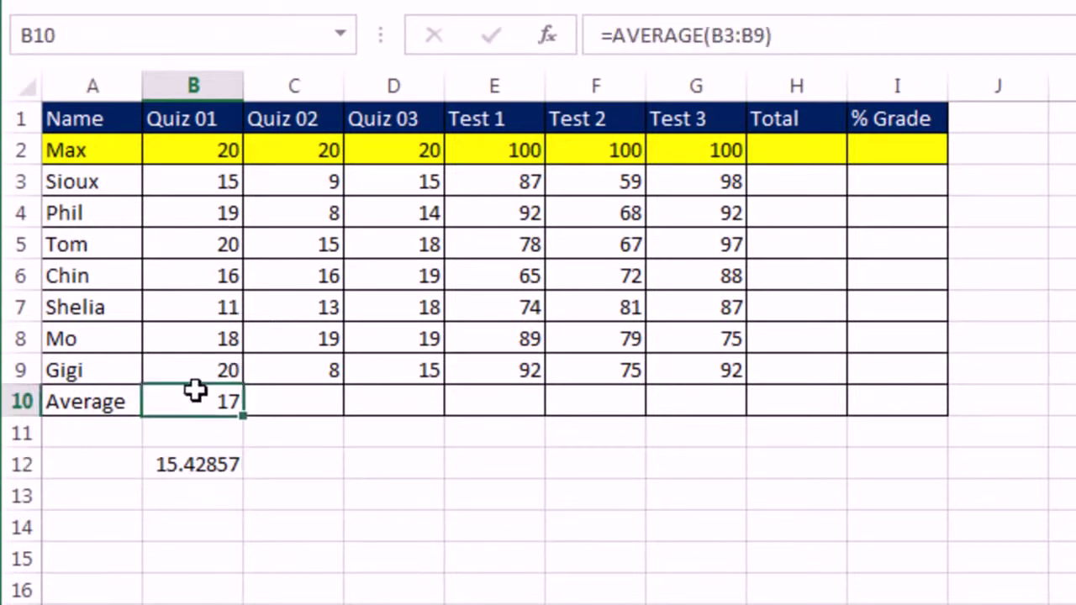
key("F2")
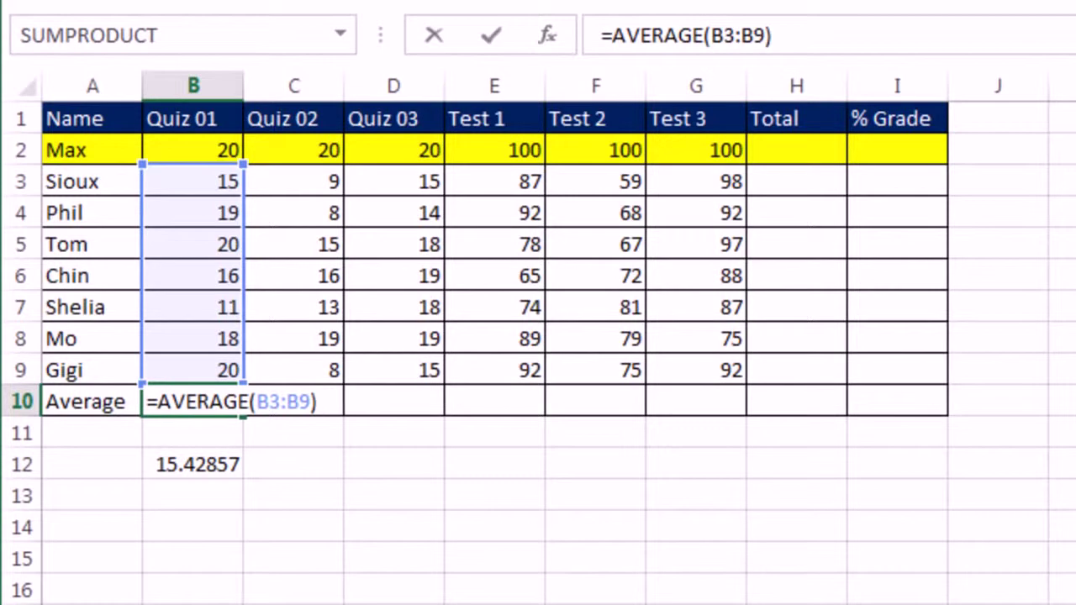
key("ctrl+Return")
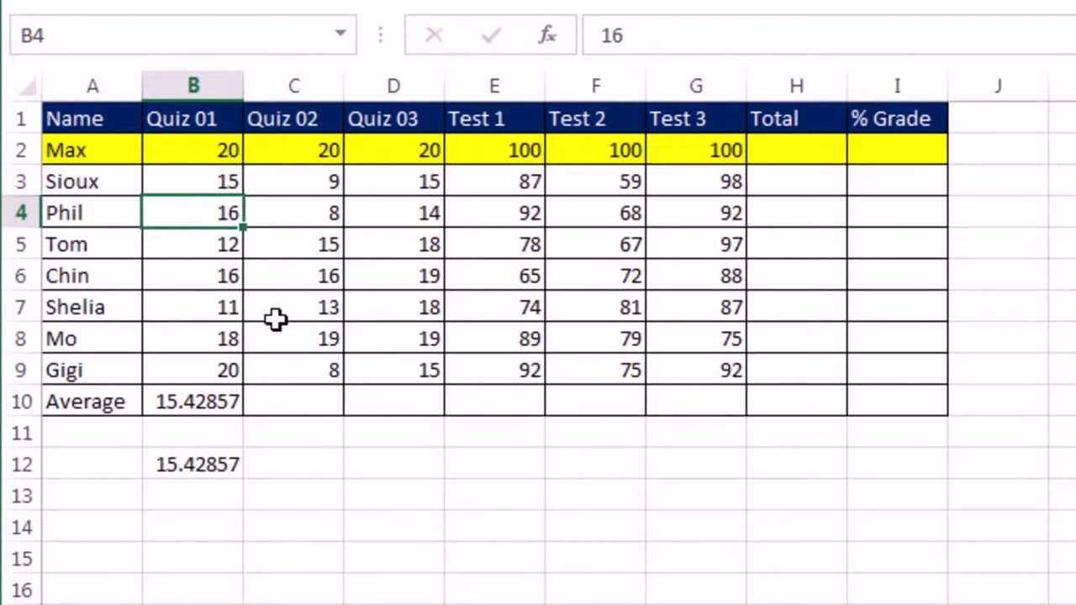
Step: Reopen the Quiz 01 average formula in B10 to review its cell references, and close it without editing
left_click(192, 404)
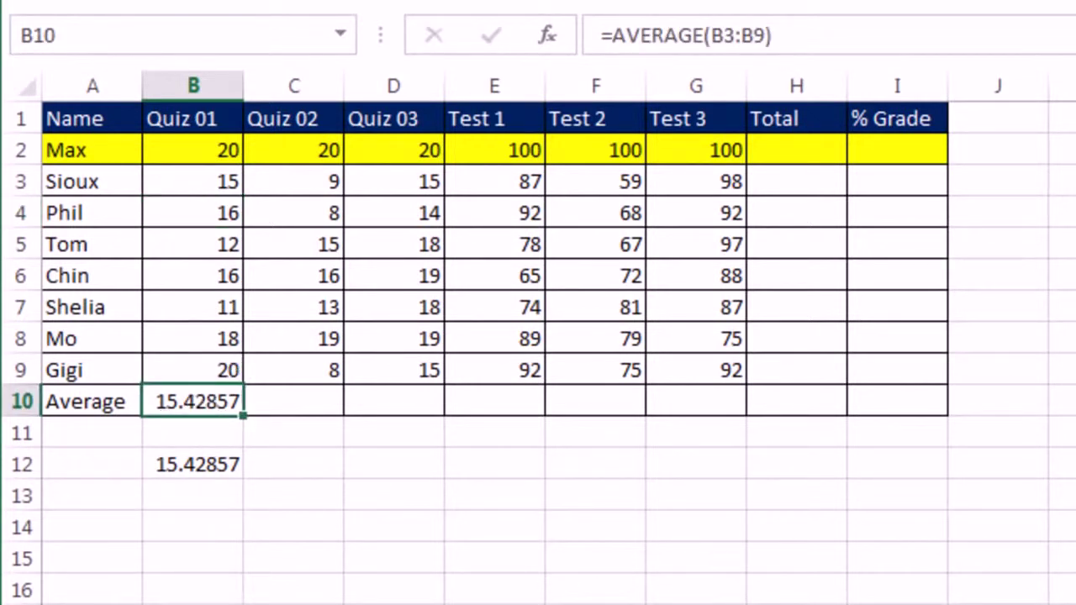
key("F2")
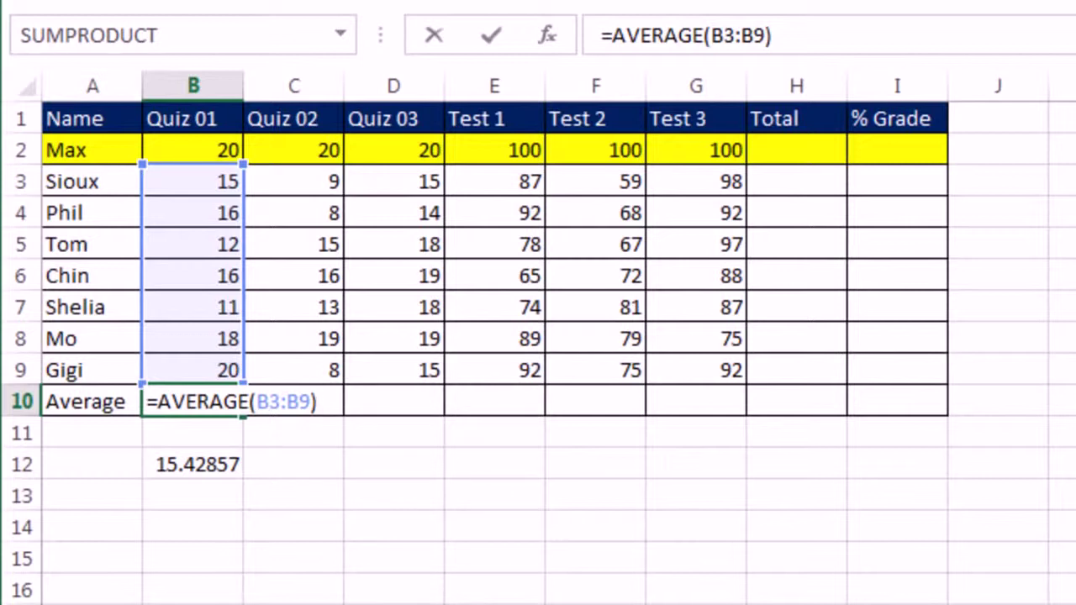
key("ctrl+Return")
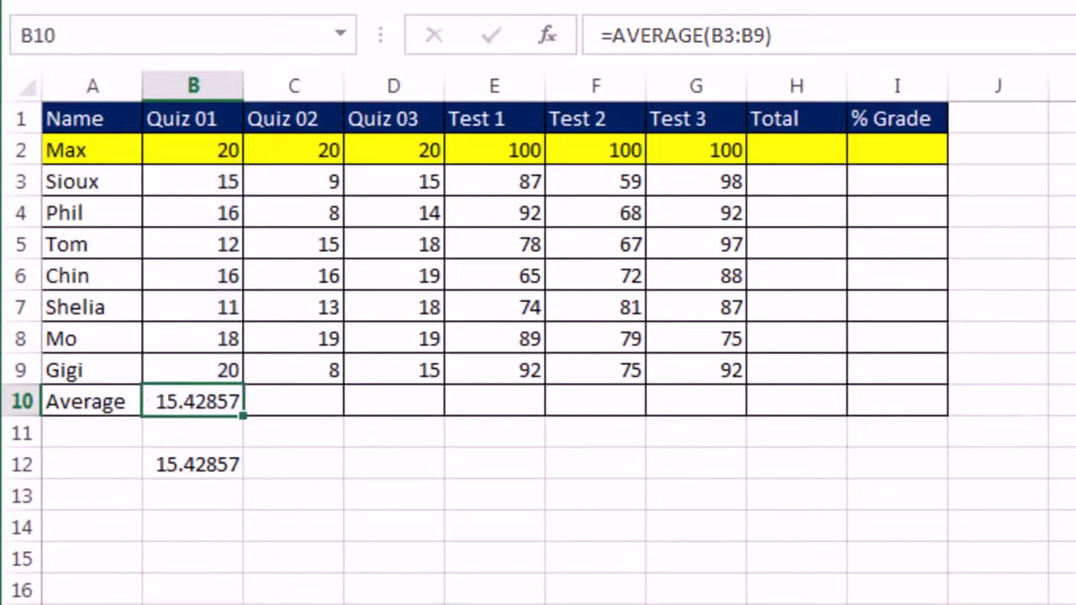
Step: Enter =AVERAGE(C3:C9) in C10 for the Quiz 02 average
left_click(355, 399)
type("=av")
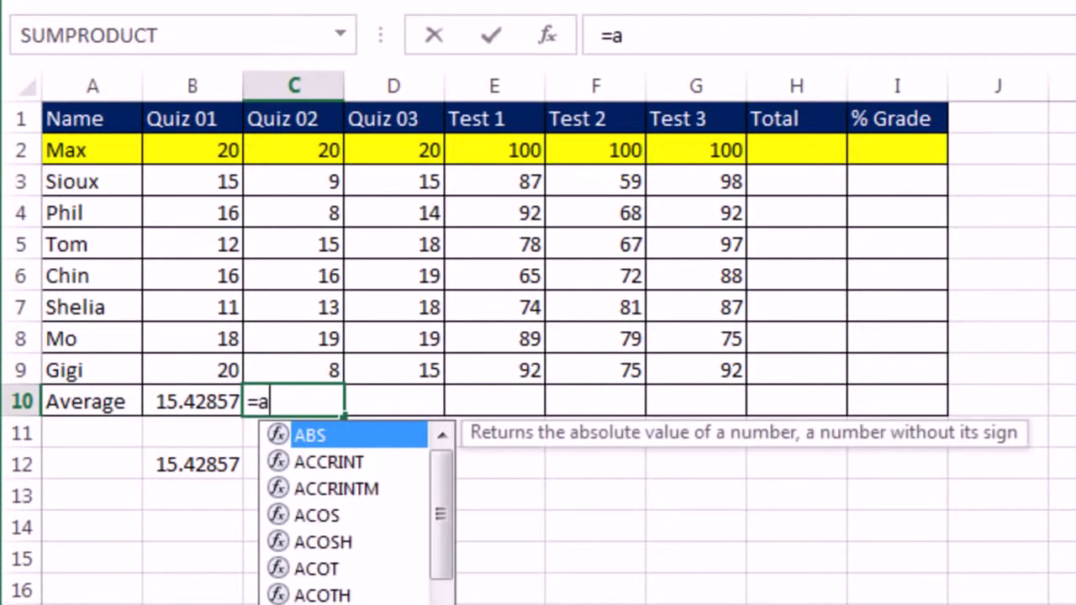
key("Down")
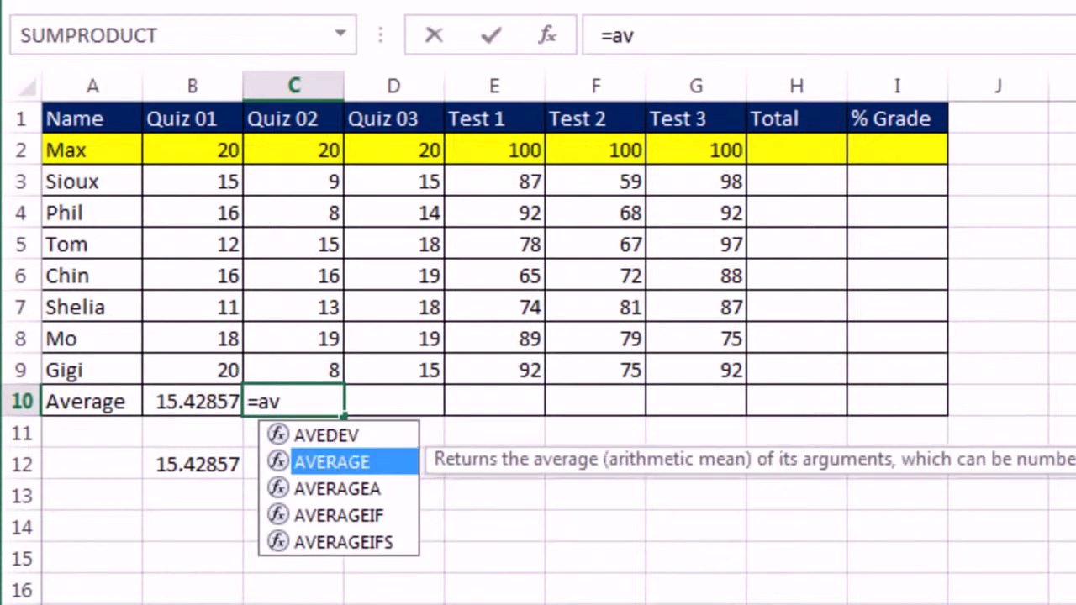
key("Tab")
left_click(303, 196)
left_click_drag(304, 195, 337, 366)
key("Tab")
Step: Enter =AVERAGE(D3:D9) in D10 for the Quiz 03 average, keeping that cell selected
type("=aver")
key("Tab")
key("Up")
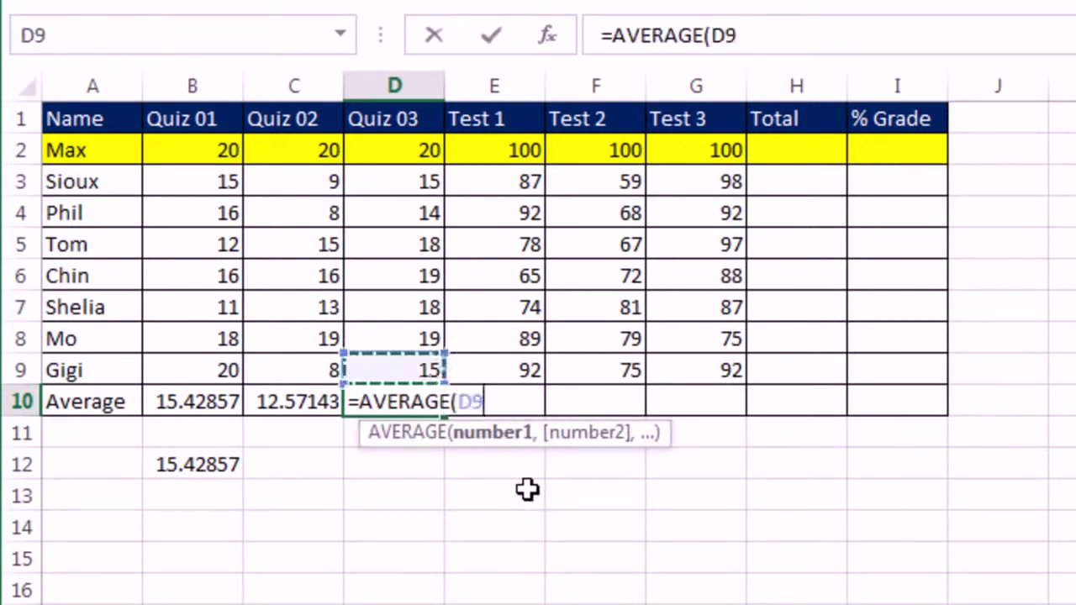
key("shift+Up")
key("shift+Up")
key("shift+Up")
key("shift+Up")
key("shift+Up")
key("shift+Up")
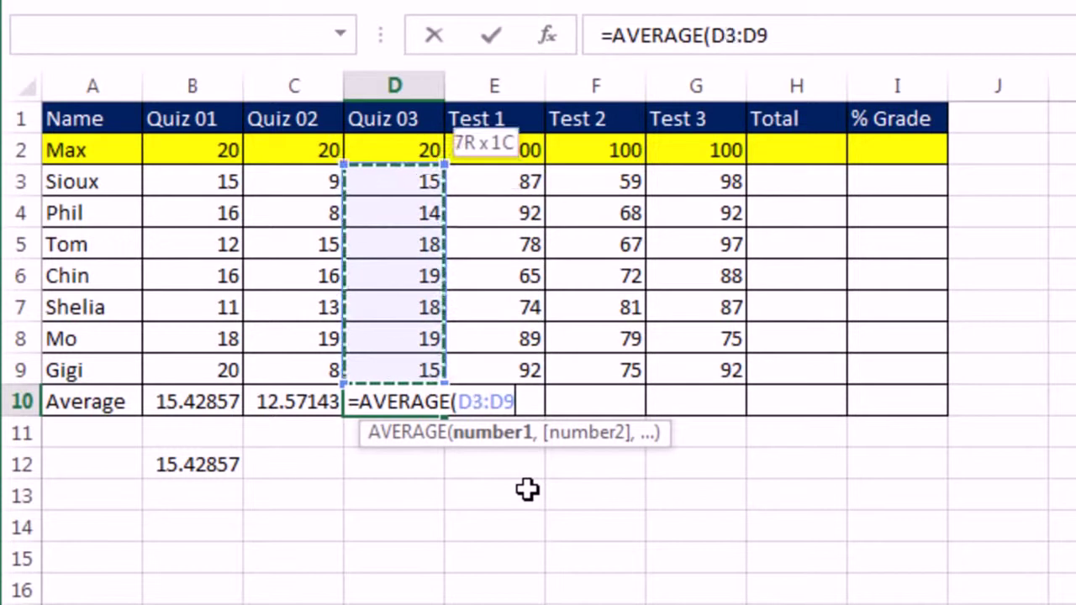
key("ctrl+Return")
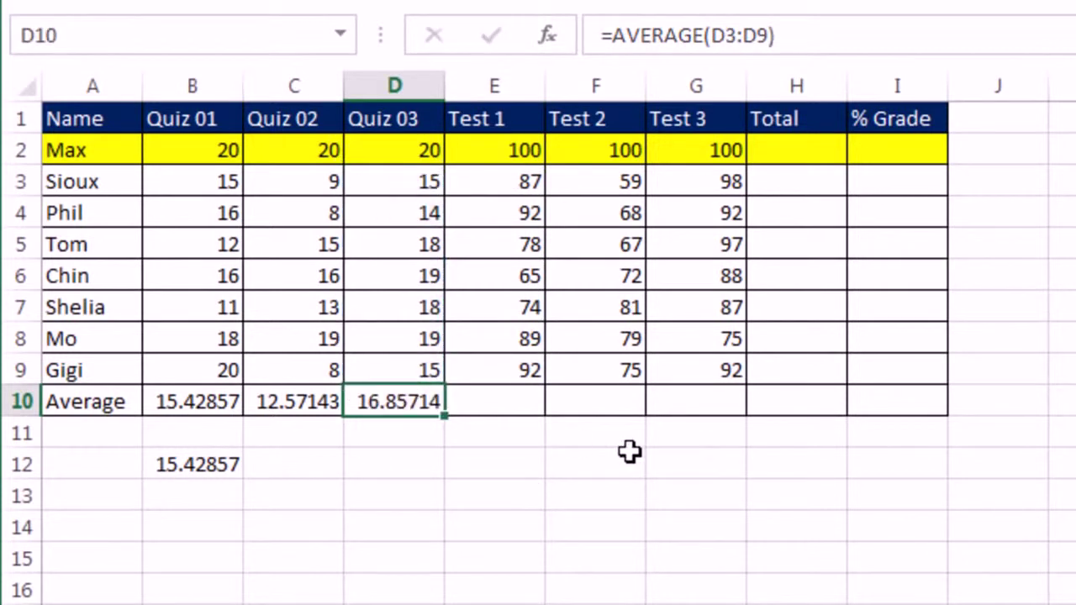
Step: Clear the Quiz 03 and Quiz 02 average formulas from D10 and C10
key("Delete")
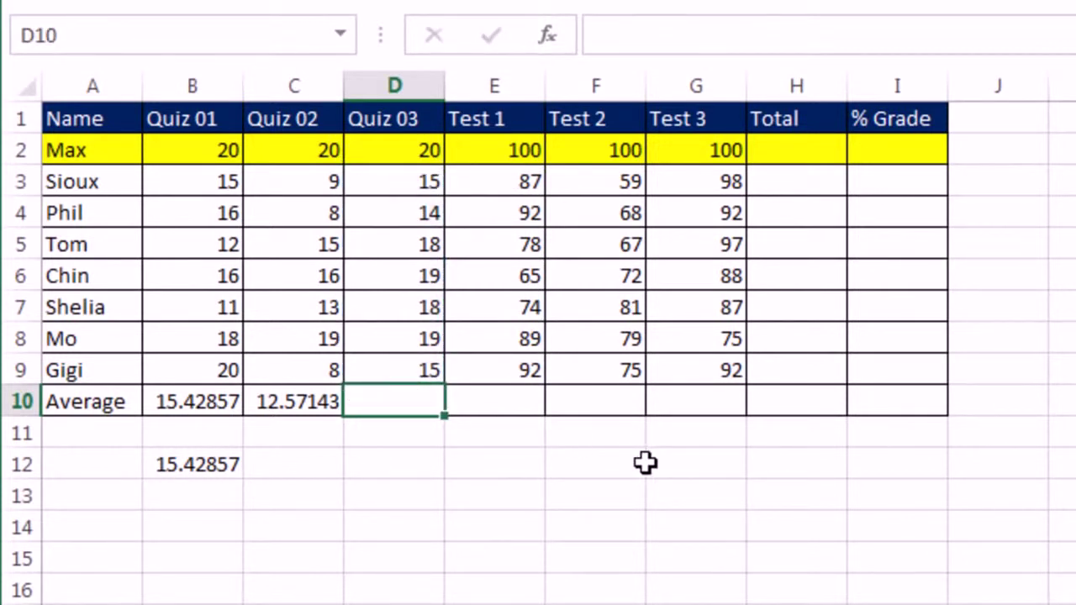
key("Left")
key("Delete")
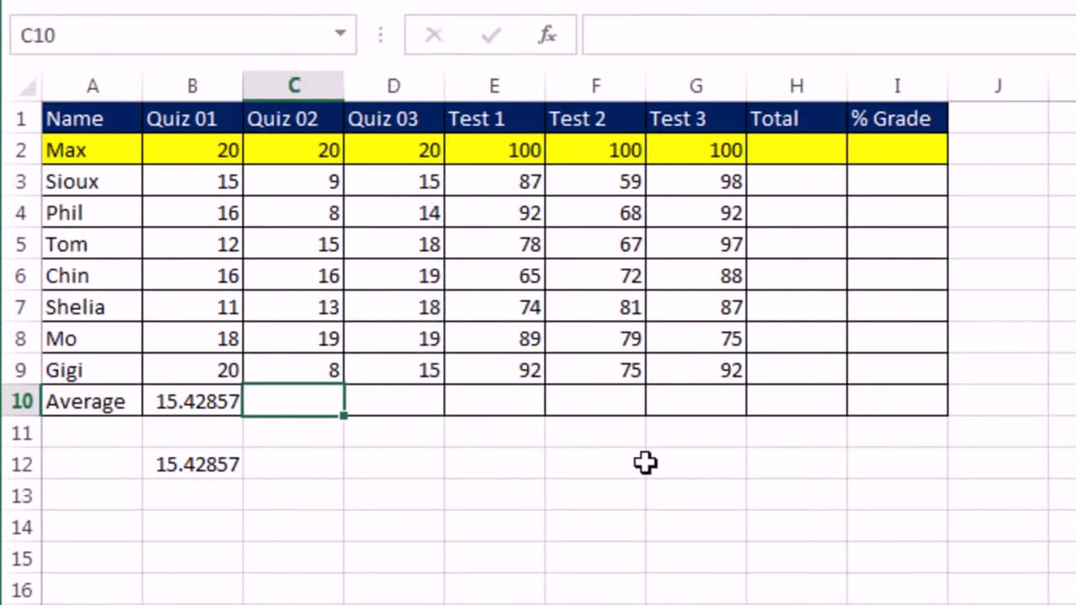
Step: Examine the relative range in the B10 AVERAGE formula in edit mode, and leave the cell selected
left_click(199, 410)
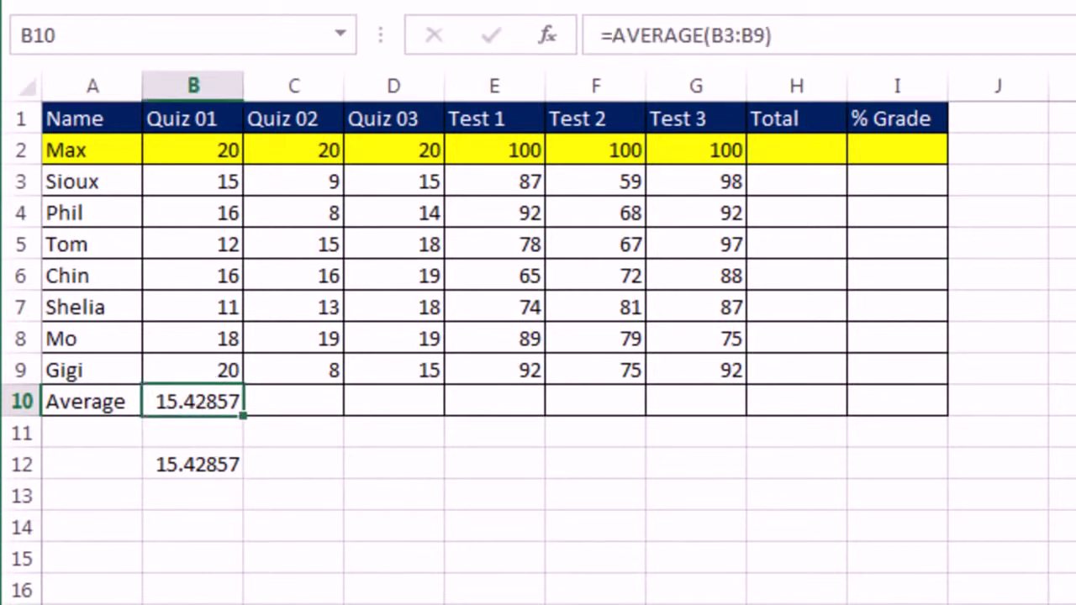
key("F2")
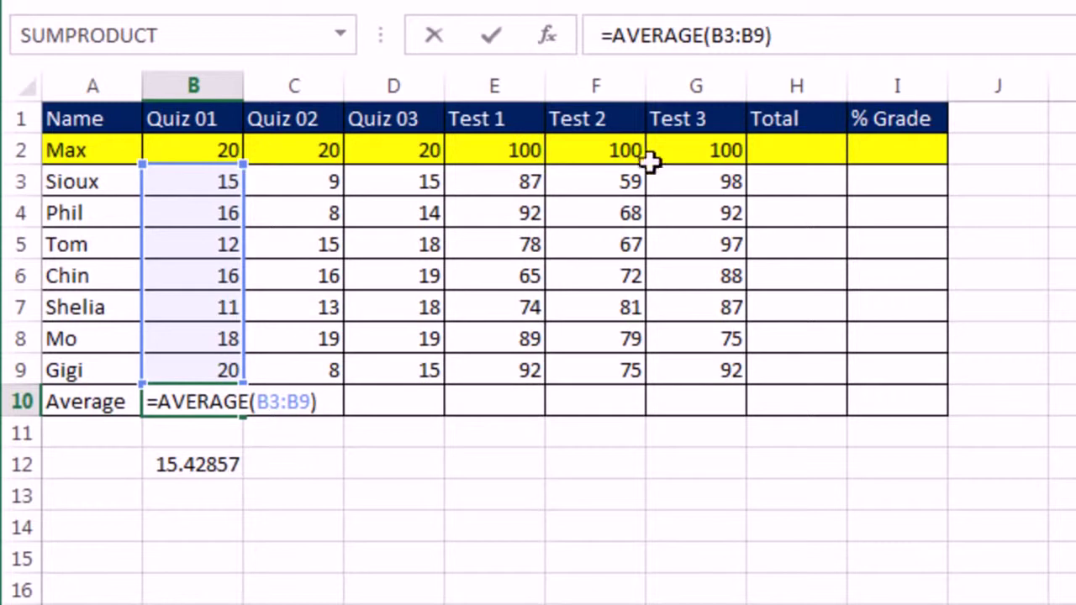
key("ctrl+Return")
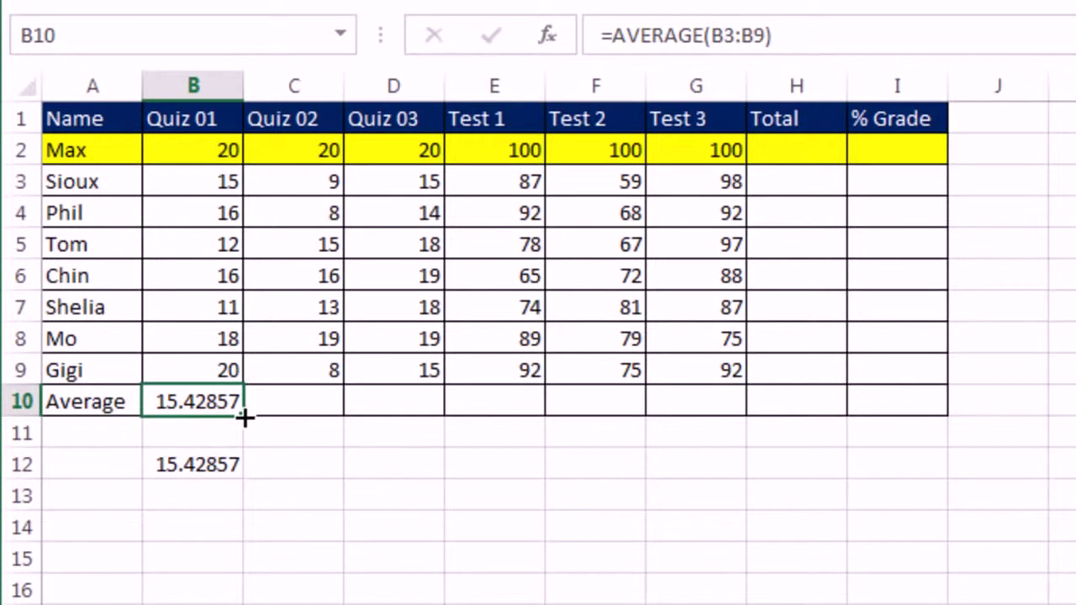
Step: Fill the AVERAGE formula from B10 across to C10, and open the copied formula to examine its range
left_click_drag(244, 417, 345, 417)
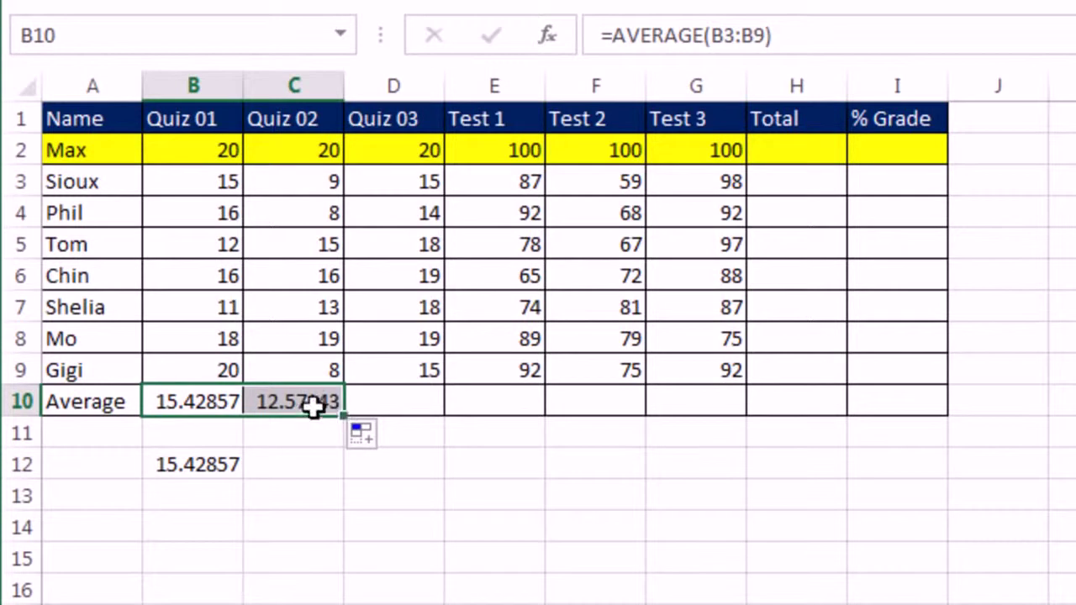
left_click(309, 405)
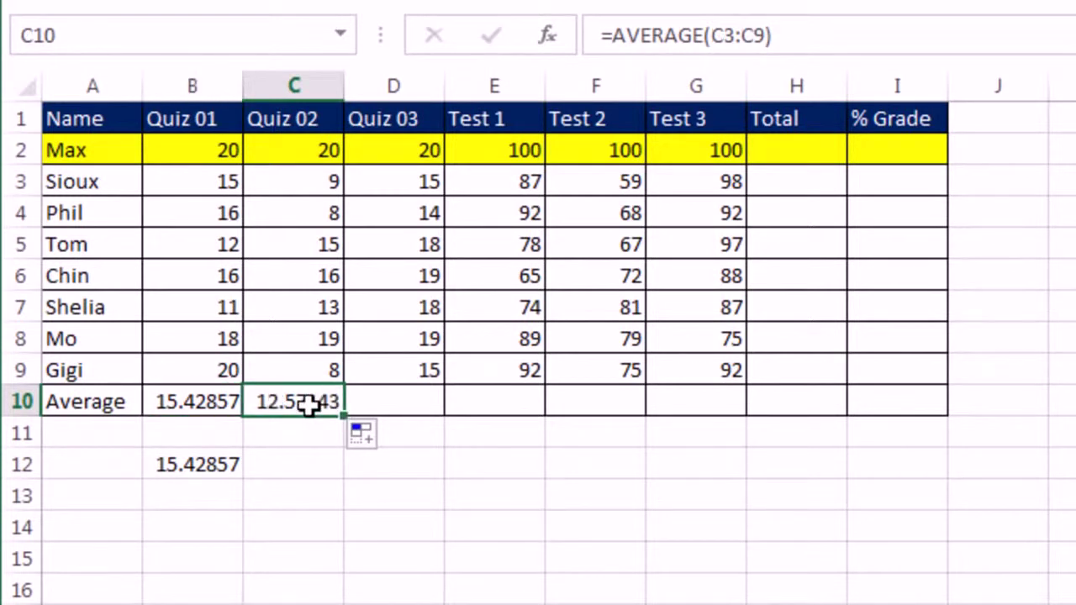
double_click(309, 405)
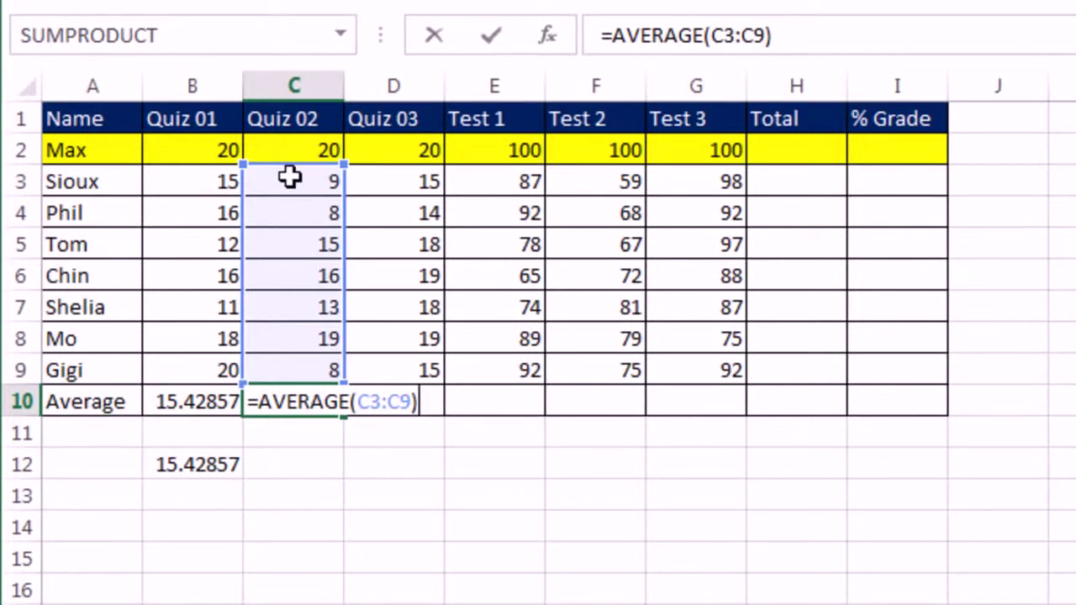
Step: Fill the AVERAGE formula from C10 across to G10, and check the range used by the G10 formula
key("ctrl+Return")
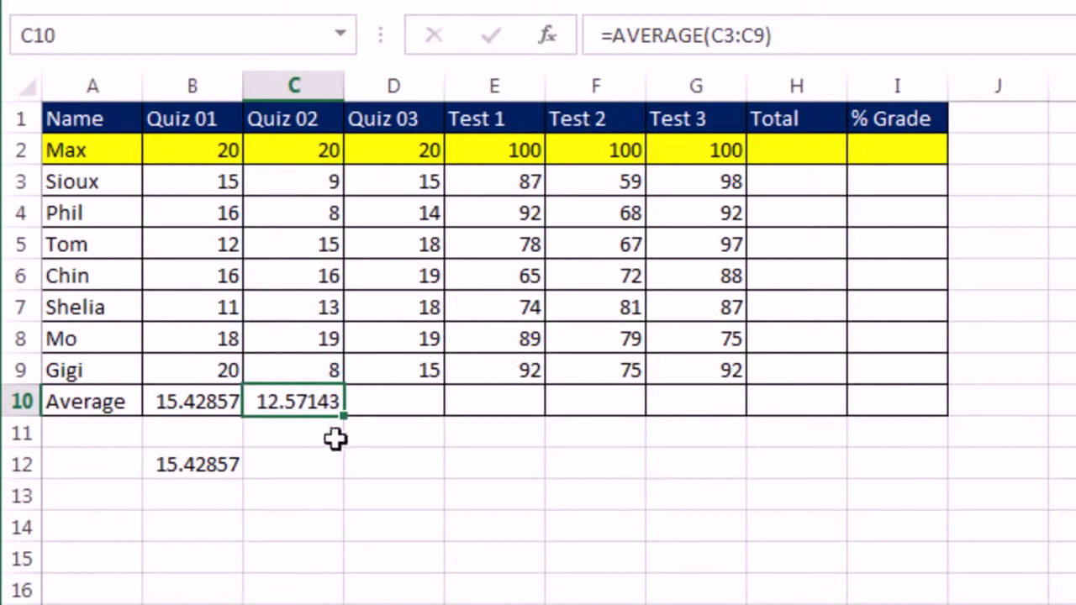
left_click_drag(343, 416, 740, 415)
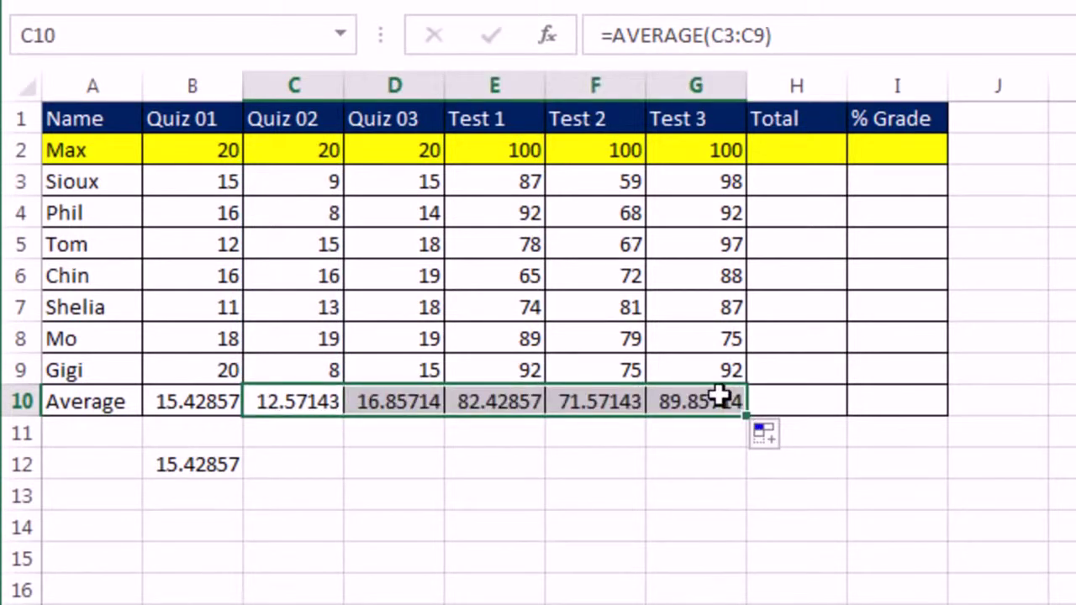
left_click(721, 397)
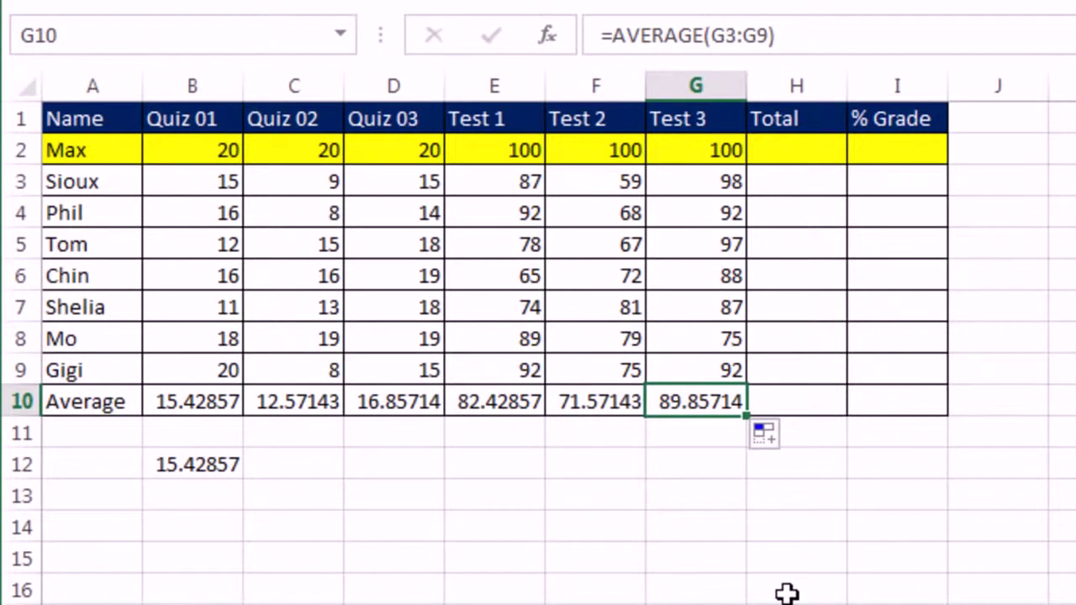
key("F2")
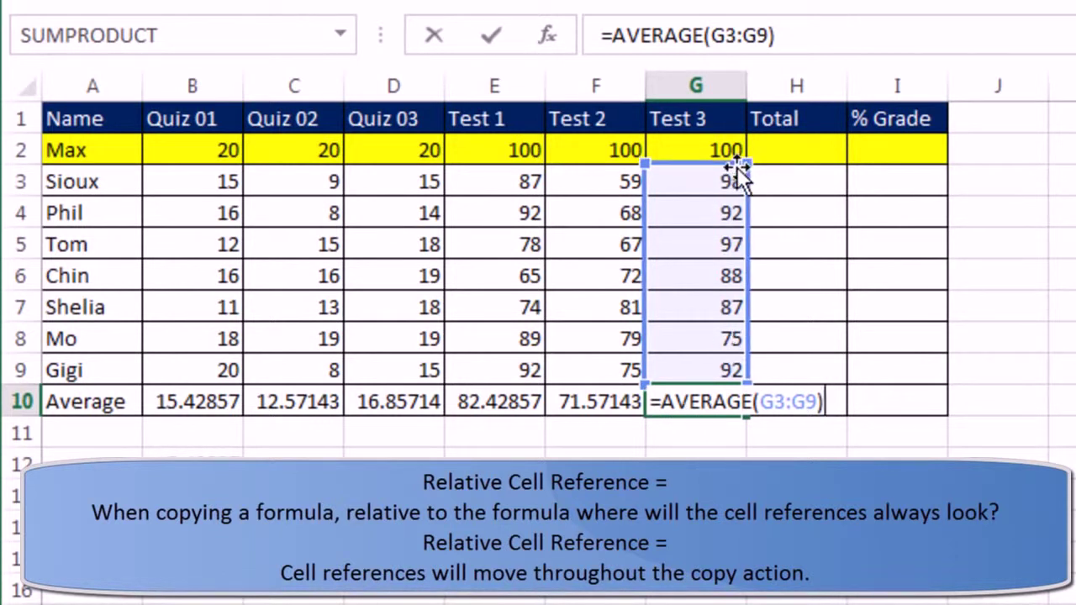
key("Return")
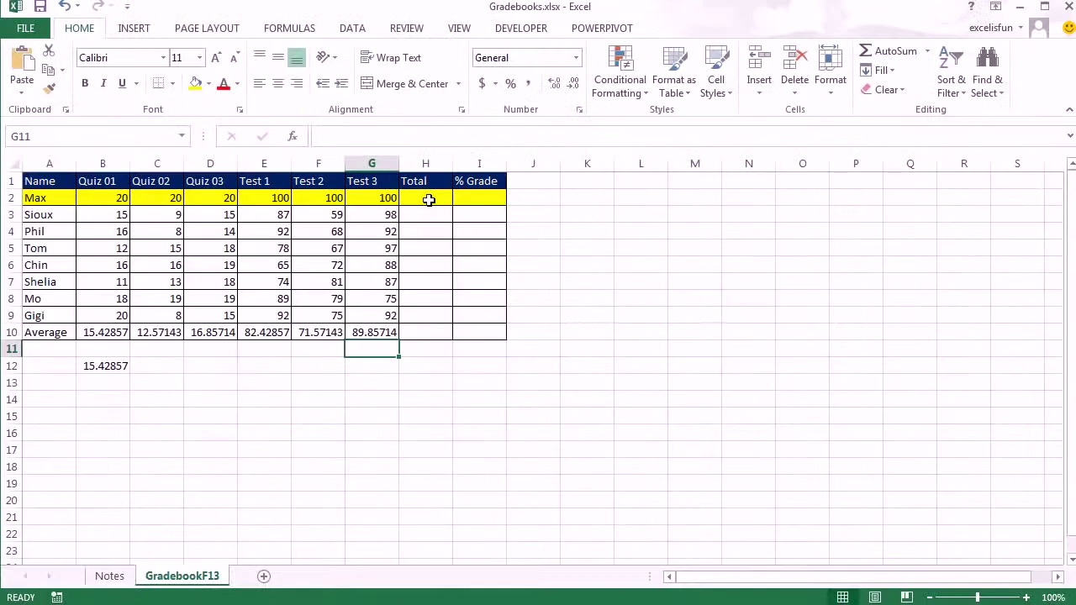
Step: Enter =SUM(B2:G2) in H2 for the Max total and fill it down to H9 without formatting
left_click(428, 199)
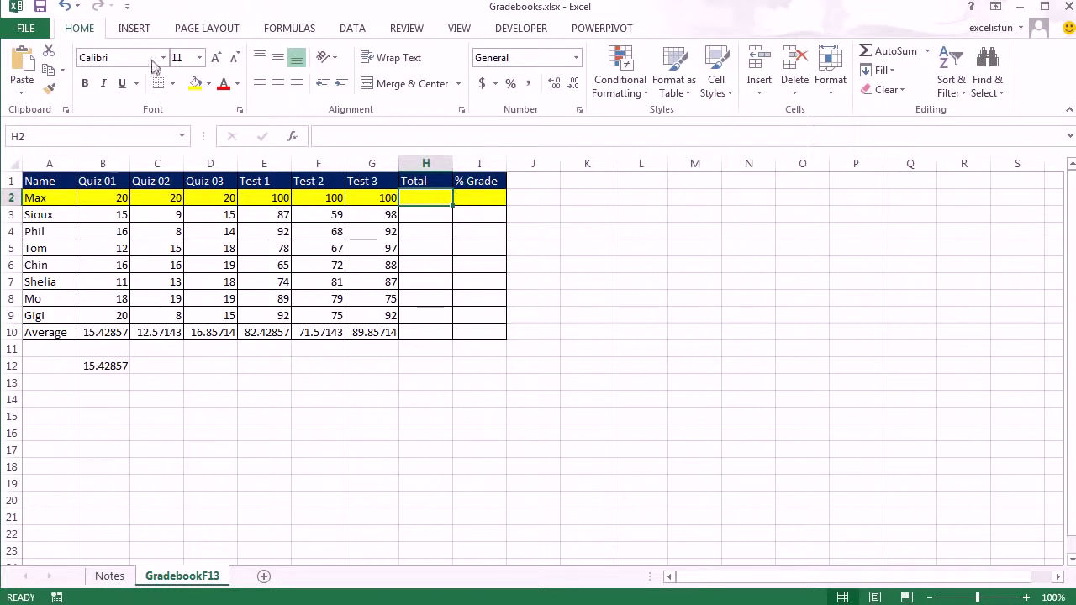
left_click(896, 57)
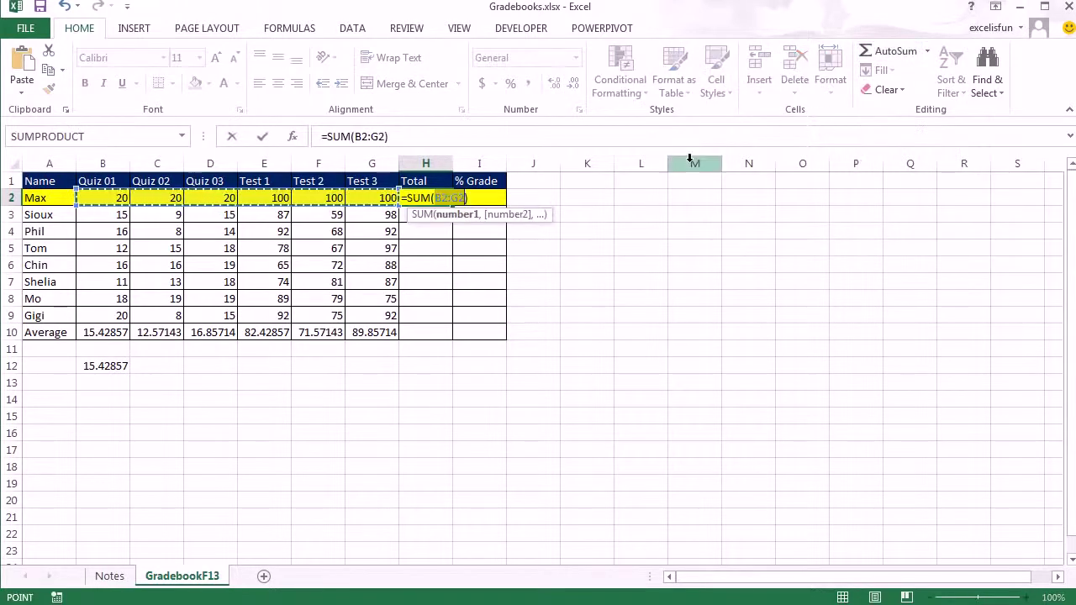
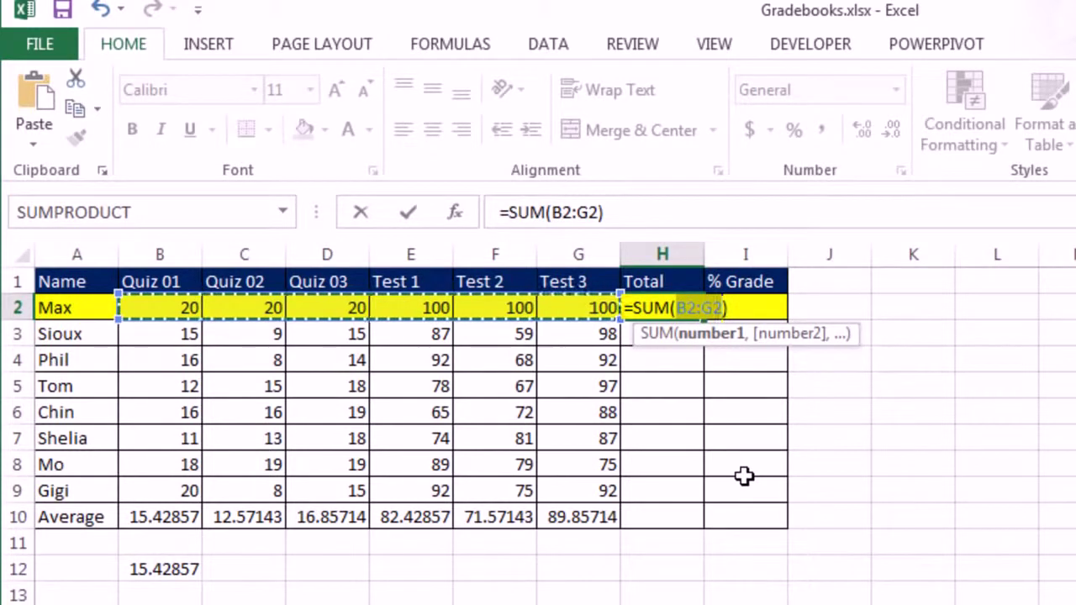
key("ctrl+Return")
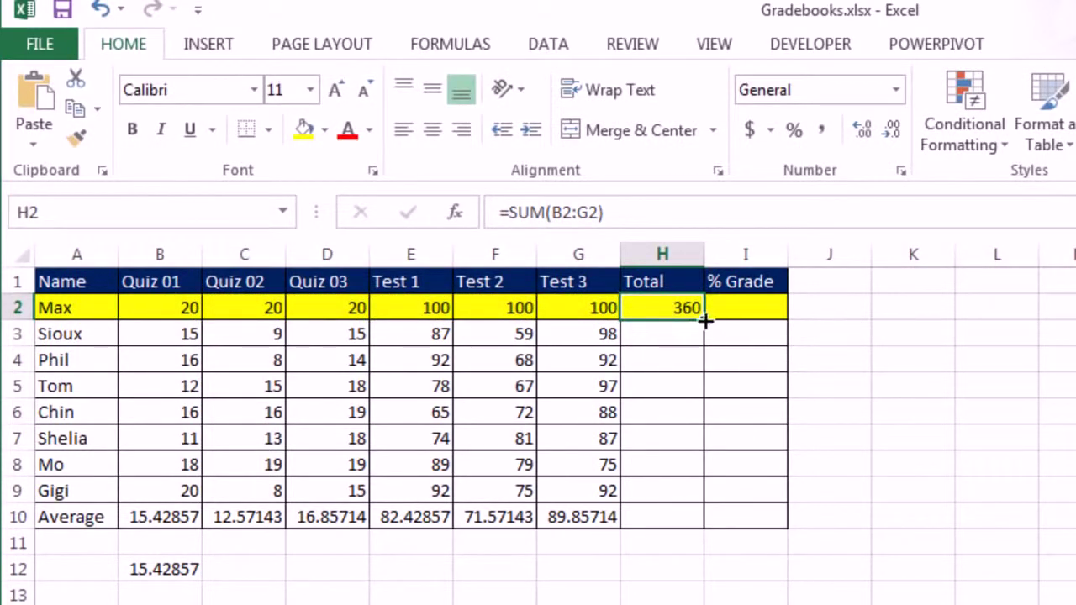
left_click_drag(704, 320, 695, 497)
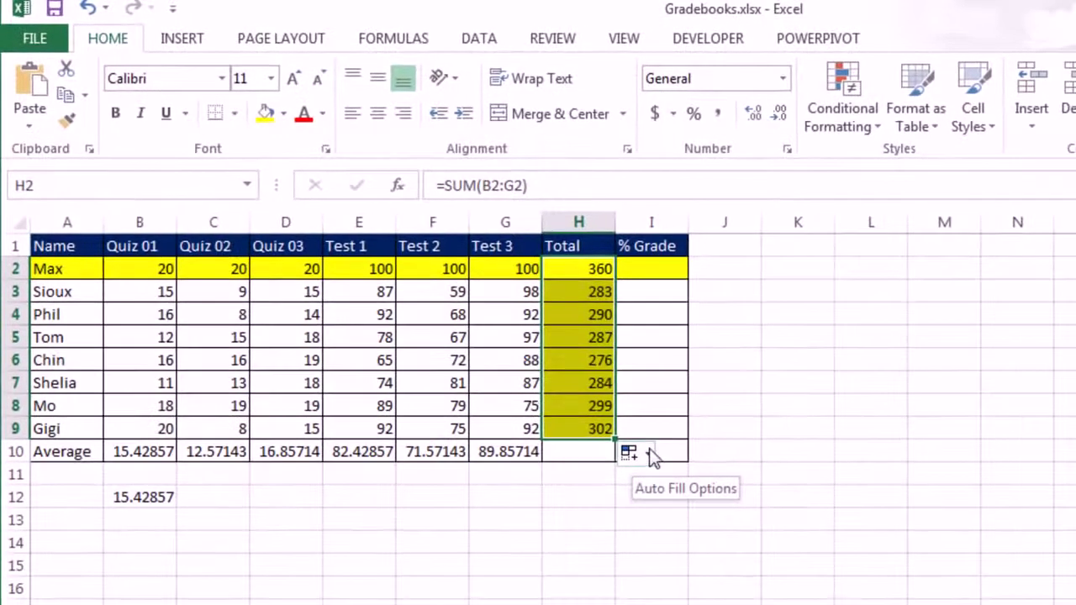
left_click(647, 454)
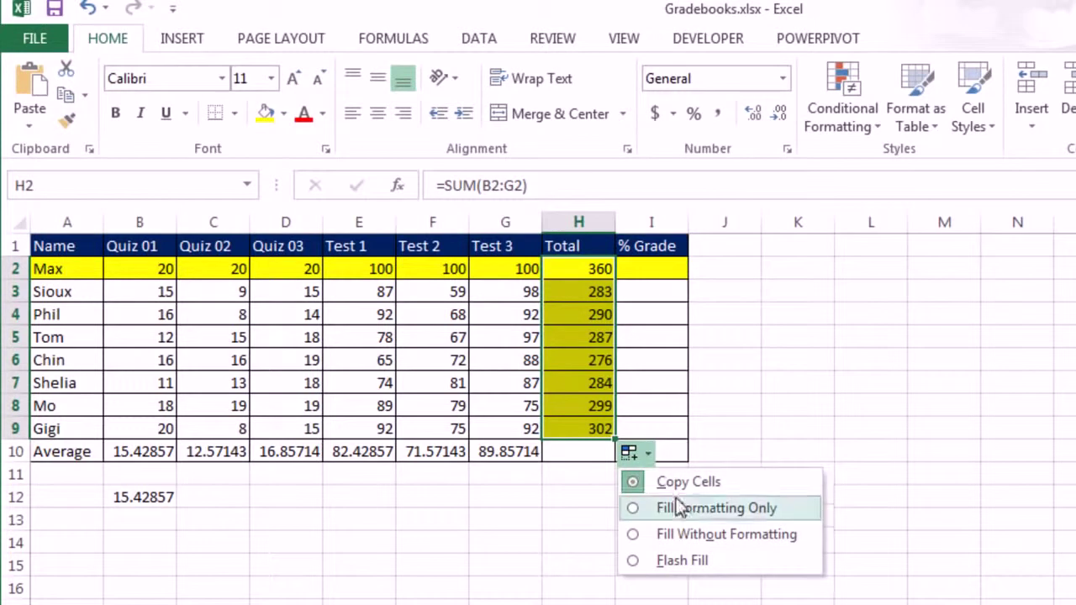
left_click(706, 534)
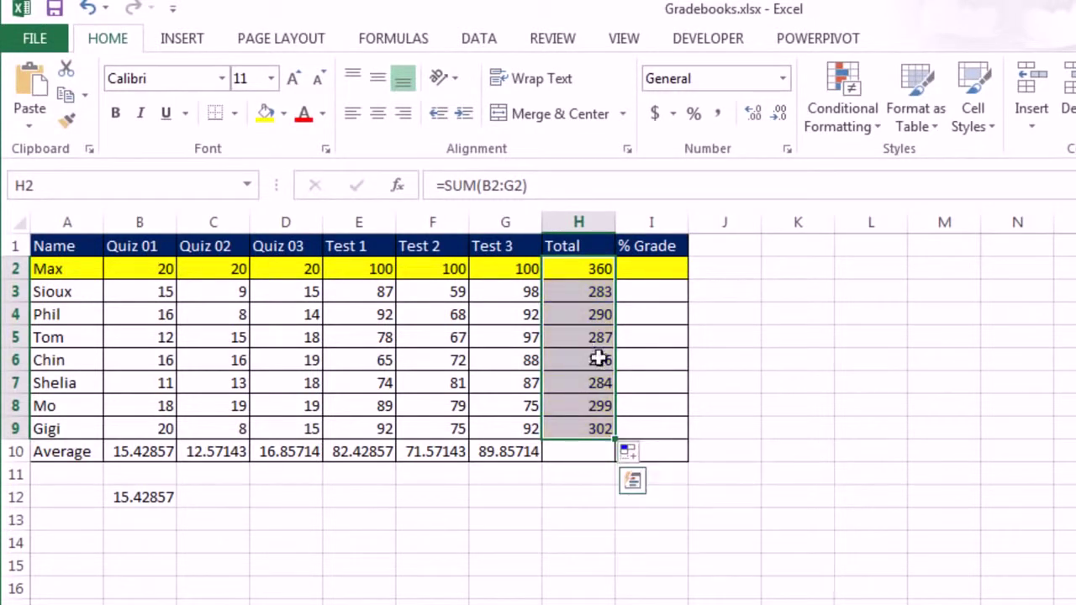
Step: Examine the relative ranges in the H9 and H2 SUM formulas and the B10 AVERAGE formula, leaving them unchanged
left_click(568, 428)
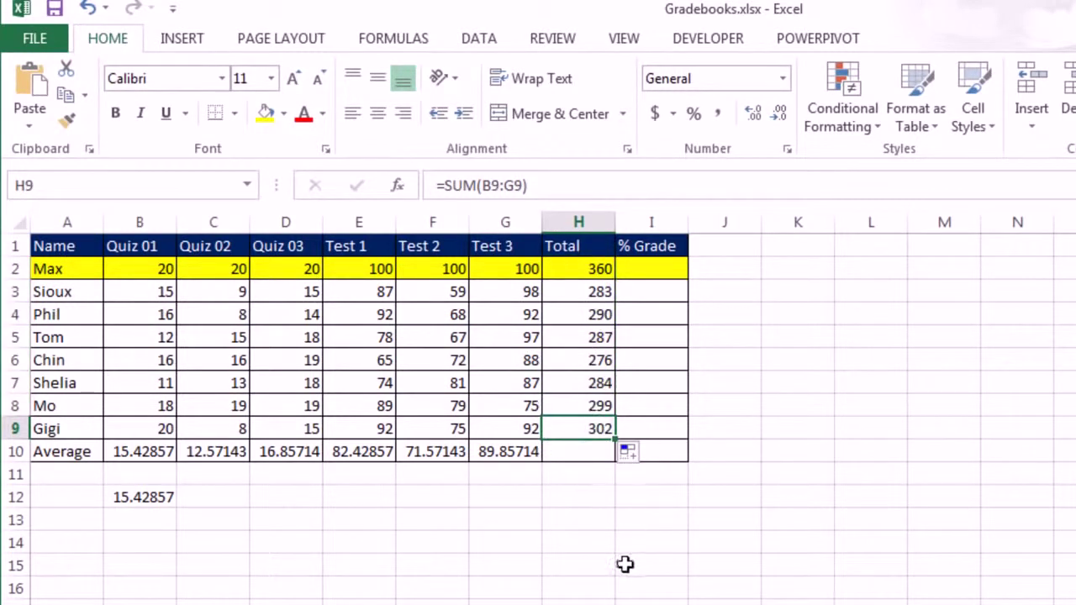
key("F2")
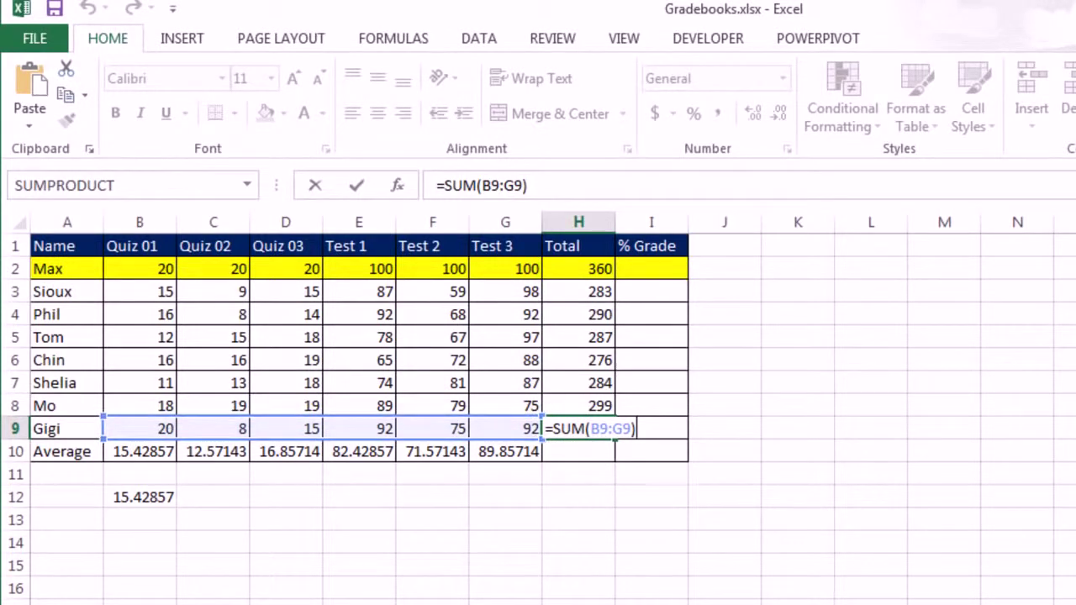
key("Return")
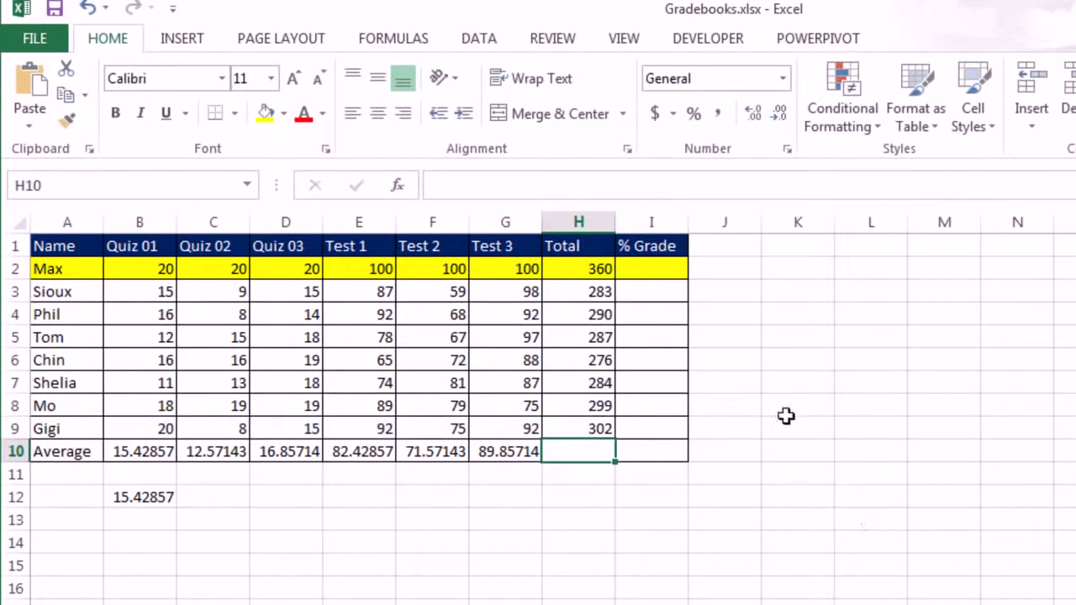
double_click(588, 269)
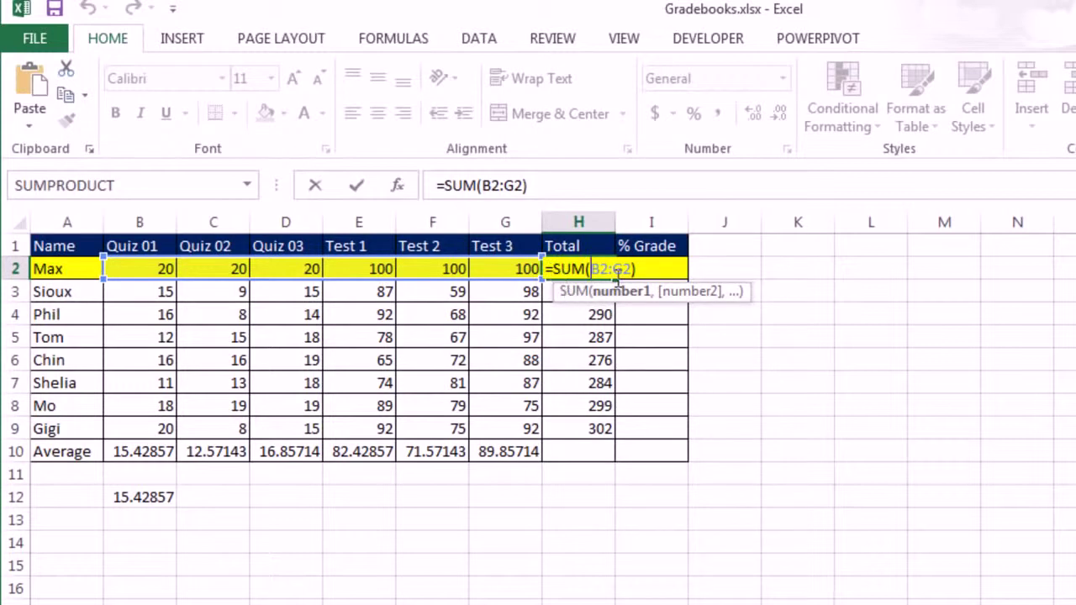
key("Escape")
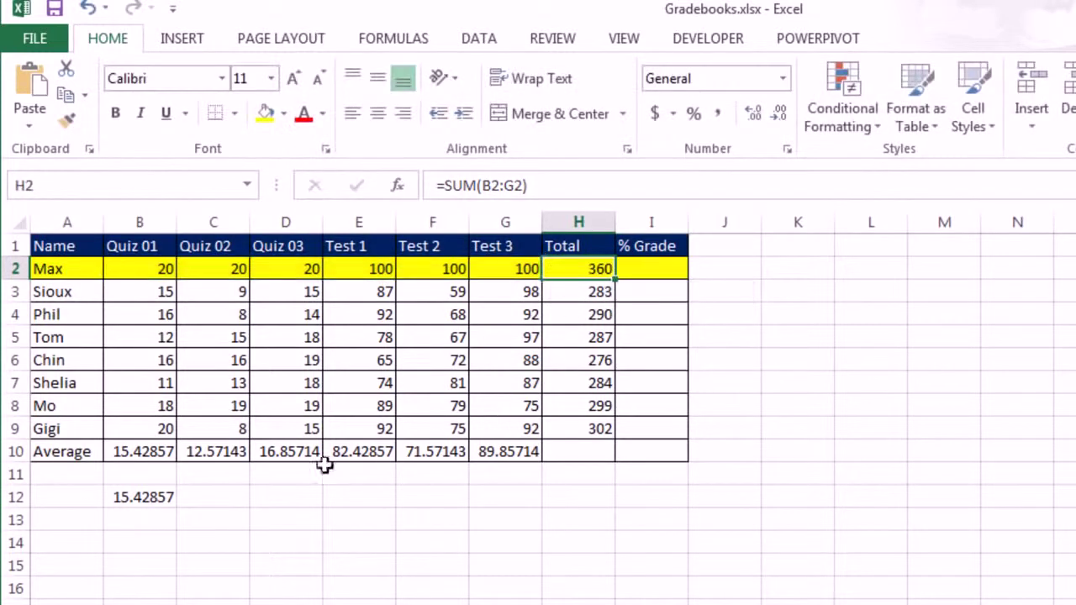
double_click(148, 451)
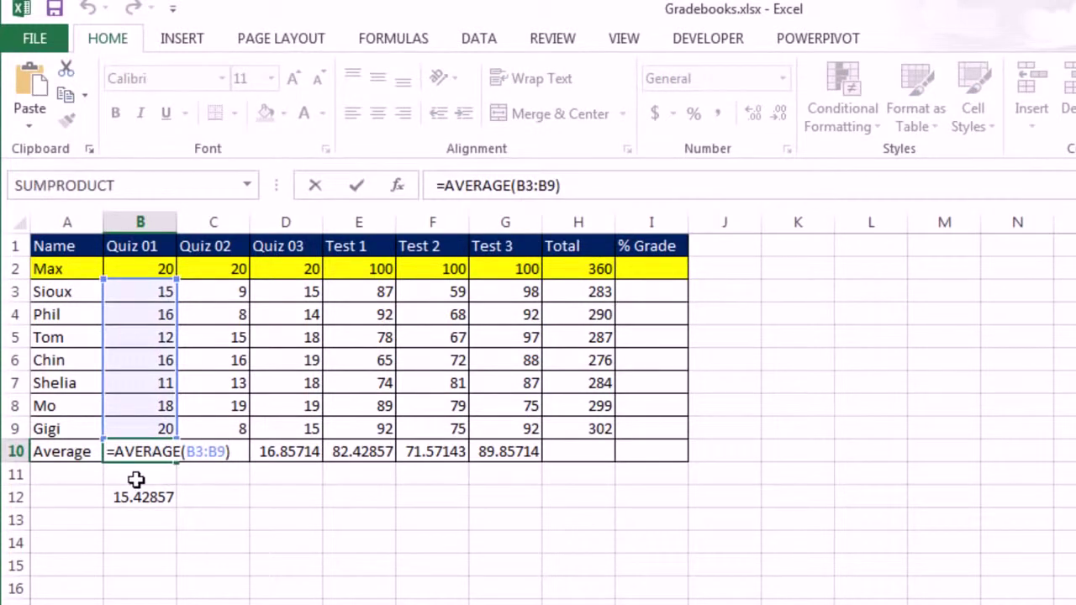
key("ctrl+Return")
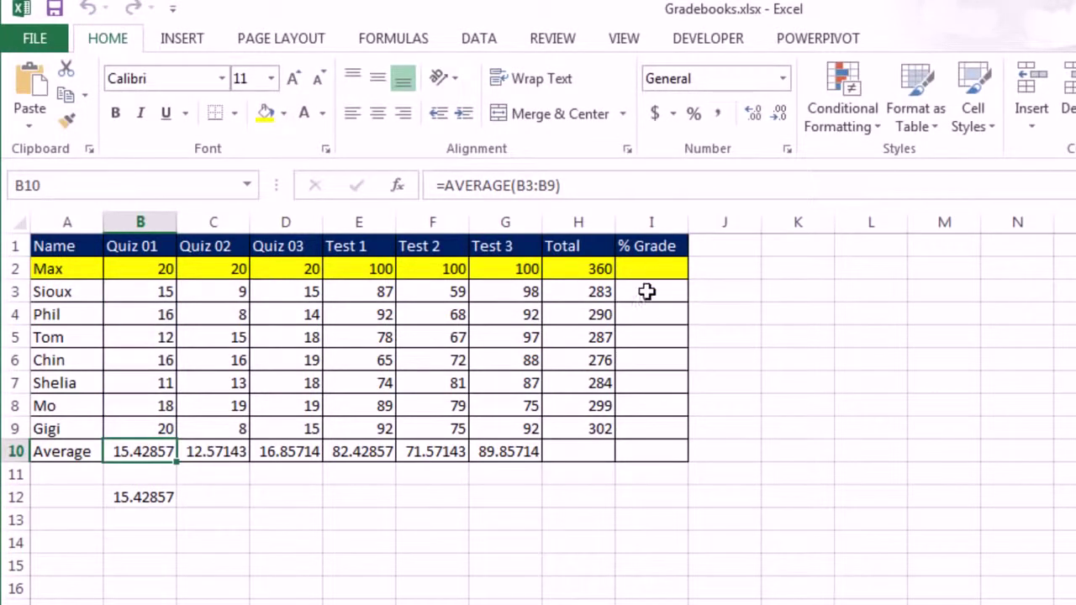
left_click(646, 291)
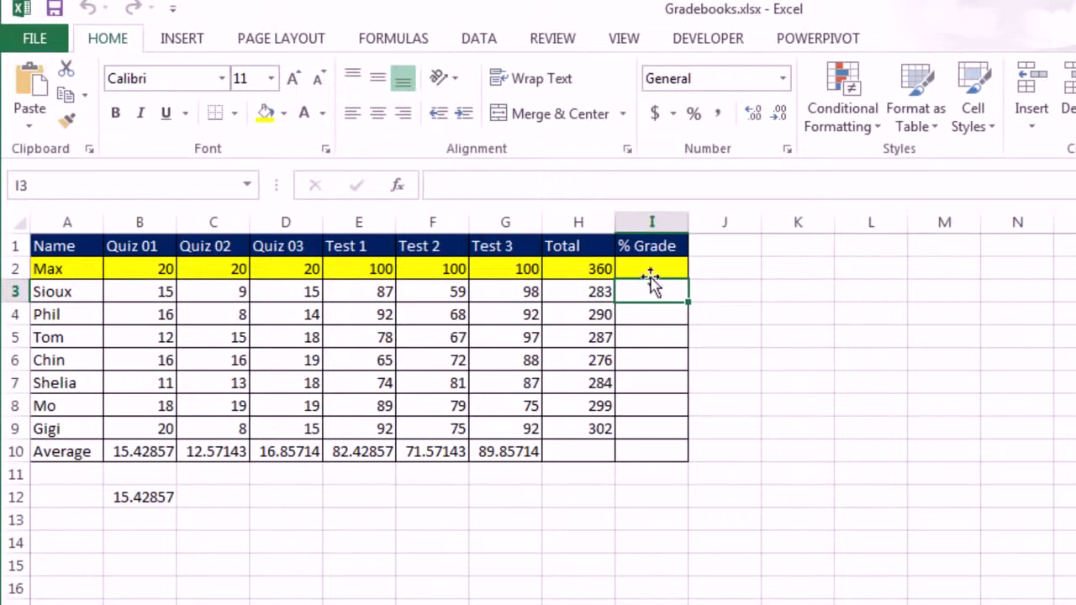
left_click(636, 316)
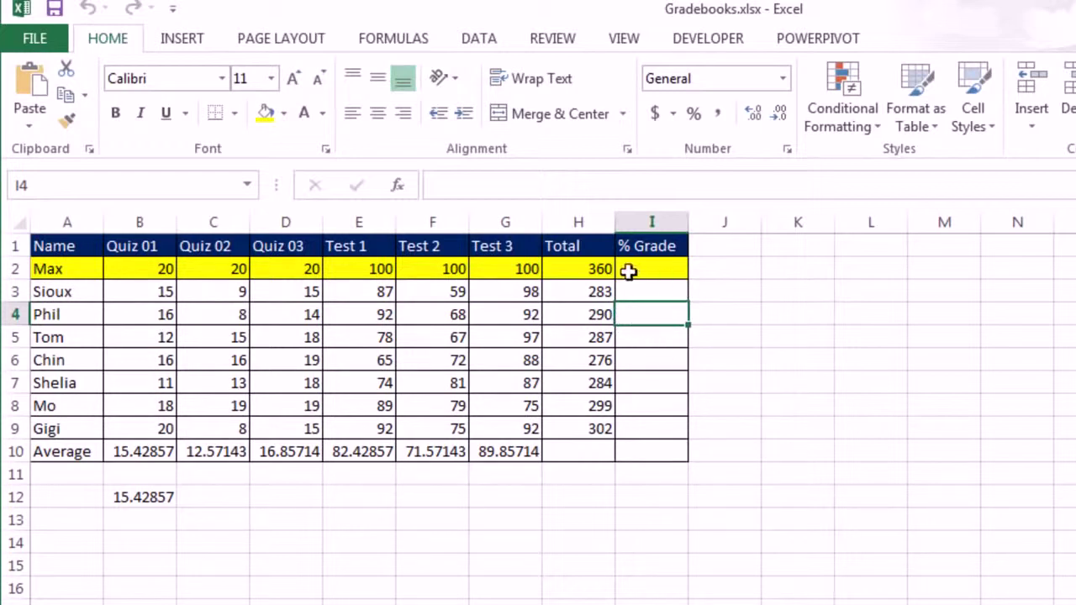
left_click(632, 341)
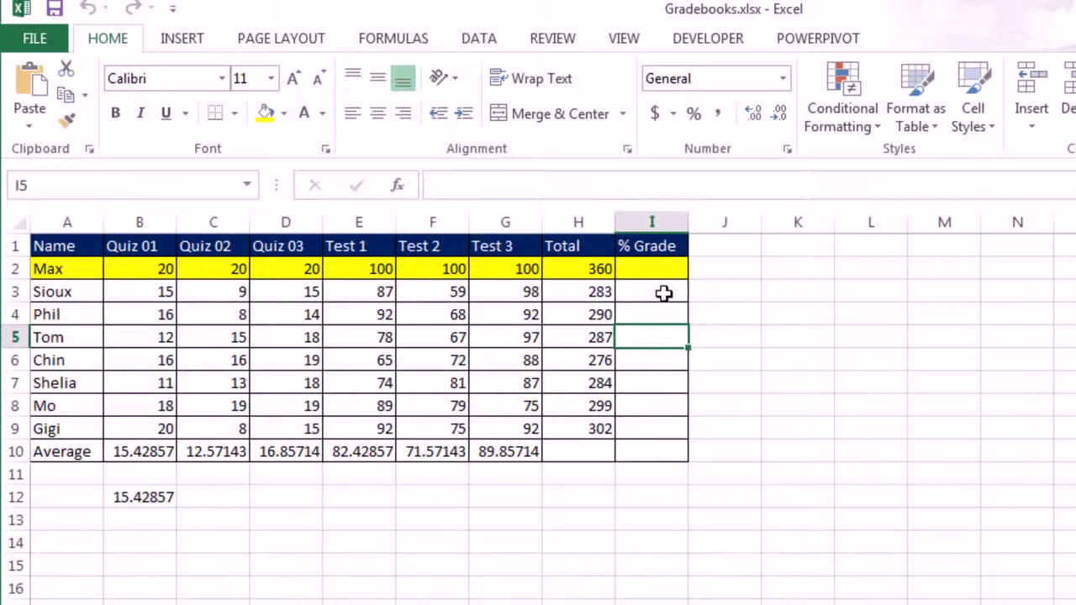
Step: Enter =H2/H2 in I2 to calculate the % Grade for the Max row
left_click(655, 268)
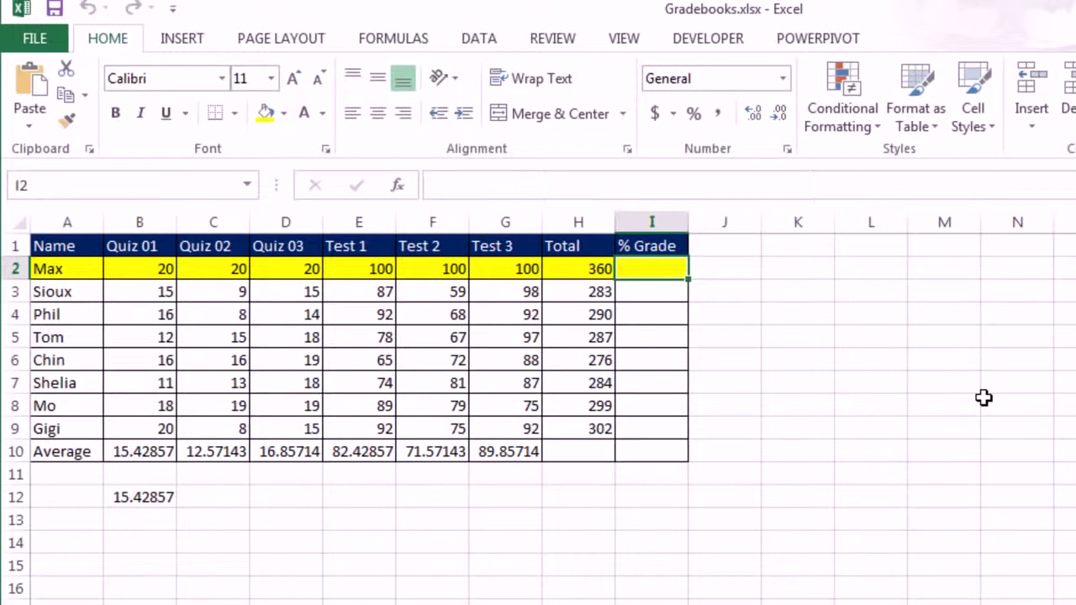
type("=")
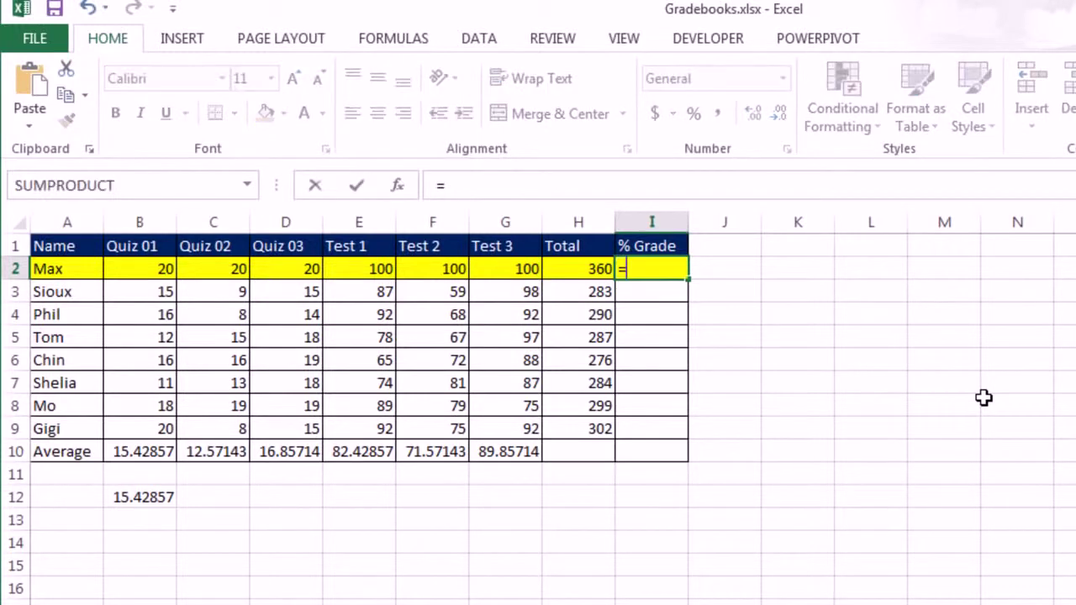
left_click(568, 269)
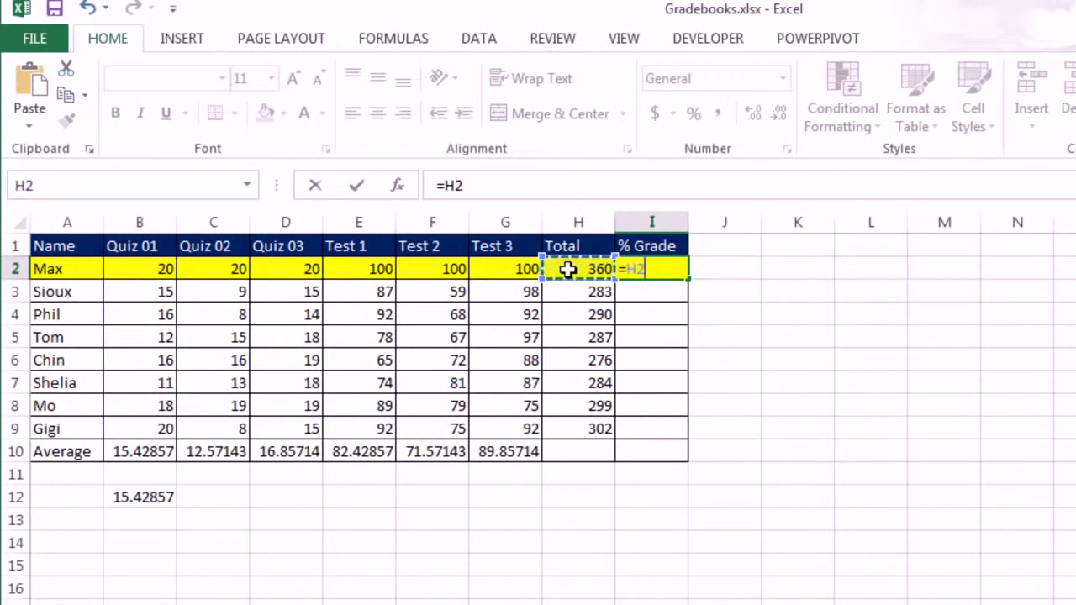
type("/")
left_click(568, 269)
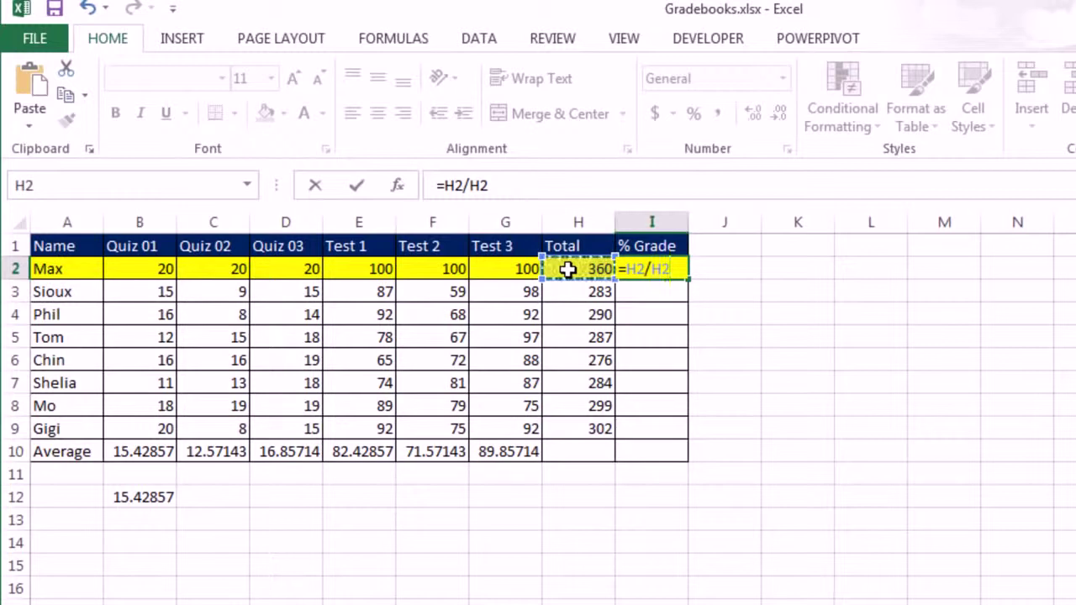
key("Return")
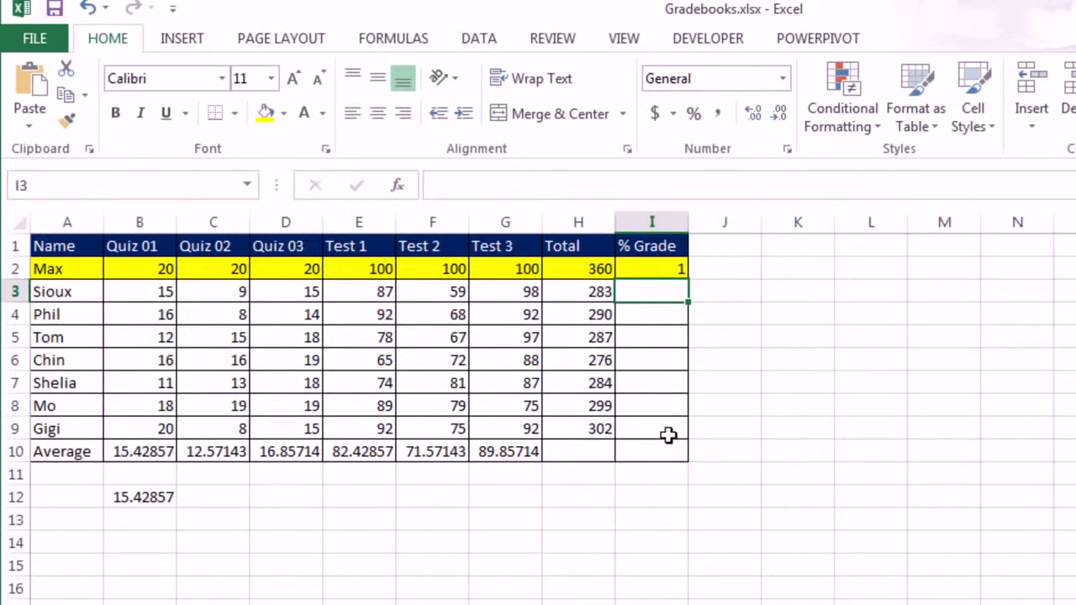
Step: Enter =H3/H2 in I3 to calculate the first student's % Grade against the maximum total
type("=")
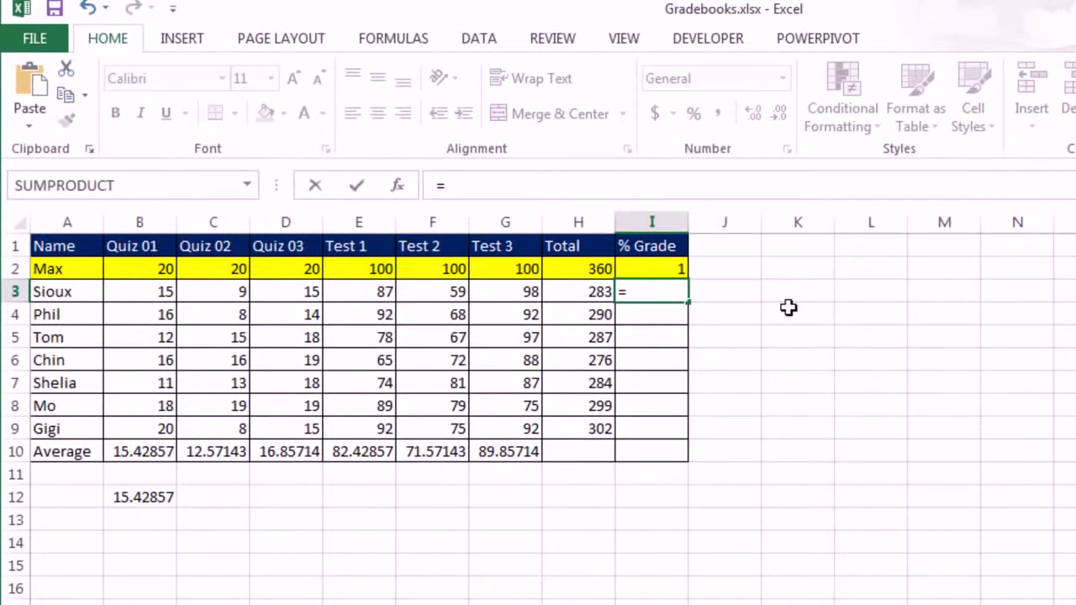
left_click(584, 291)
type("/")
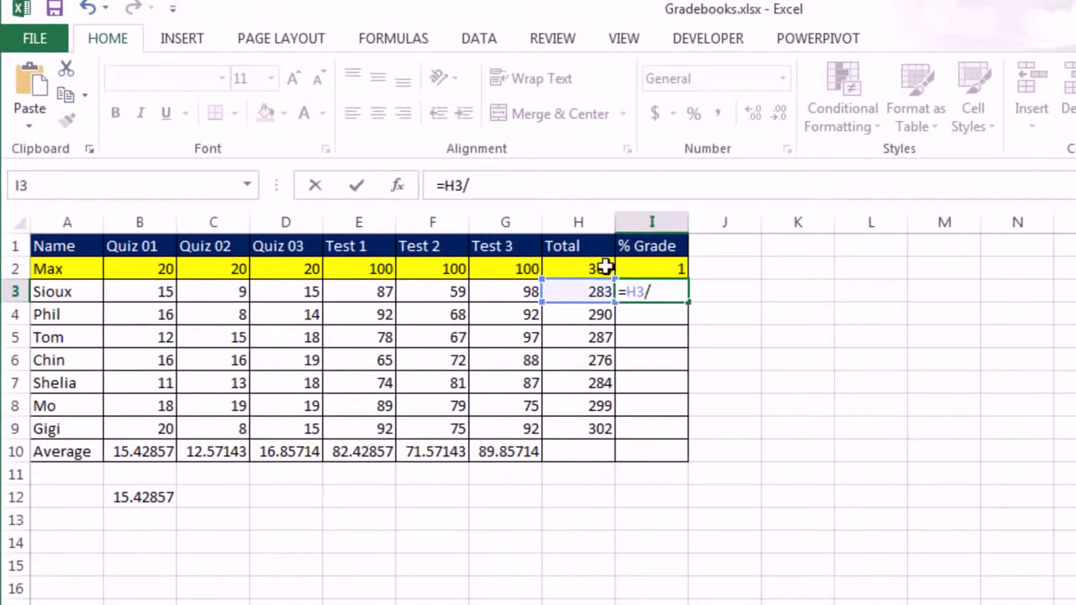
left_click(588, 268)
key("Return")
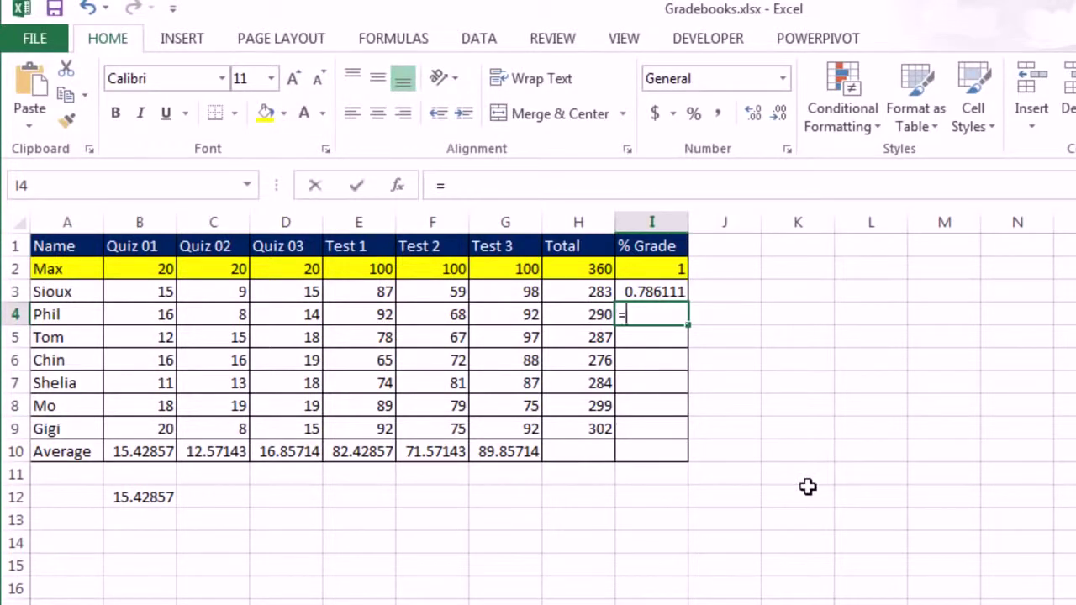
Step: Enter =H4/H2 in I4 to calculate the second student's % Grade against the maximum total
type("=")
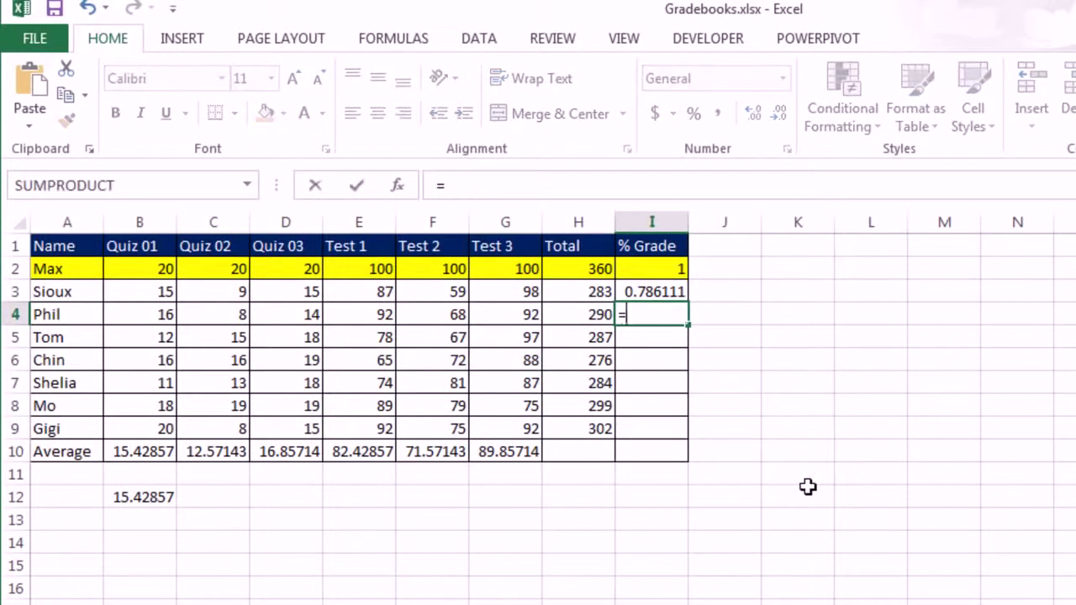
left_click(586, 314)
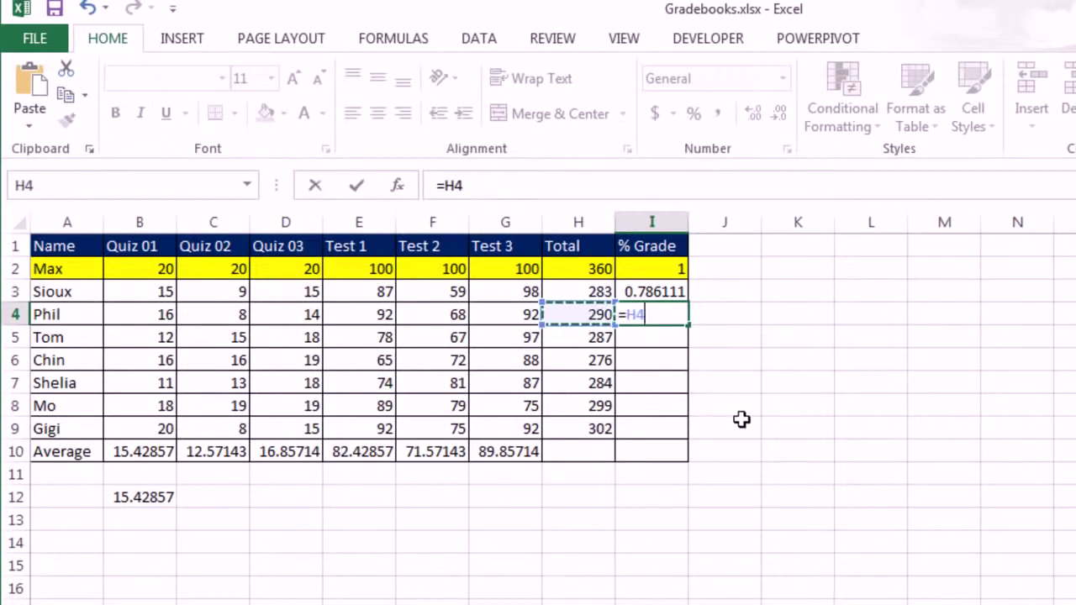
type("/")
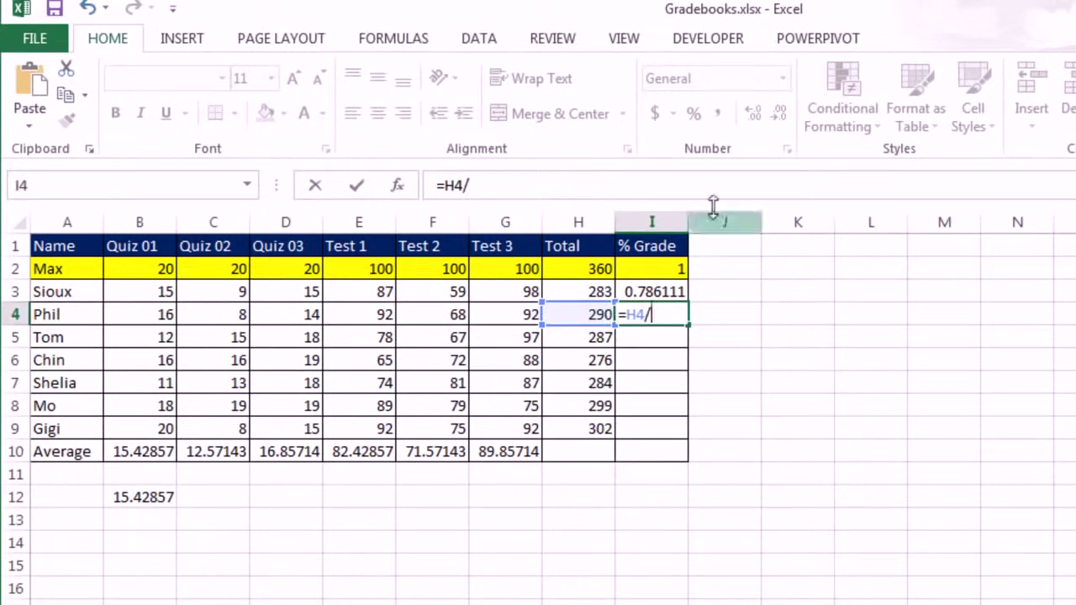
left_click(580, 269)
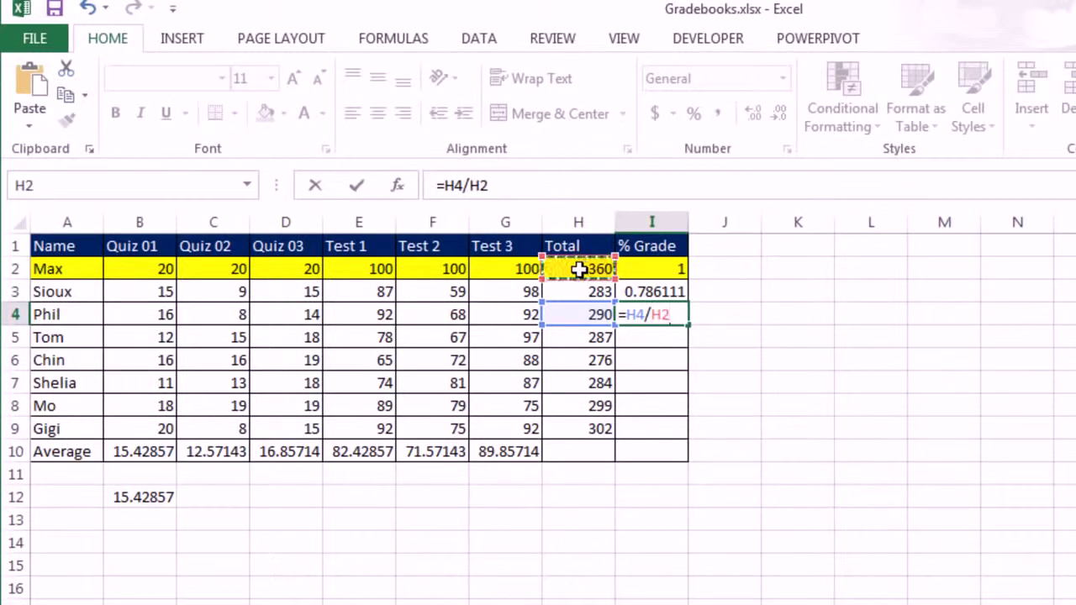
key("Return")
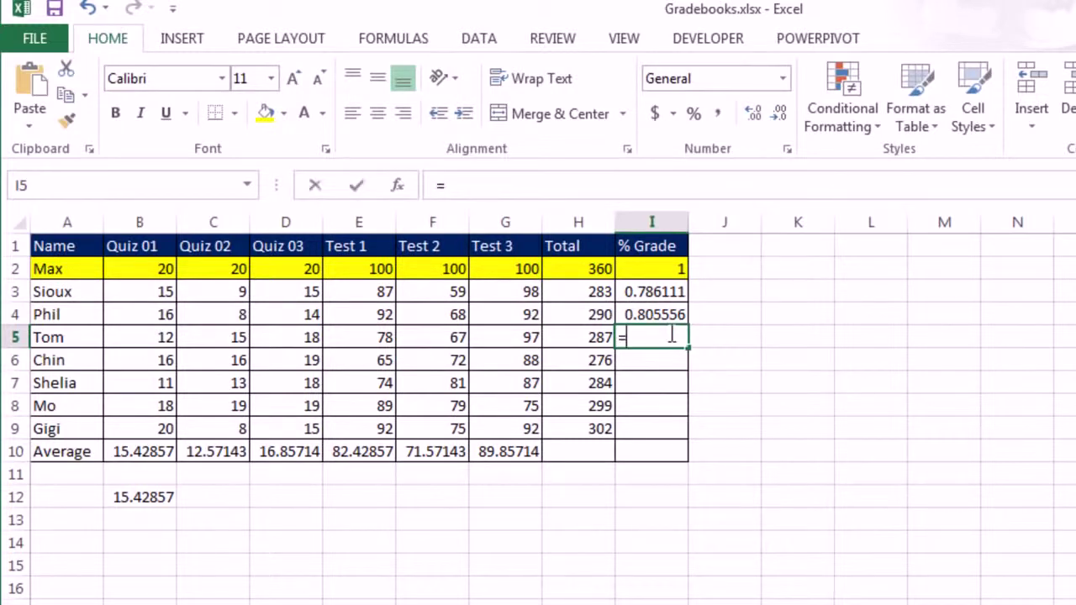
Step: Enter =H5/H2 in I5 to calculate the third student's % Grade against the maximum total
type("=")
left_click(581, 340)
type("/")
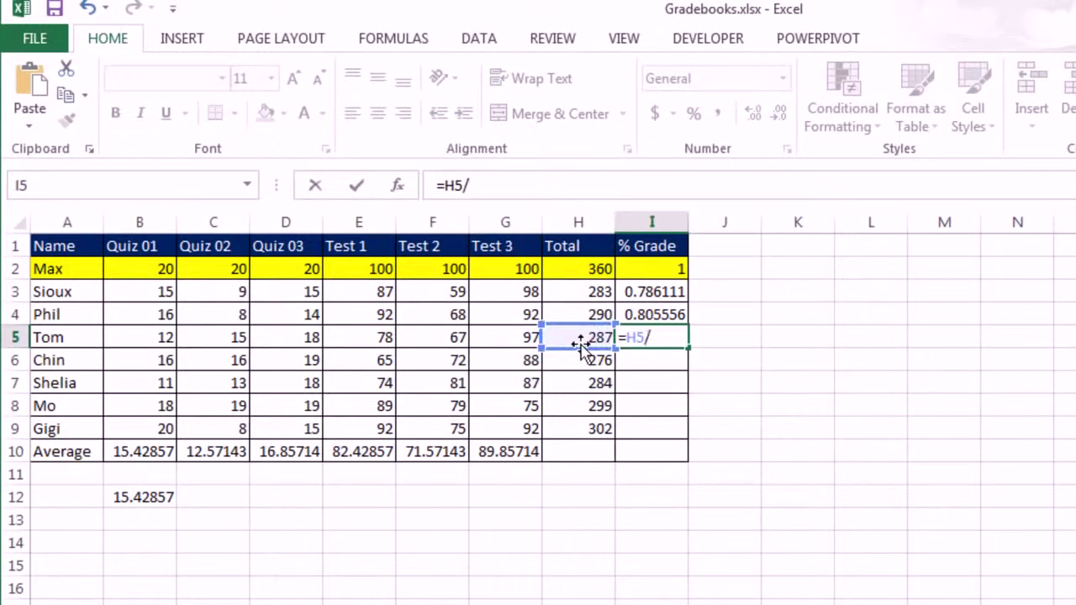
left_click(576, 267)
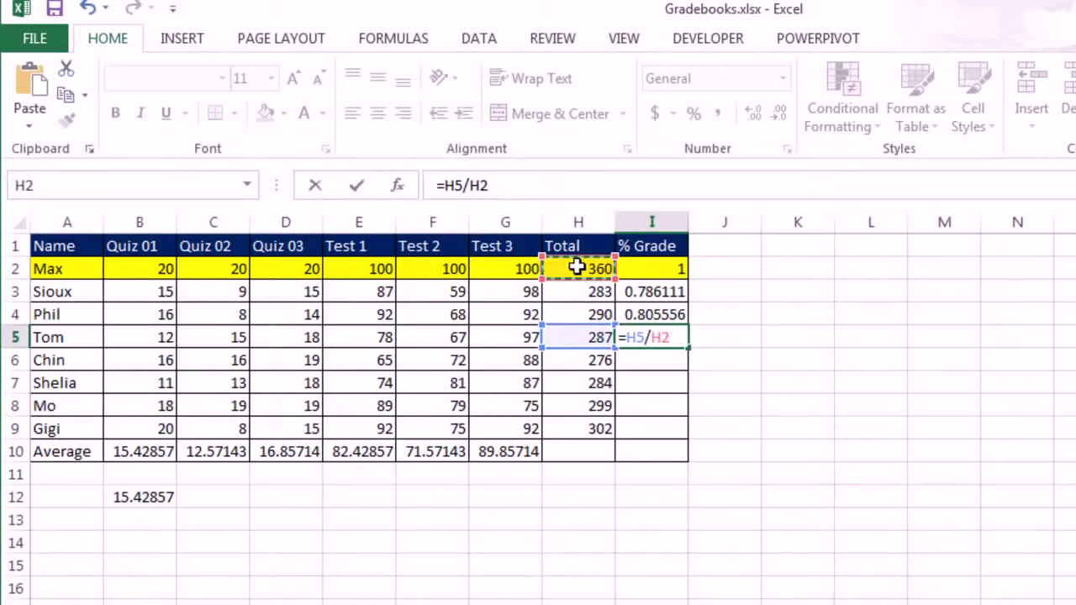
key("Return")
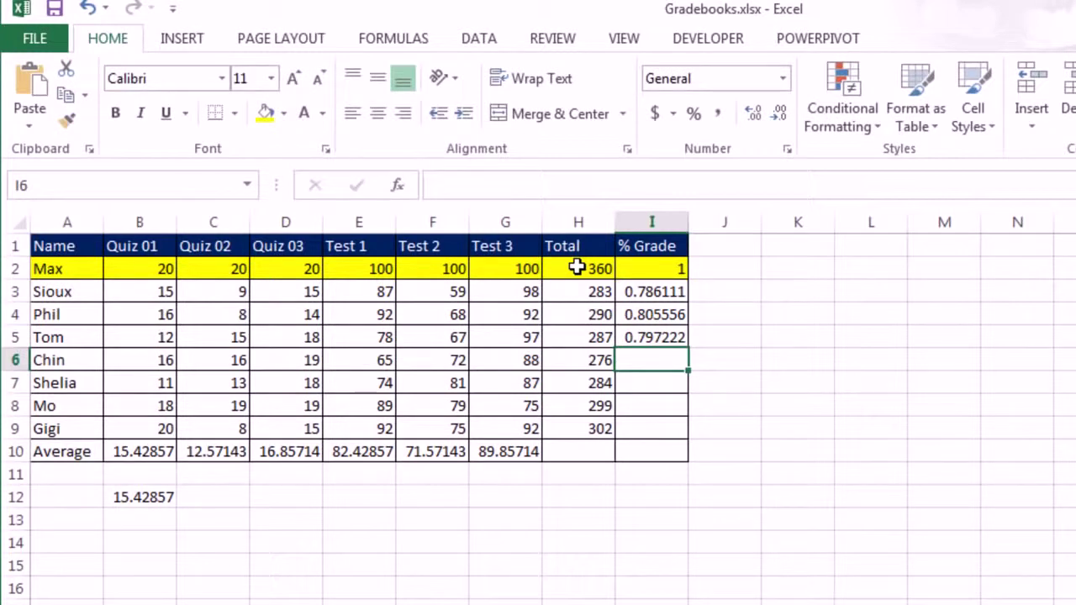
Step: Begin the fourth student's % Grade formula in I6 with a reference to H6, and shift the reference through neighbouring cells
type("=")
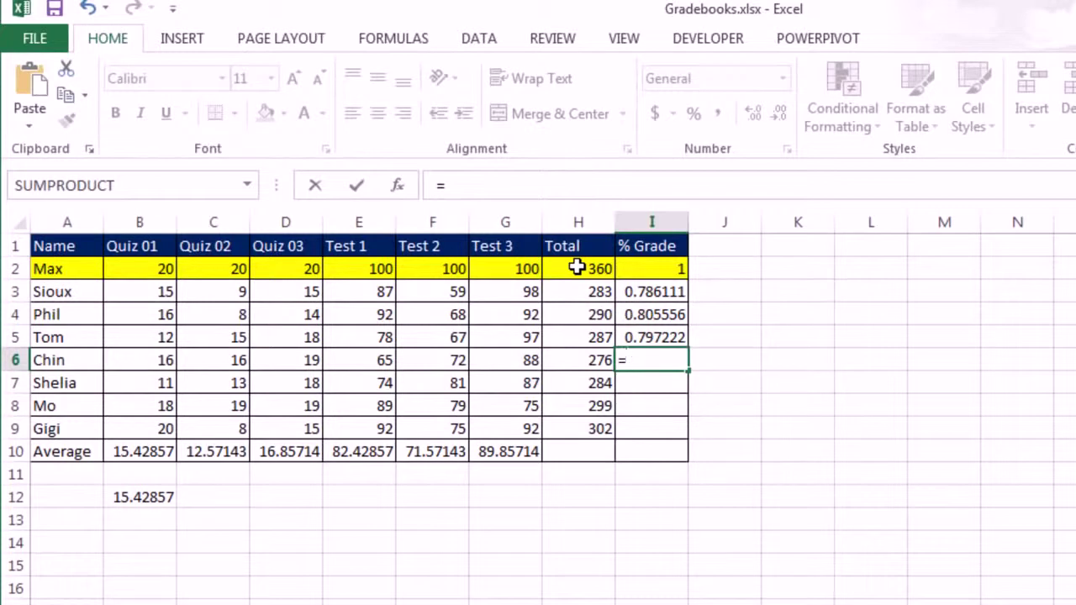
key("Left")
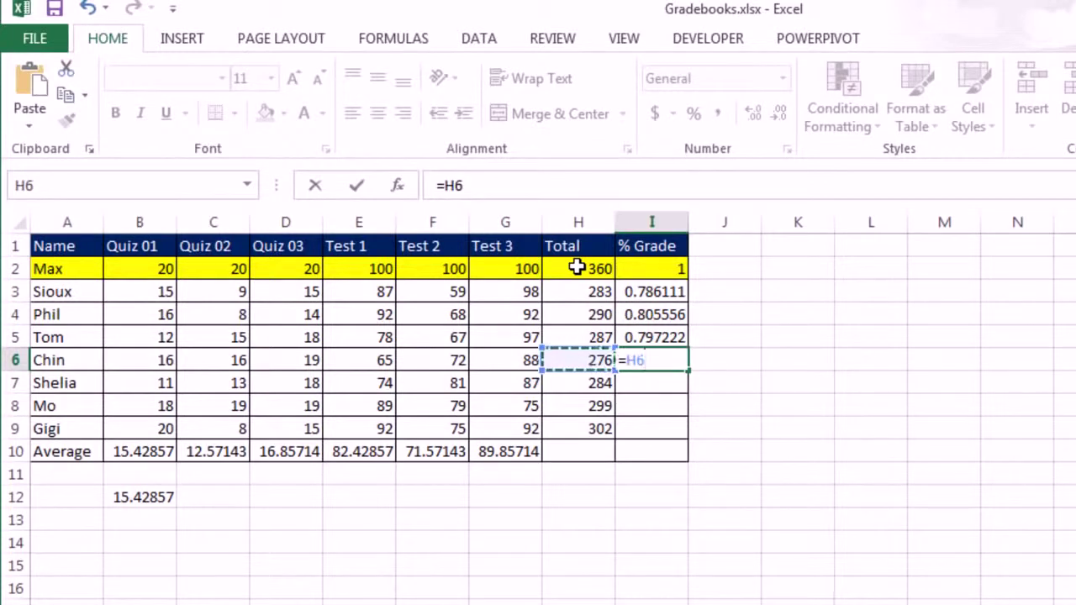
key("Left")
key("Up")
key("Down")
key("Down")
key("Right")
key("Up")
key("Left")
key("Up")
key("Down")
key("Right")
key("Down")
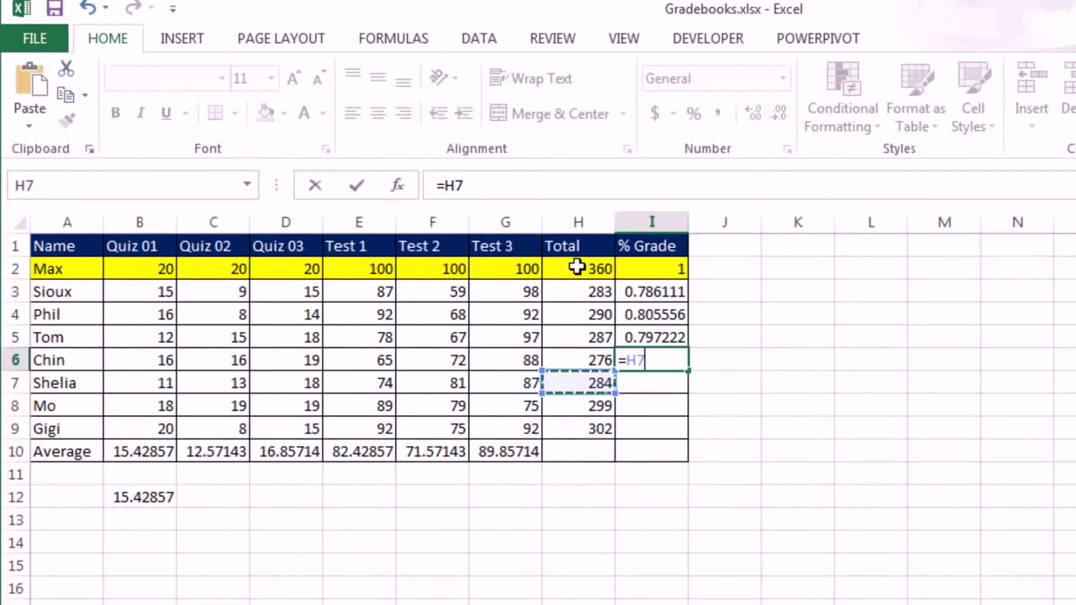
Step: Complete the % Grade formula in cell I6 as =H6/H2
key("Up")
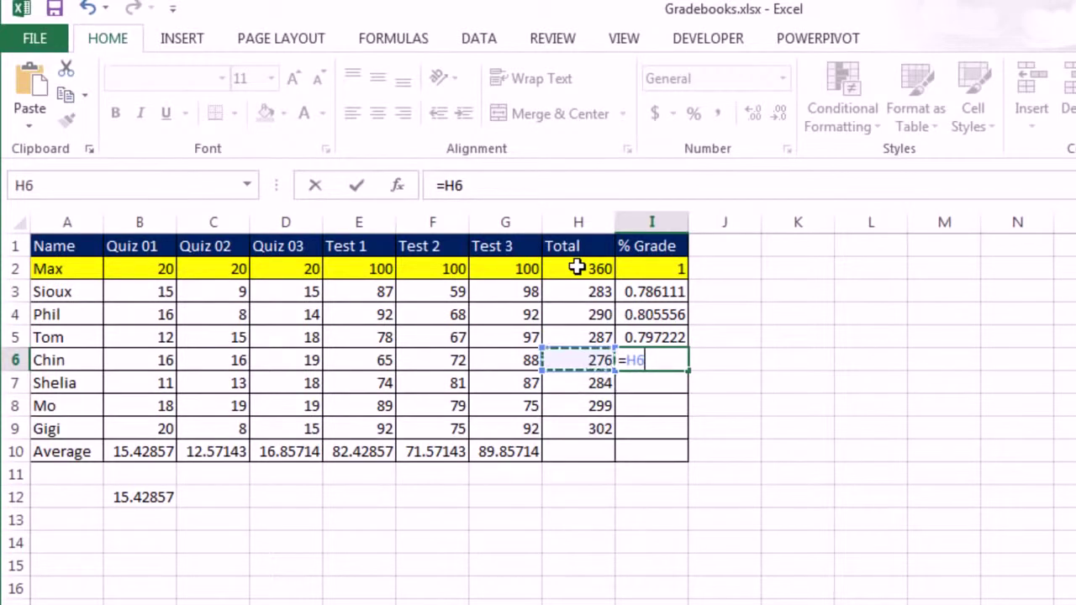
type("/")
key("Left")
key("Up")
key("Up")
key("Up")
key("Up")
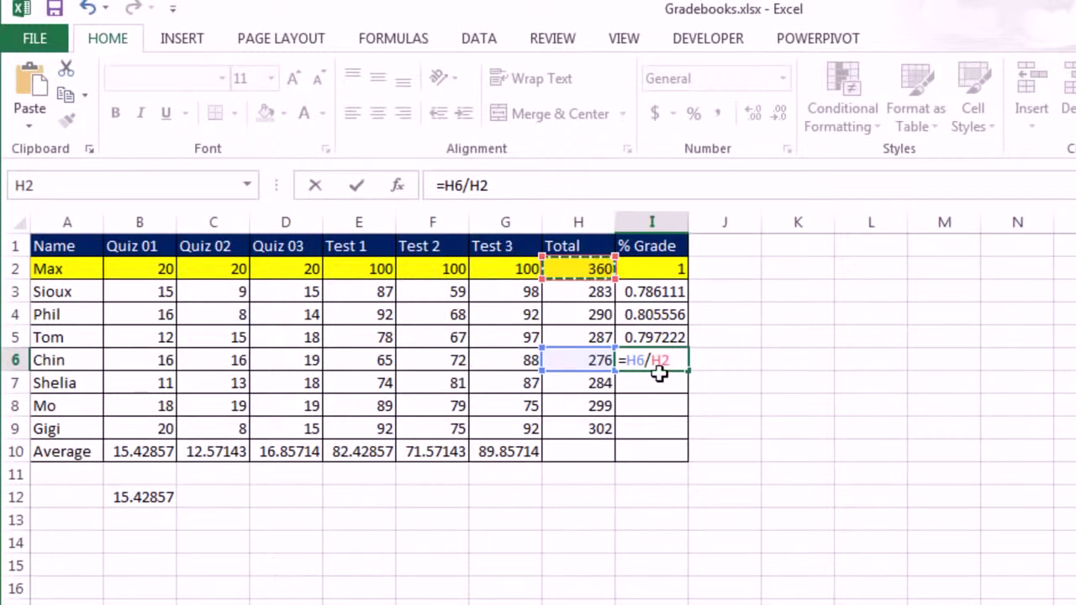
key("Return")
Step: Enter the % Grade formula =H7/H2 in cell I7
type("=")
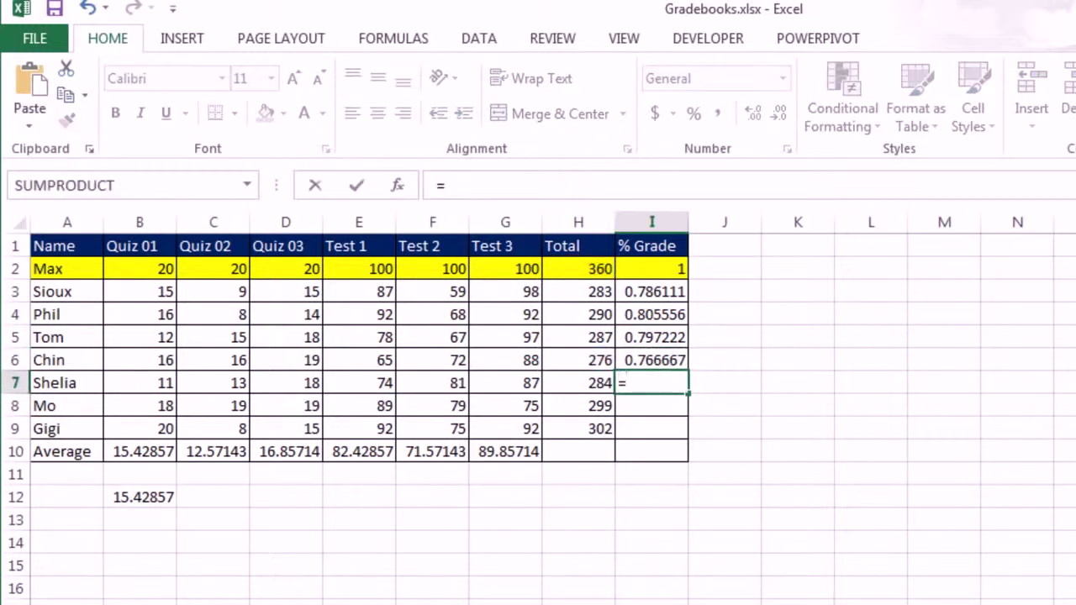
left_click(579, 383)
type("/")
key("Left")
key("Up")
key("Up")
key("Up")
key("Up")
key("Up")
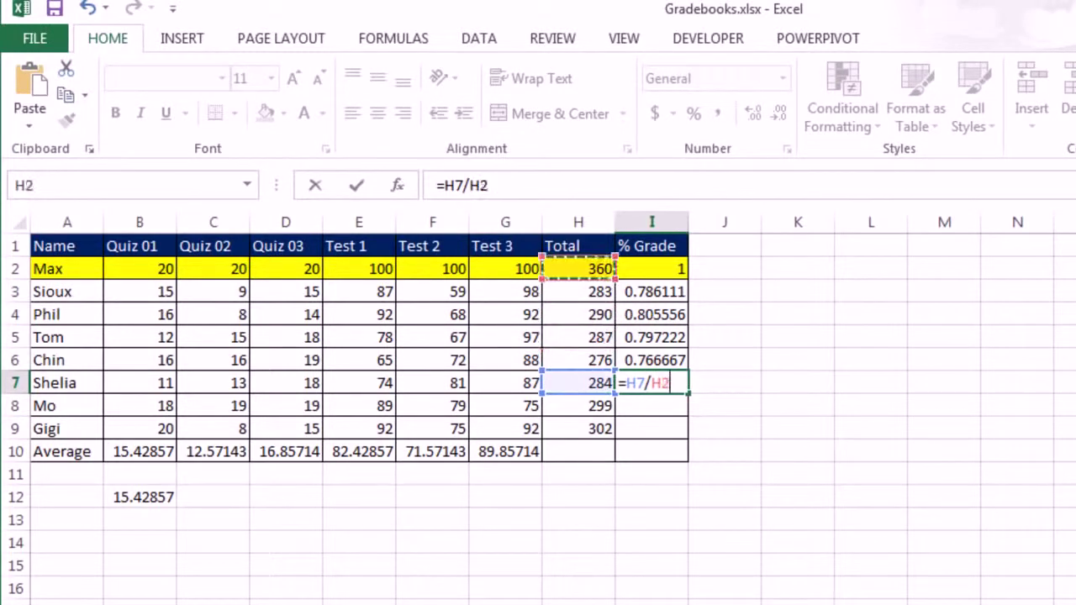
key("Return")
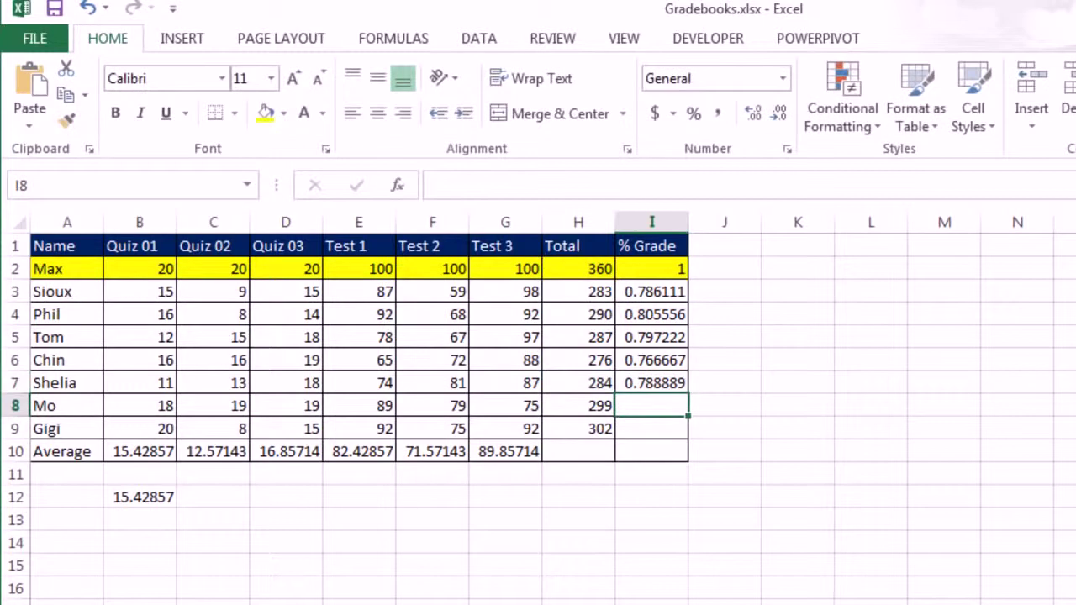
Step: Enter the % Grade formula =H8/H2 in cell I8
type("=")
key("Left")
type("/")
key("Left")
key("Up")
key("Up")
key("Up")
key("Up")
key("Up")
key("Up")
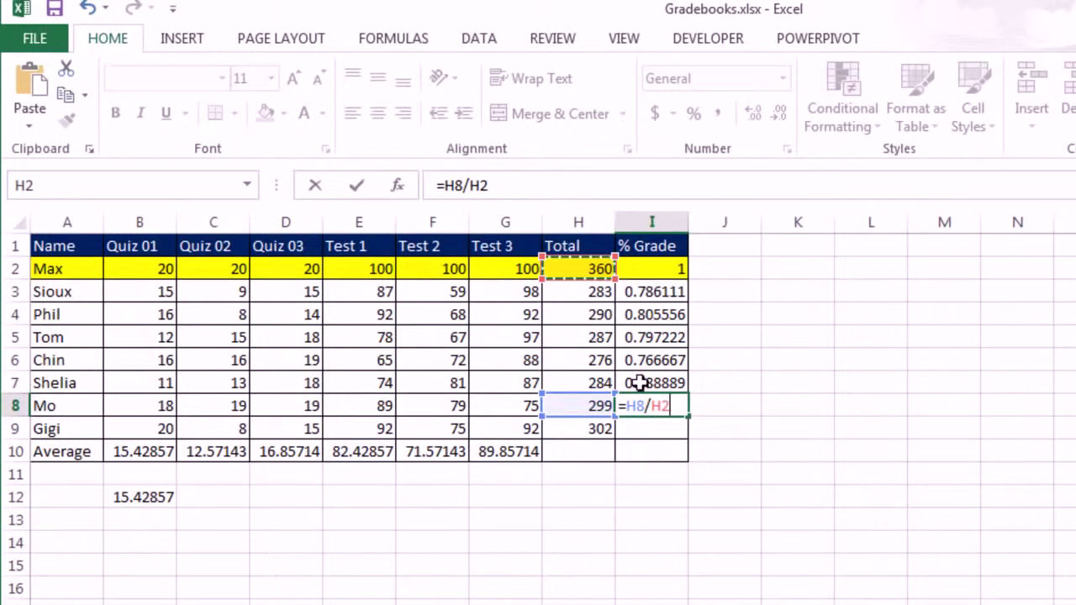
key("Return")
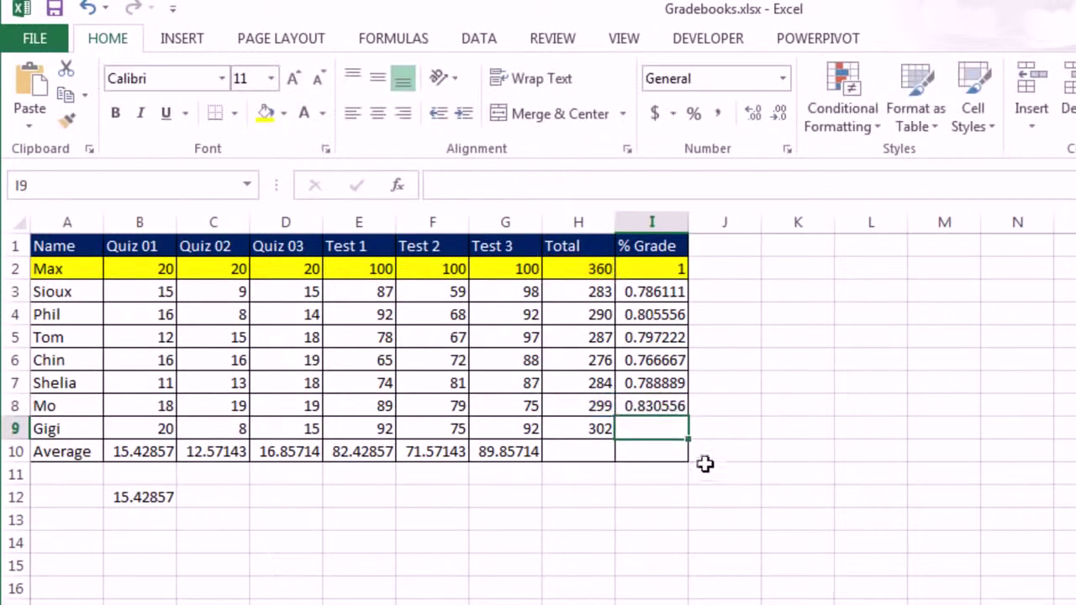
Step: Clear the contents of I3:I10 and enter the formula =H3/H2 in cell I3
left_click_drag(655, 291, 661, 452)
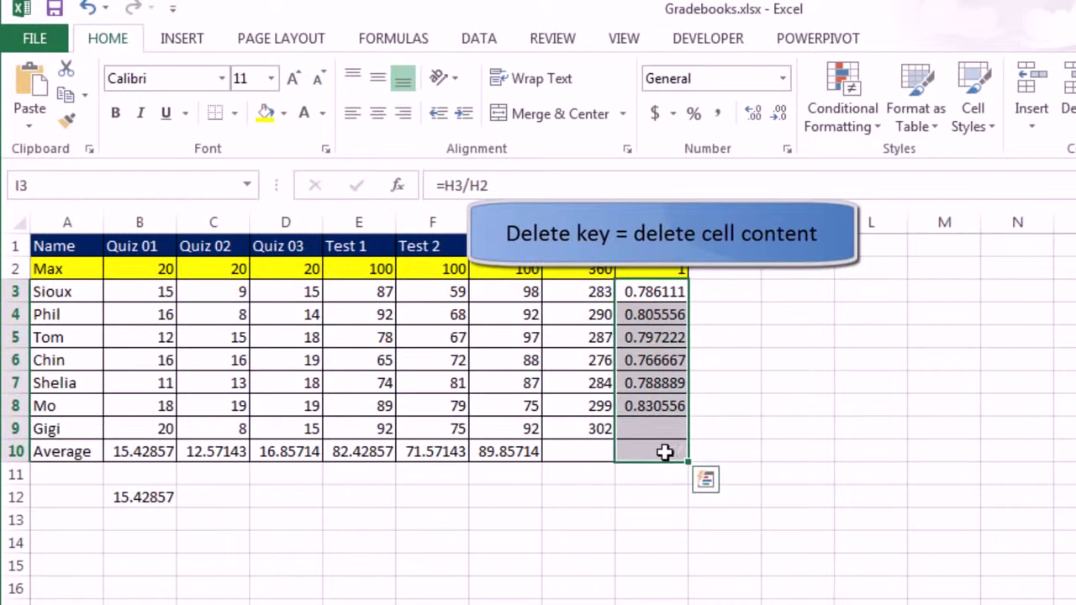
key("Delete")
left_click(662, 292)
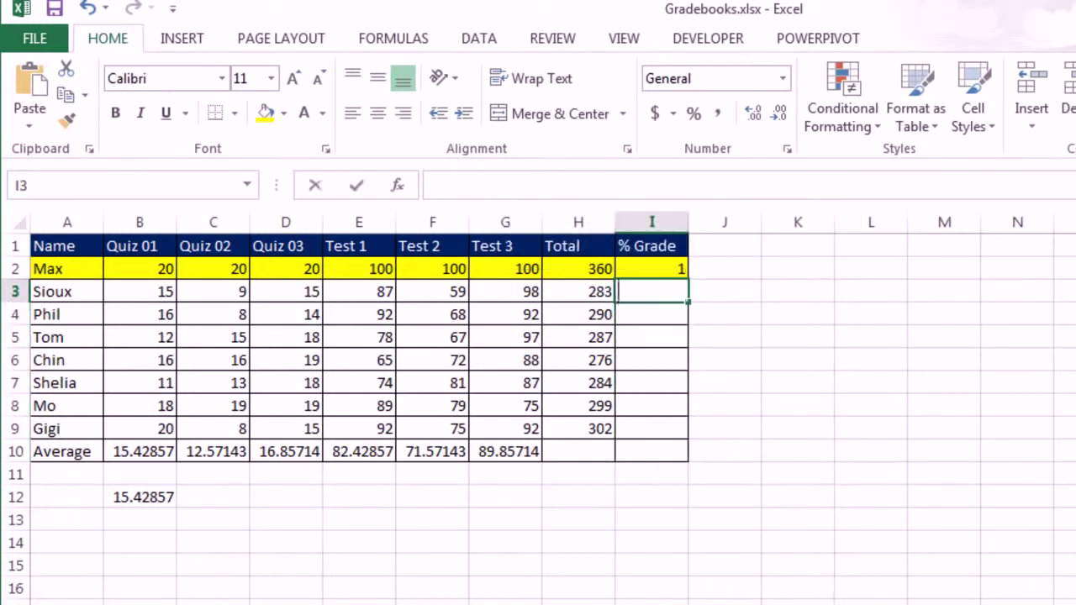
type("=")
key("Left")
type("/")
key("Left")
key("Up")
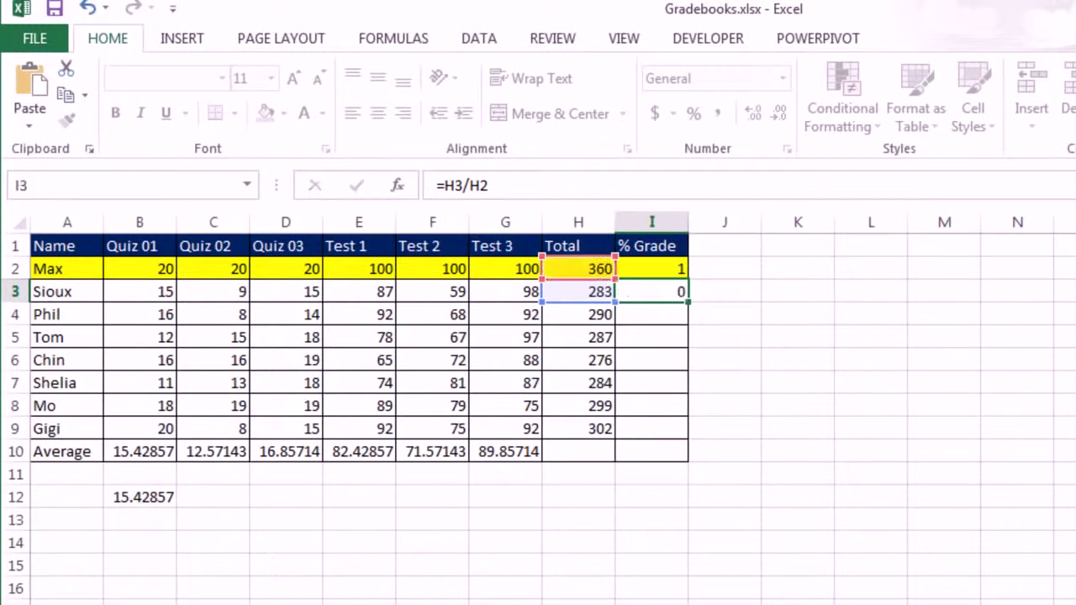
key("ctrl+Return")
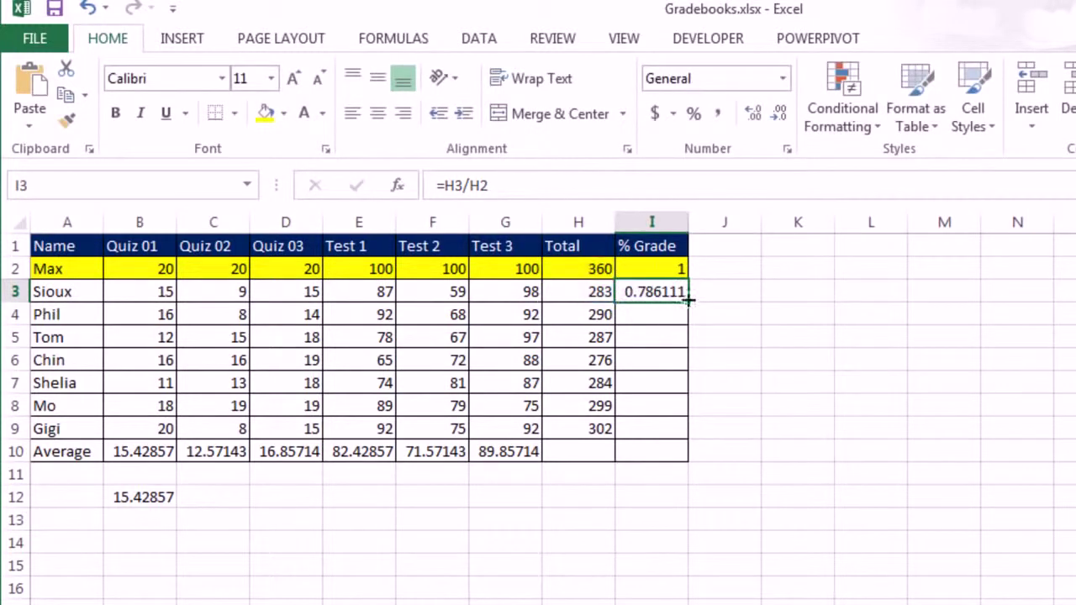
Step: Copy the I3 formula down through I9 and check the cell references in I4 and I7
left_click_drag(687, 300, 690, 439)
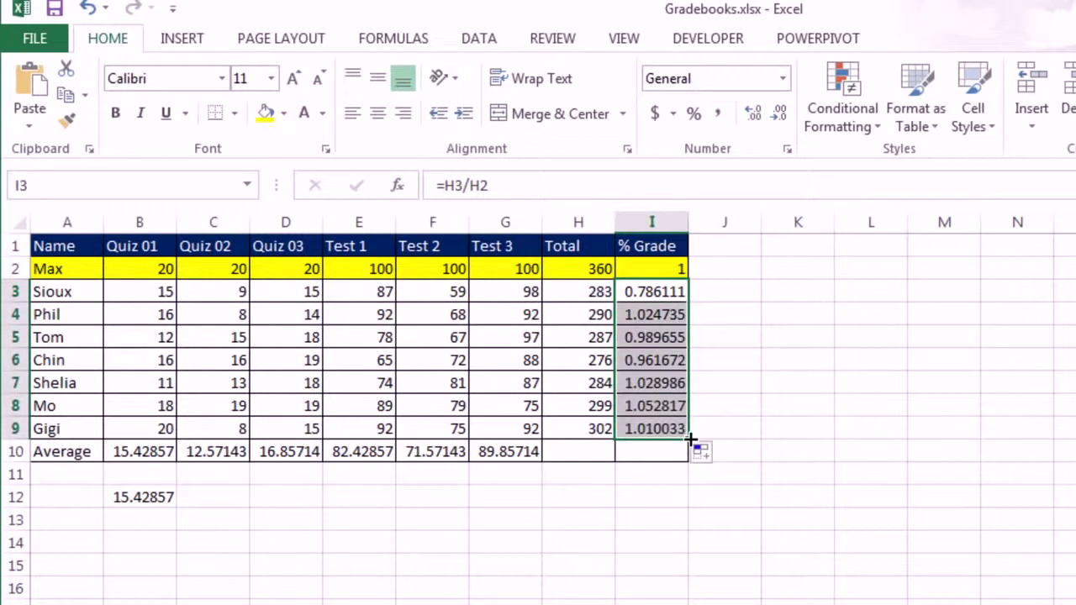
left_click(653, 313)
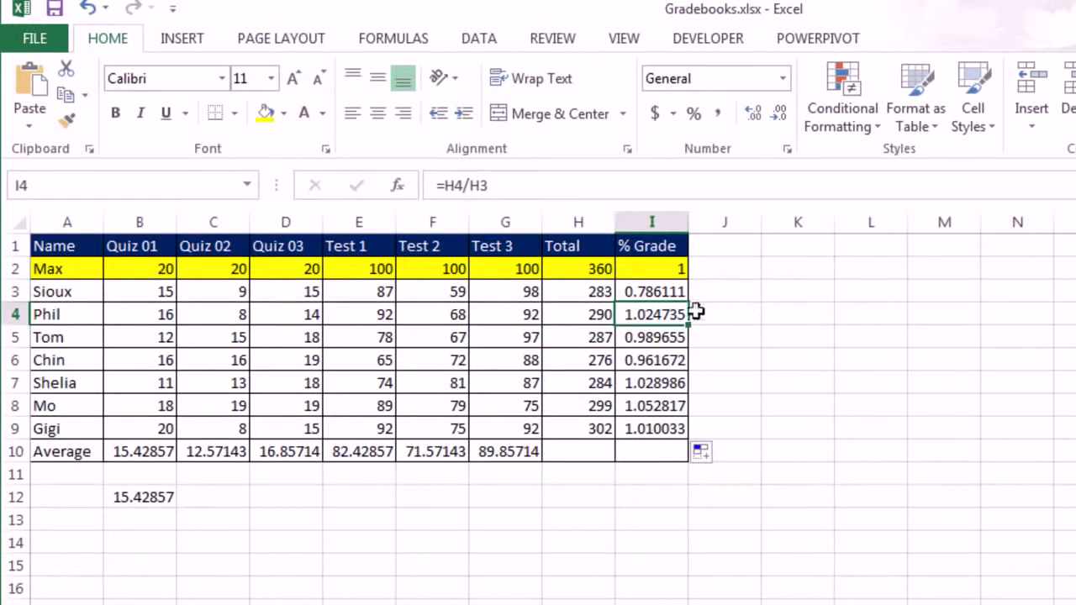
key("F2")
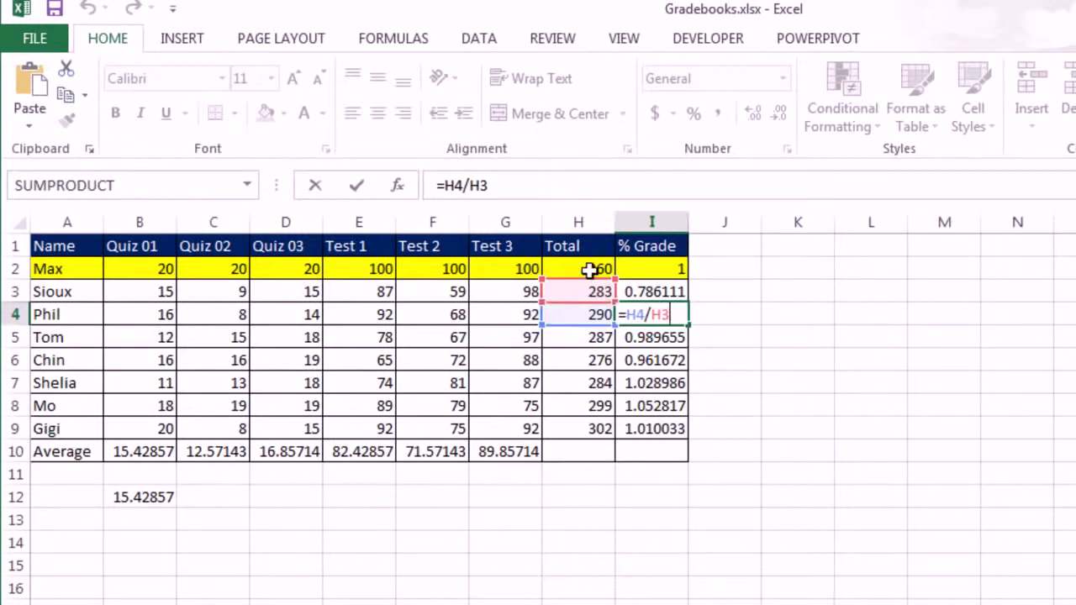
key("ctrl+Return")
left_click(651, 380)
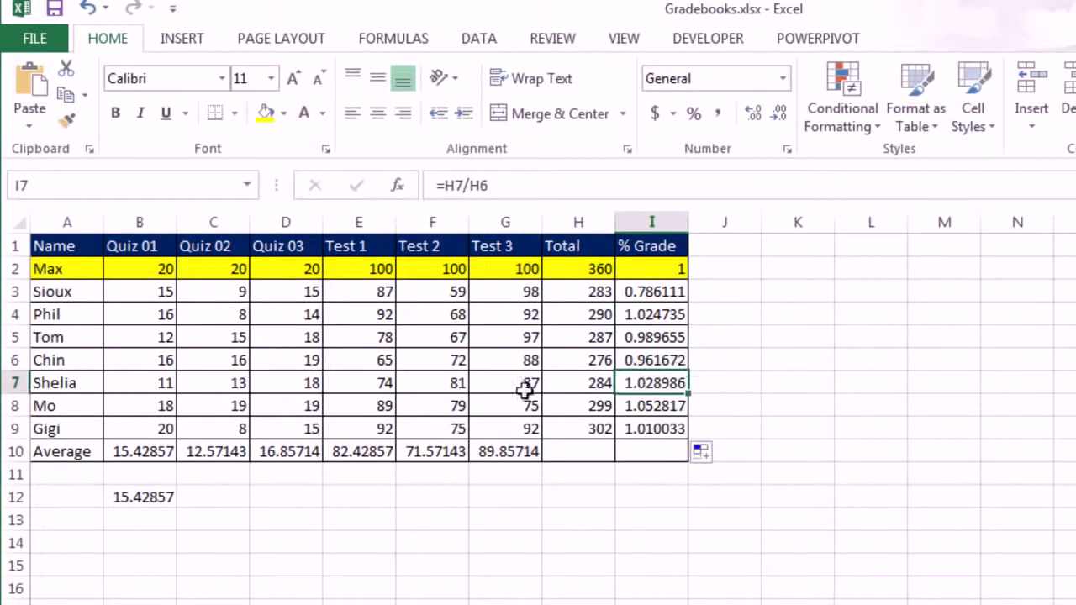
key("F2")
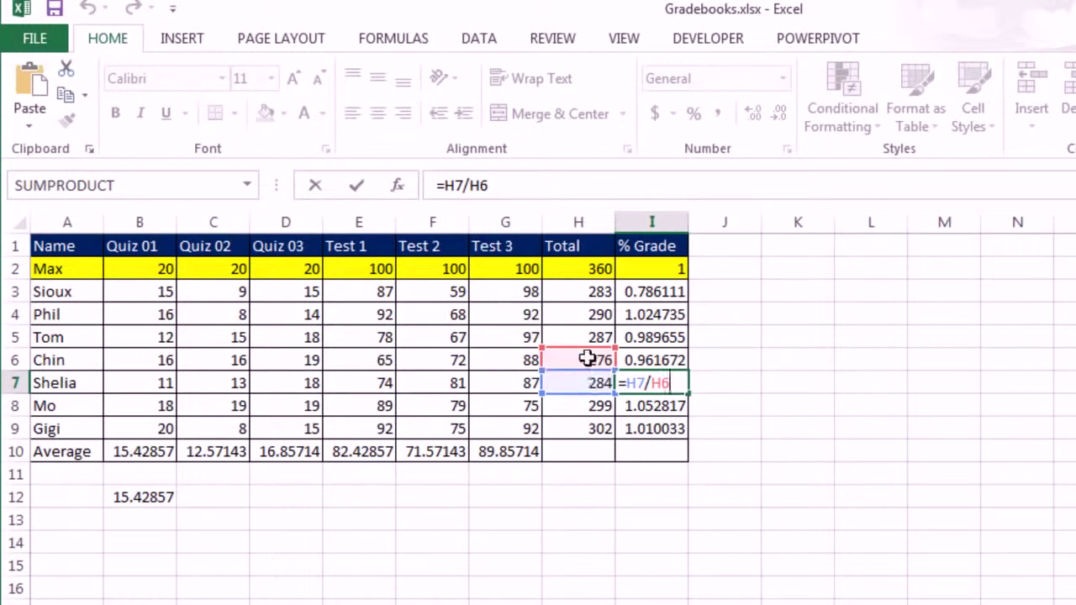
key("ctrl+Return")
Step: Clear I4:I9 and lock the divisor in cell I3 so the formula reads =H3/$H$2
left_click(655, 313)
left_click_drag(655, 314, 664, 427)
key("Delete")
left_click(659, 294)
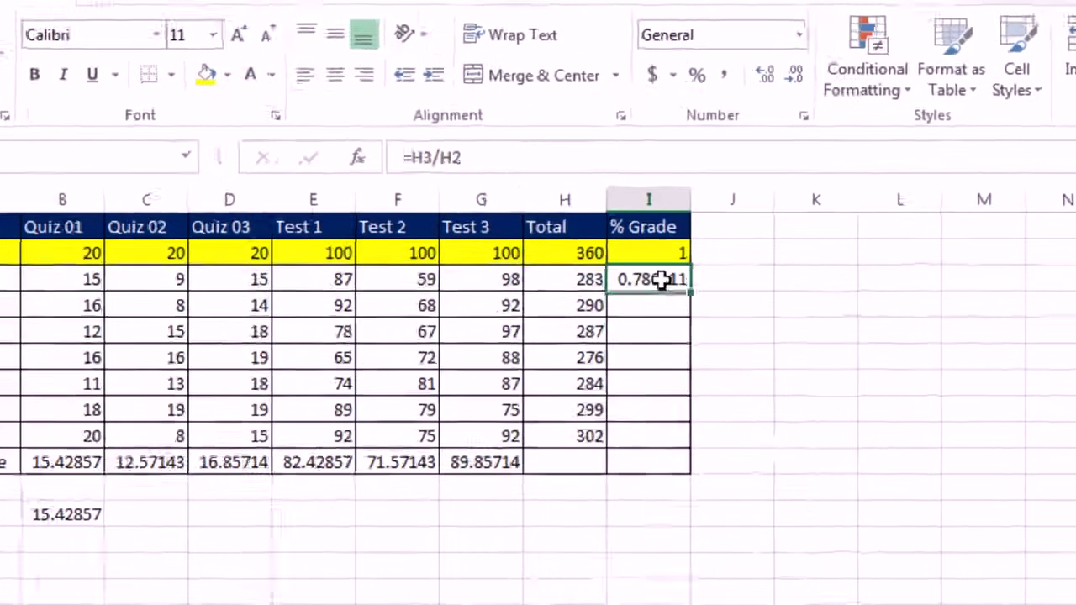
key("F2")
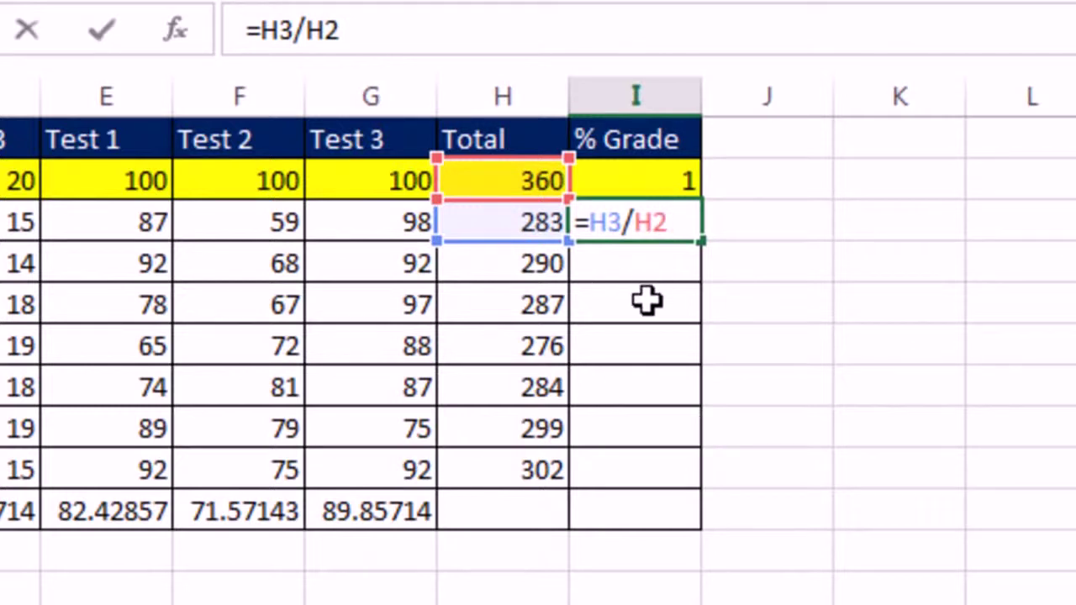
key("F4")
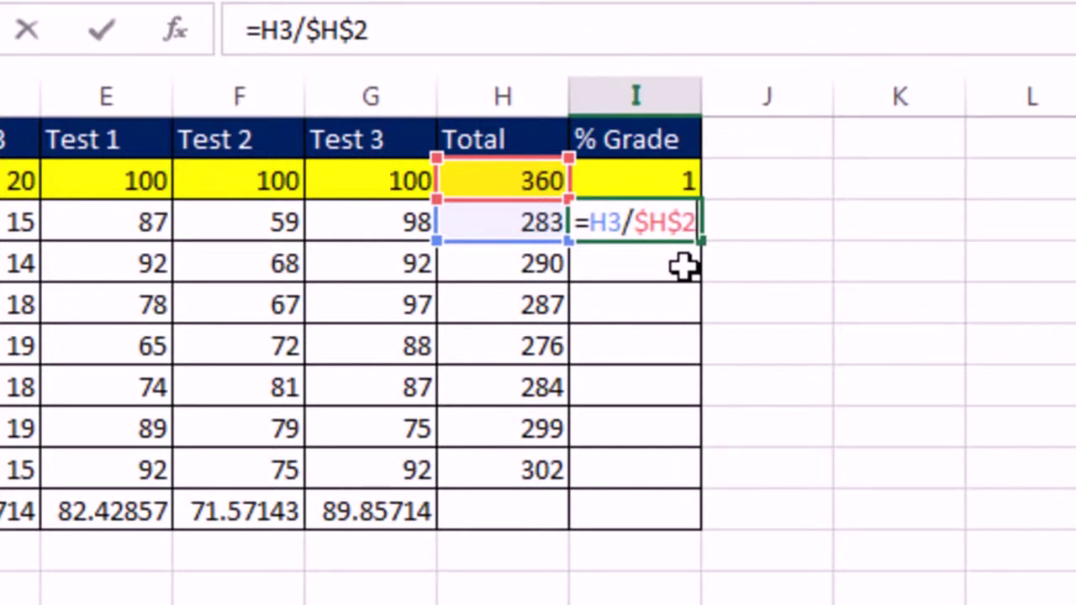
key("ctrl+Return")
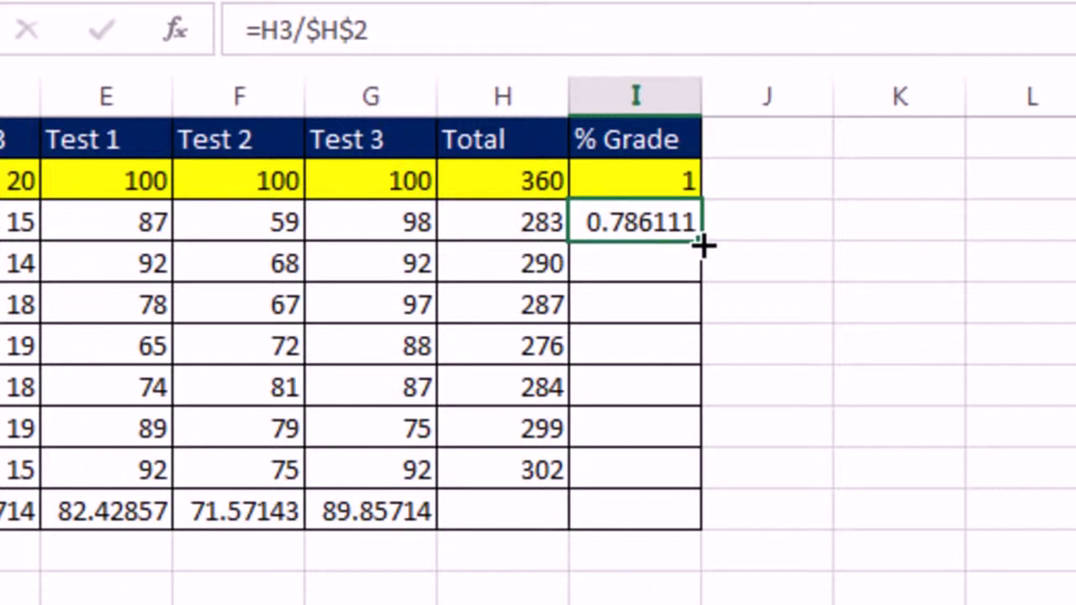
Step: Copy the locked % Grade formula from I3 down through I9 and check the references in I9
left_click_drag(703, 245, 703, 488)
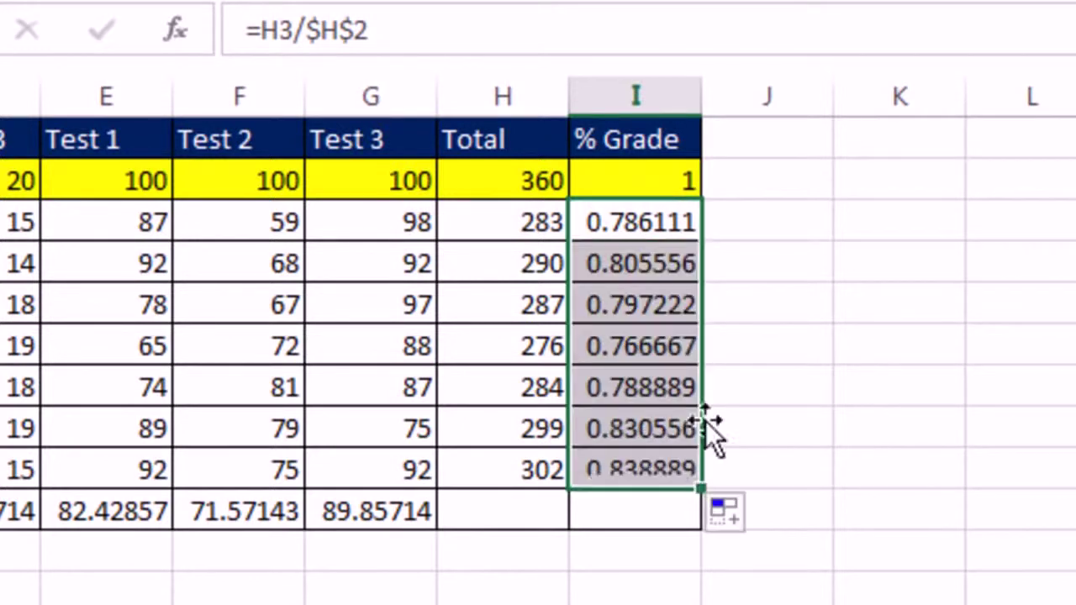
left_click(652, 465)
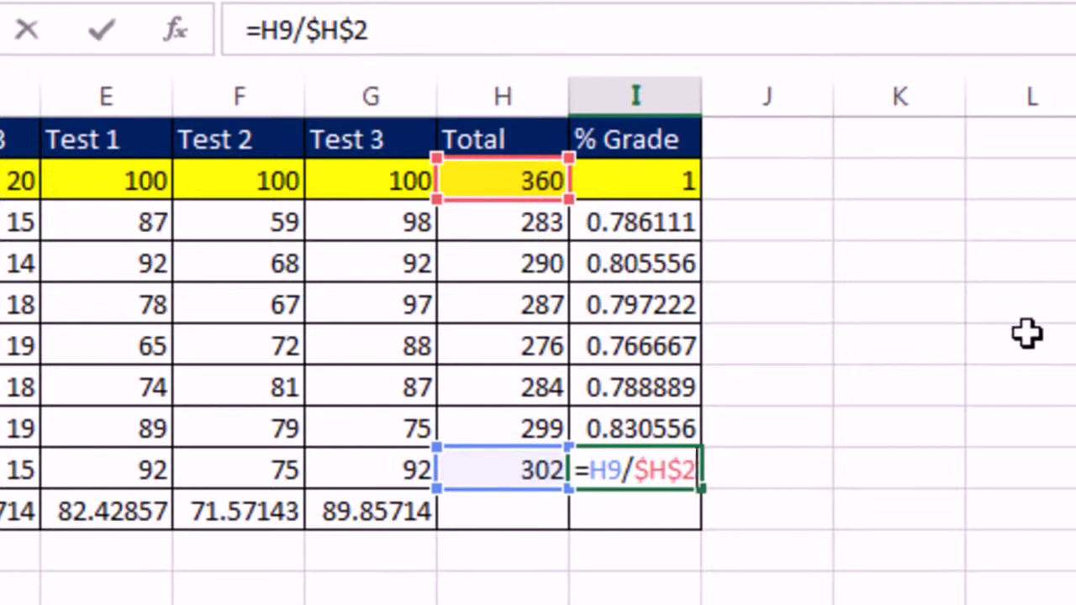
key("ctrl+Return")
Step: Clear the contents of I3:I9 and undo the clearing
left_click(641, 228)
left_click_drag(634, 265, 647, 468)
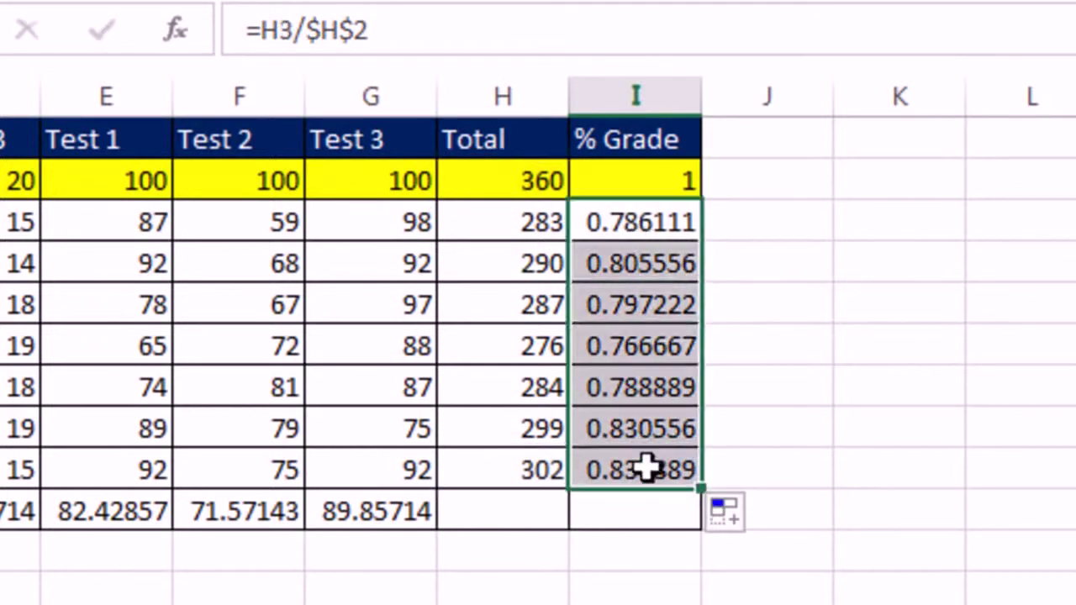
key("Delete")
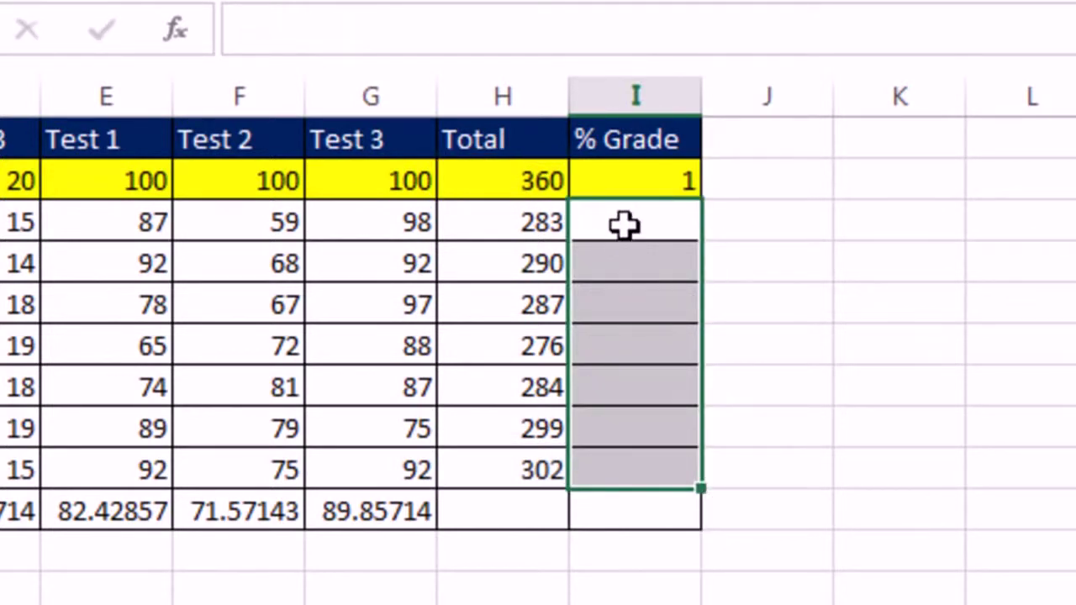
key("ctrl+z")
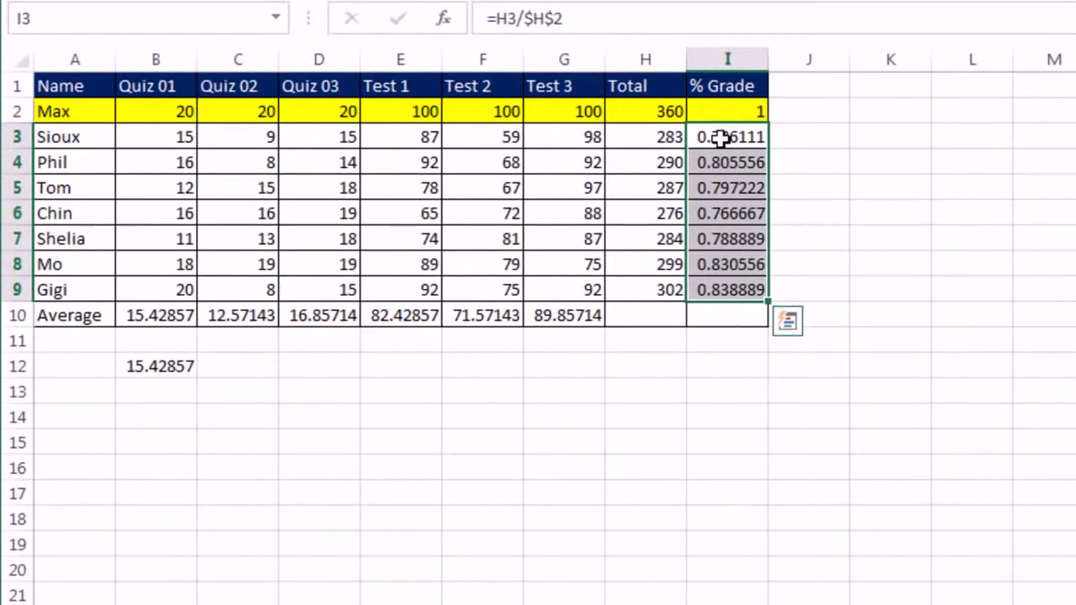
right_click(721, 139)
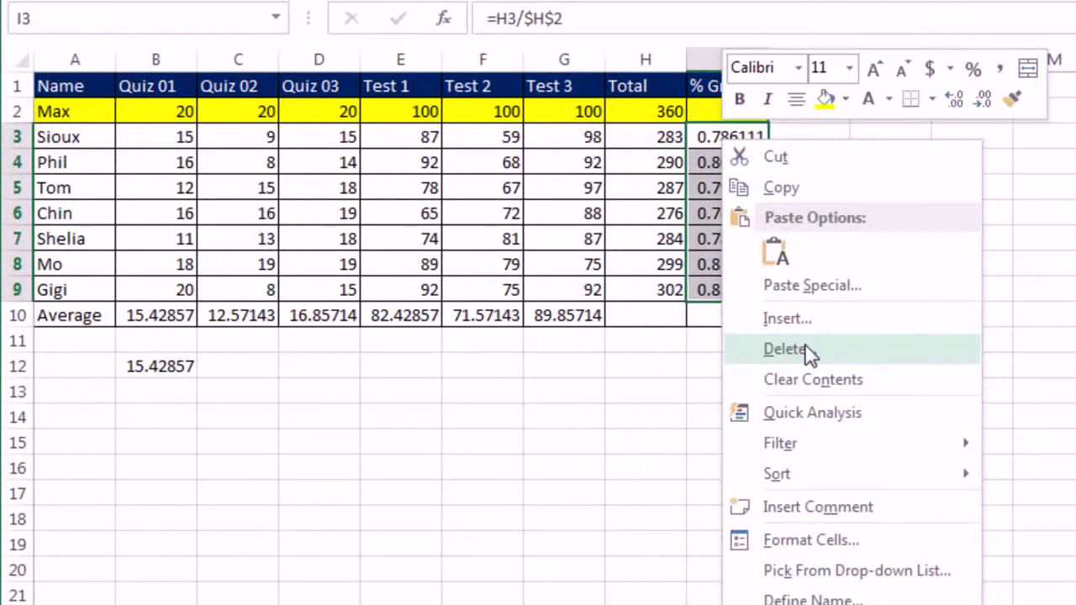
key("Escape")
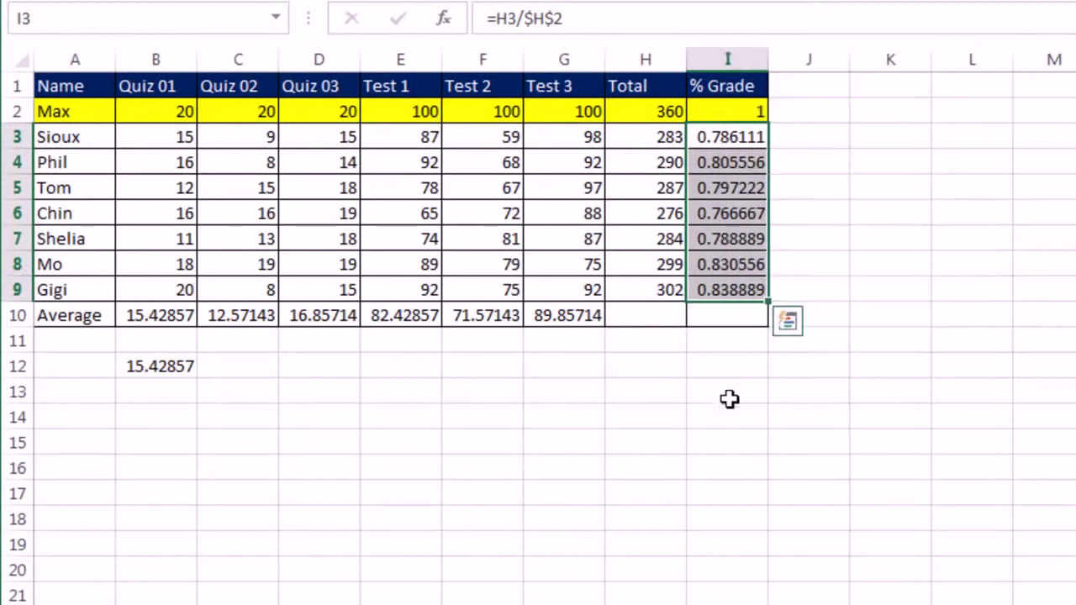
Step: Delete cell G4 with the Shift cells up option and undo the deletion
left_click(568, 161)
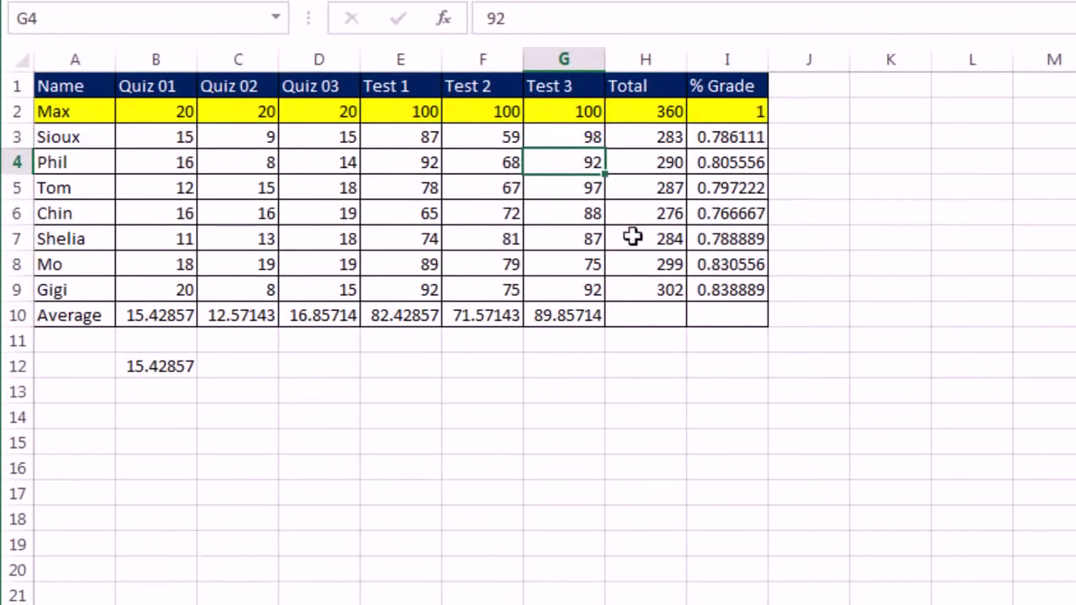
right_click(568, 161)
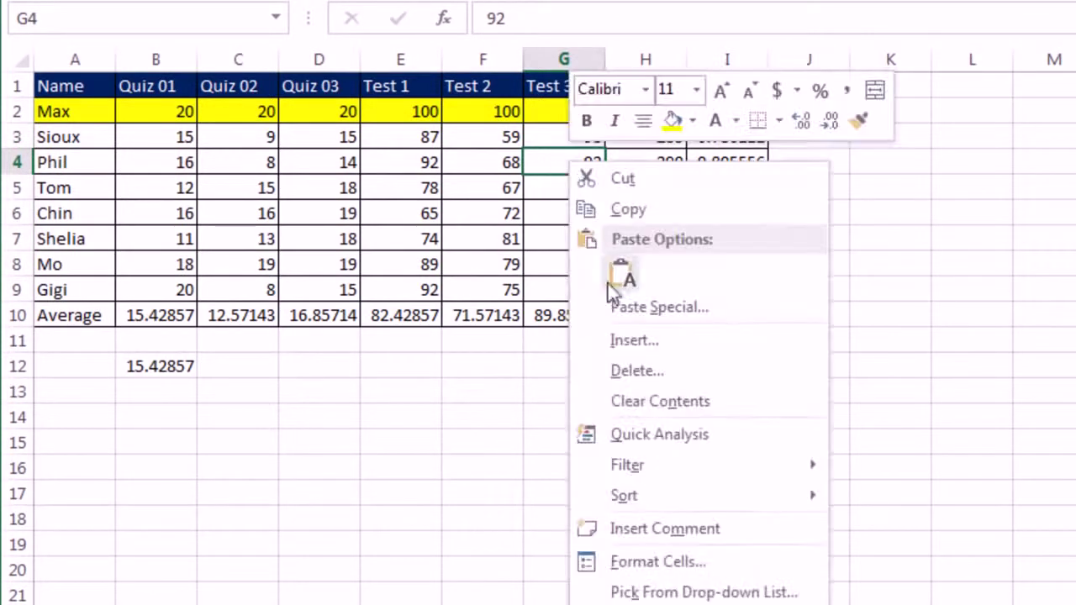
left_click(638, 373)
left_click_drag(611, 263, 720, 125)
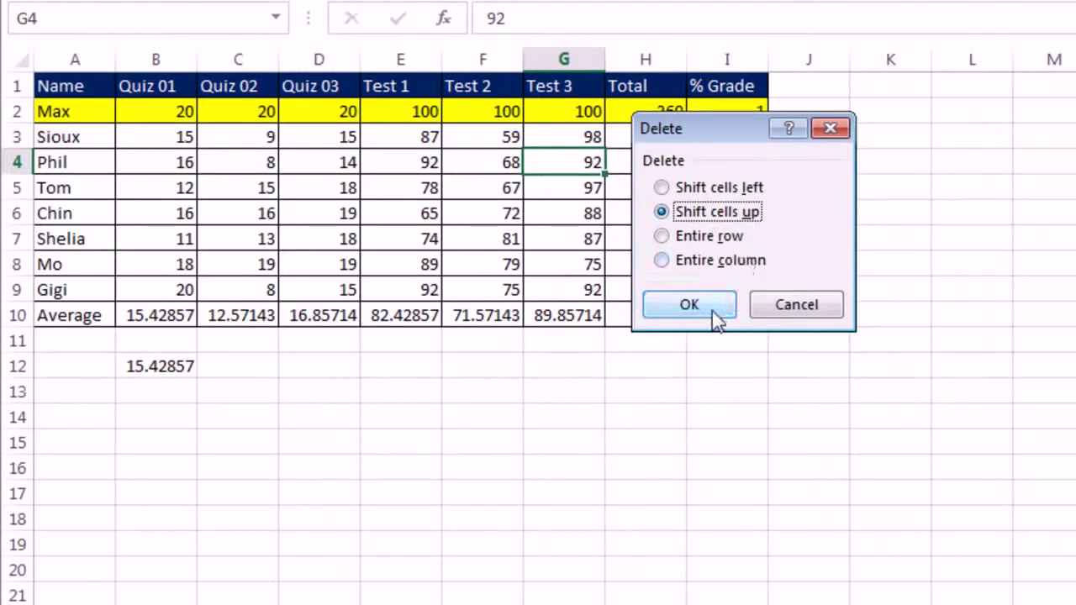
left_click(689, 305)
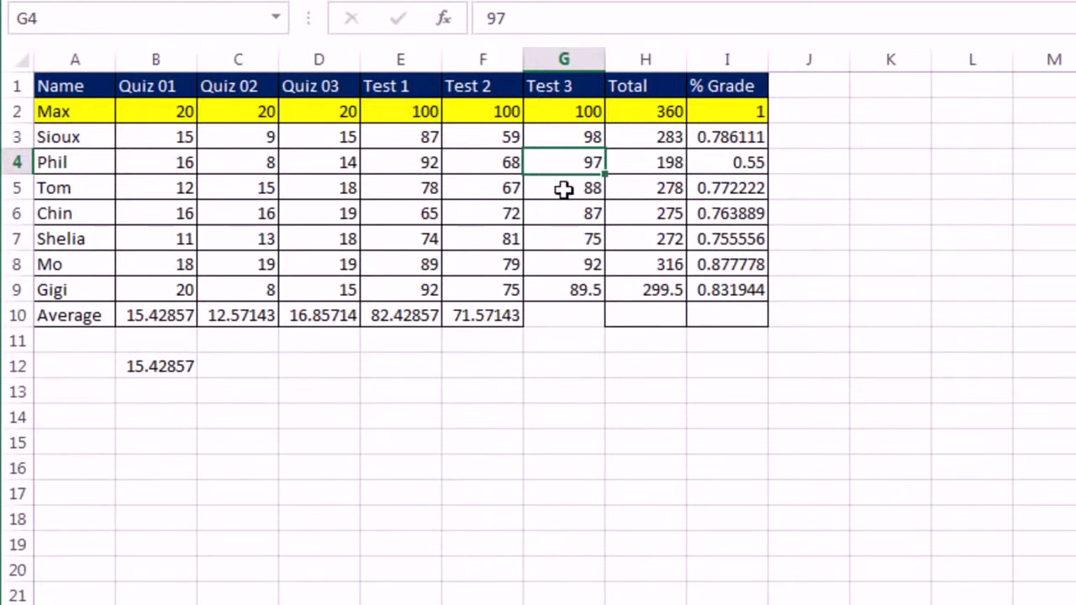
key("ctrl+z")
right_click(592, 168)
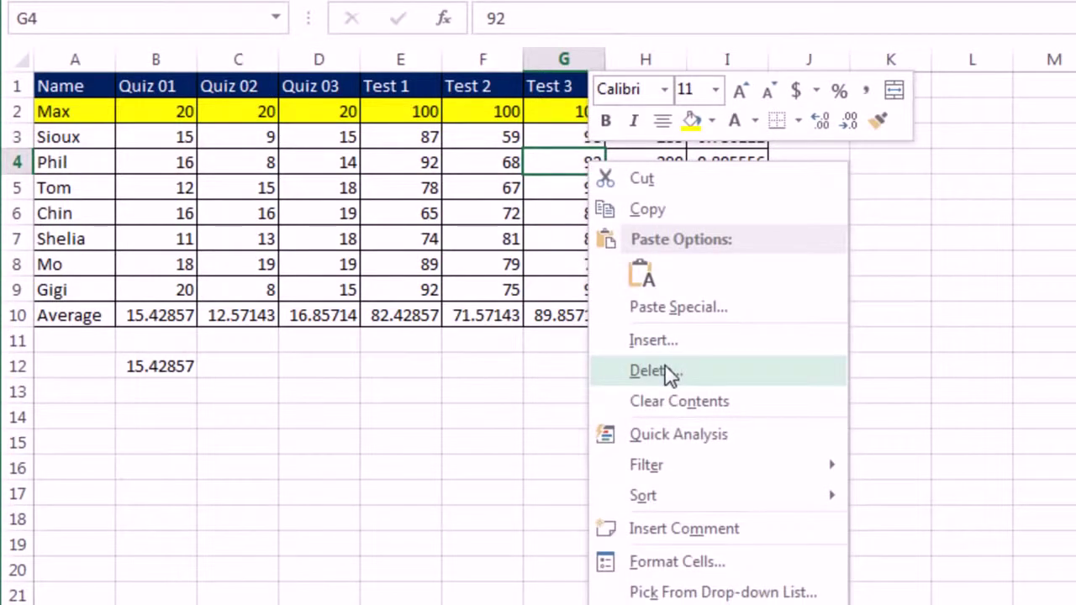
key("Escape")
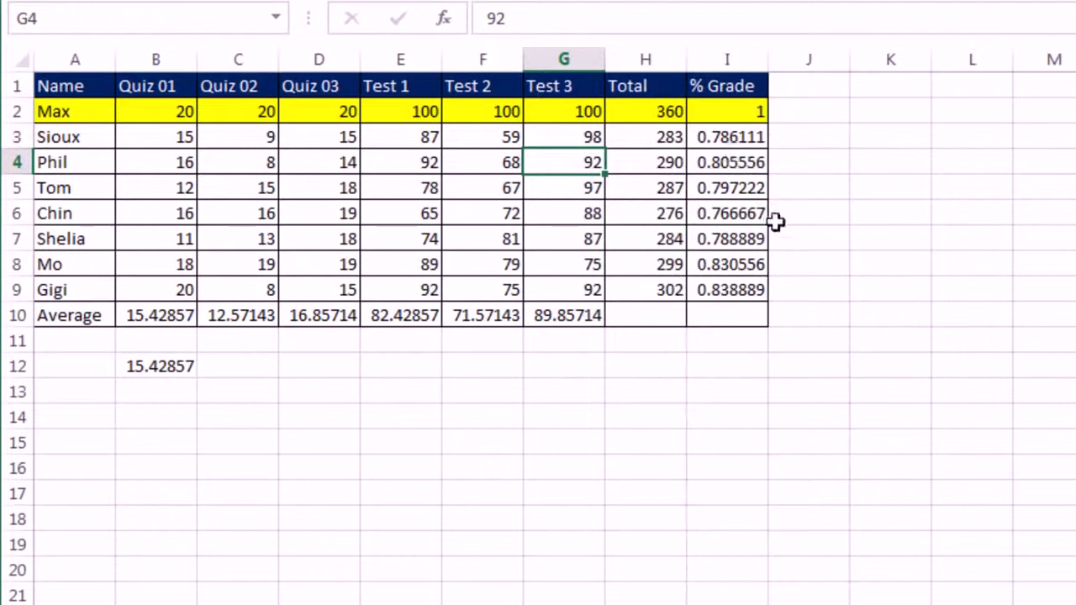
Step: Clear the contents of the % Grade cells I3:I9
left_click_drag(732, 137, 743, 300)
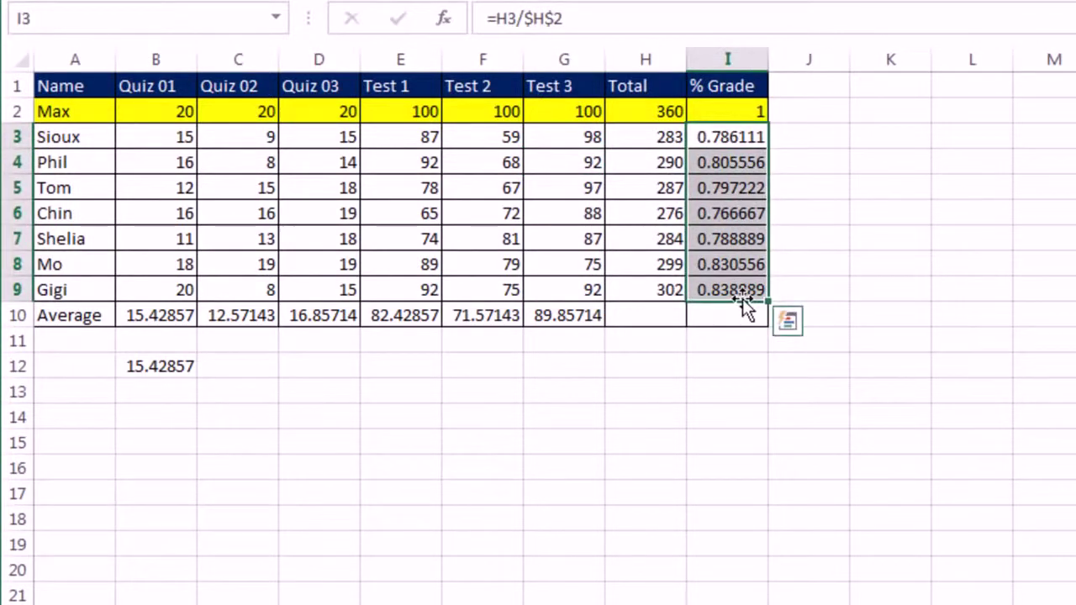
key("Delete")
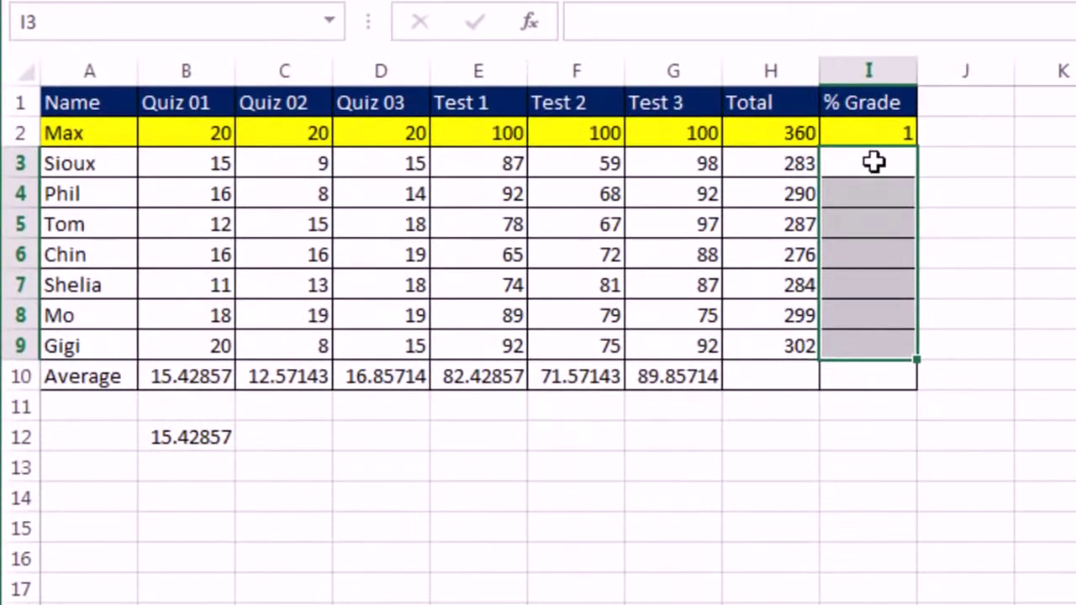
Step: Start a % Grade formula in I3 that divides Sioux's total by the maximum total, =H3/H2
left_click(728, 137)
type("=")
key("Left")
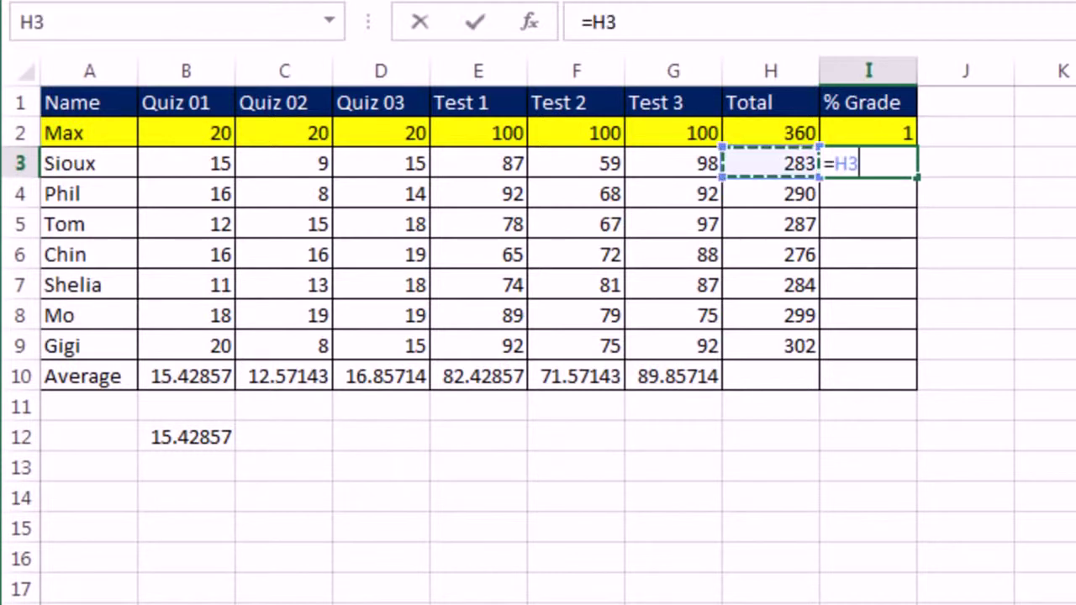
type("/")
key("Left")
key("Up")
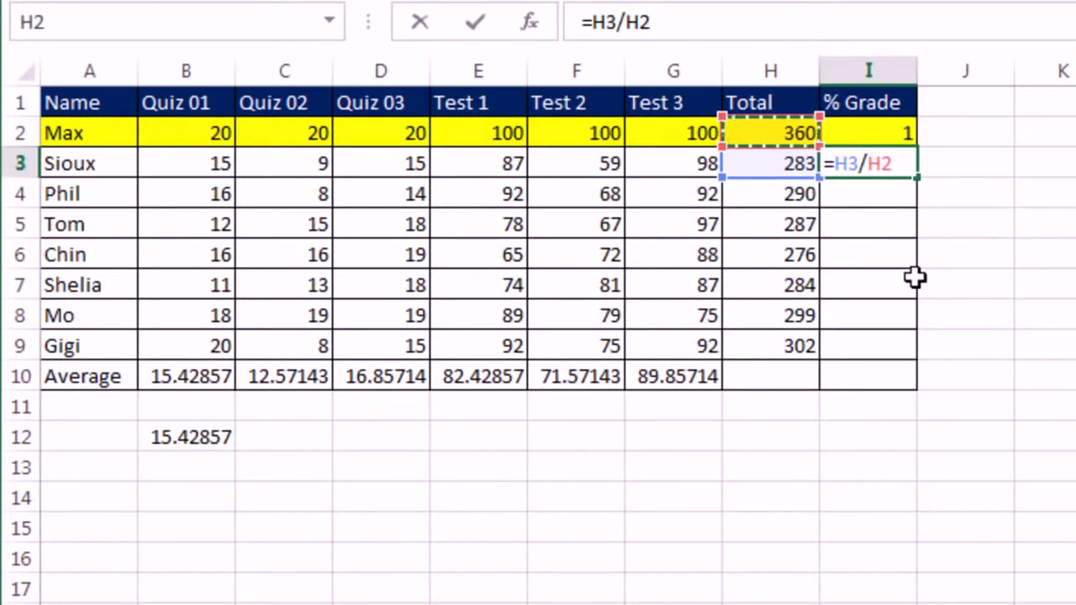
Step: Lock the H2 reference in the I3 formula as the absolute reference $H$2 and enter the formula
left_click(880, 165)
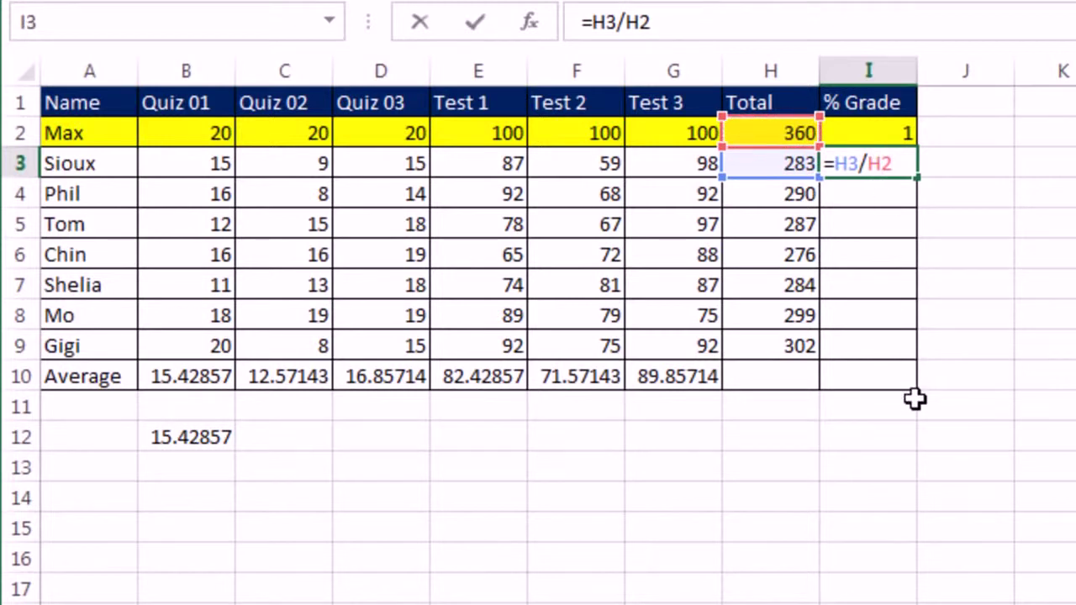
left_click(867, 164)
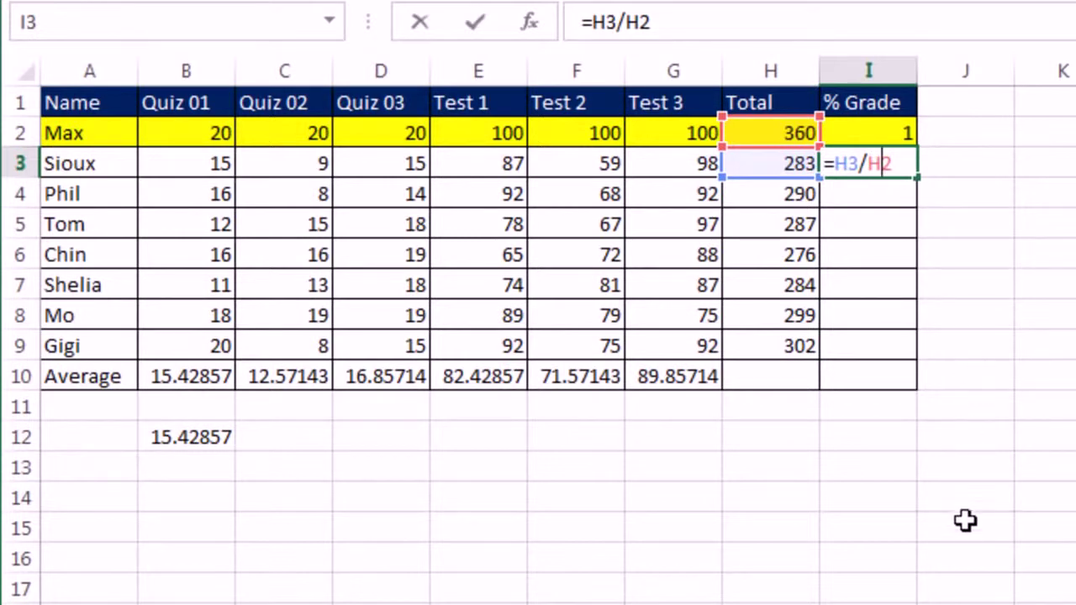
key("F4")
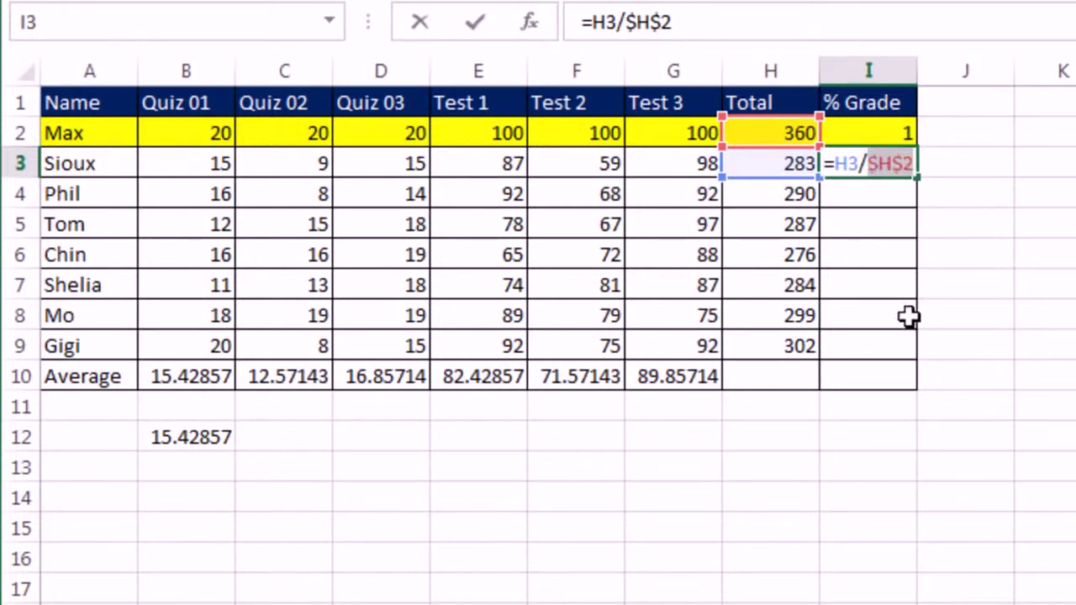
left_click(770, 132)
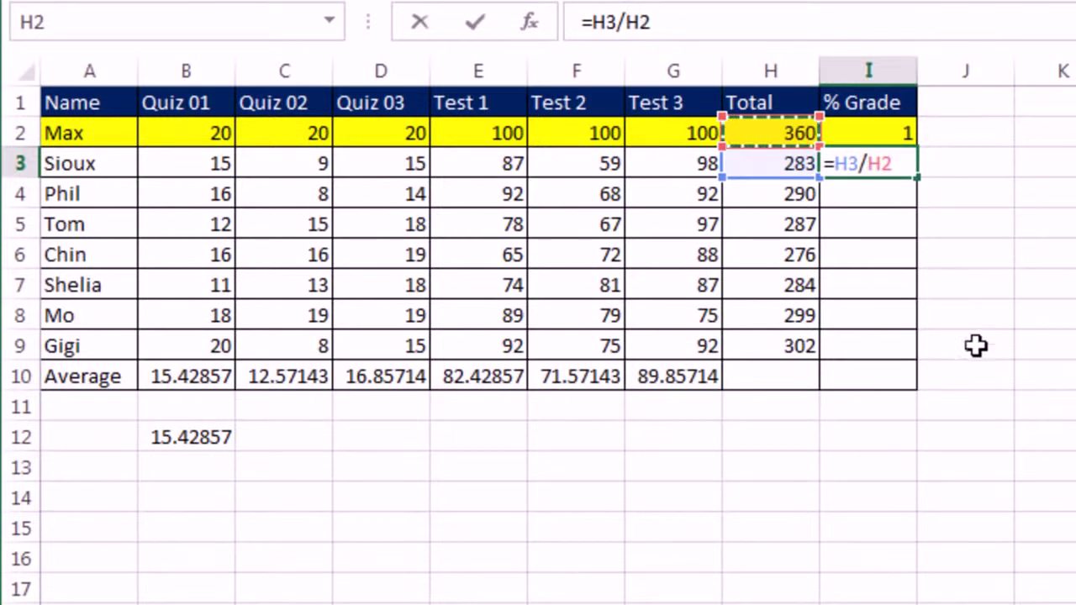
key("F4")
left_click(773, 132)
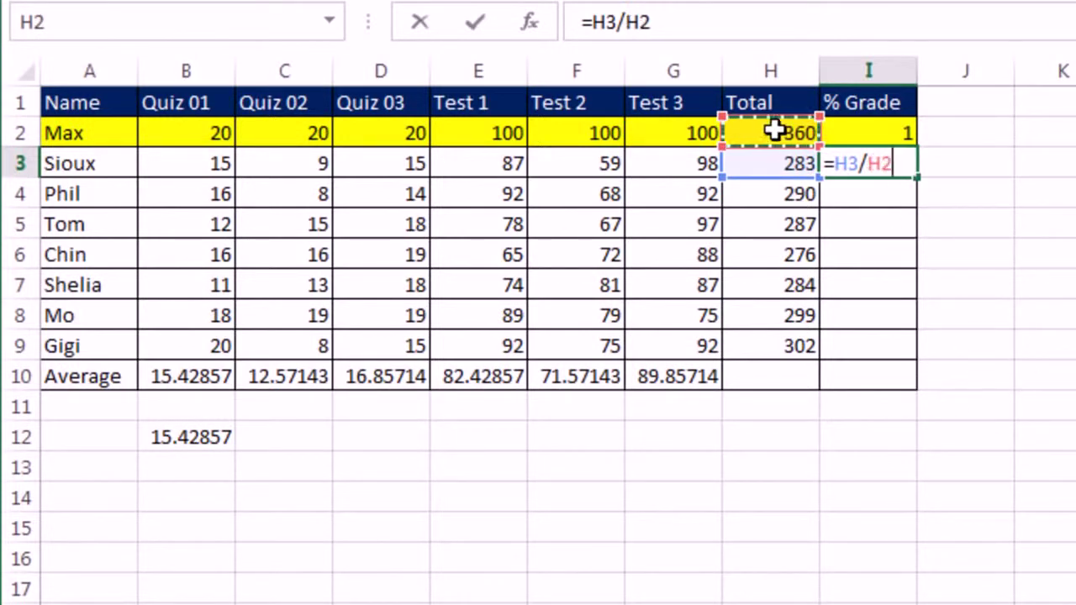
left_click(867, 164)
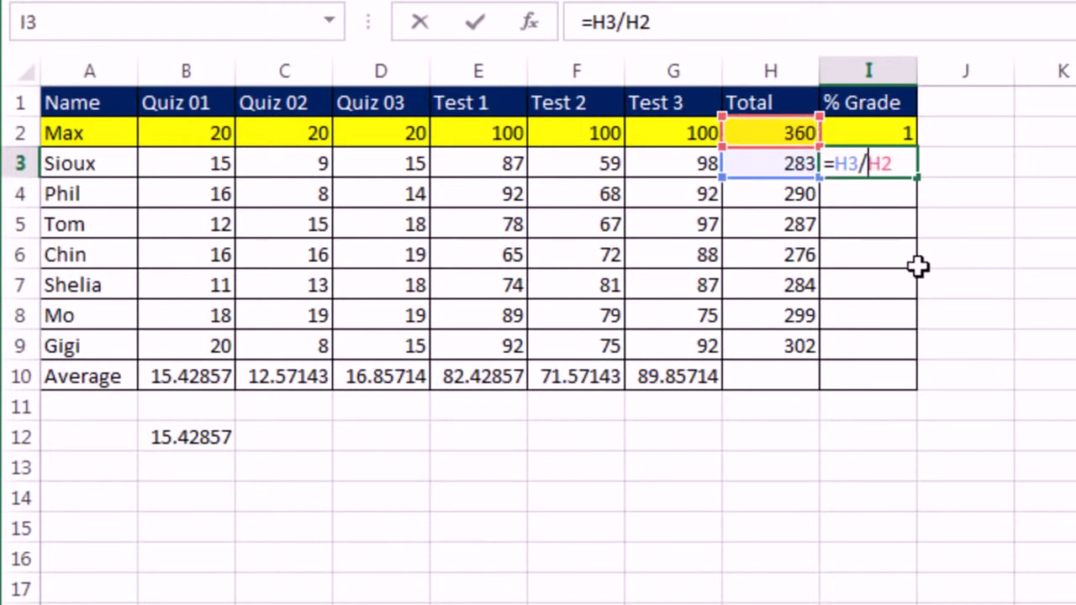
key("F4")
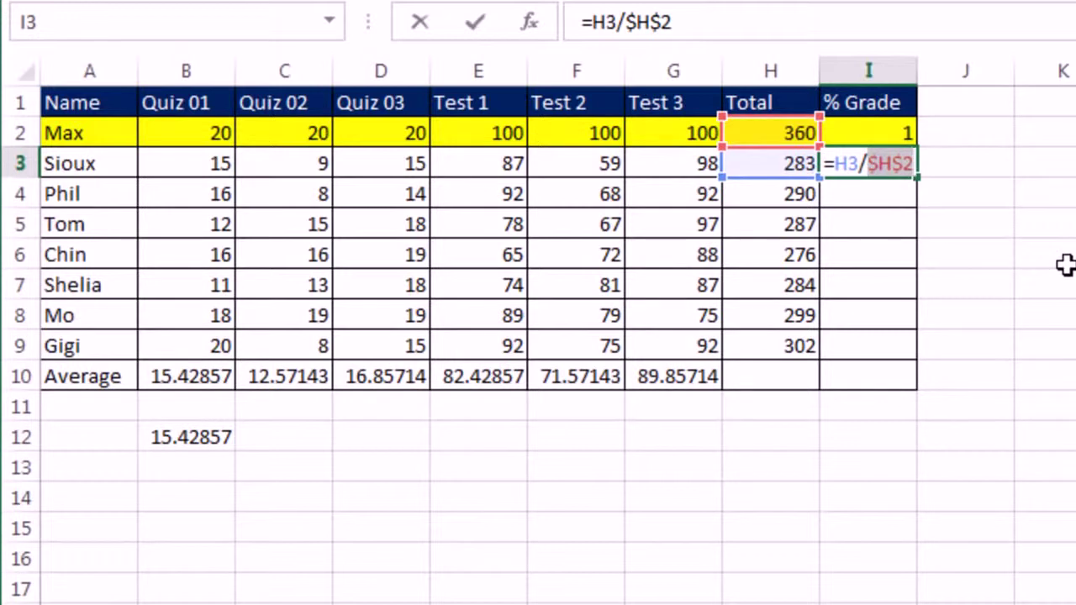
key("ctrl+Return")
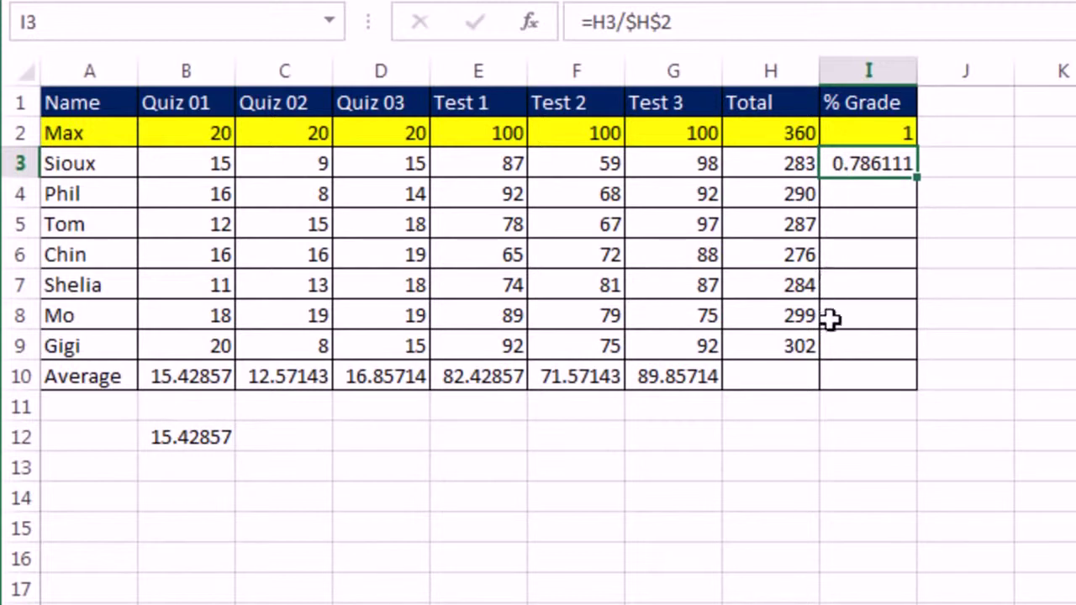
Step: Copy the formula from I3 down through I9 and check the cell references in I9
double_click(916, 179)
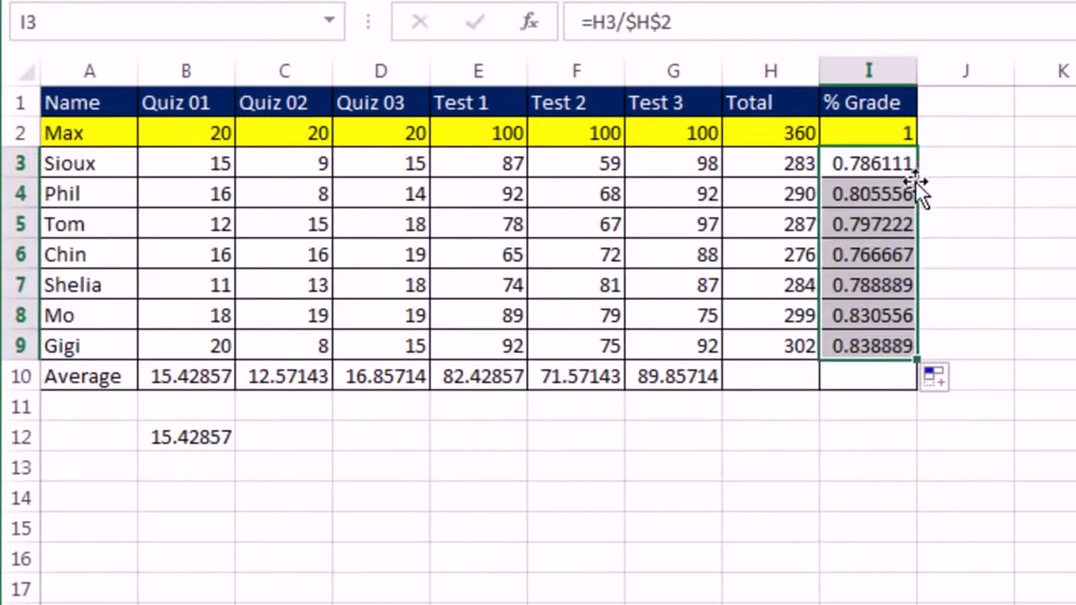
left_click(887, 346)
key("F2")
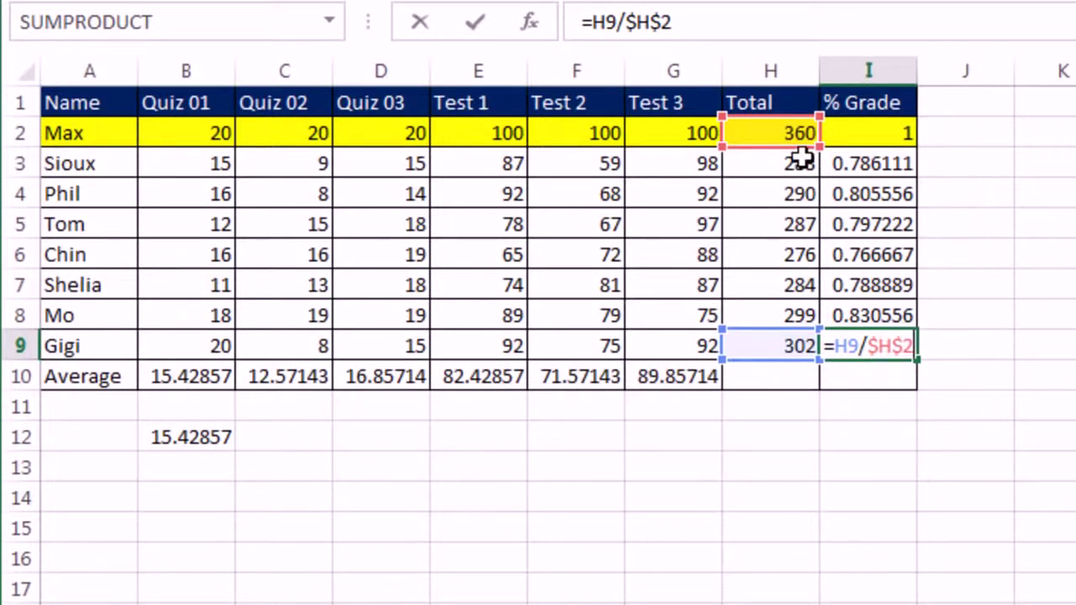
key("ctrl+Return")
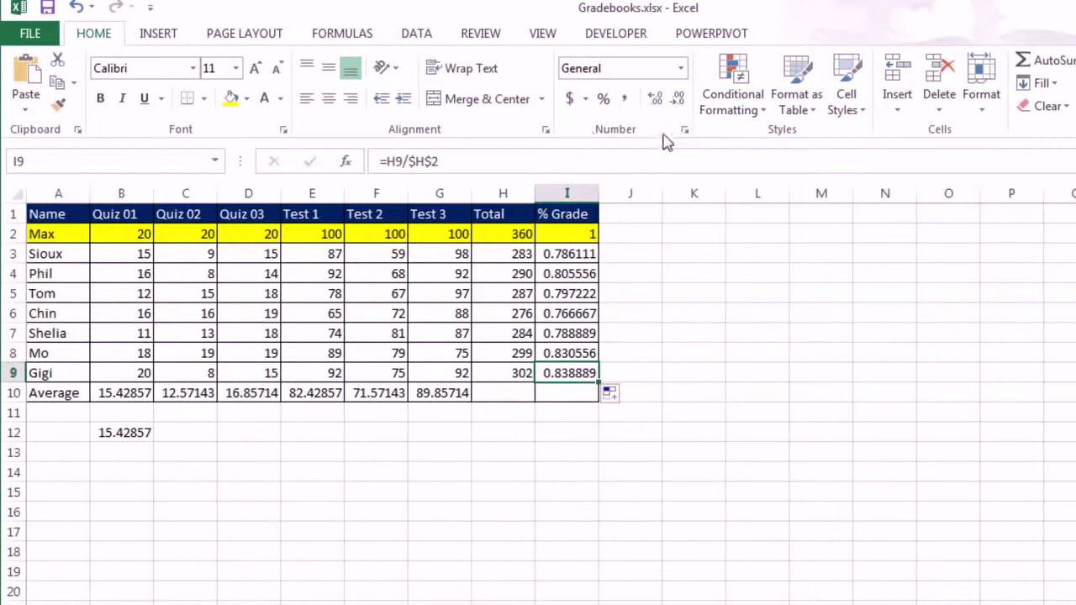
left_click_drag(572, 213, 47, 225)
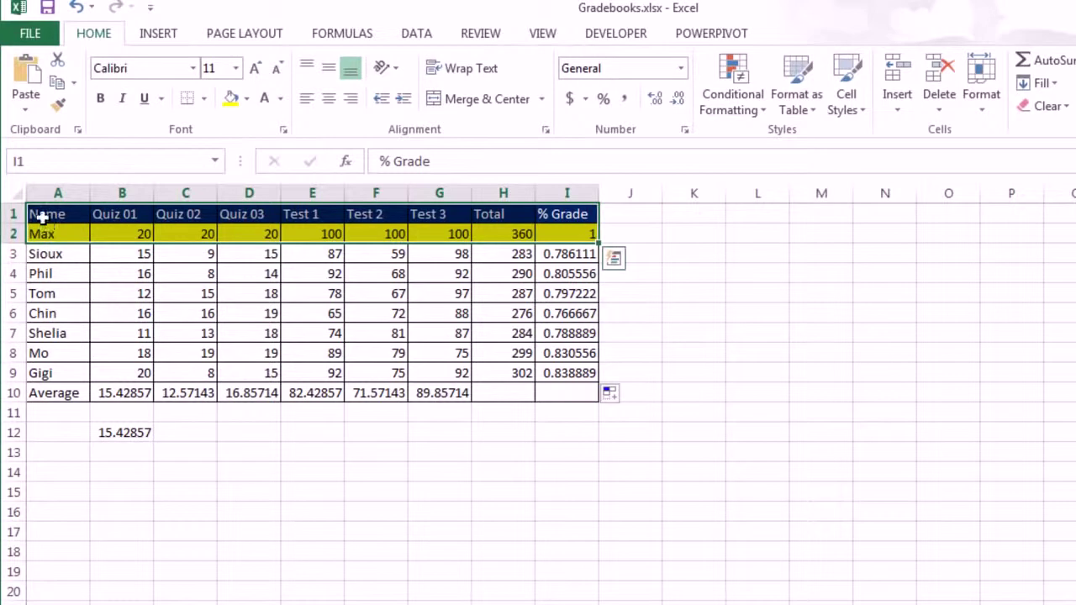
left_click(188, 214)
left_click(190, 233)
left_click(238, 292)
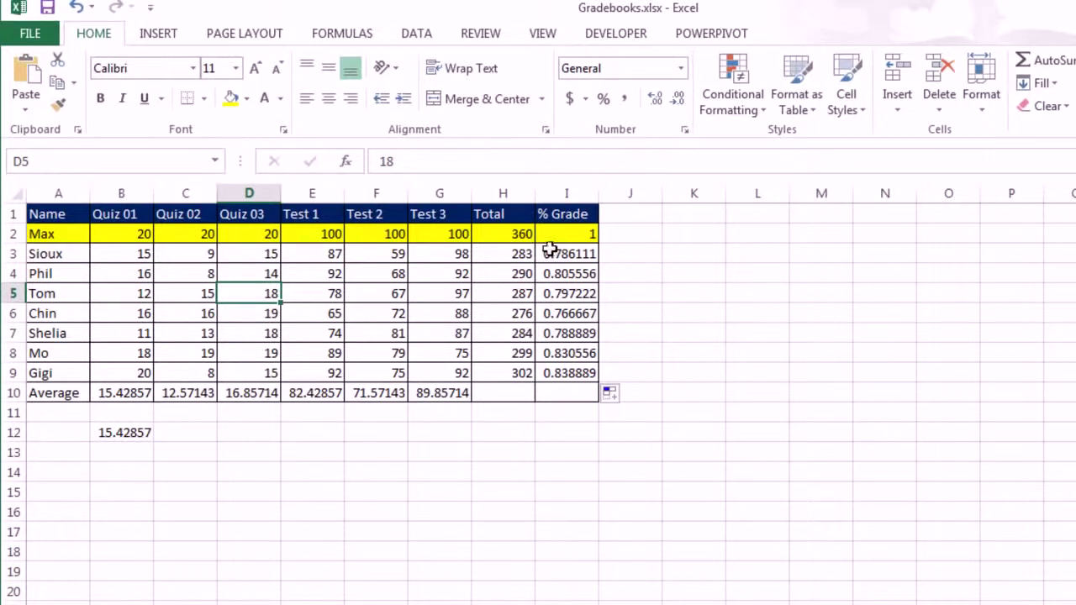
Step: Apply the Percentage number format to the % Grade cells I2:I9 and undo the formatting
left_click_drag(549, 234, 556, 367)
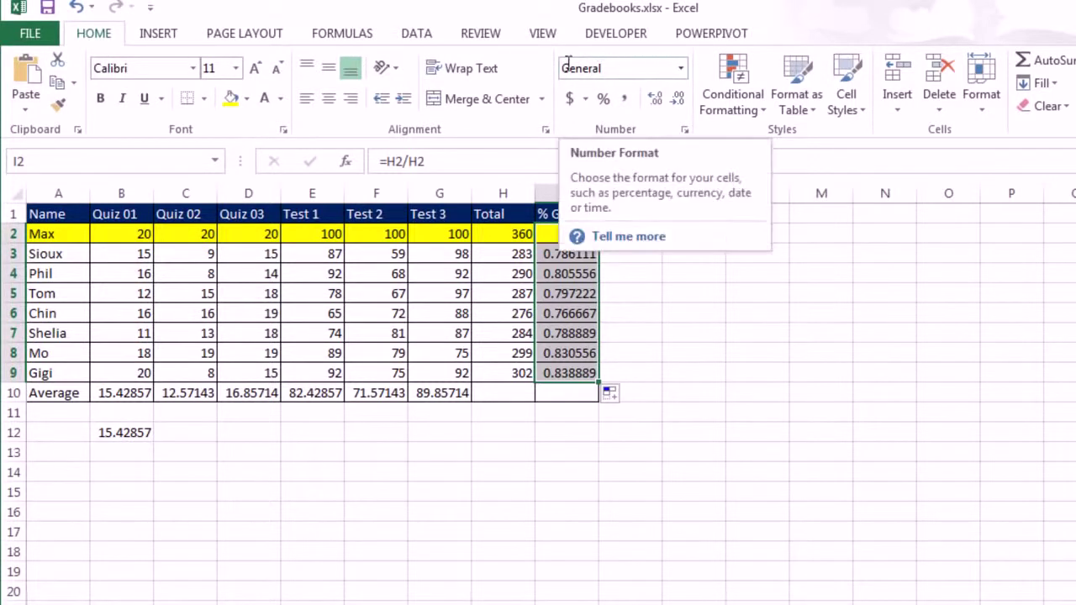
left_click(682, 69)
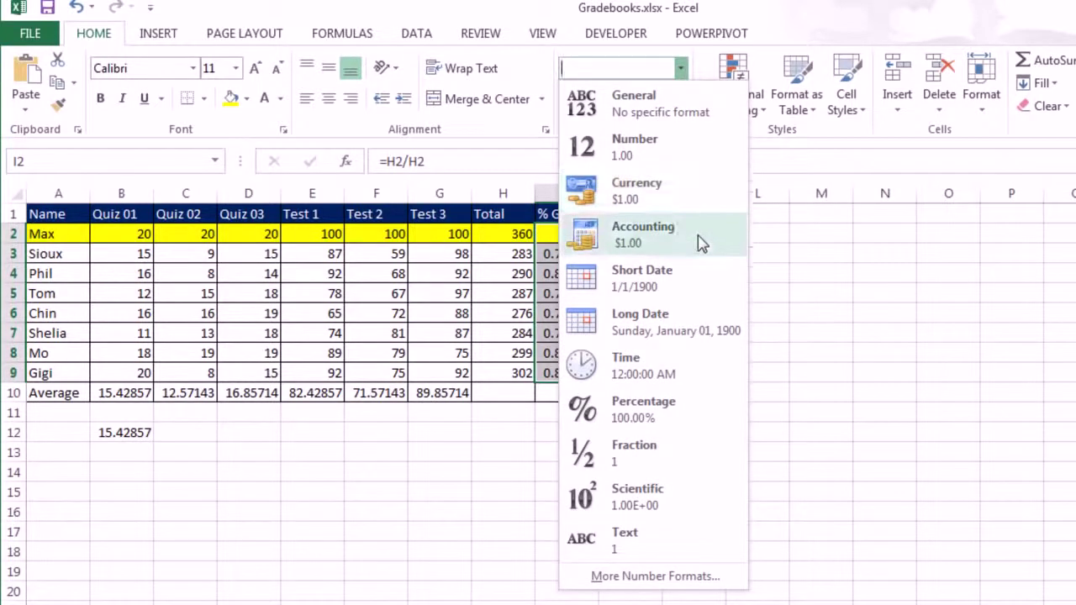
left_click(634, 420)
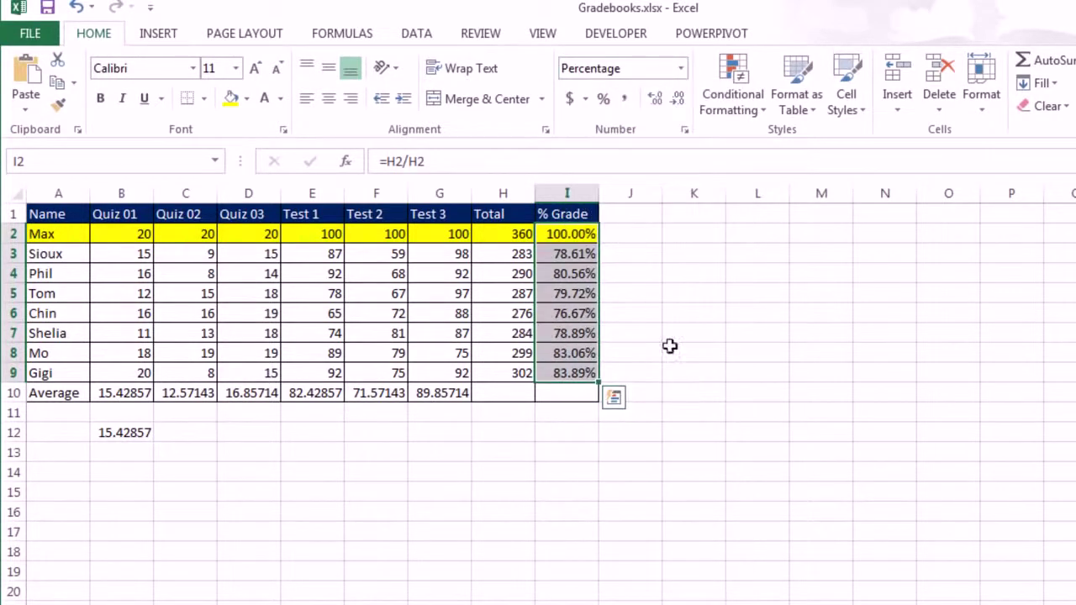
key("ctrl+z")
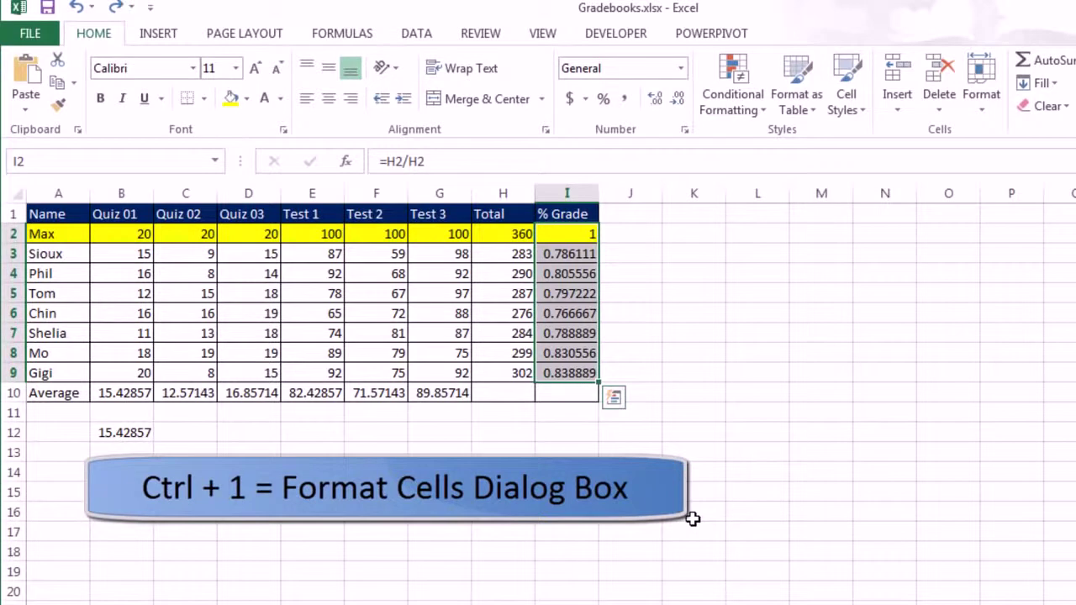
Step: Format I2:I9 as Percentage with 1 decimal place using the Format Cells dialog
key("ctrl+1")
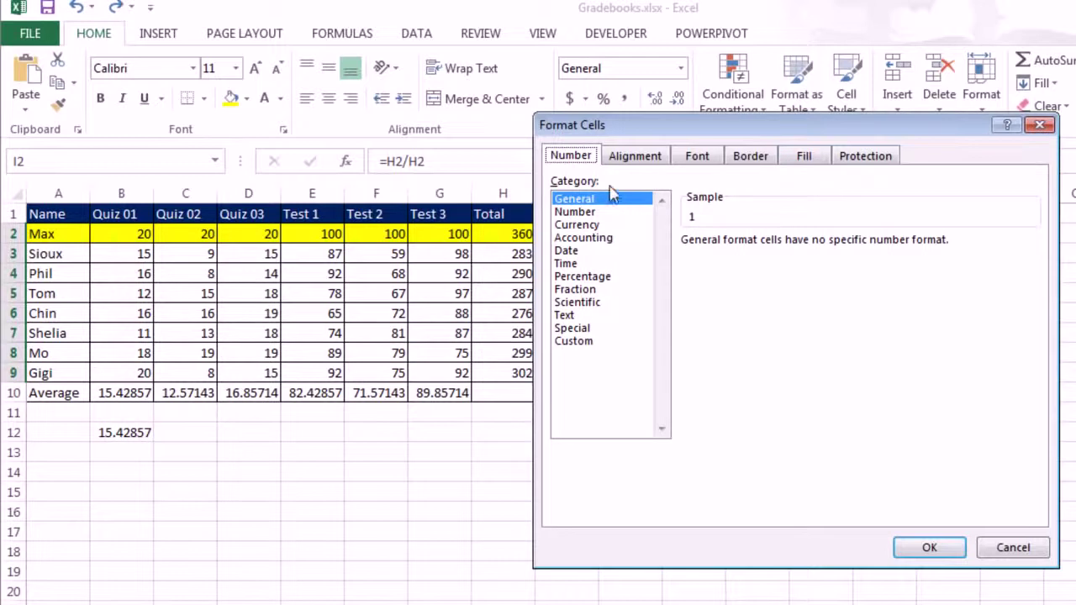
left_click(608, 277)
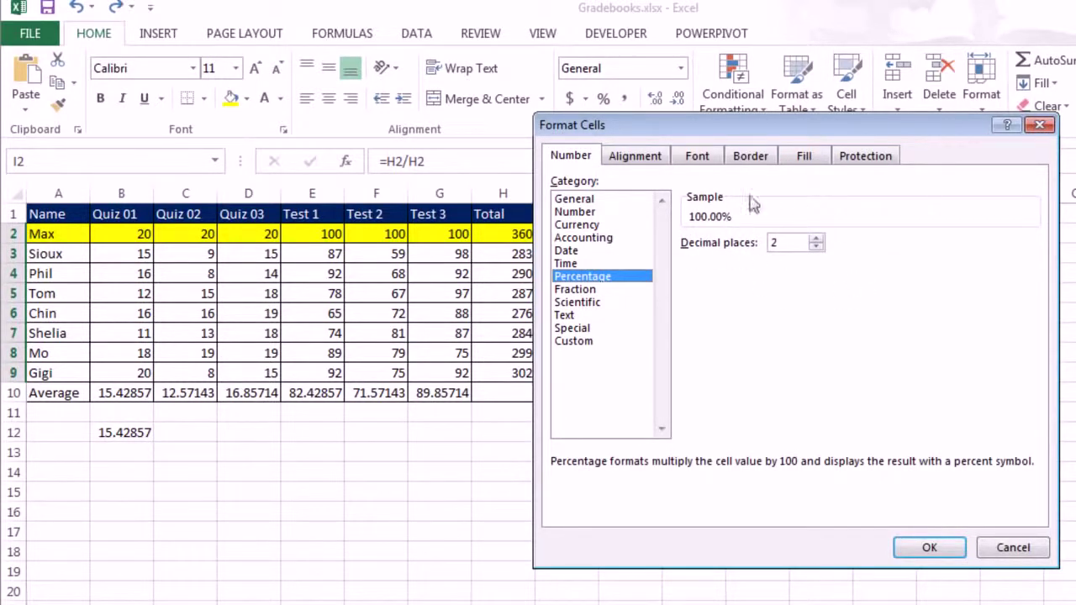
left_click(816, 246)
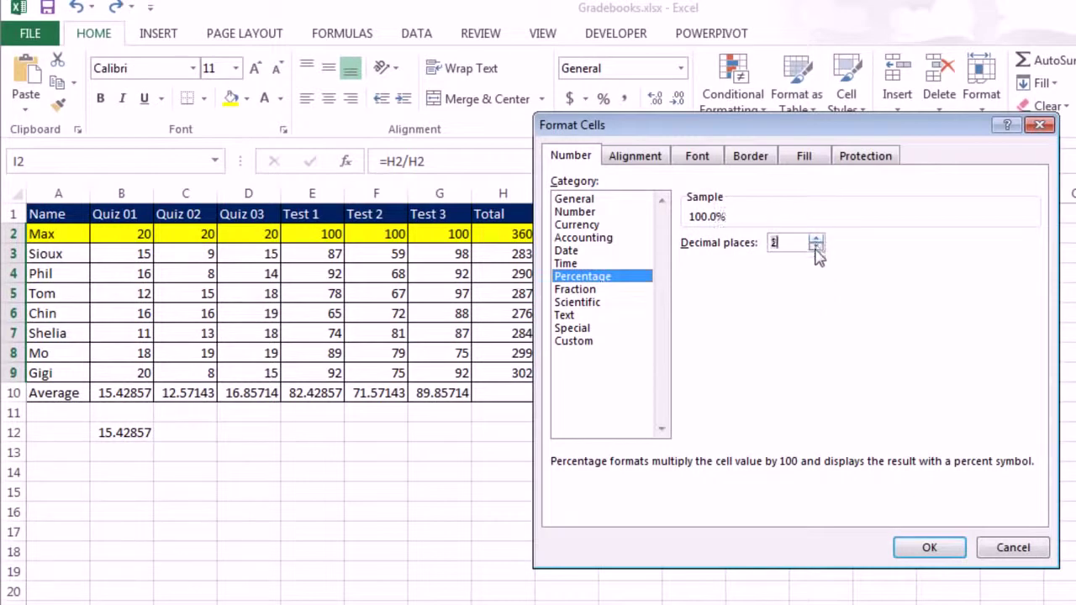
left_click(929, 549)
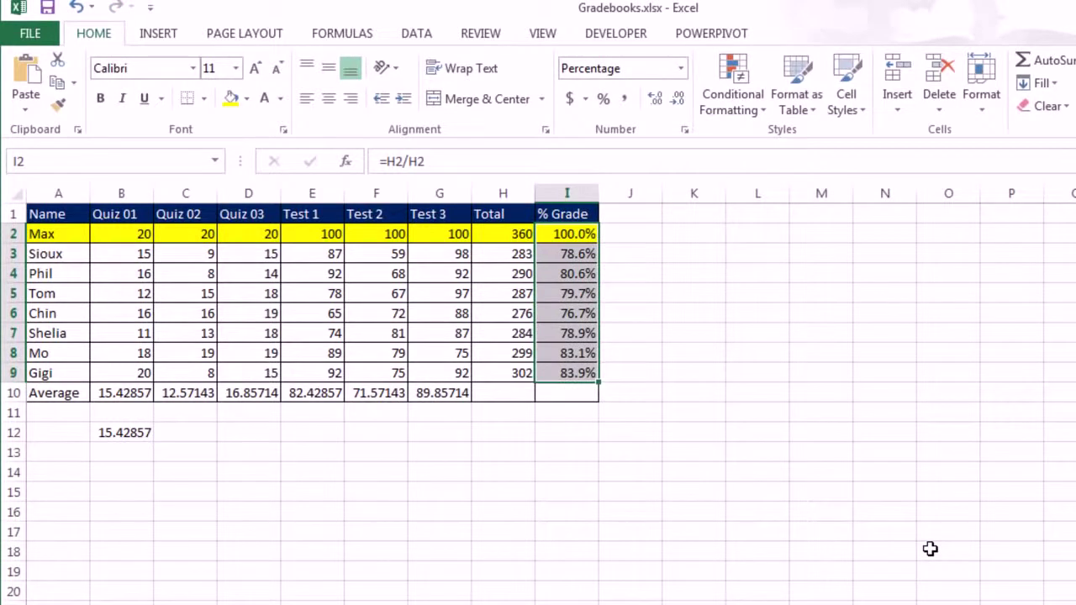
Step: Reset I2:I9 to the General number format and reapply the standard Percentage format
left_click(681, 68)
left_click(687, 72)
left_click(680, 69)
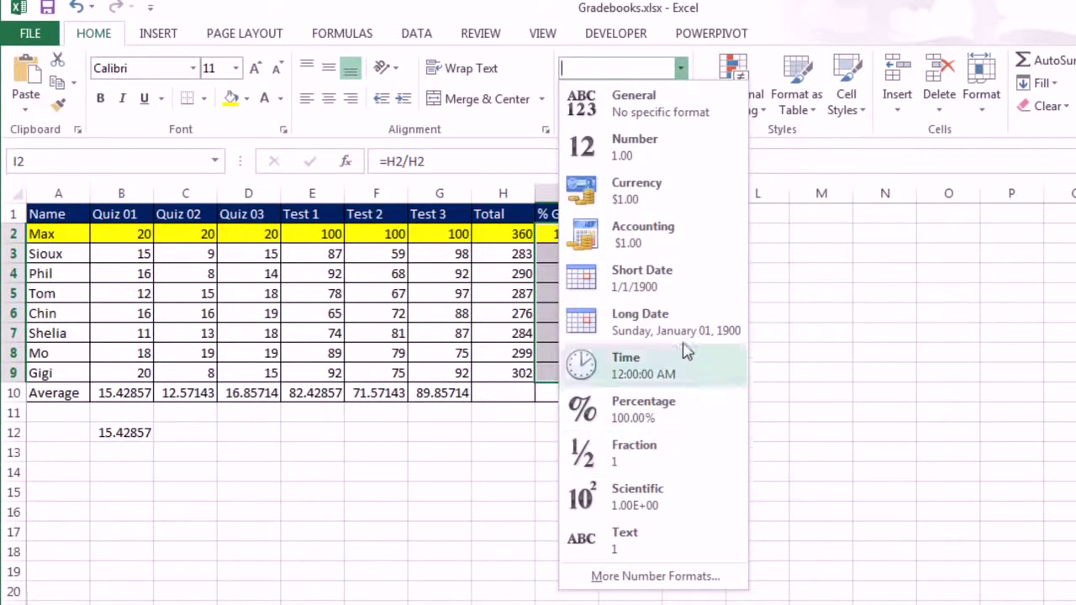
left_click(632, 103)
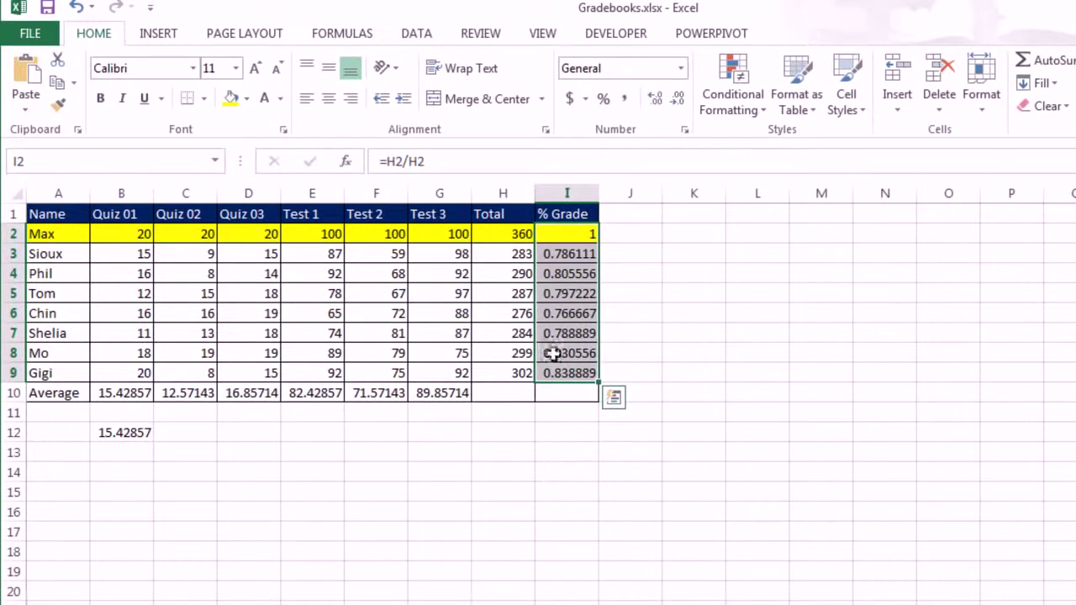
left_click(680, 68)
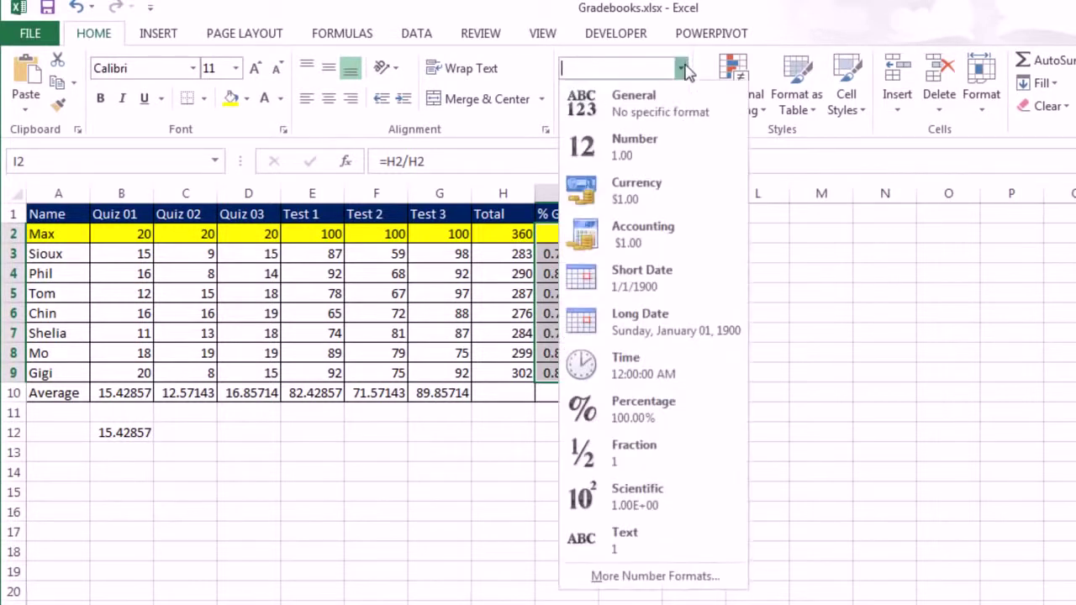
left_click(659, 411)
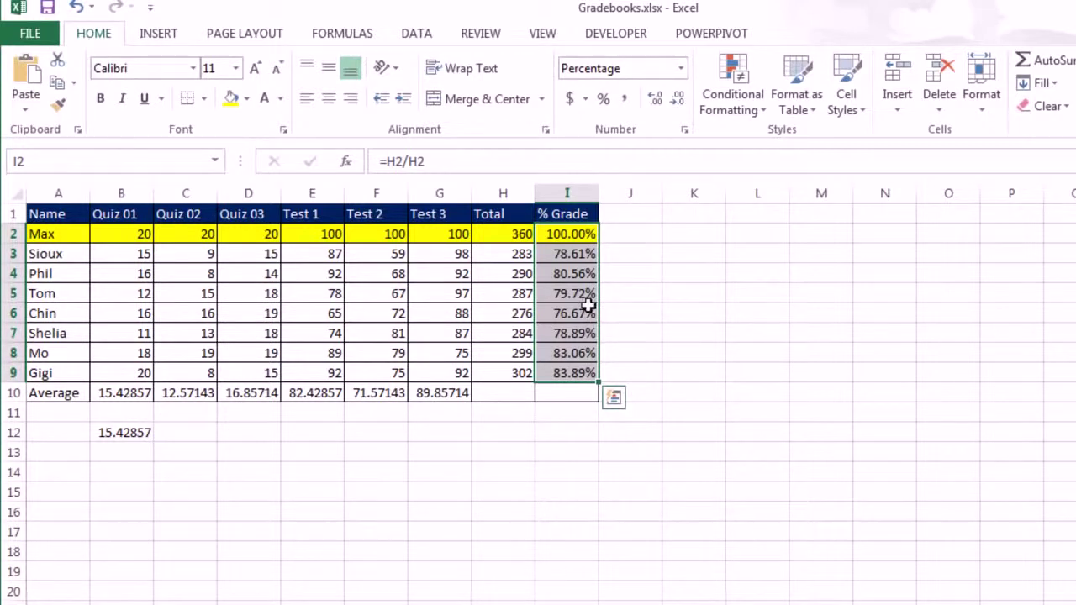
Step: Enter the formula =100*I5 in M5 and inspect the cell it references
left_click(834, 295)
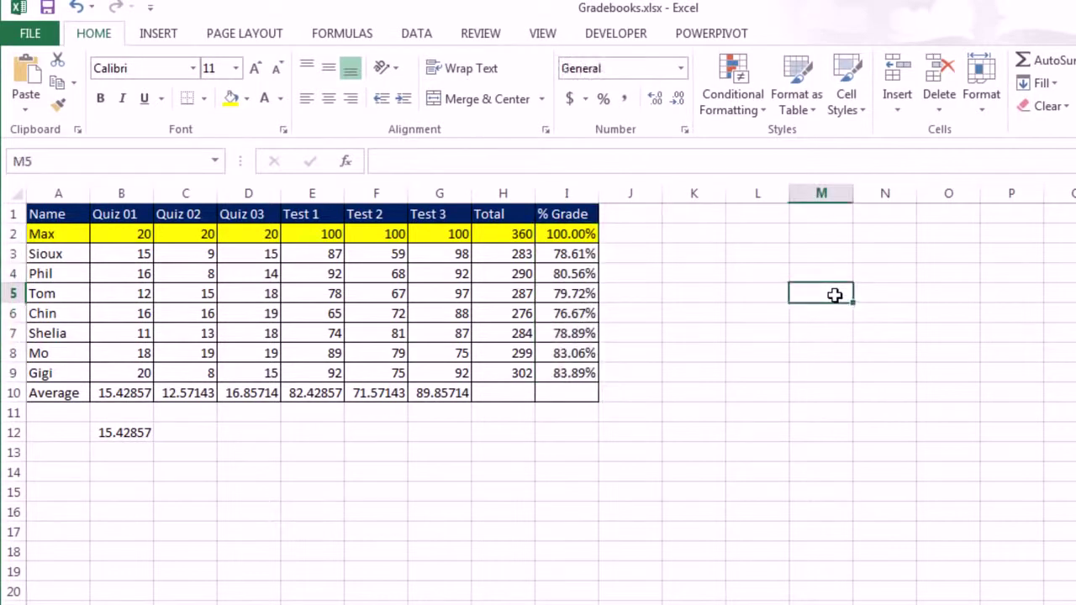
type("=100*")
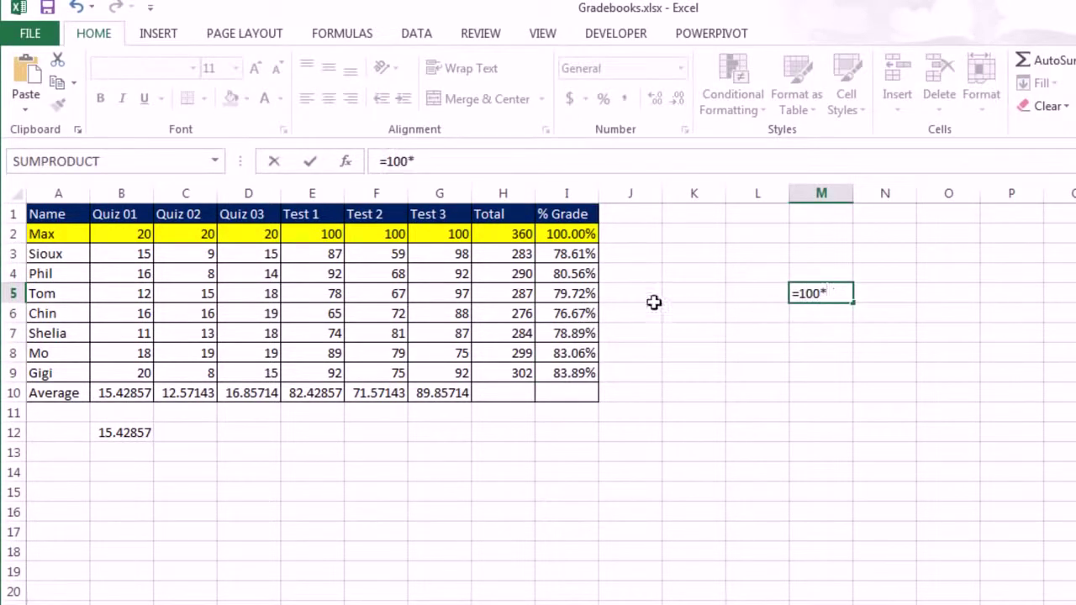
left_click(558, 289)
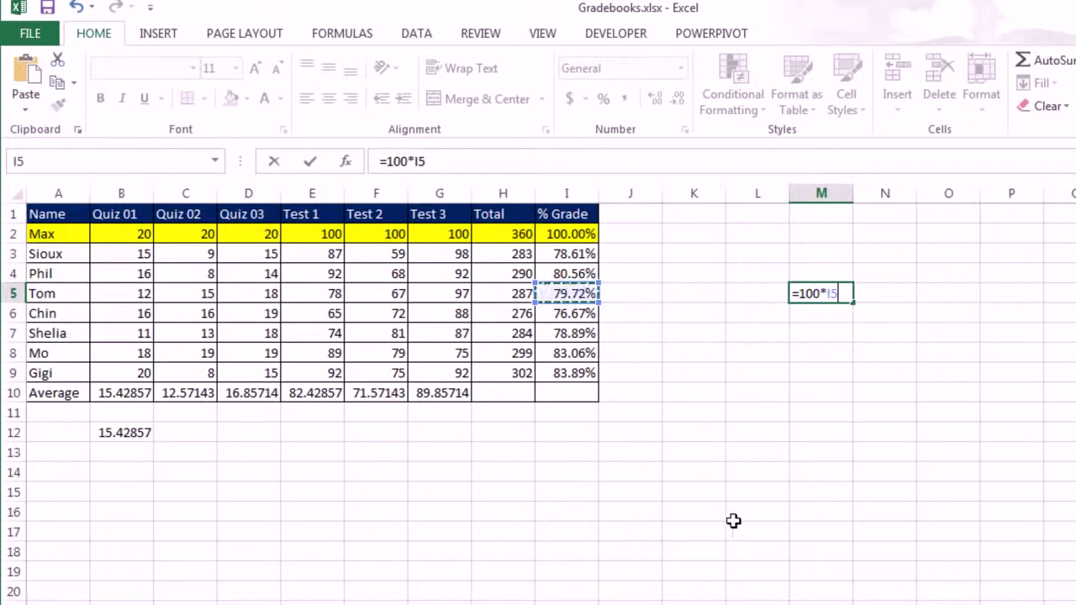
key("ctrl+Return")
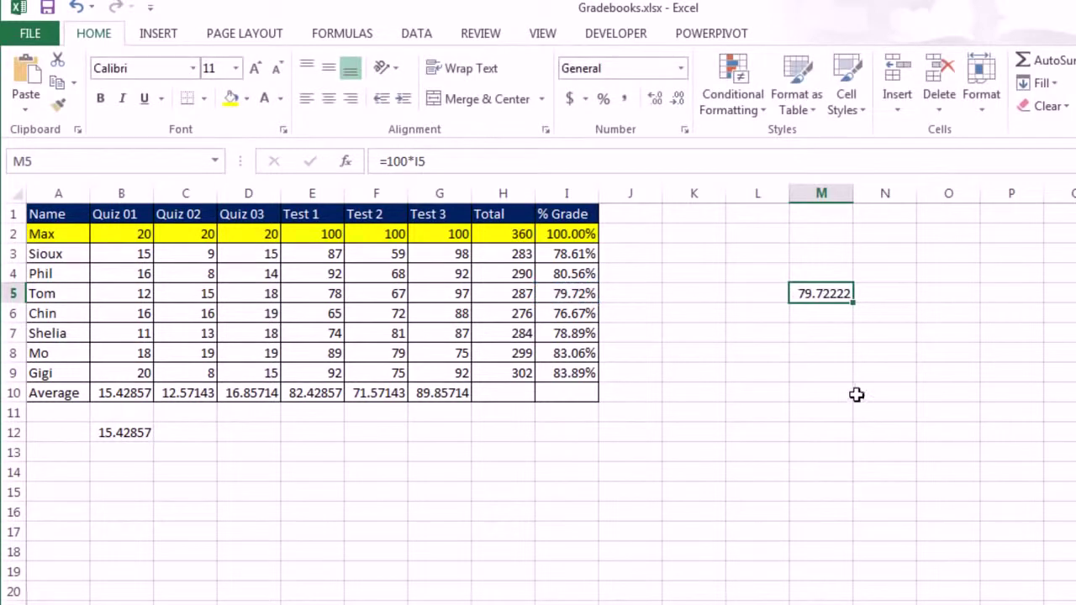
double_click(838, 293)
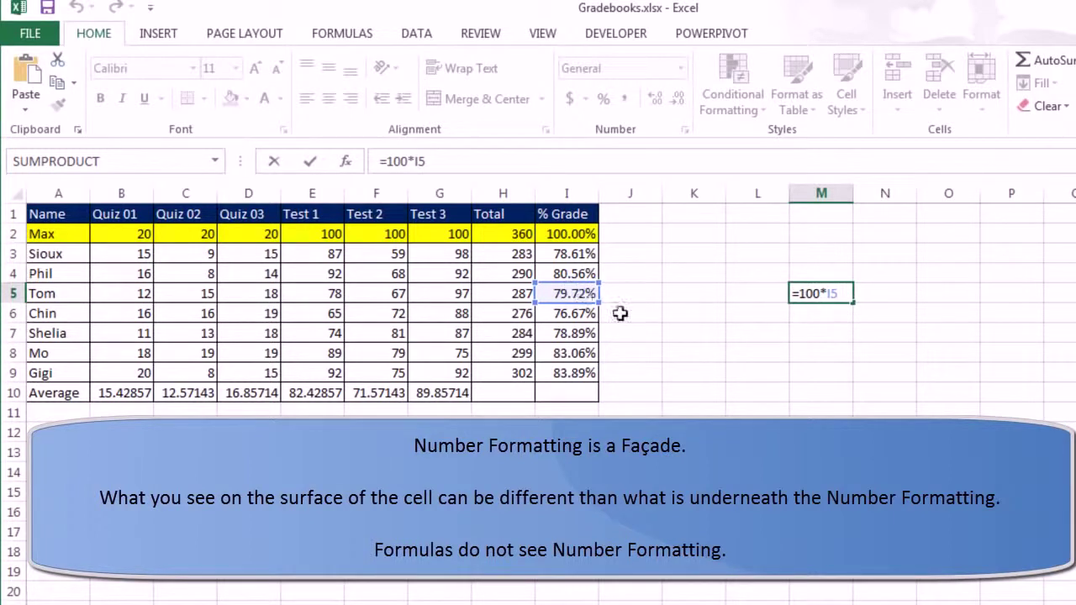
key("ctrl+Return")
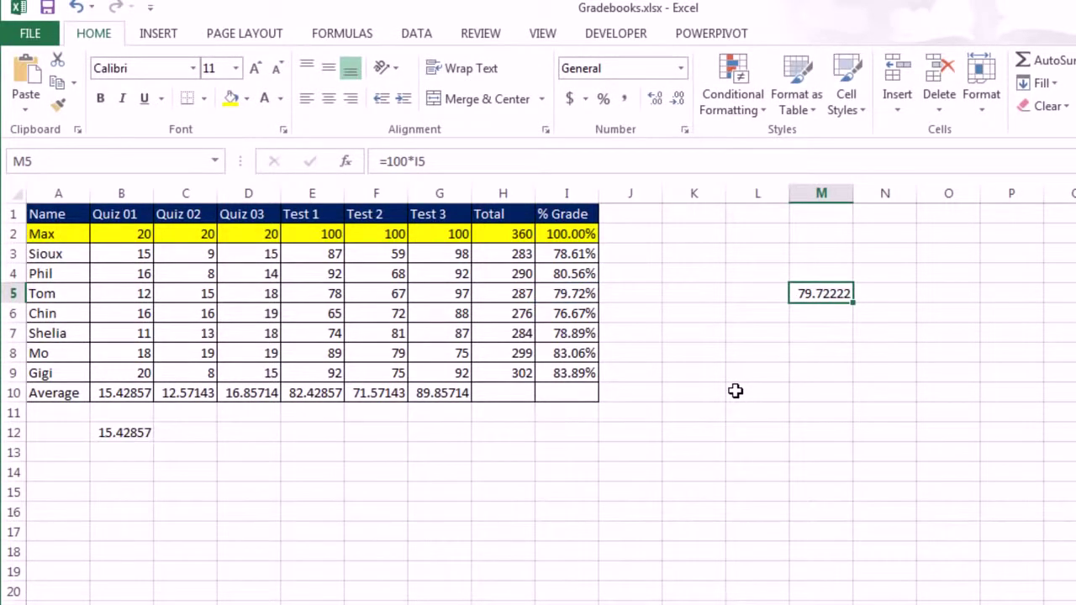
left_click_drag(564, 235, 567, 373)
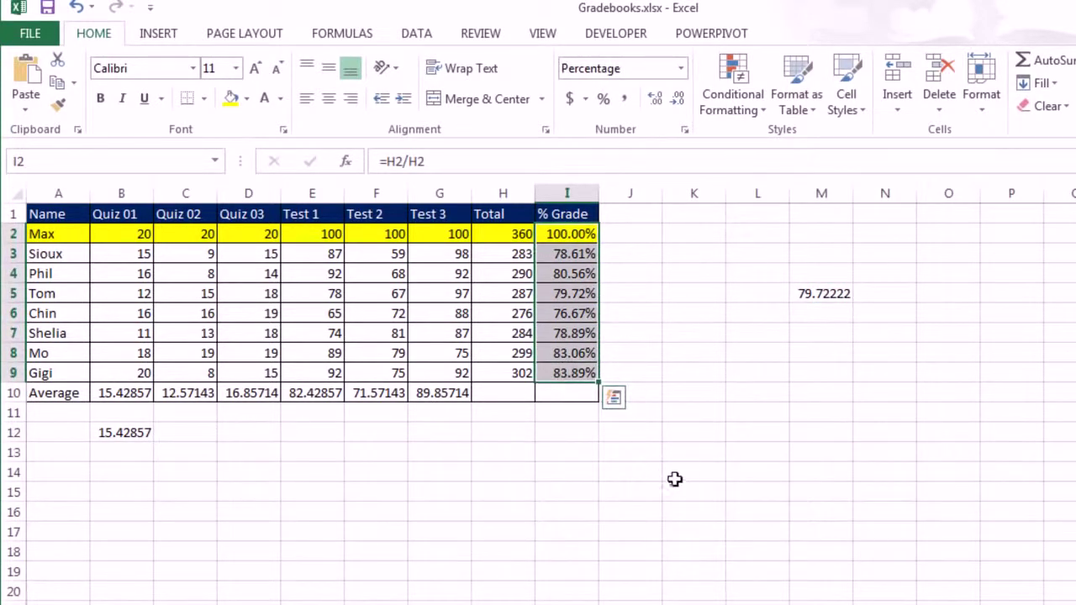
left_click(762, 417)
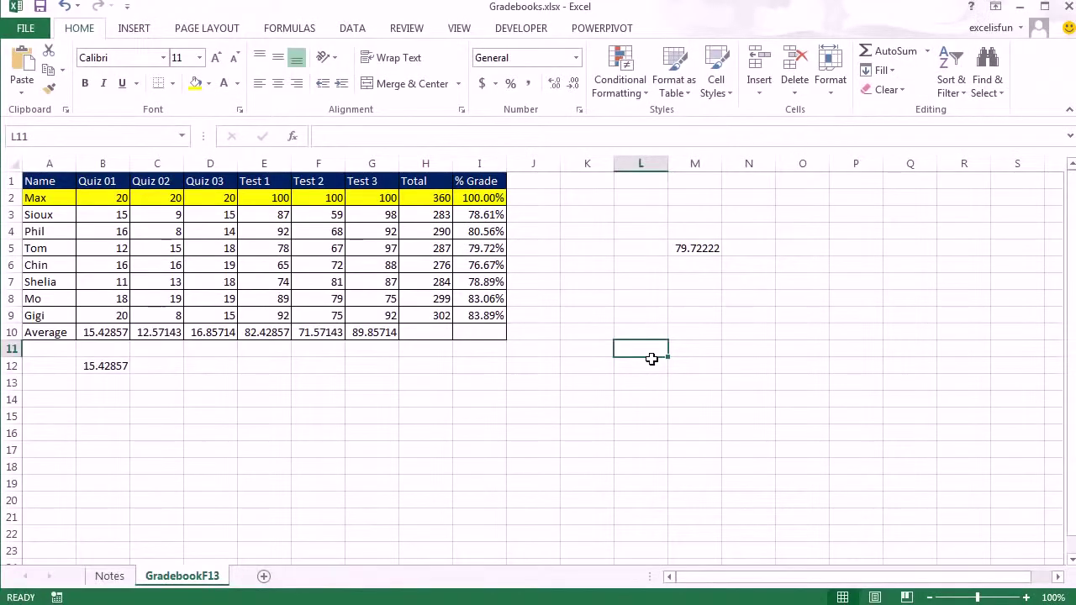
Step: Preview both printed pages of the gradebook sheet and return to the worksheet
key("ctrl+p")
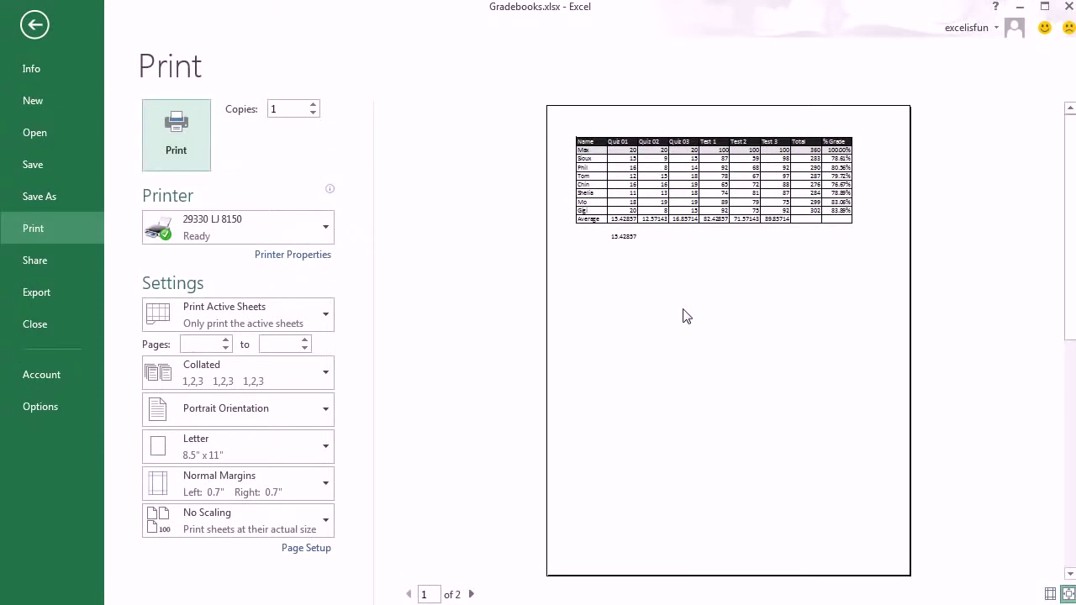
left_click(471, 594)
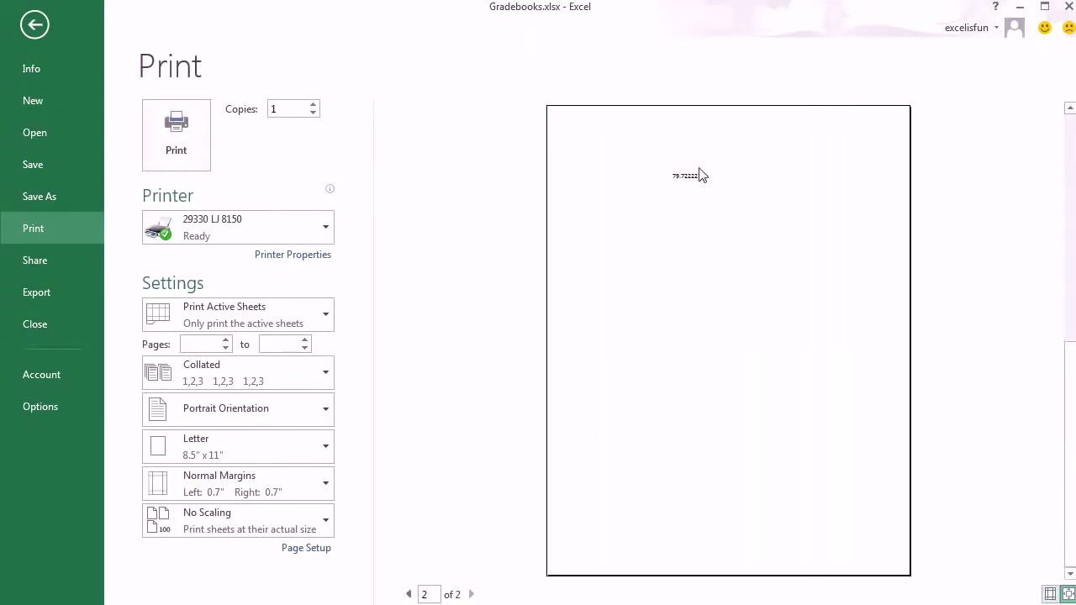
left_click(408, 594)
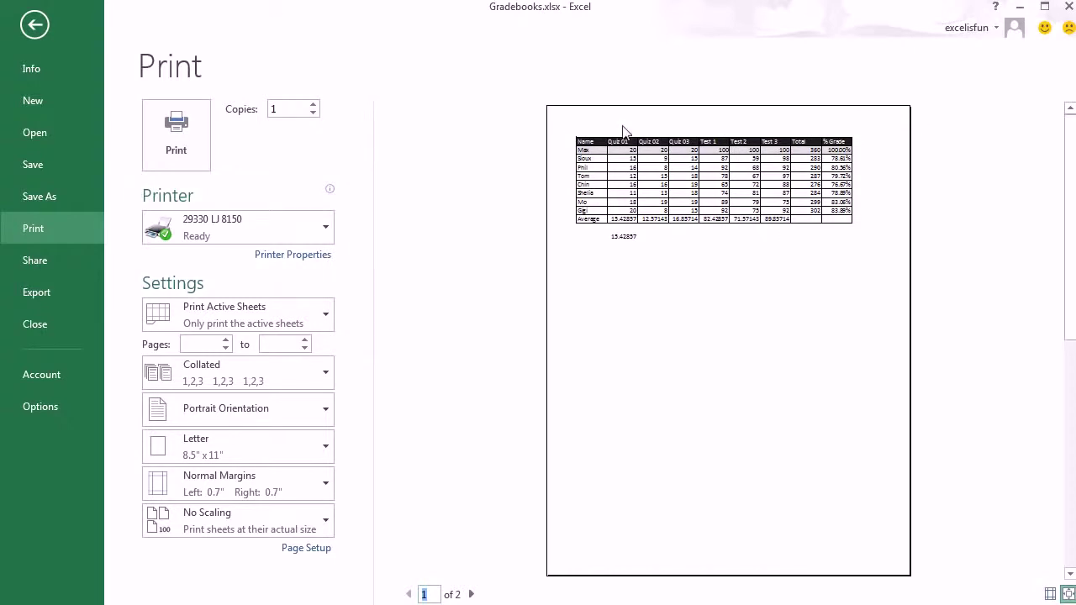
key("Escape")
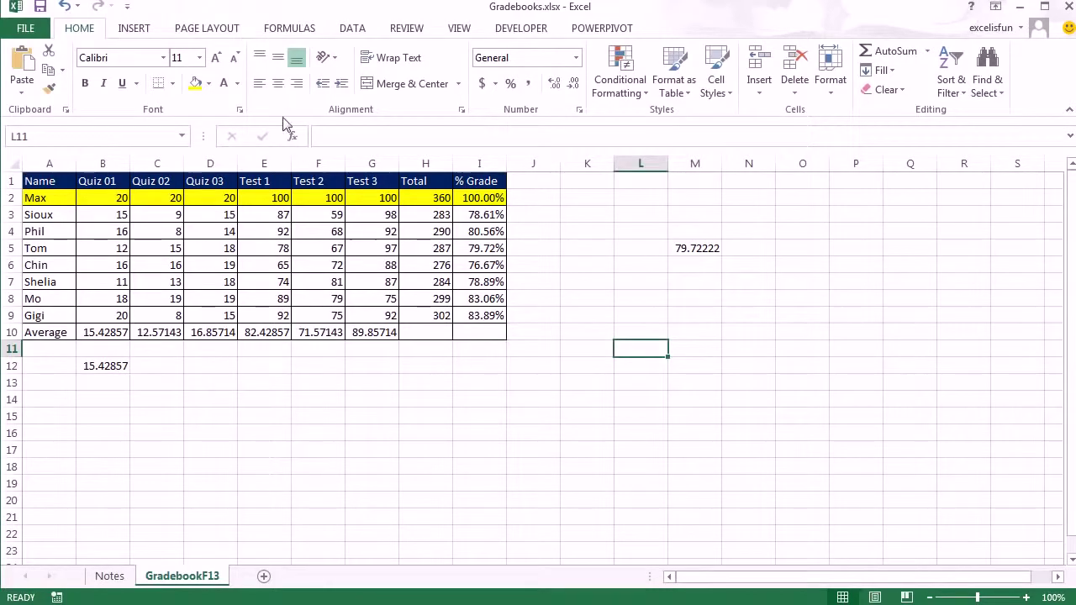
Step: Set the sheet's page setup to landscape orientation and adjust the scaling to 120% of normal size
left_click(224, 35)
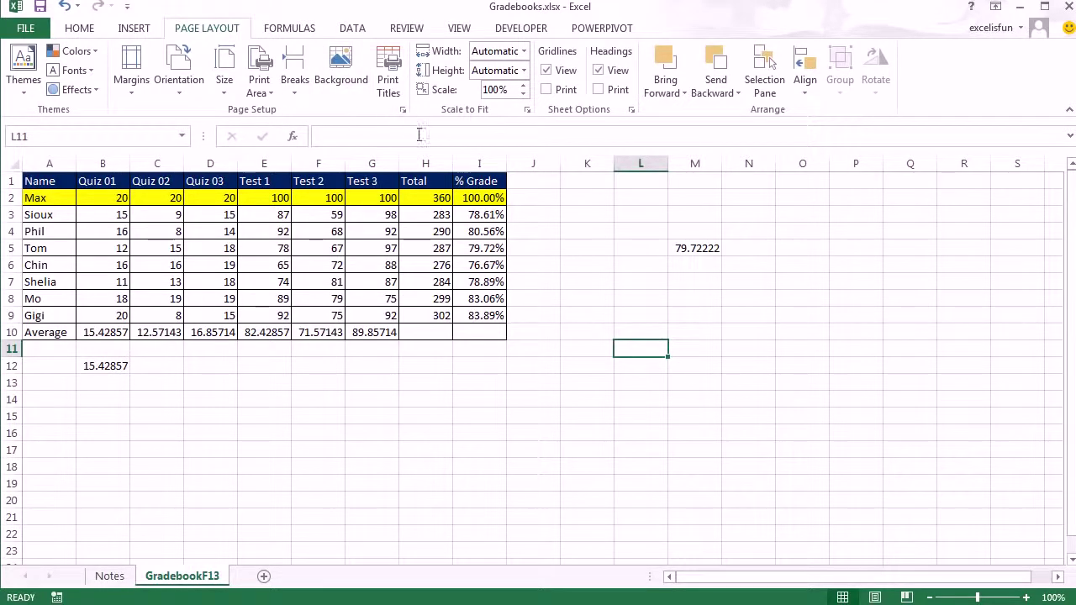
left_click(403, 112)
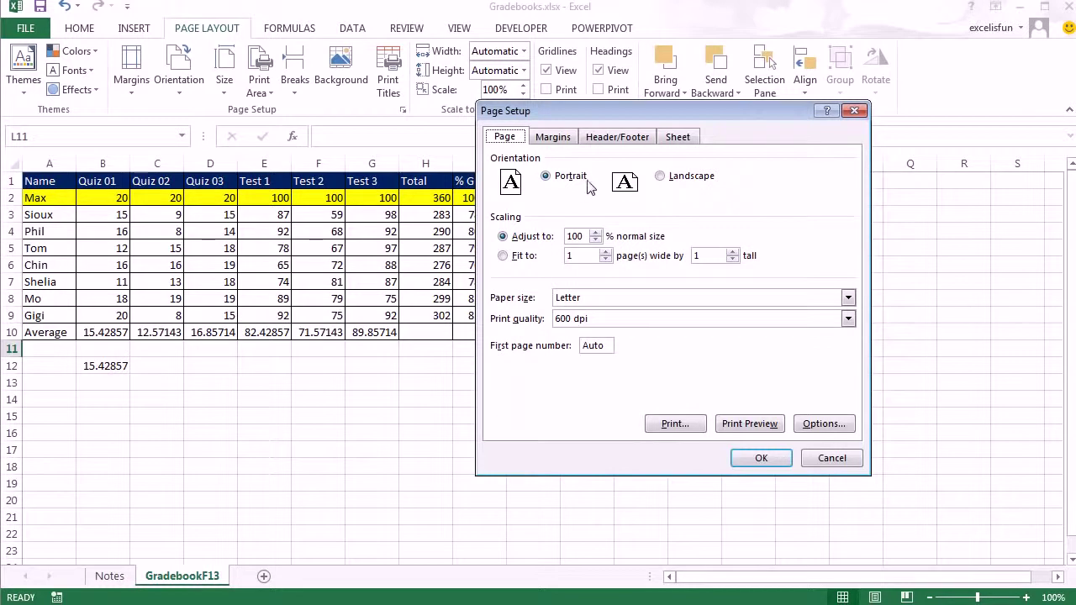
left_click(661, 178)
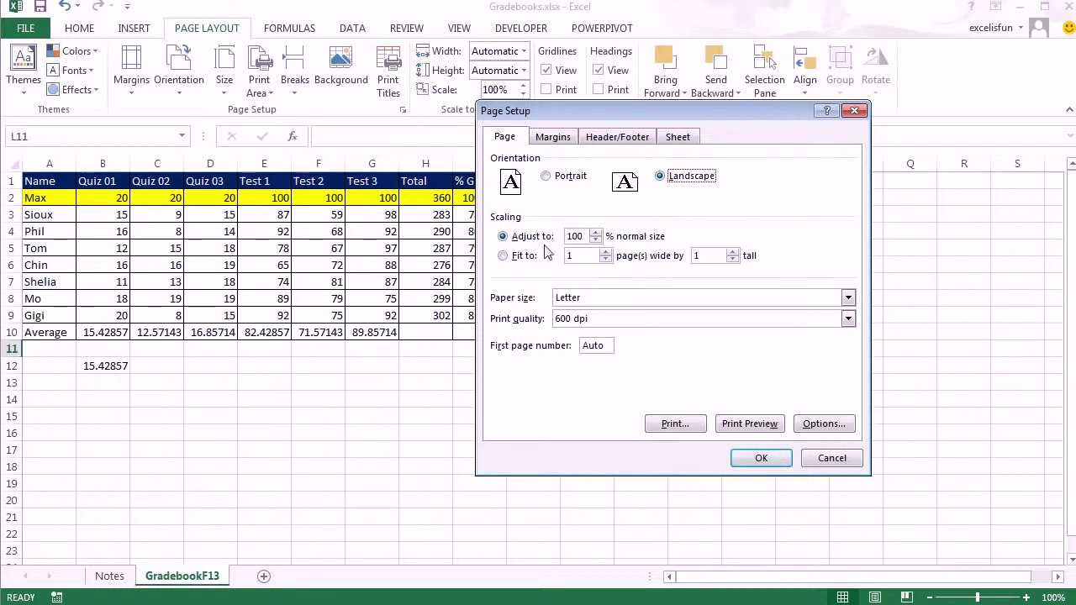
left_click(598, 235)
Step: Center the printout horizontally on the page in the page setup, leaving vertical centering off
left_click(554, 137)
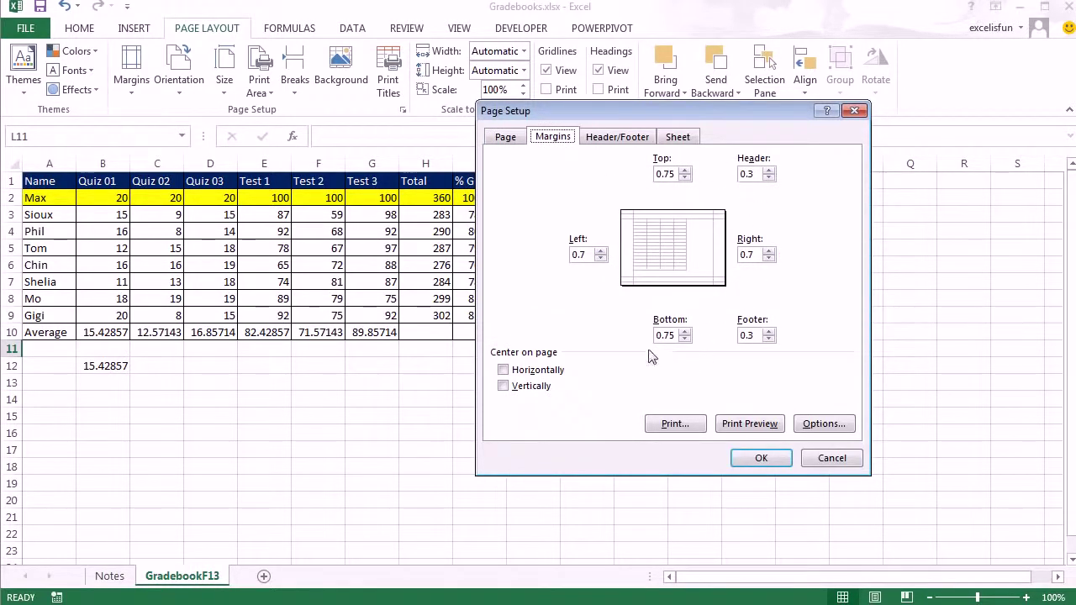
left_click(502, 370)
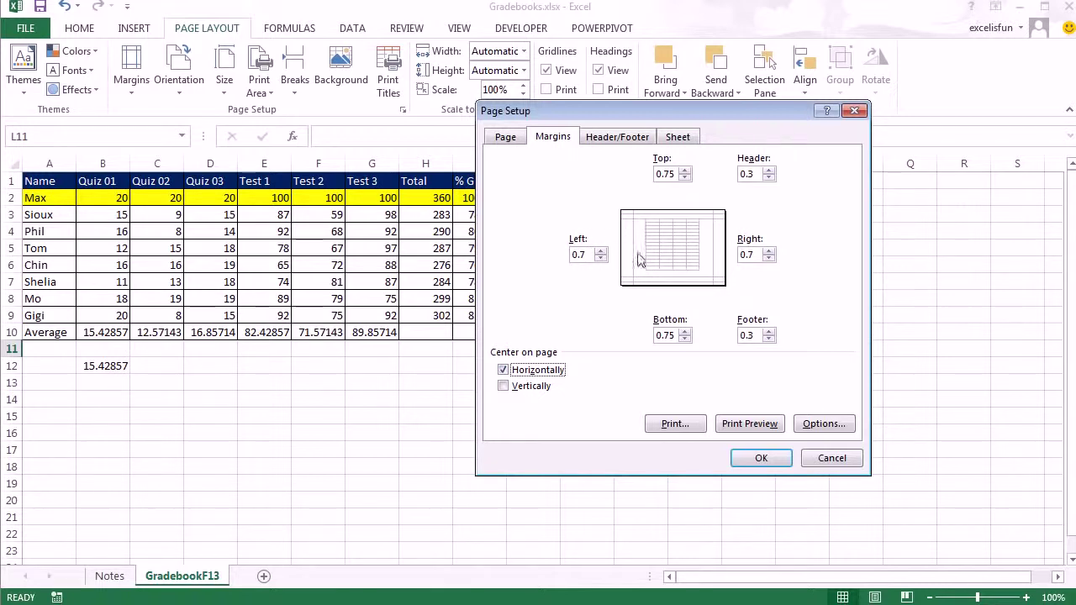
left_click(503, 386)
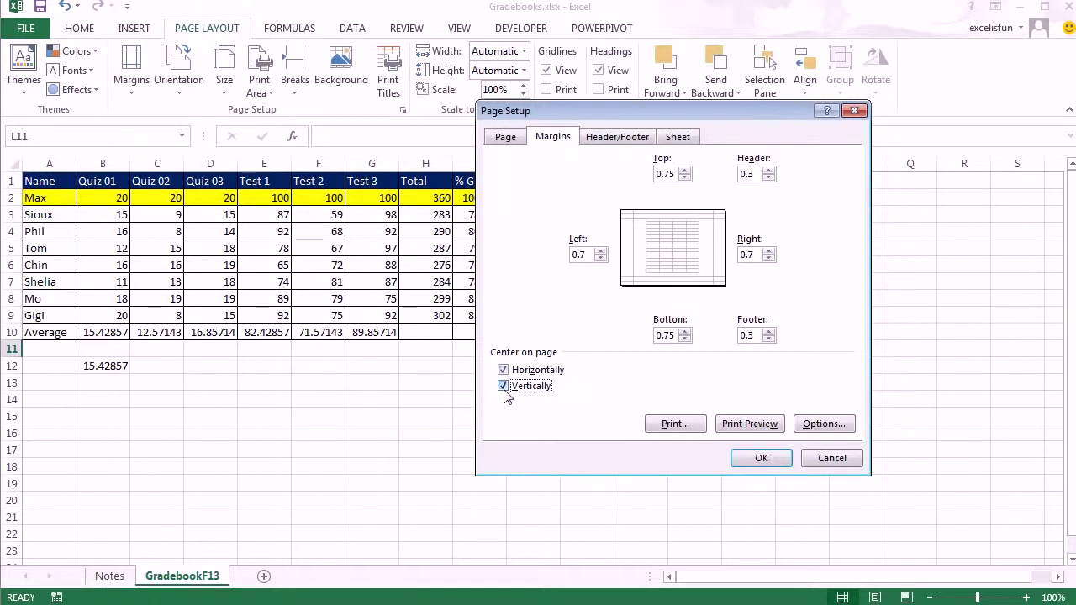
left_click(504, 386)
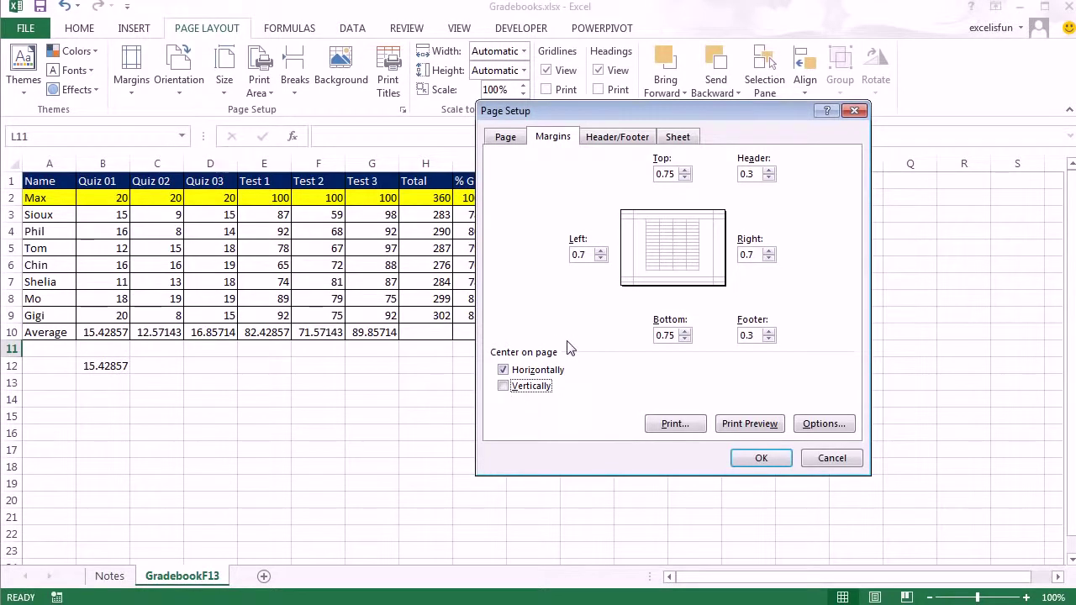
Step: Set the page footer to the preset "Page 1 of ?"
left_click(615, 140)
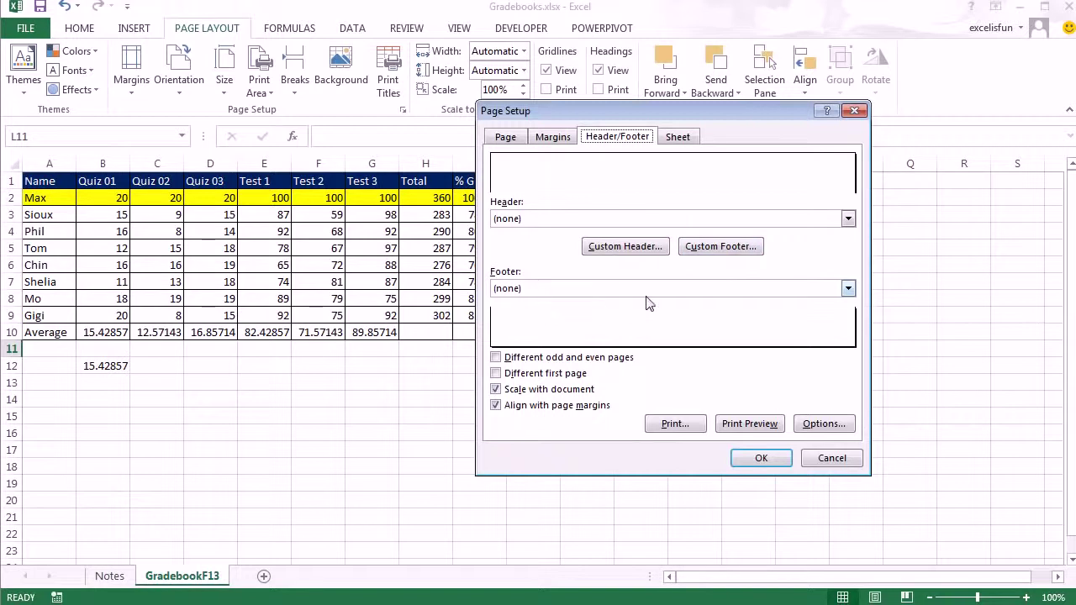
left_click(848, 290)
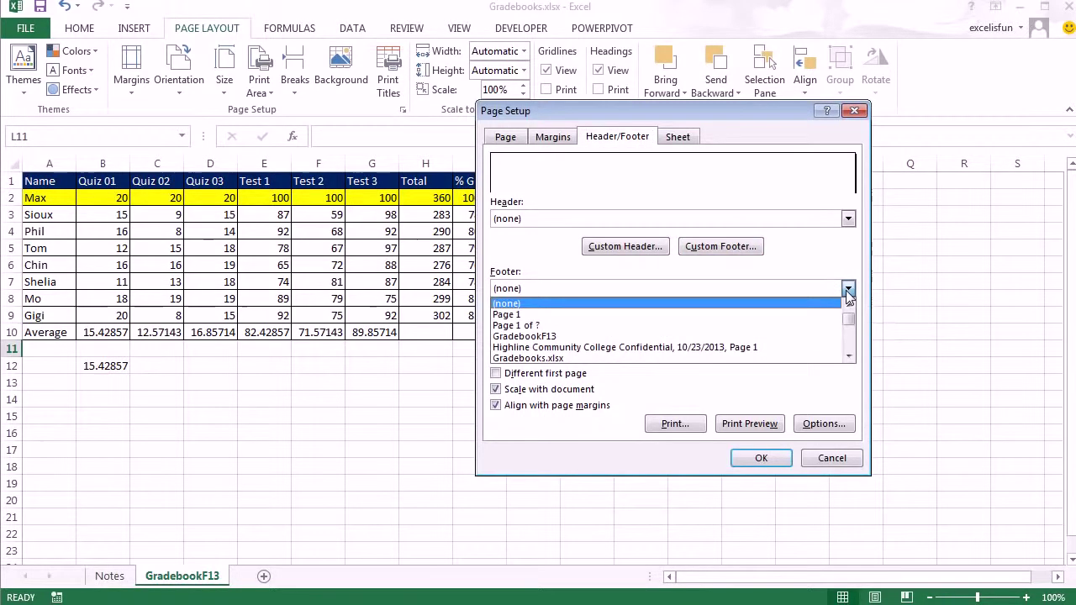
left_click(540, 326)
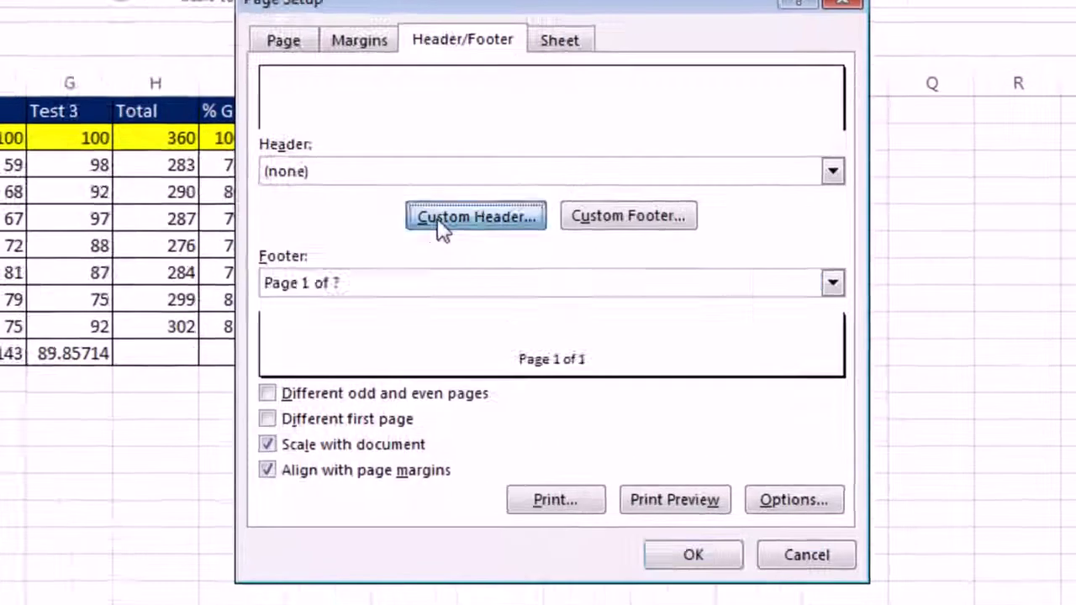
Step: Create a custom header with the sheet name in the left section and "&[Date] - &[Time]" in the center section
left_click(607, 248)
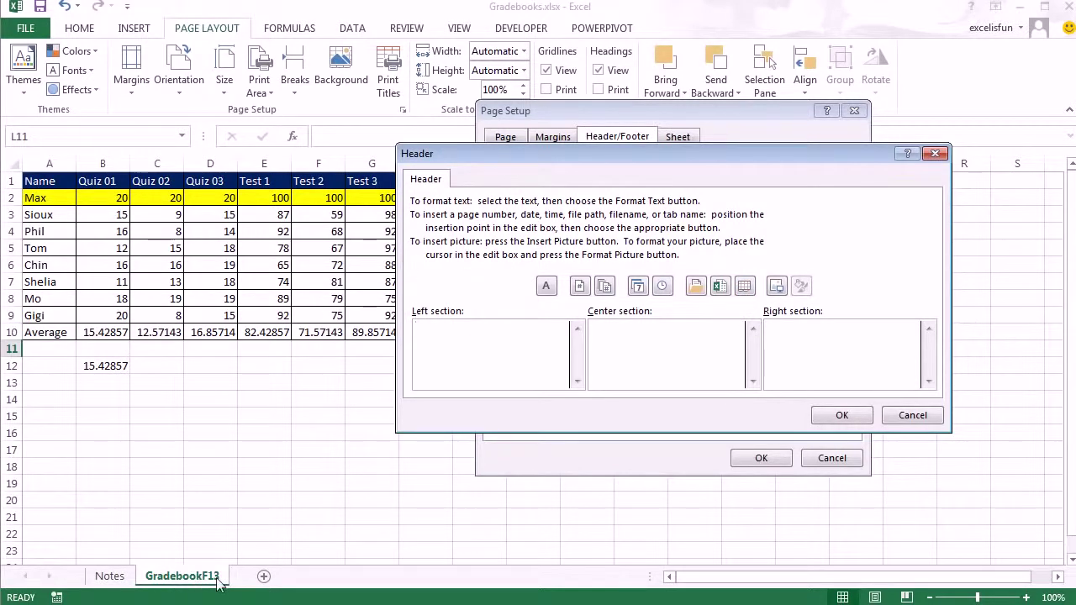
left_click(744, 287)
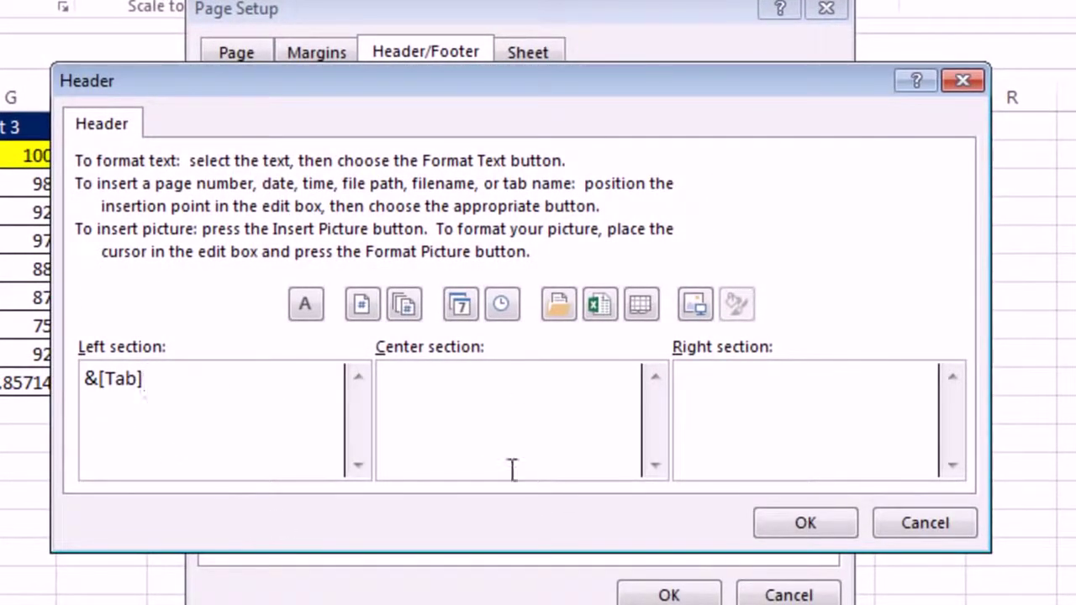
left_click(462, 306)
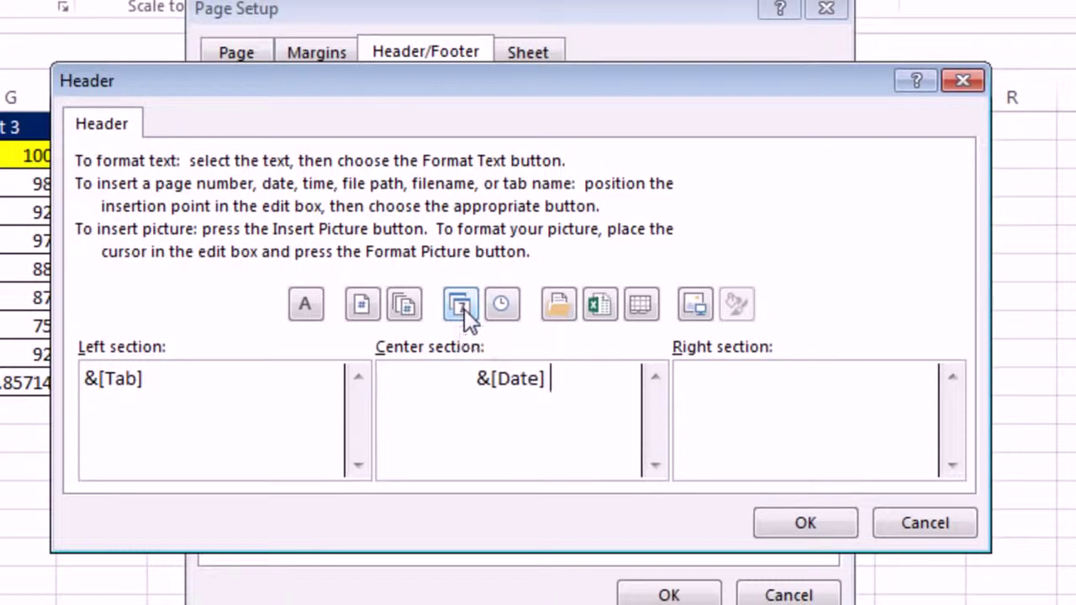
type("-")
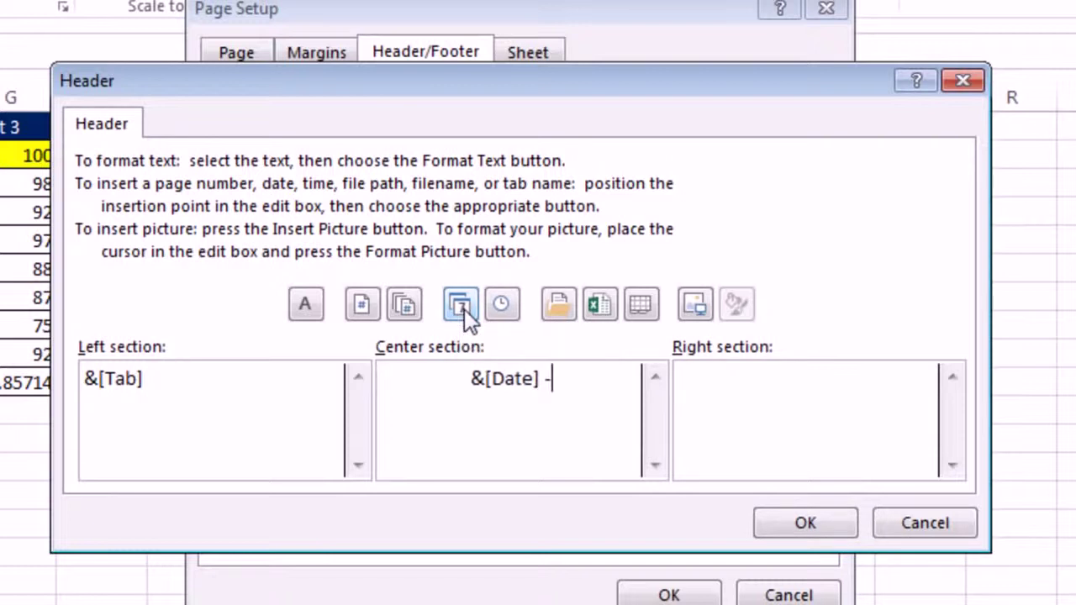
left_click(507, 313)
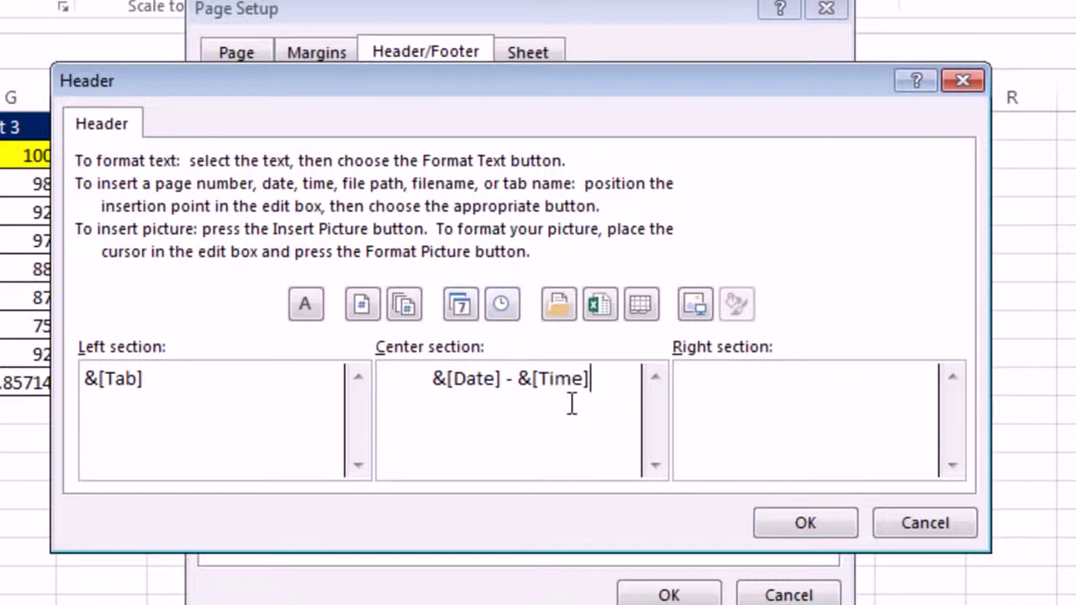
Step: Enter "Class 101" in the header's right section, format it bold at size 14, and accept the custom header
left_click(706, 442)
type("Class 1010")
key("BackSpace")
left_click_drag(816, 384, 1008, 411)
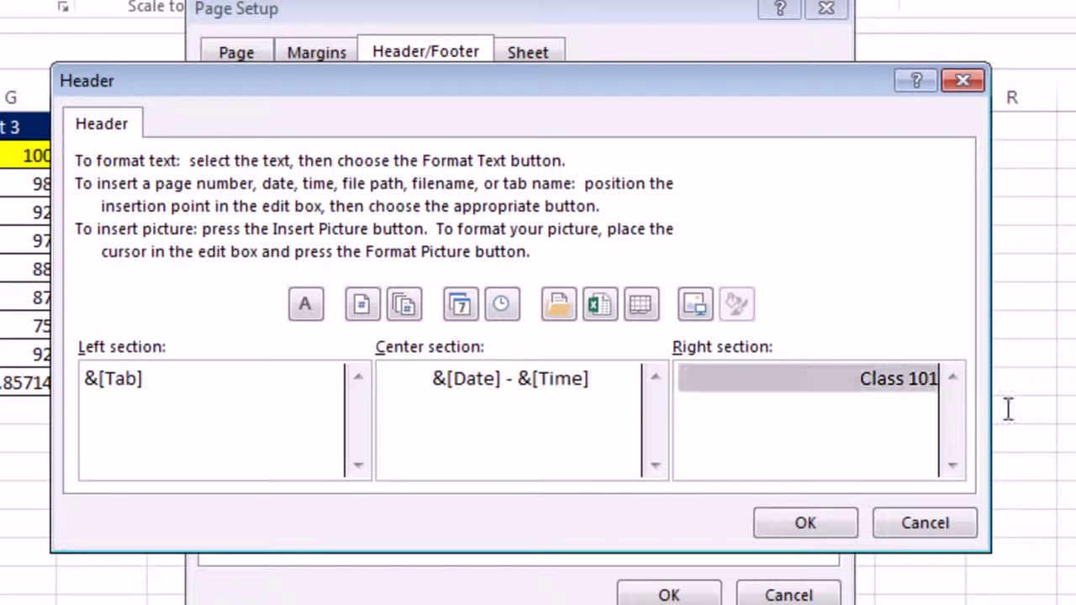
left_click(305, 305)
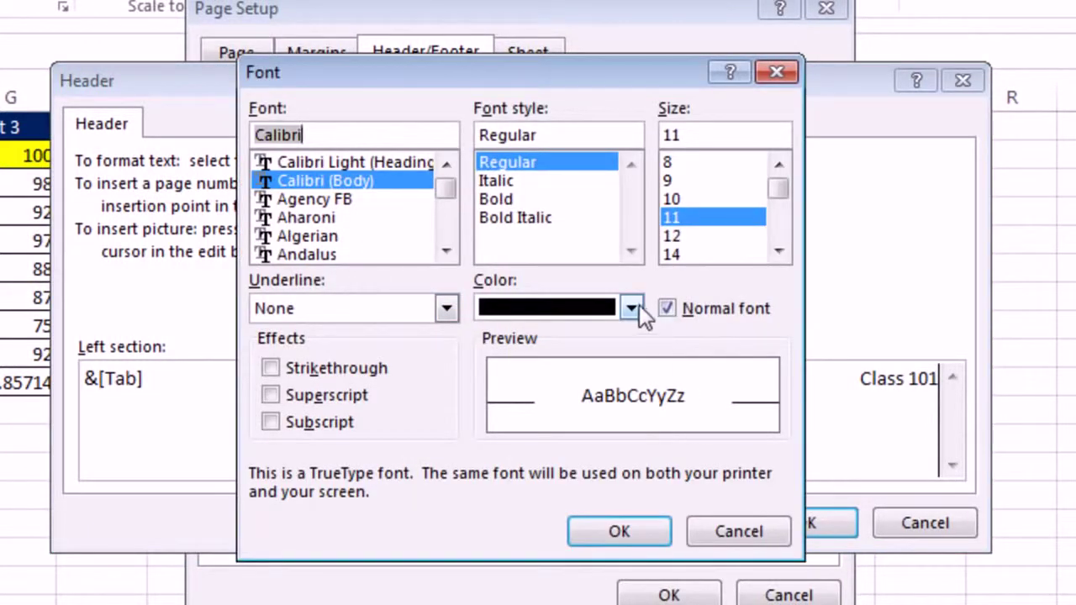
left_click(496, 200)
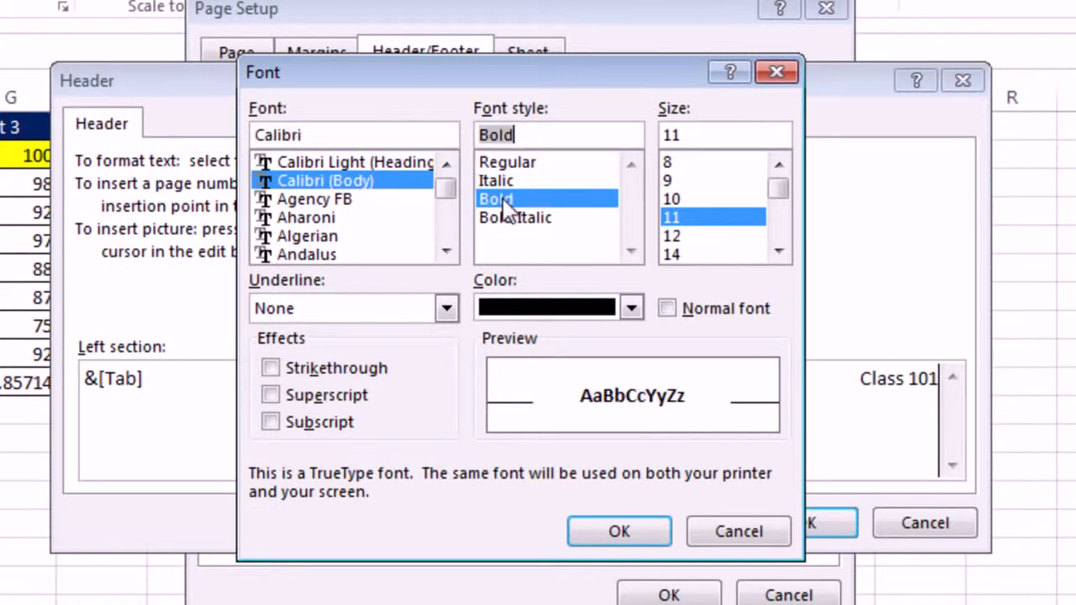
left_click(670, 255)
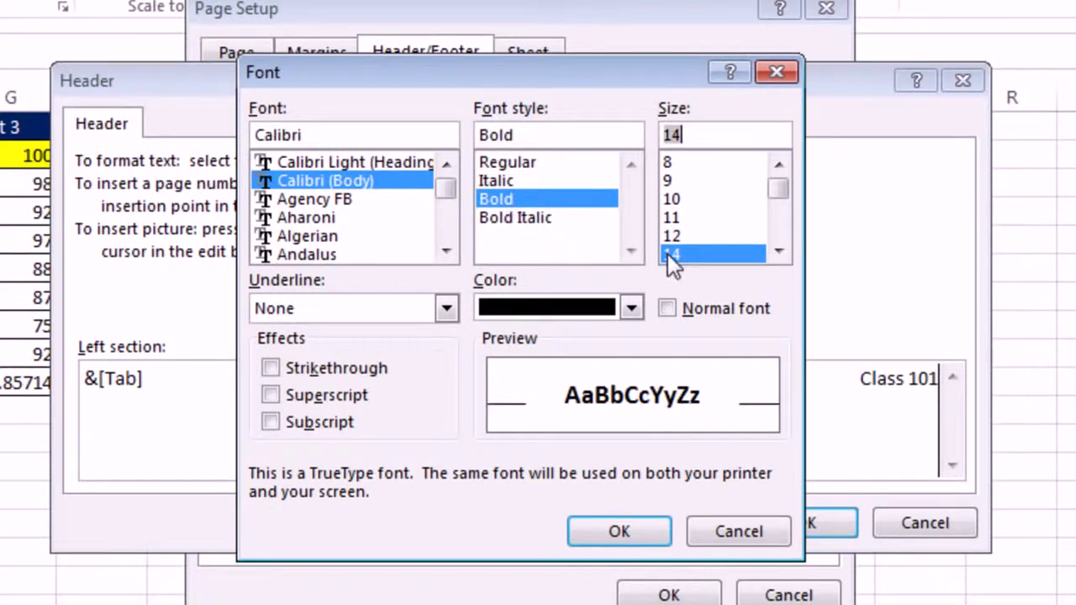
left_click(647, 530)
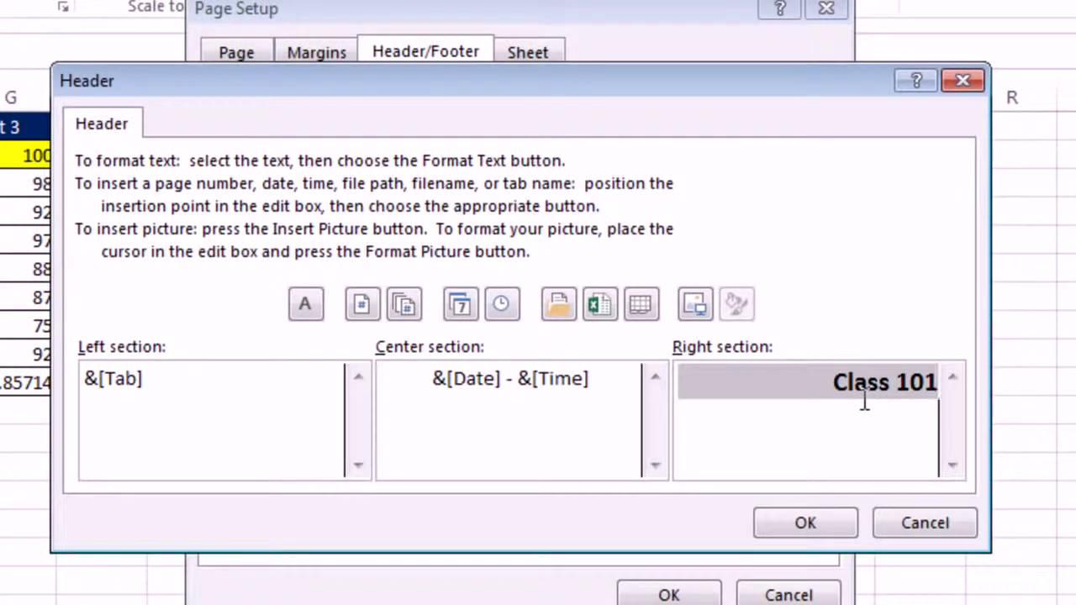
left_click(813, 530)
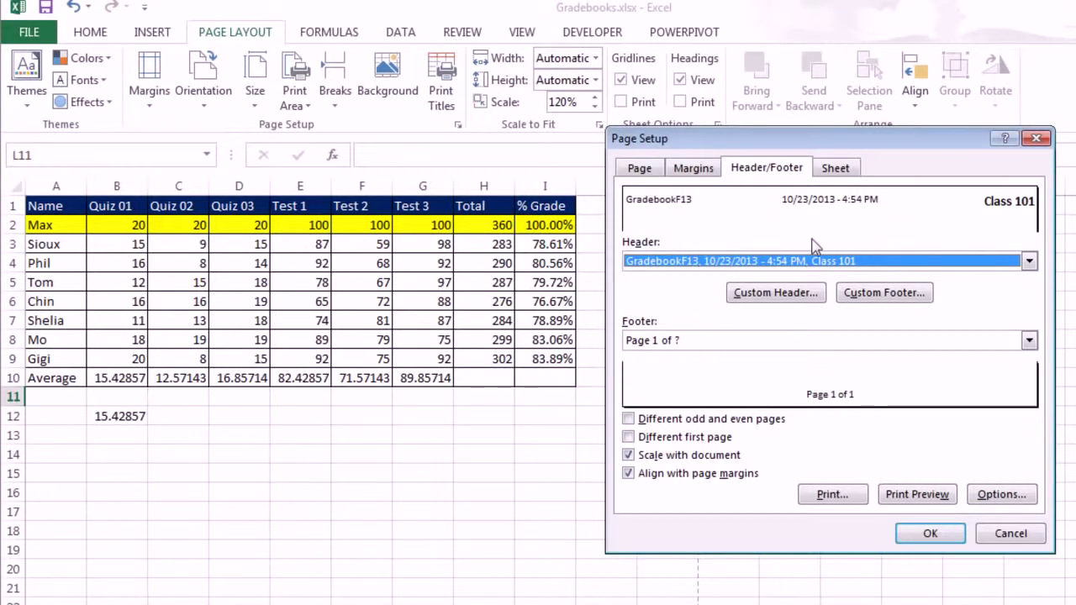
Step: Set the print area to A1:I10, apply the page setup, and check the result in the print preview
left_click(832, 172)
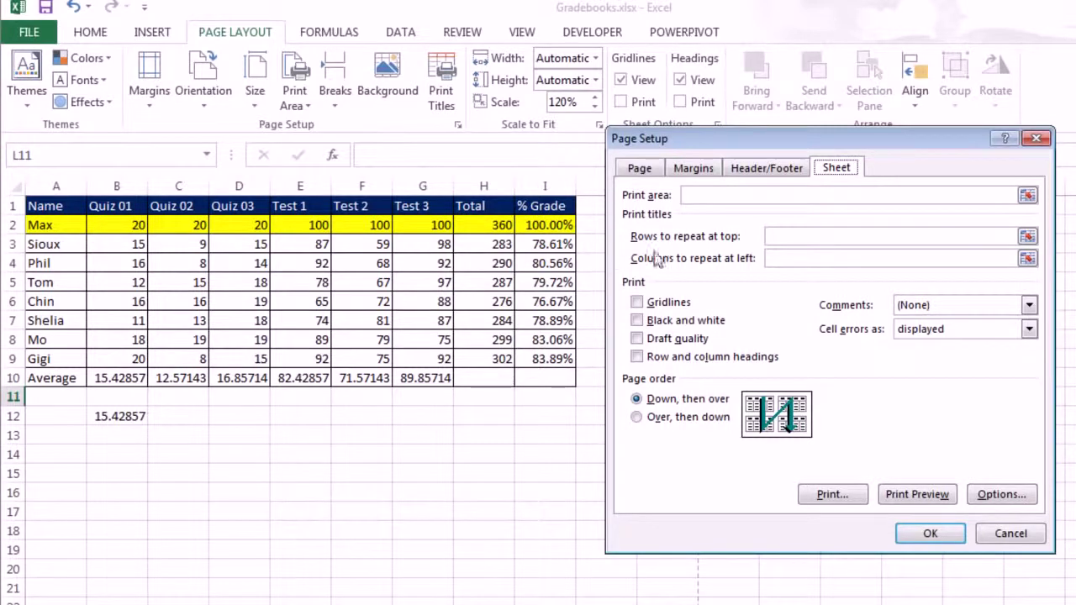
left_click(698, 196)
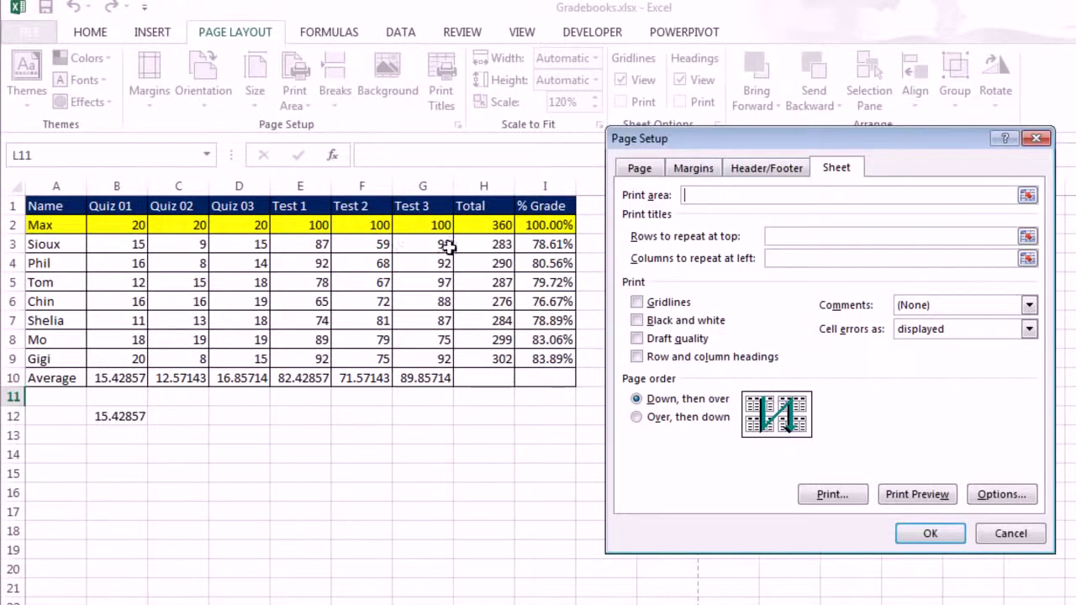
left_click_drag(39, 206, 544, 371)
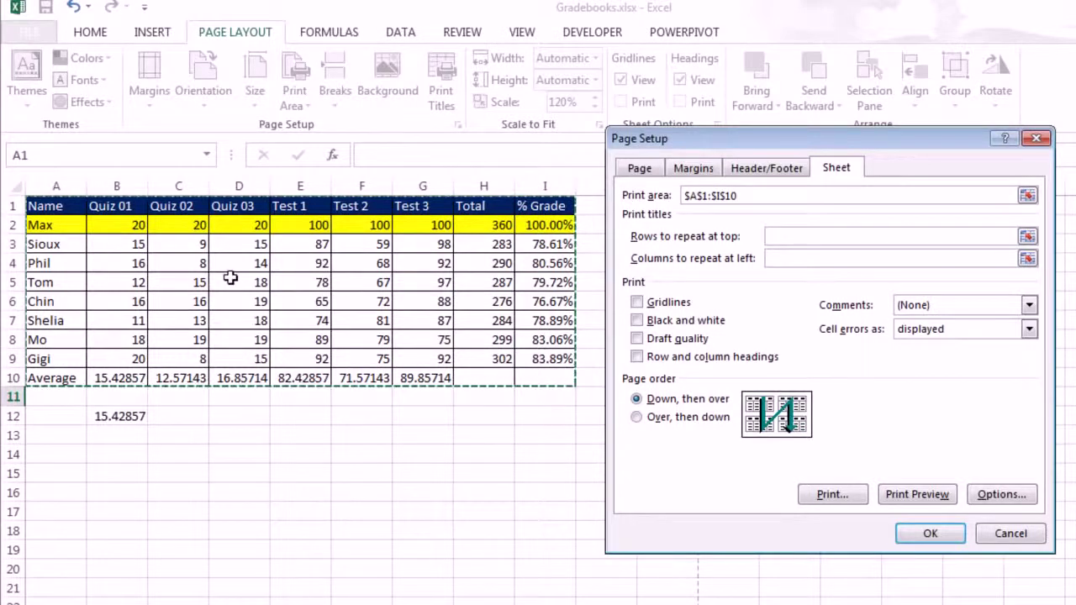
left_click_drag(259, 277, 344, 412)
left_click_drag(467, 339, 529, 451)
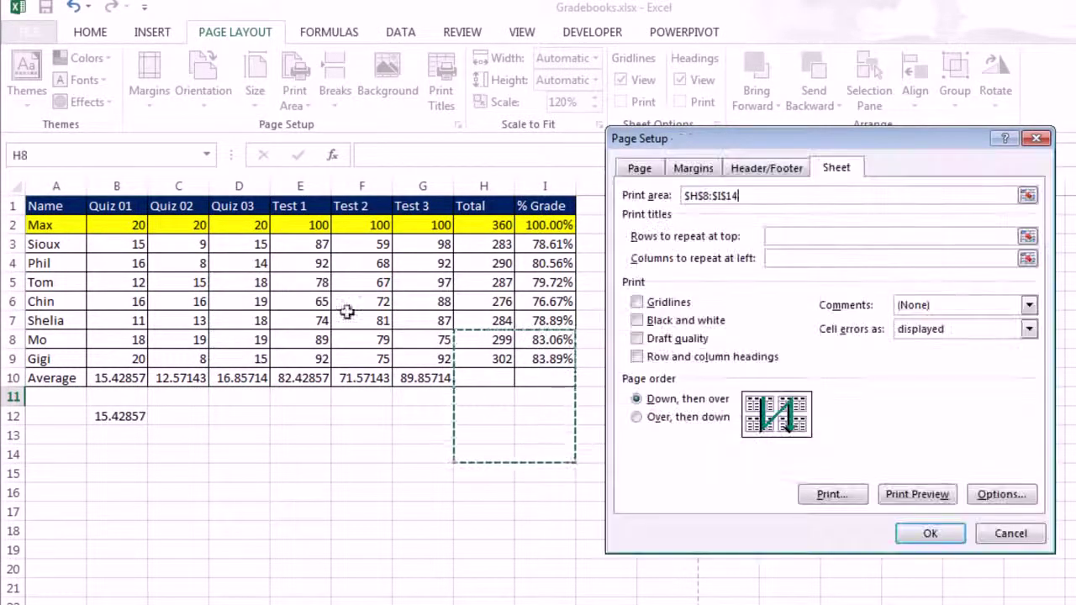
left_click_drag(41, 208, 533, 376)
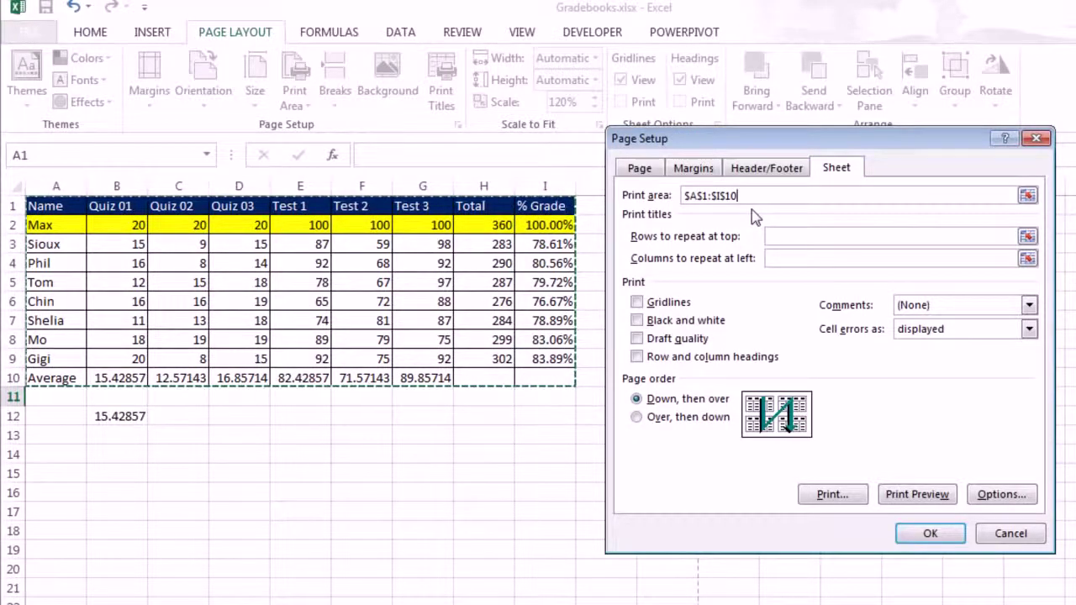
left_click(928, 533)
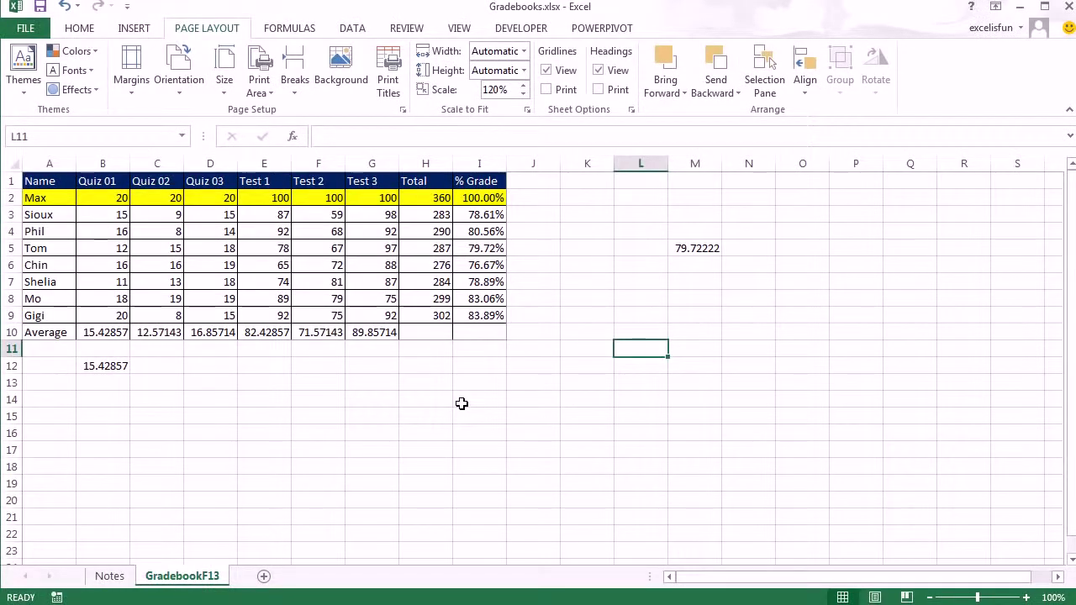
key("ctrl+p")
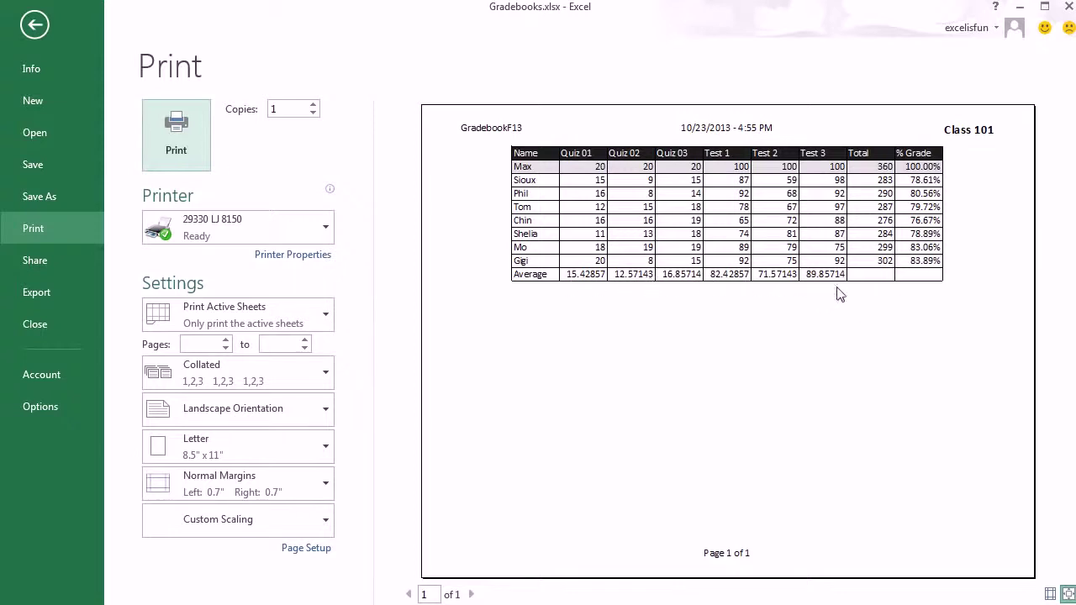
key("Escape")
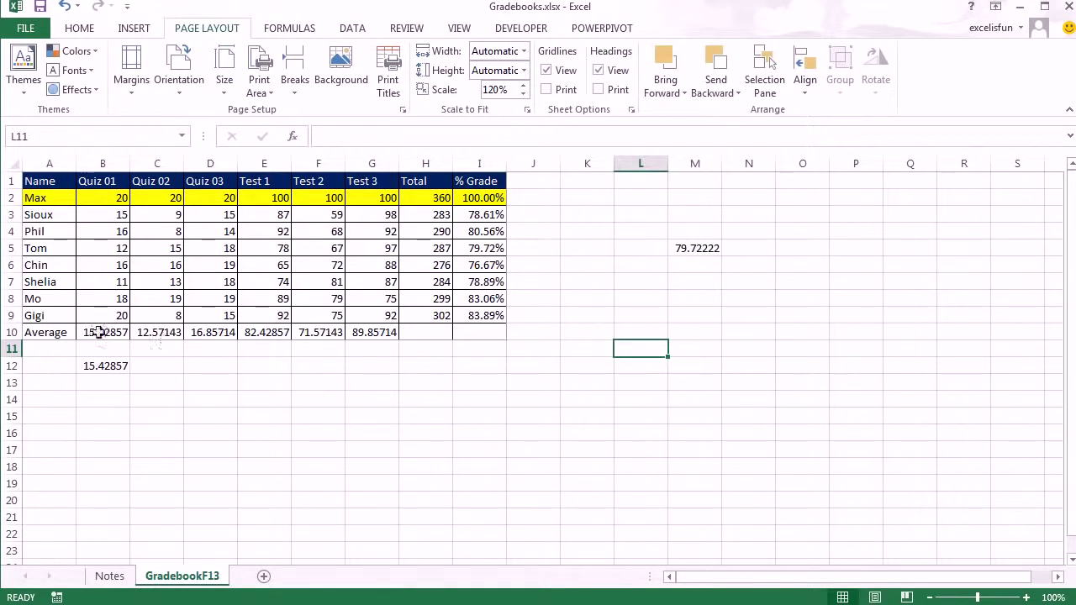
Step: Format the averages in B10:G10 to show two decimal places
left_click_drag(97, 334, 363, 336)
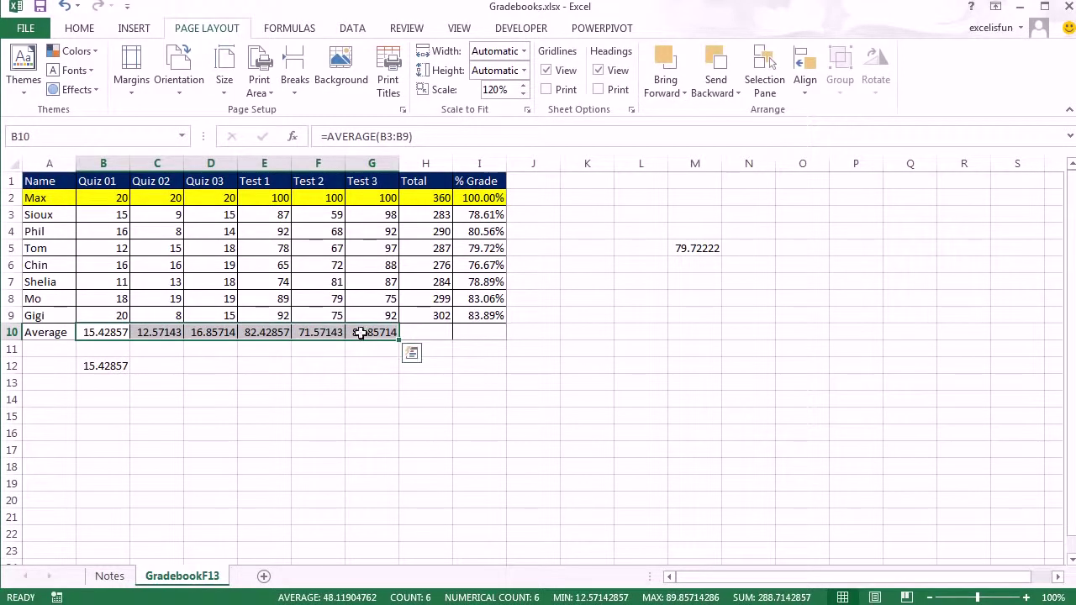
left_click(79, 28)
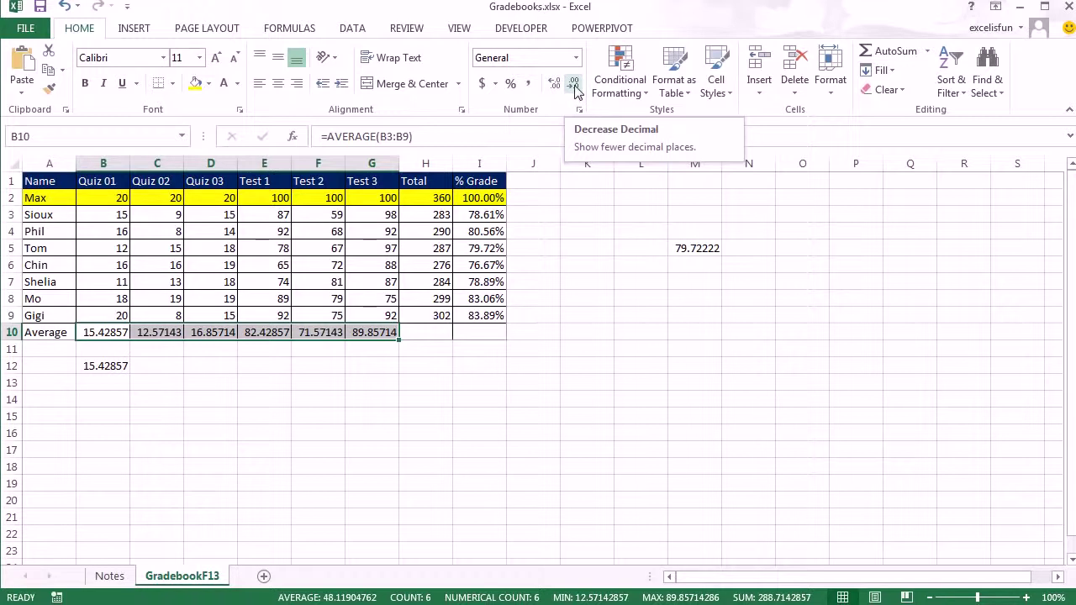
left_click(575, 86)
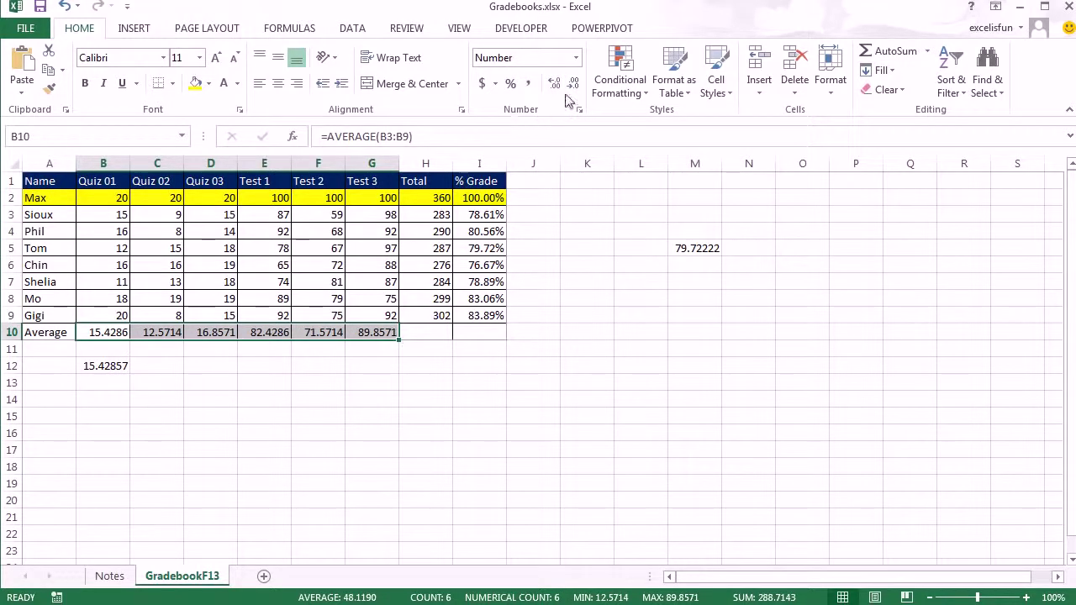
left_click(574, 84)
left_click(574, 84)
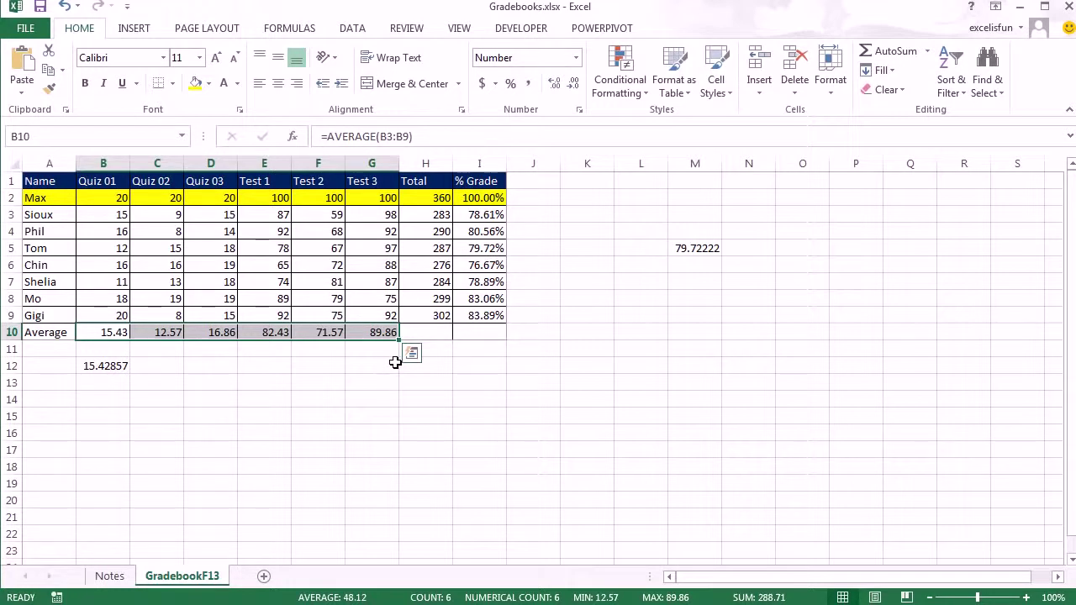
left_click(538, 352)
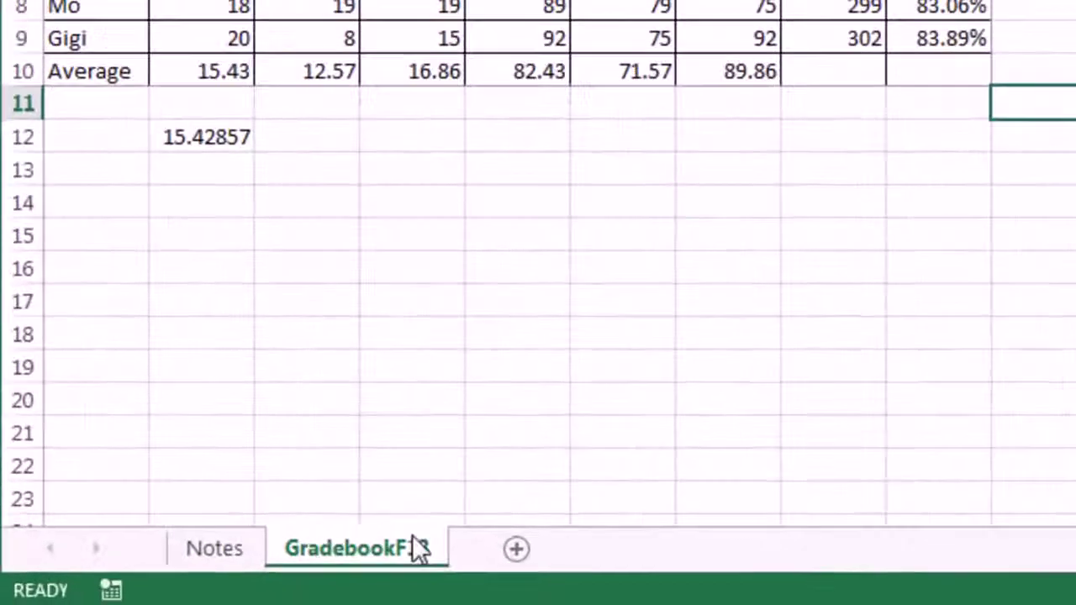
Step: Rename the gradebook sheet as GradebookFall13 and check its header in the print preview
double_click(406, 553)
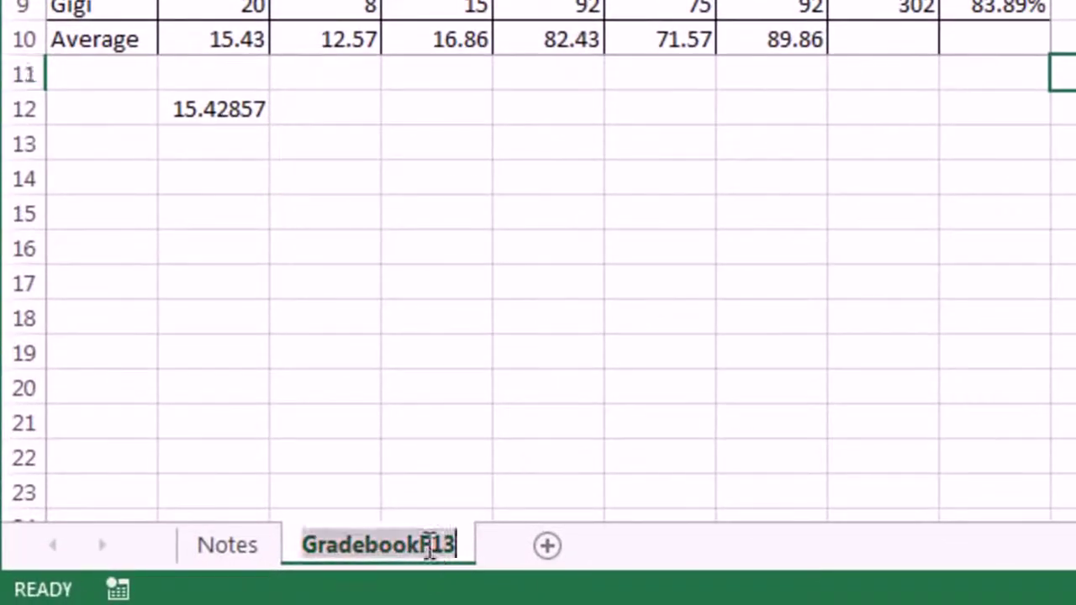
left_click(431, 546)
type("all")
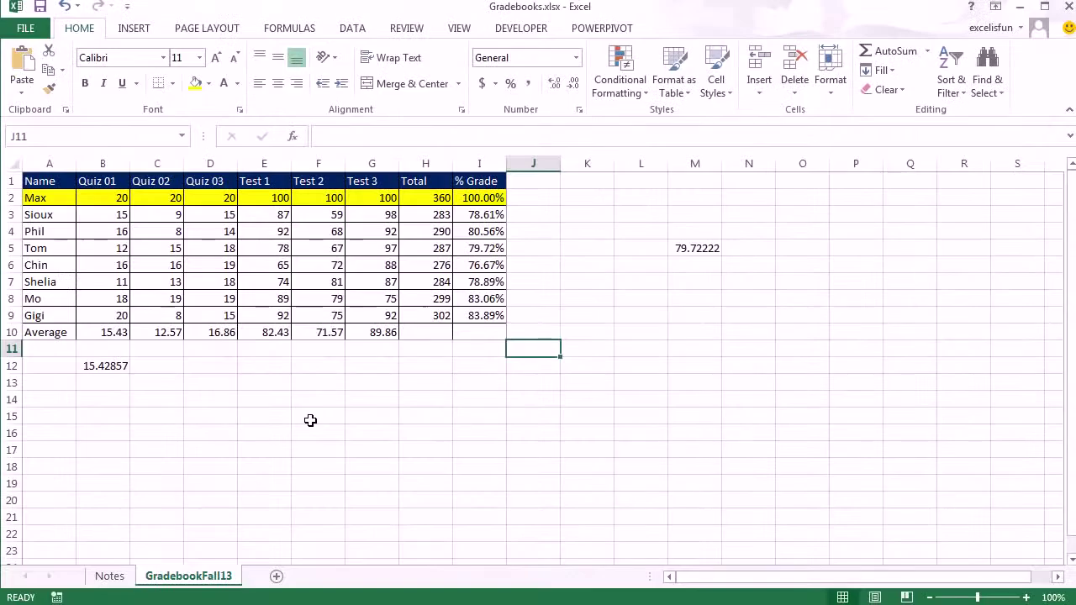
key("ctrl+p")
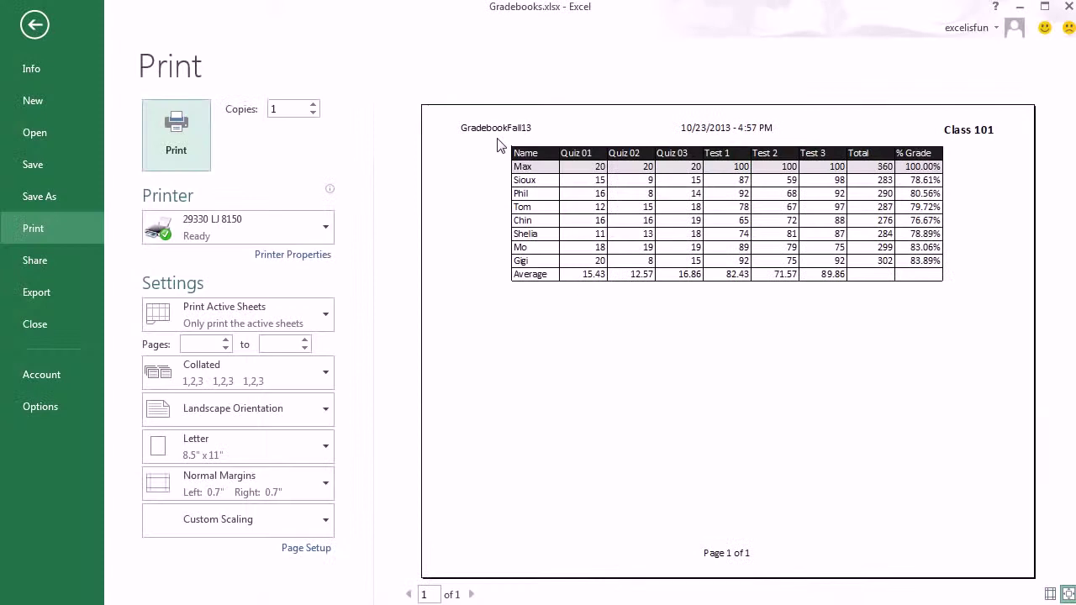
key("Escape")
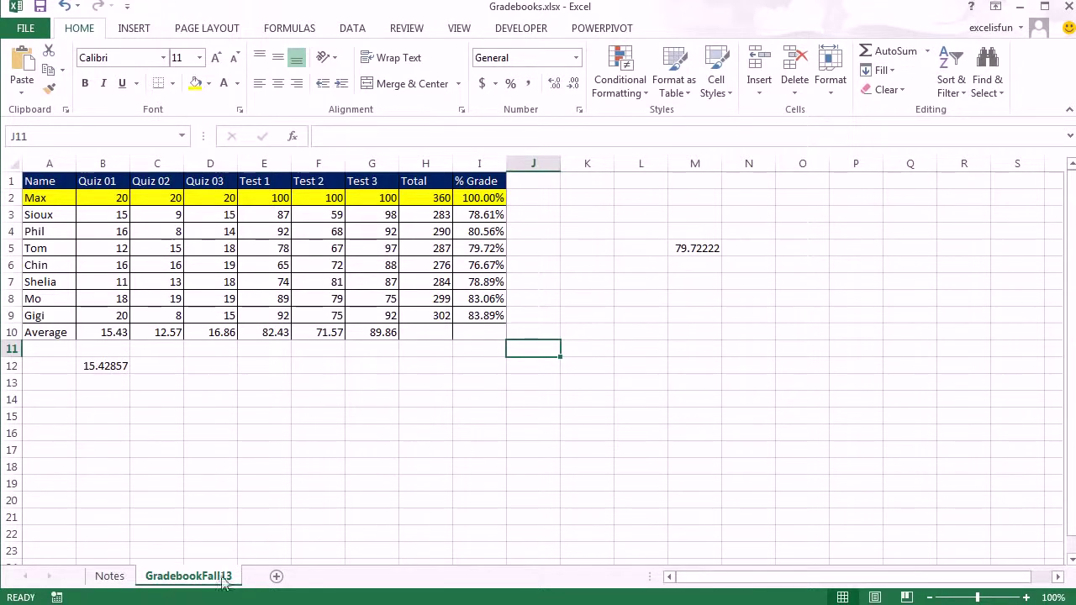
Step: Create a copy of the GradebookFall13 sheet at the end of Gradebooks.xlsx with Move or Copy
right_click(174, 582)
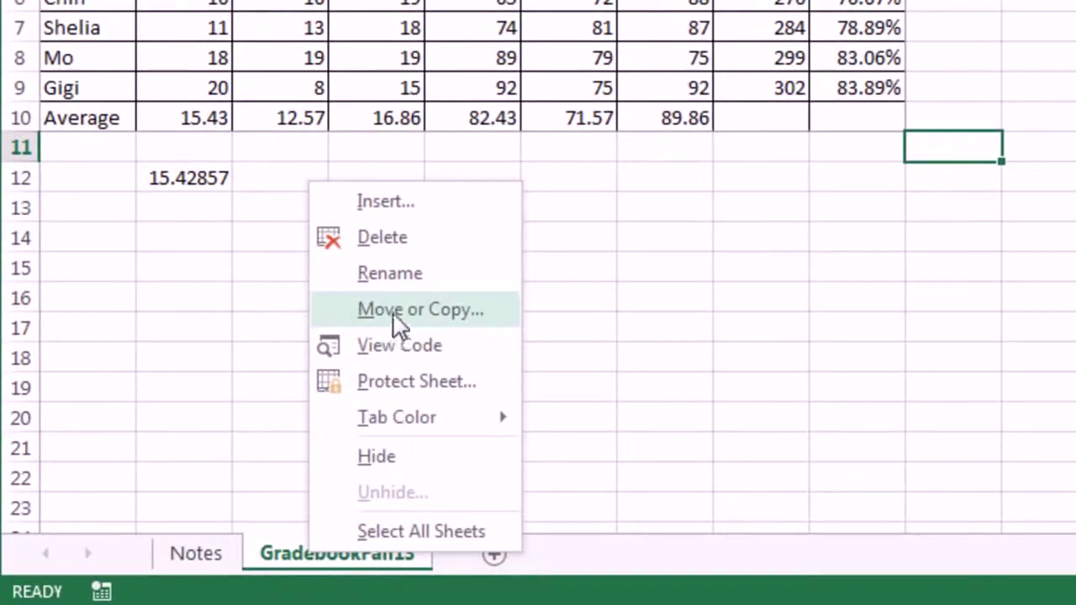
left_click(398, 324)
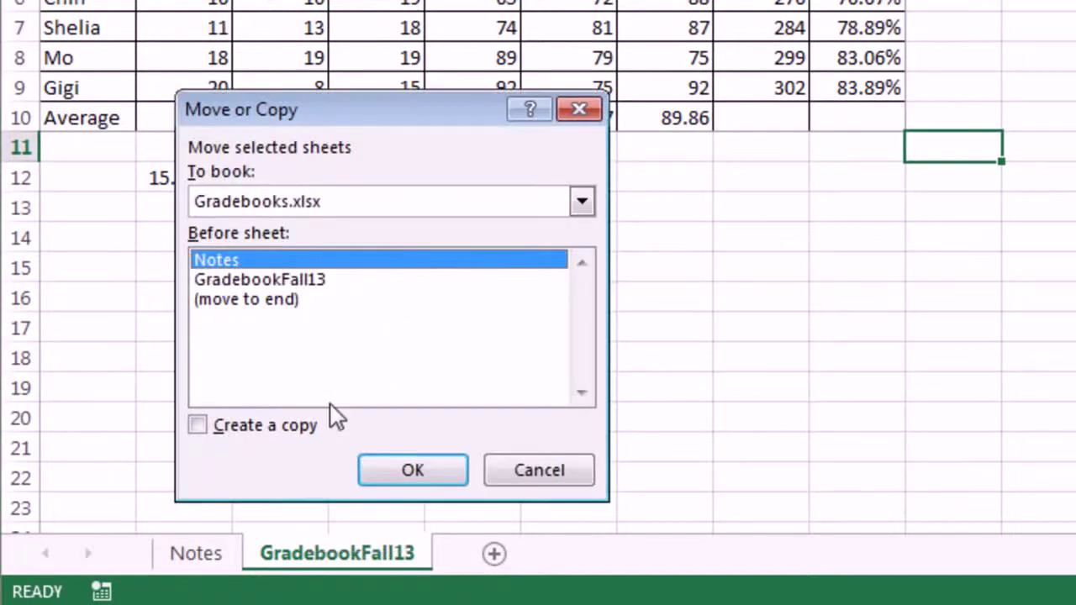
left_click(196, 426)
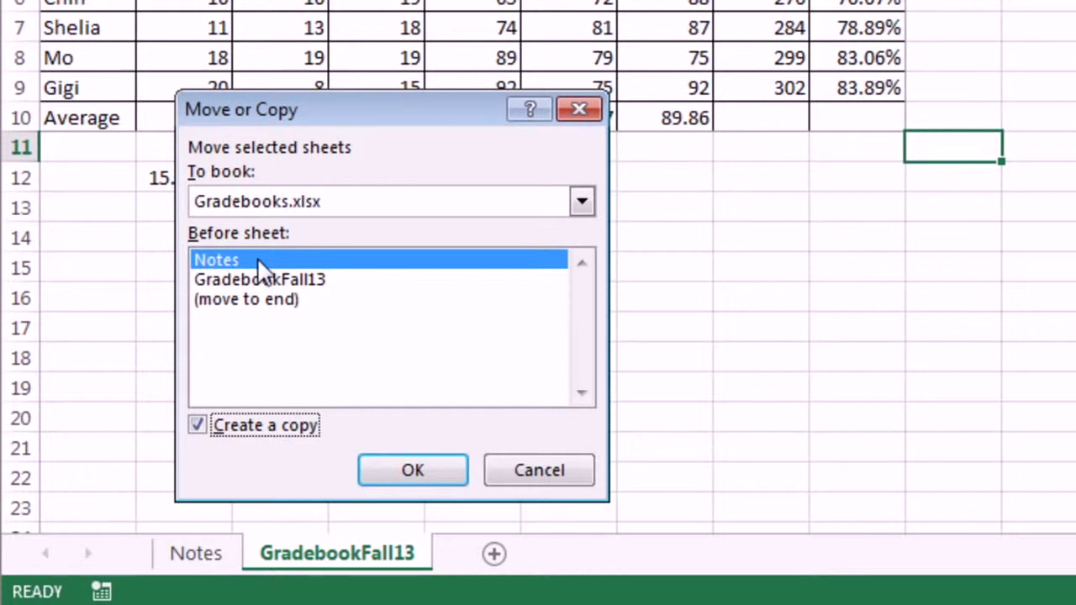
left_click(258, 301)
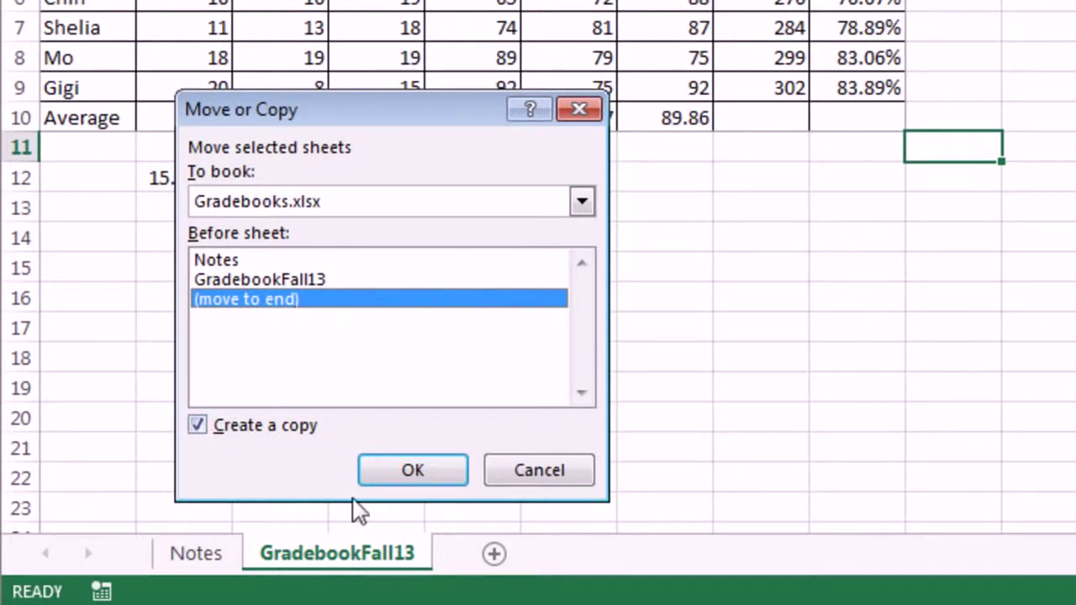
left_click(581, 203)
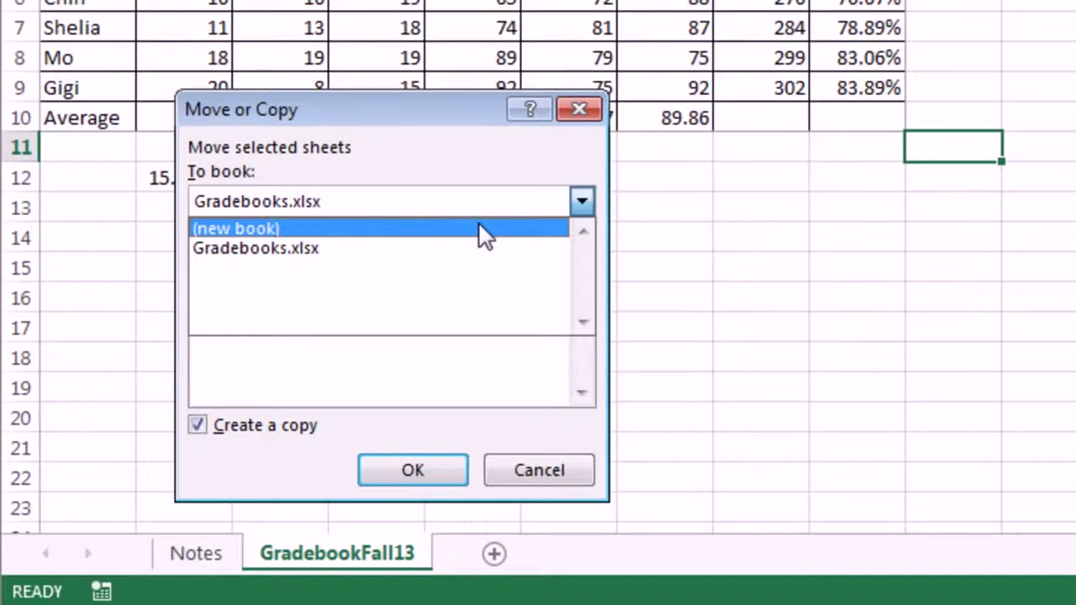
key("Escape")
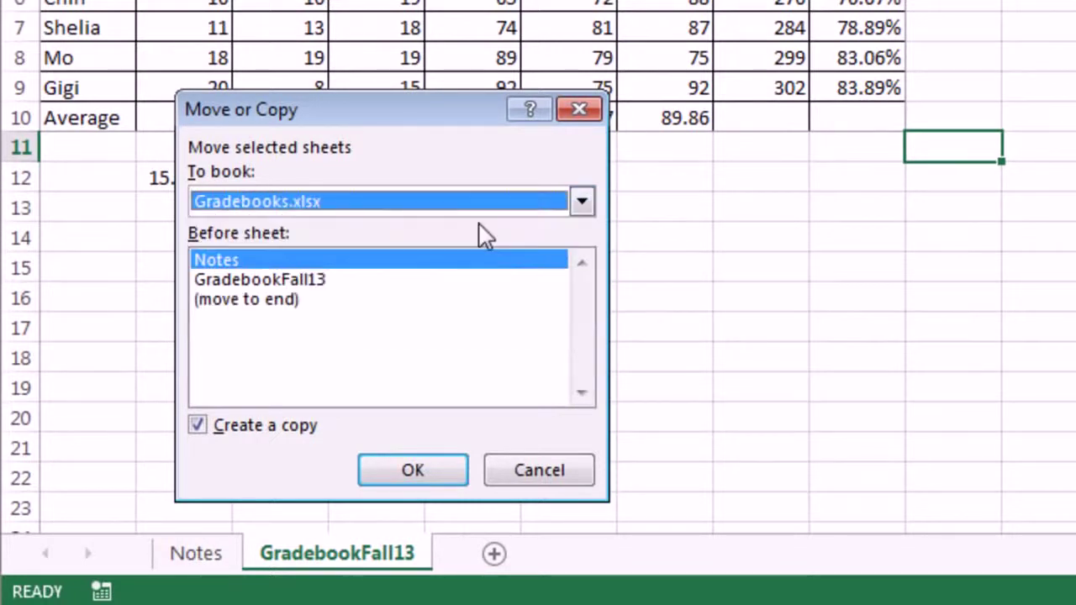
left_click(257, 302)
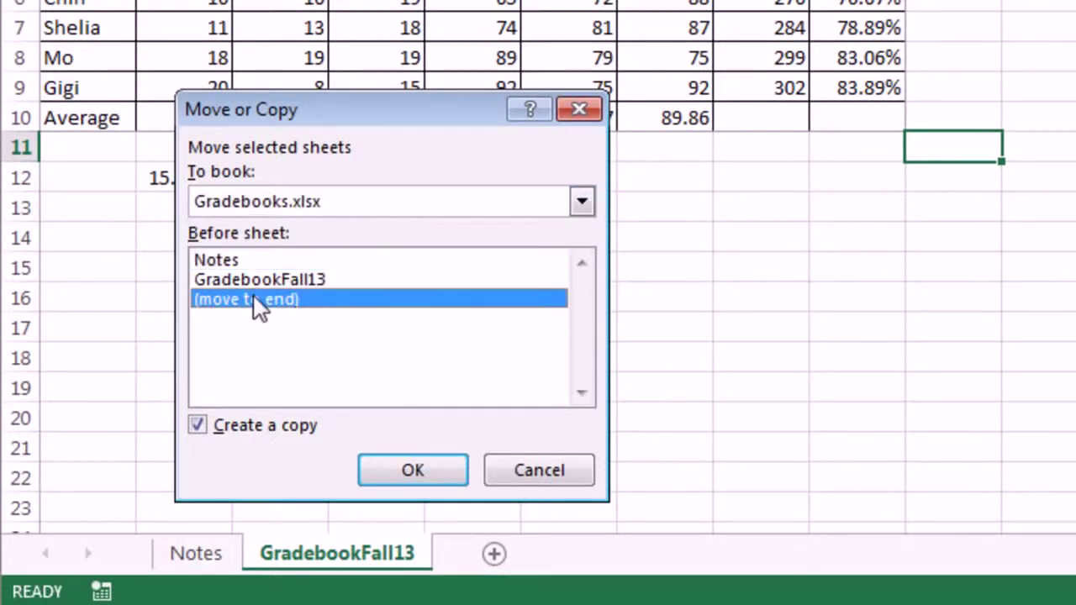
left_click(413, 472)
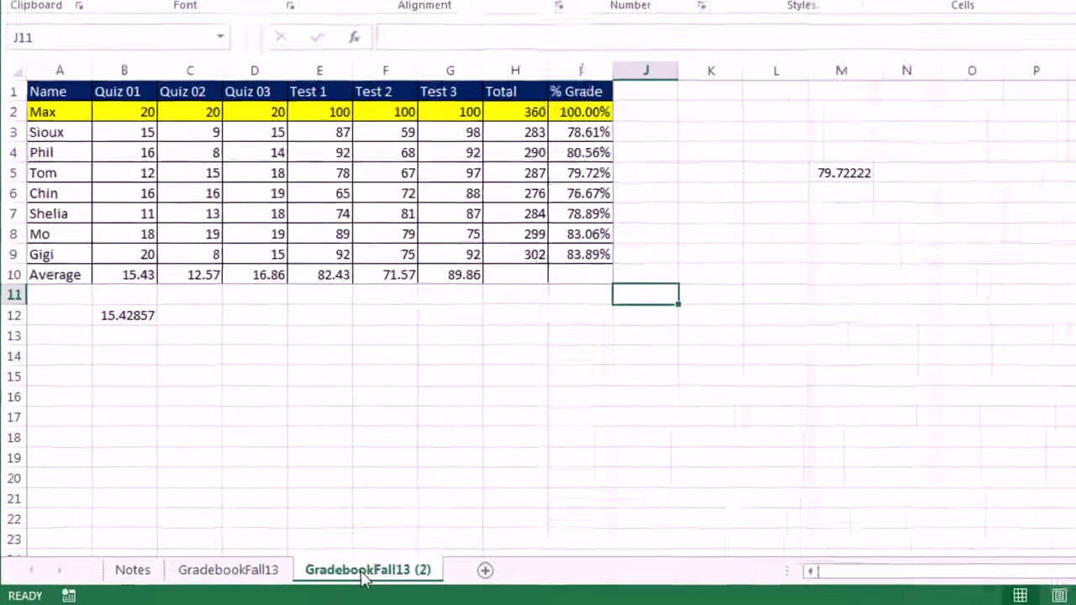
Step: Delete the copied gradebook sheet from the workbook
right_click(322, 579)
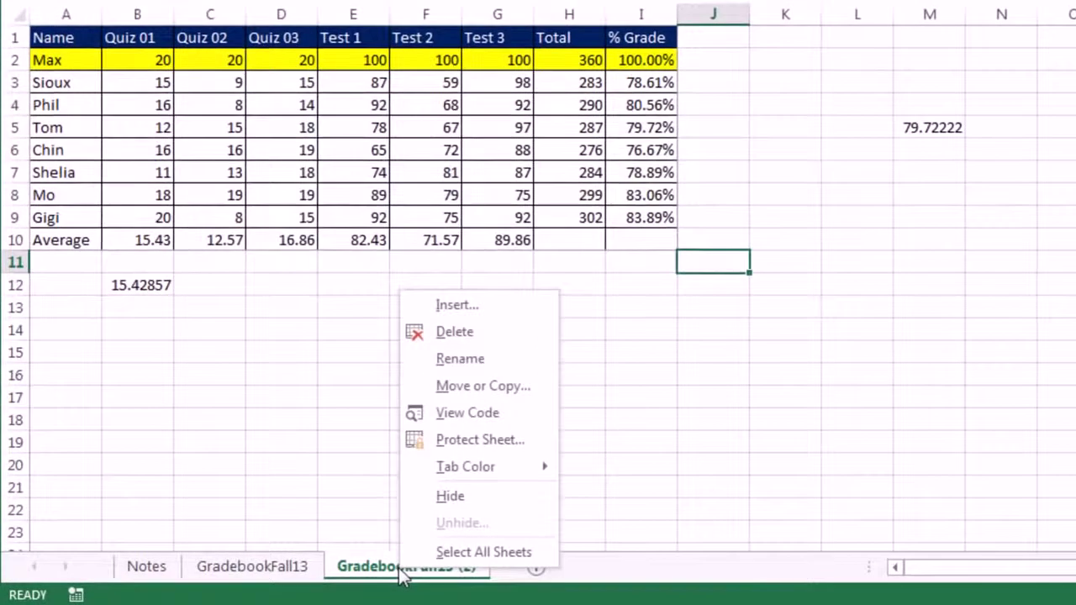
left_click(468, 333)
left_click_drag(1023, 25, 422, 244)
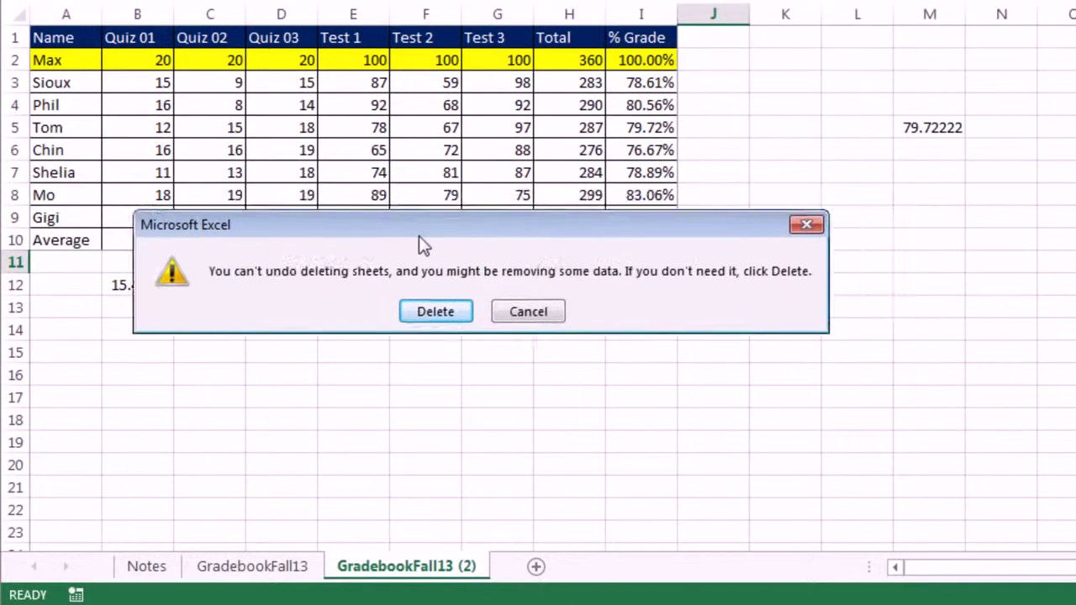
left_click(435, 322)
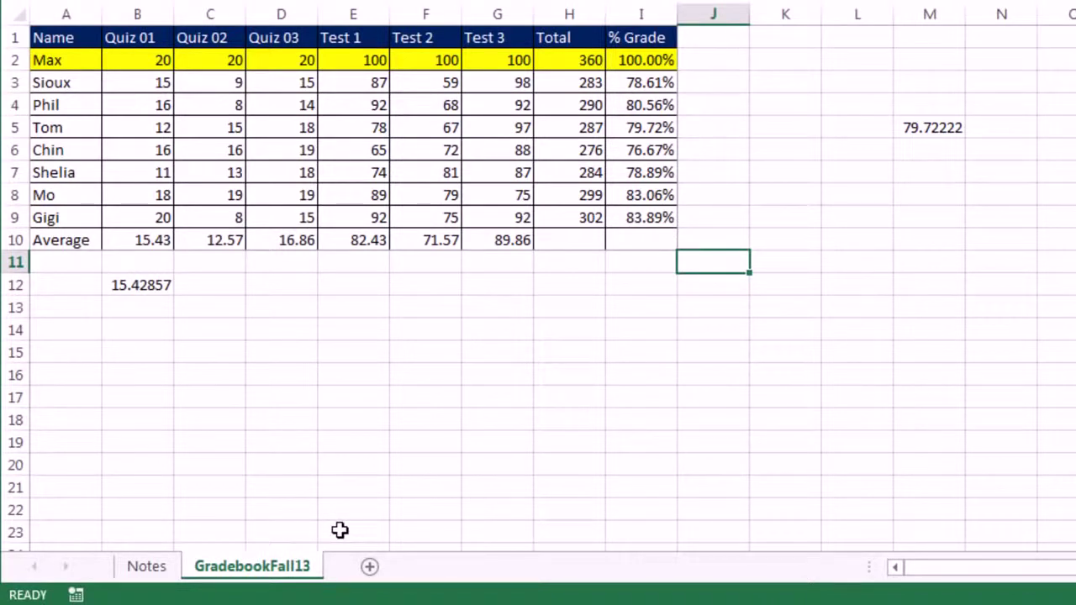
Step: Duplicate the GradebookFall13 sheet directly among the sheet tabs, making two copies placed after the original
mouse_move(252, 574)
left_mouse_down()
mouse_move(255, 473)
mouse_move(377, 453)
mouse_move(218, 436)
mouse_move(370, 450)
mouse_move(254, 436)
mouse_move(350, 447)
mouse_move(264, 442)
left_mouse_up()
left_click_drag(265, 442, 221, 421)
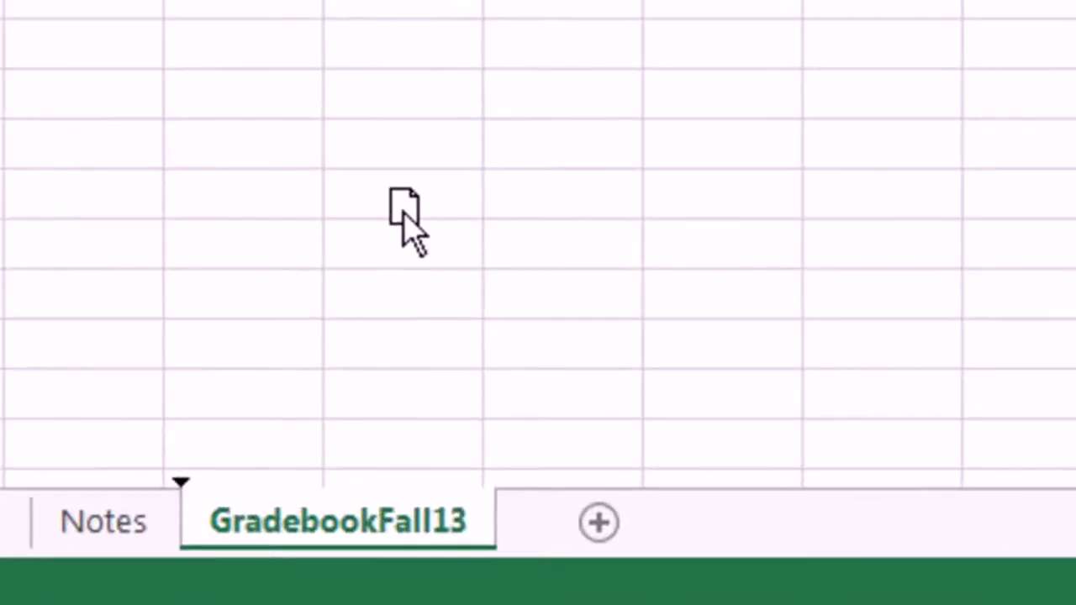
mouse_move(270, 201)
left_mouse_down()
mouse_move(353, 204)
mouse_move(563, 245)
mouse_move(419, 272)
mouse_move(410, 332)
mouse_move(346, 330)
mouse_move(543, 333)
mouse_move(411, 313)
mouse_move(540, 311)
mouse_move(460, 308)
mouse_move(531, 299)
left_mouse_up()
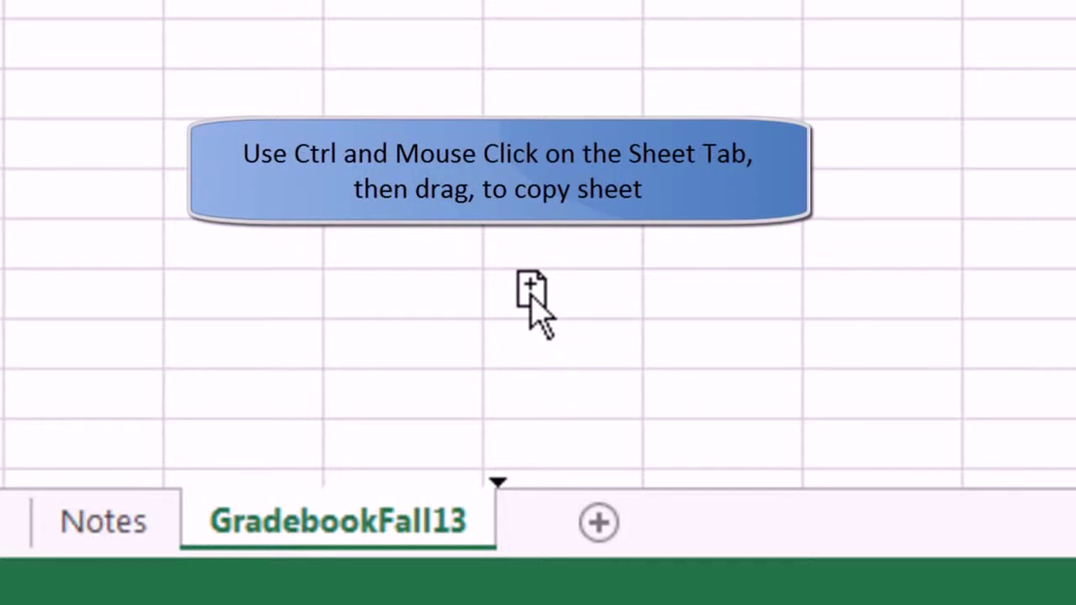
left_click_drag(530, 295, 530, 292)
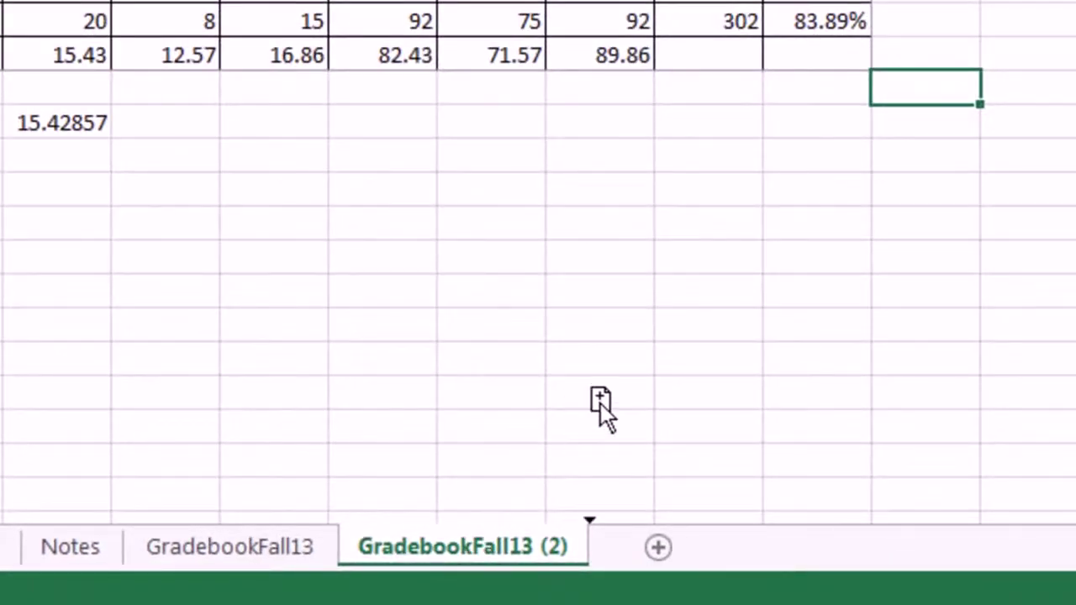
left_click_drag(626, 399, 625, 399)
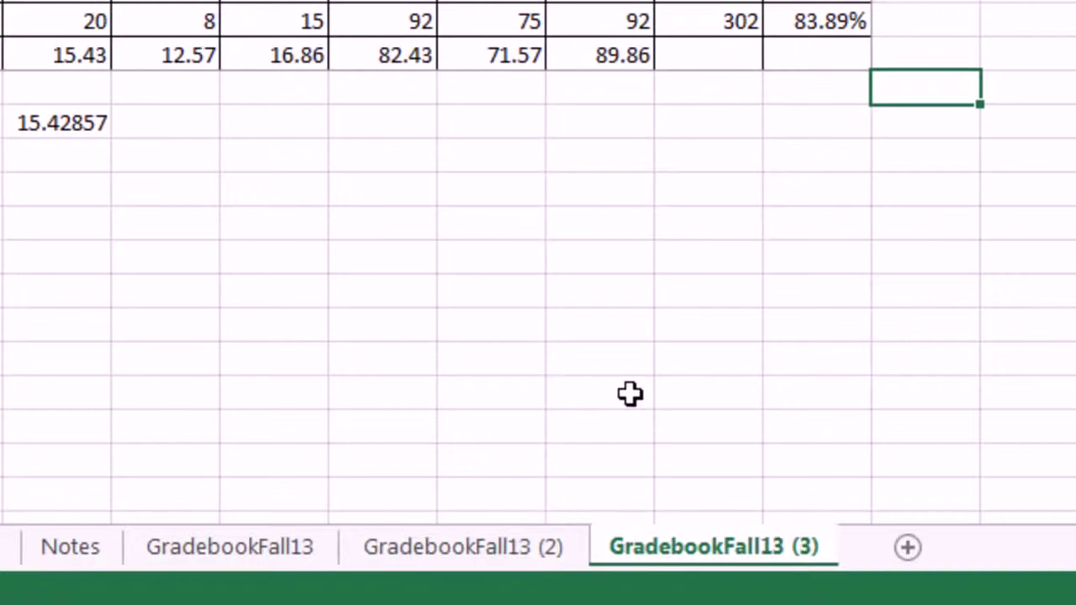
Step: Rename the first gradebook copy as GradebookWinter2013 and clear its student names and scores in A3:G9
left_click(492, 550)
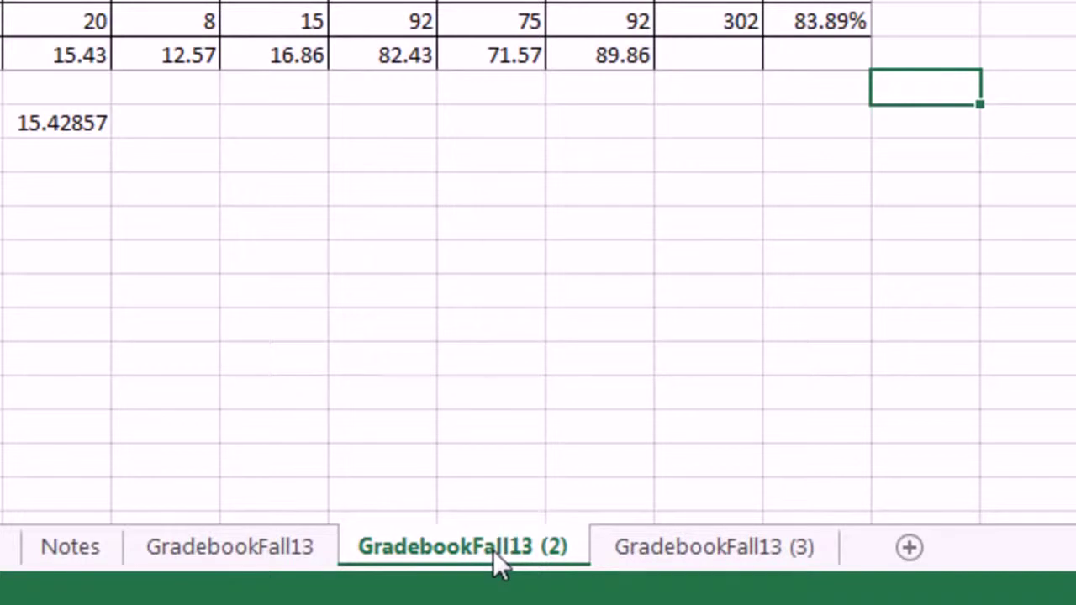
double_click(492, 549)
left_click_drag(475, 555, 639, 576)
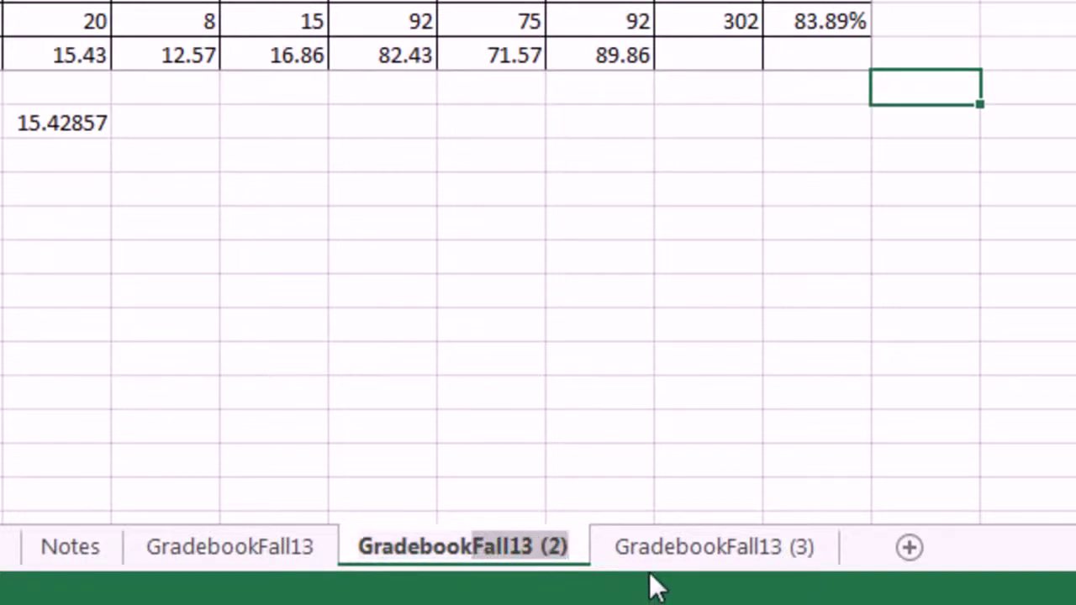
type("Winter2")
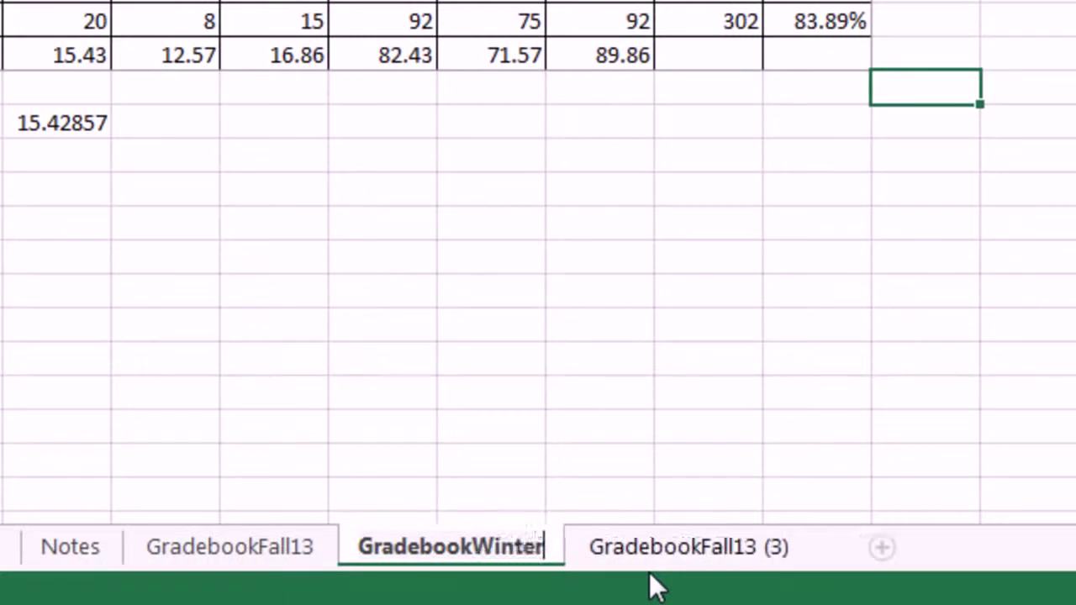
type("013")
key("Return")
left_click_drag(38, 215, 389, 312)
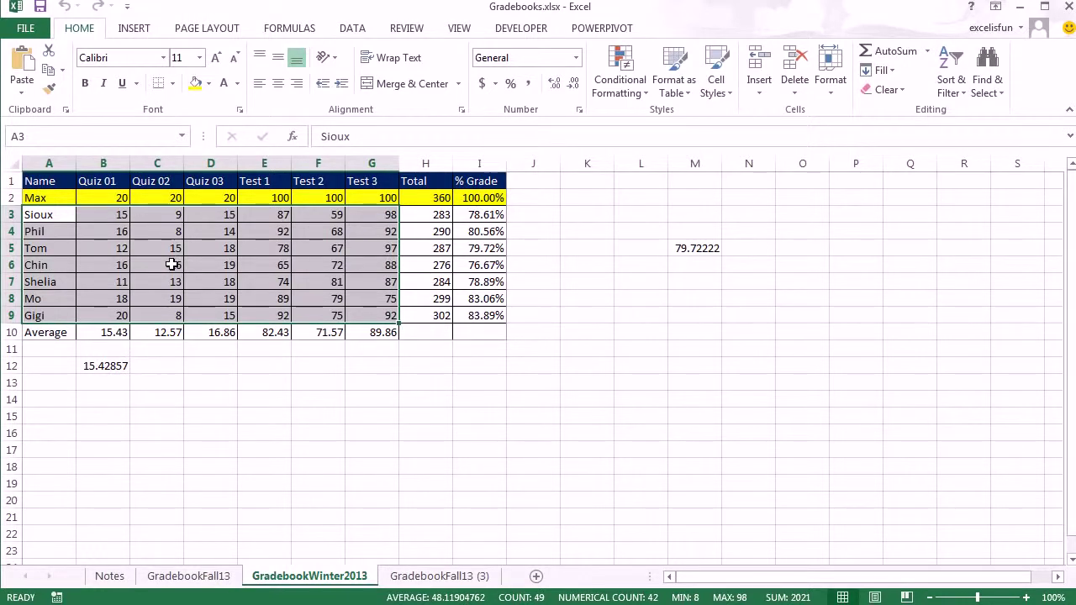
key("Delete")
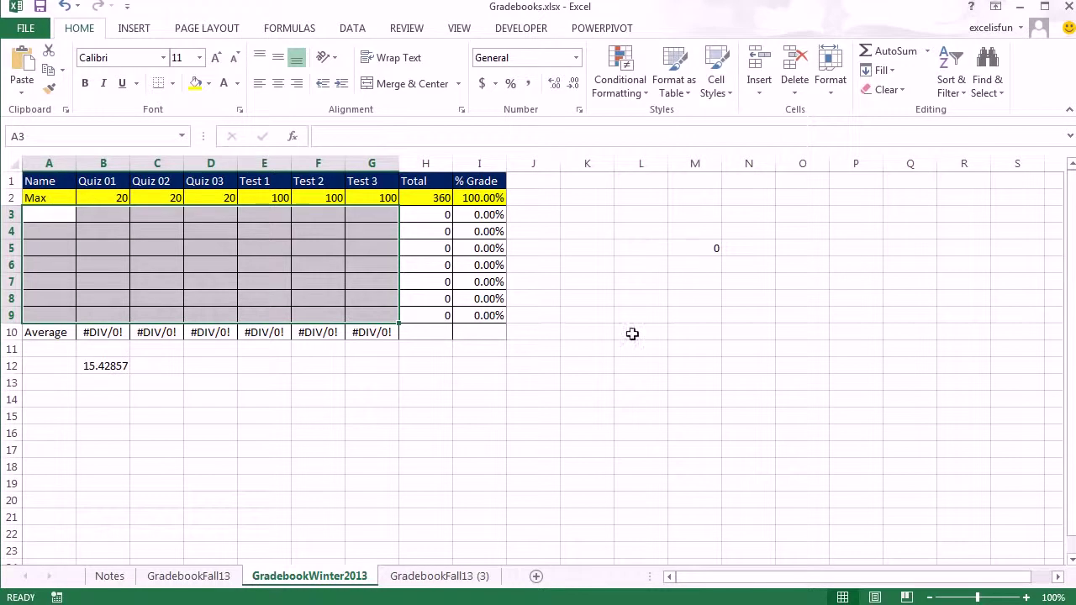
Step: Rename the second gradebook copy as GradebookSpring2013 and clear its student names and scores in A3:G9
left_click(458, 580)
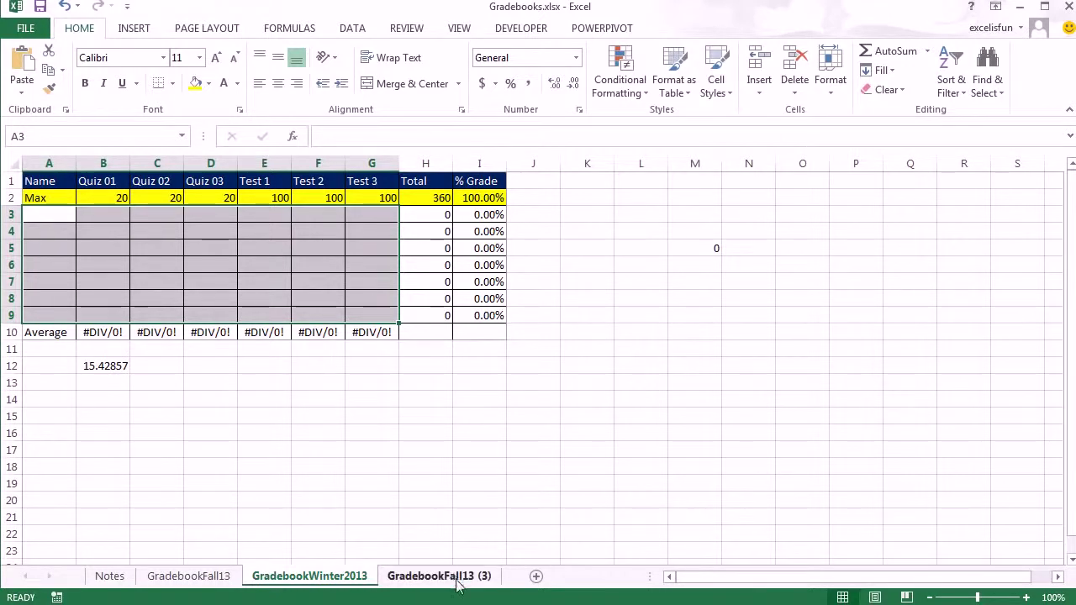
double_click(451, 580)
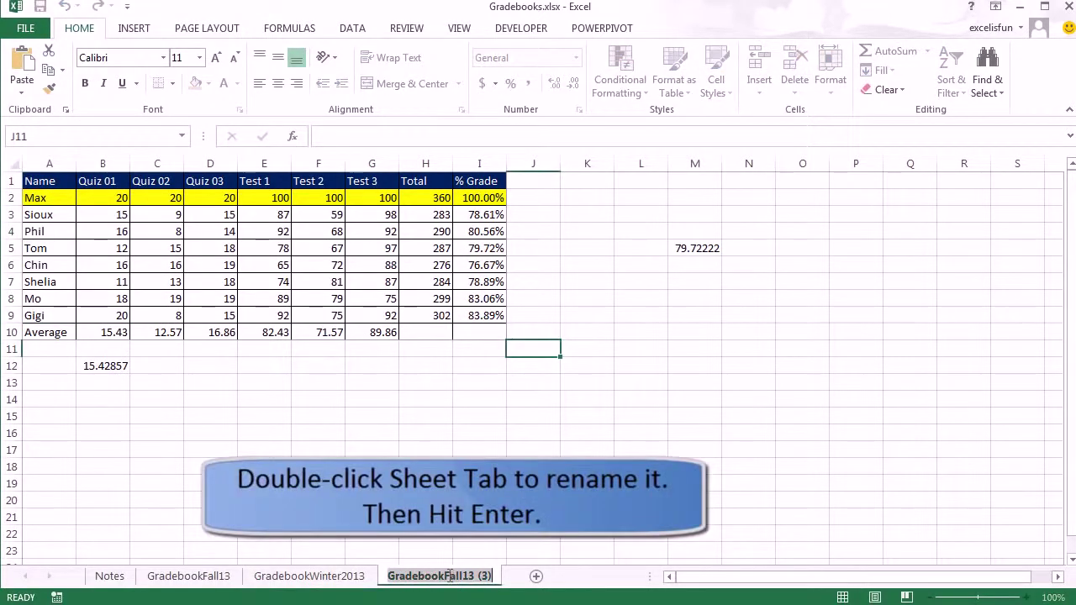
left_click_drag(444, 576, 486, 580)
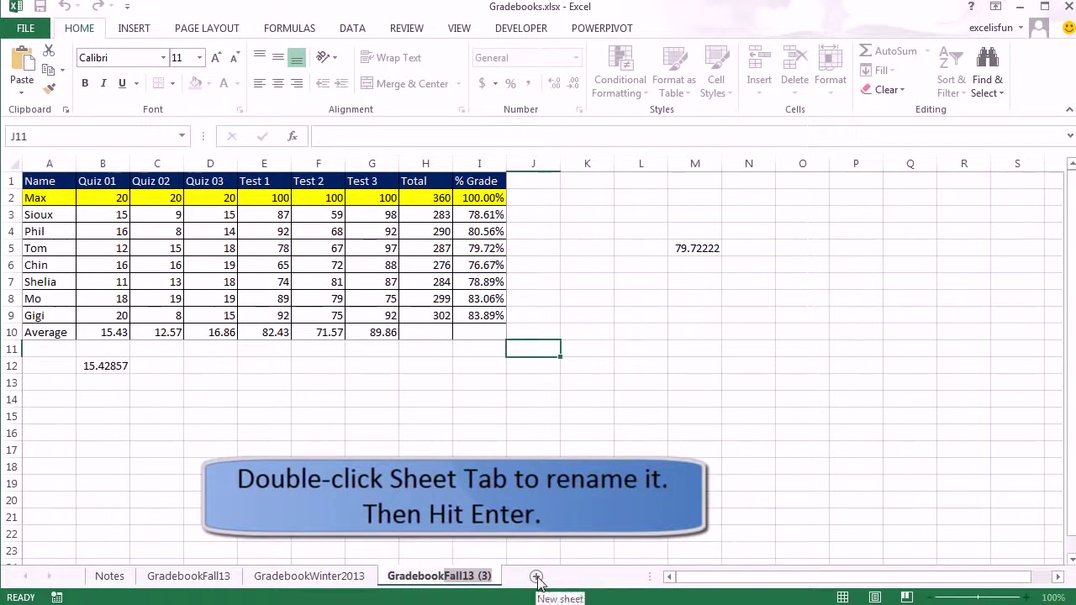
type("Spring2013")
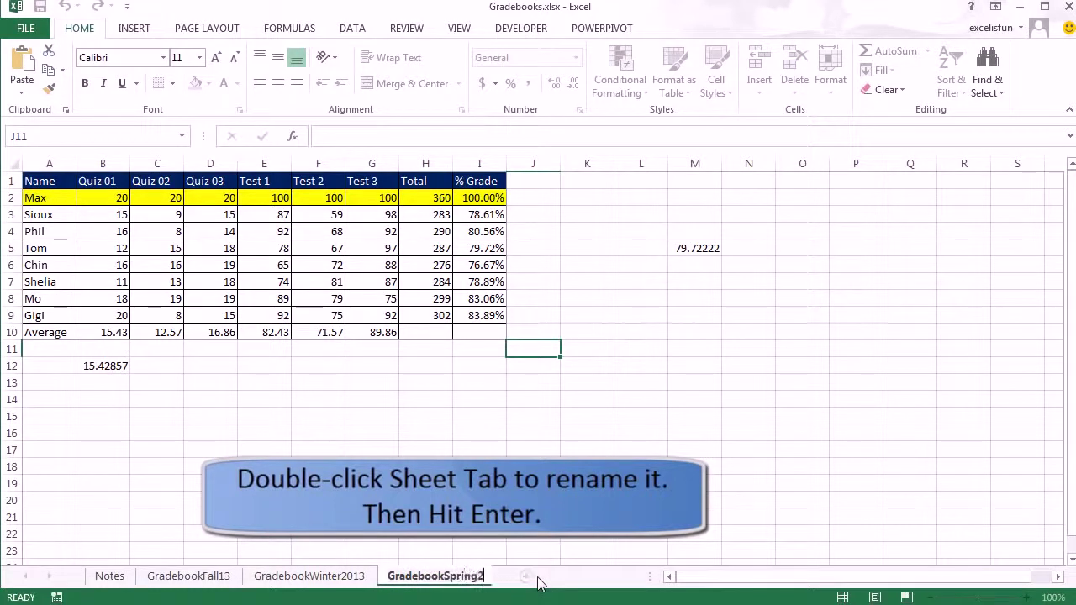
key("Return")
key("Return")
left_click(31, 216)
left_click_drag(32, 215, 369, 315)
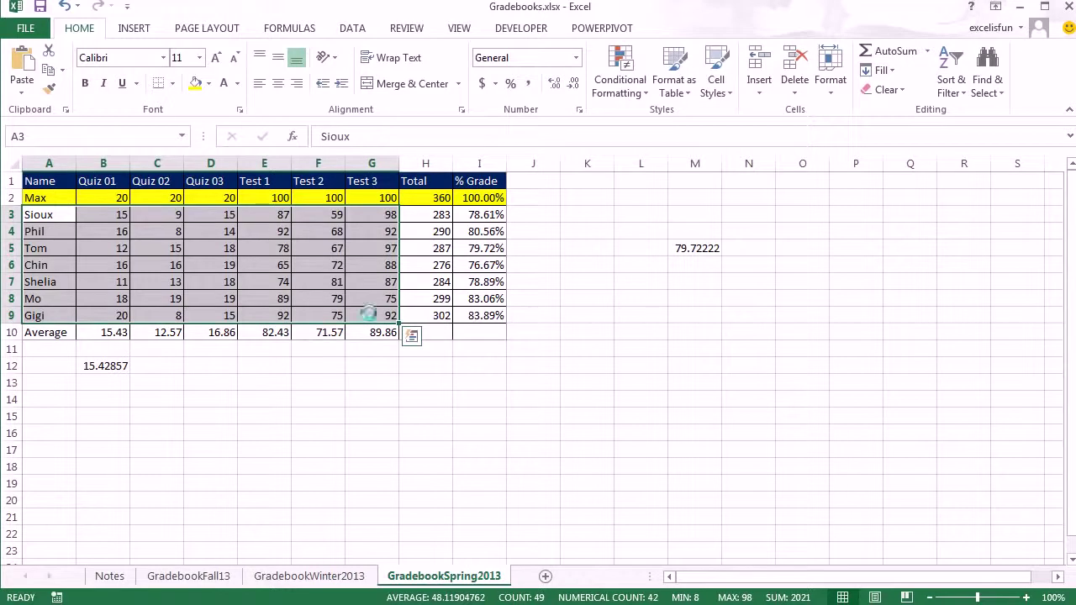
key("Delete")
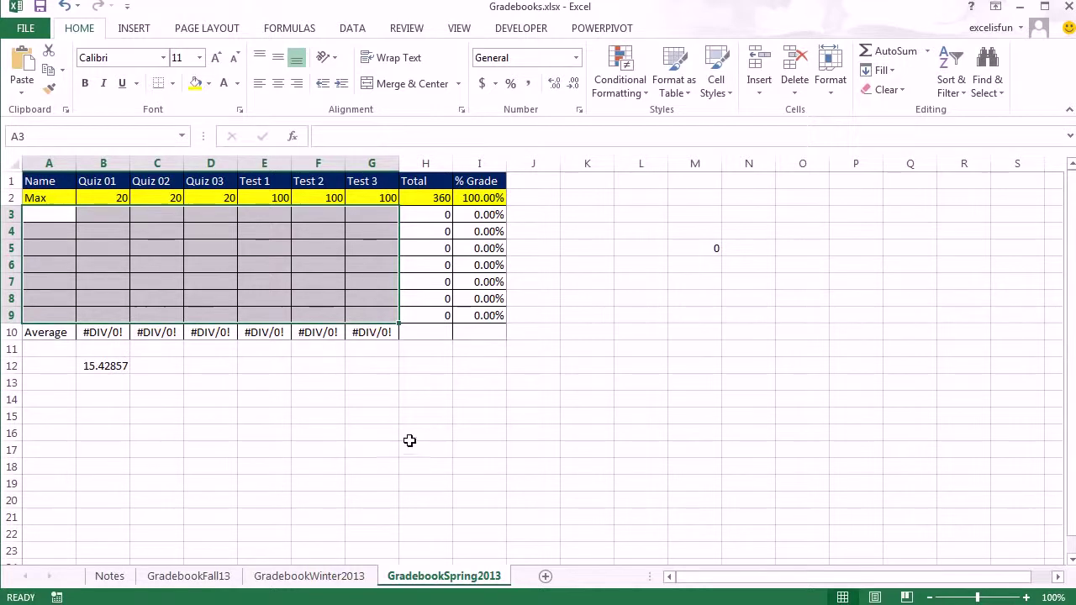
Step: On the GradebookFall13 sheet, enter the note "Formulas do not see Number Formatting" in M4 and check the formula in M5
left_click(332, 579)
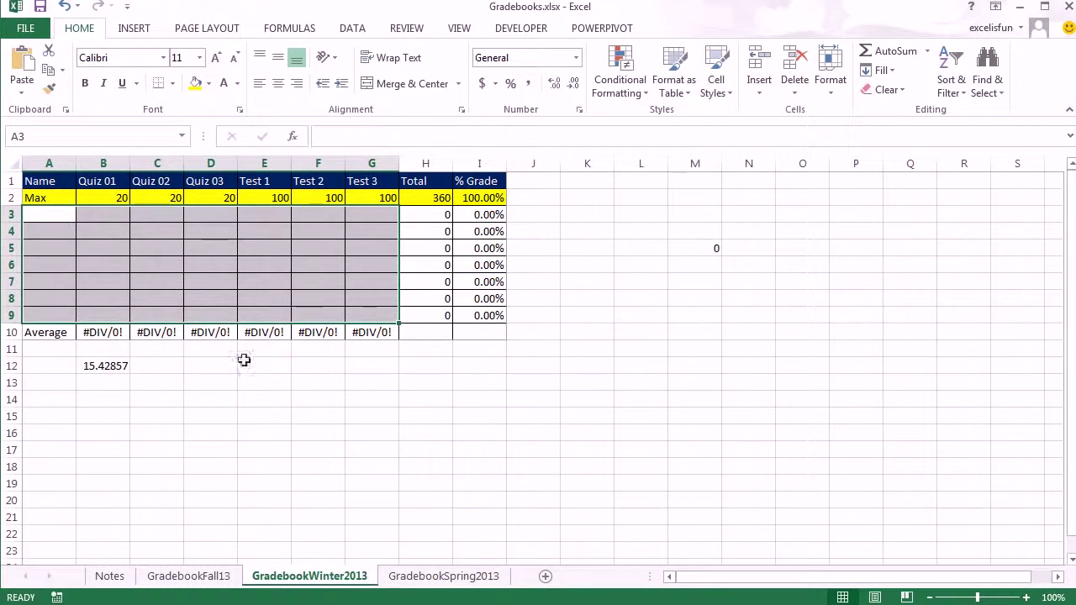
left_click(202, 578)
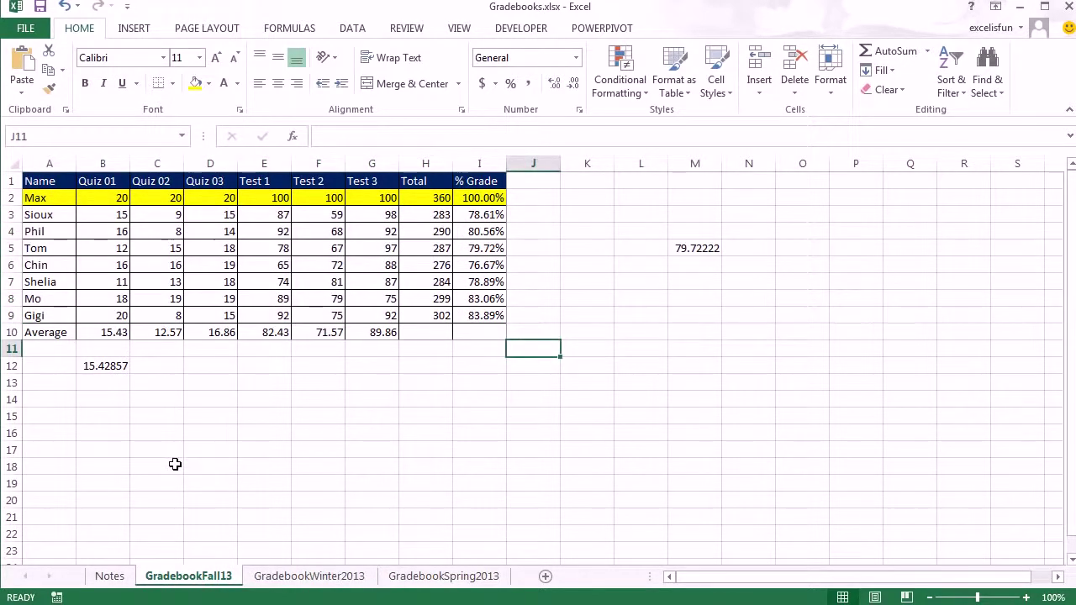
left_click(689, 249)
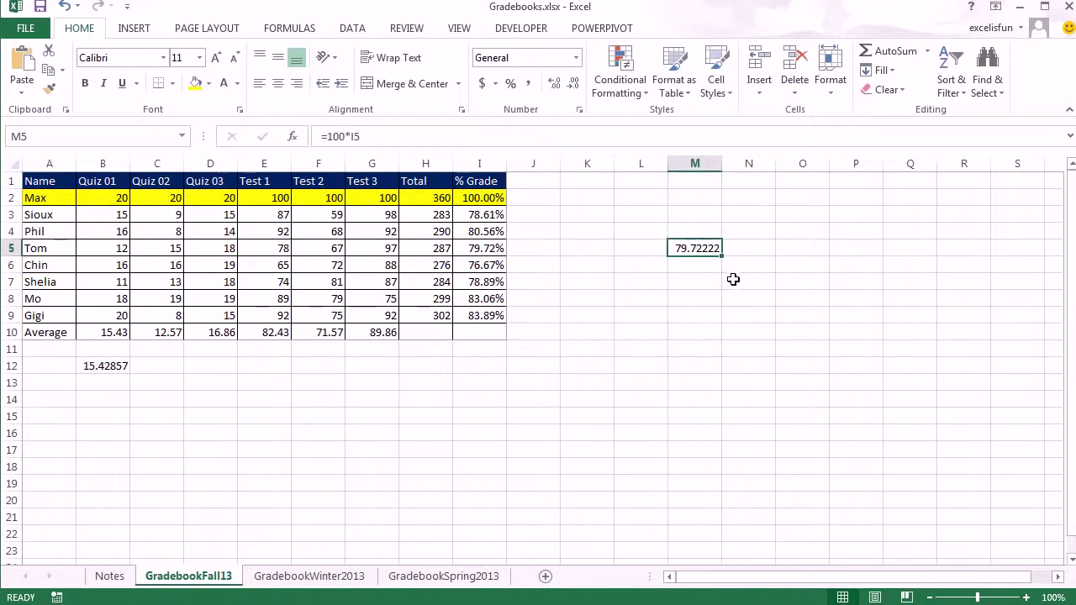
left_click(684, 229)
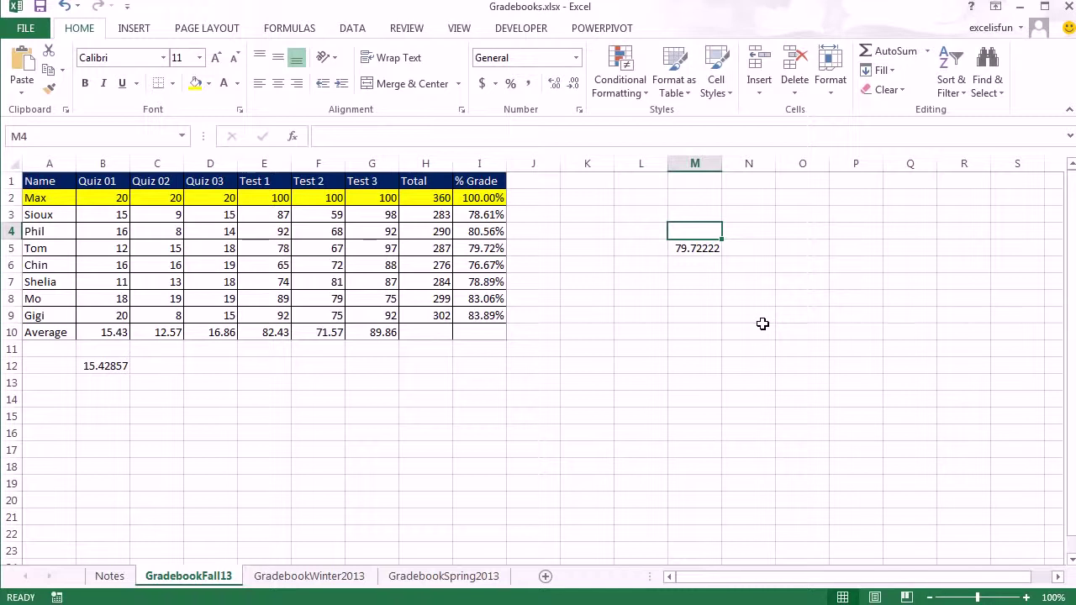
type("Formulas do not")
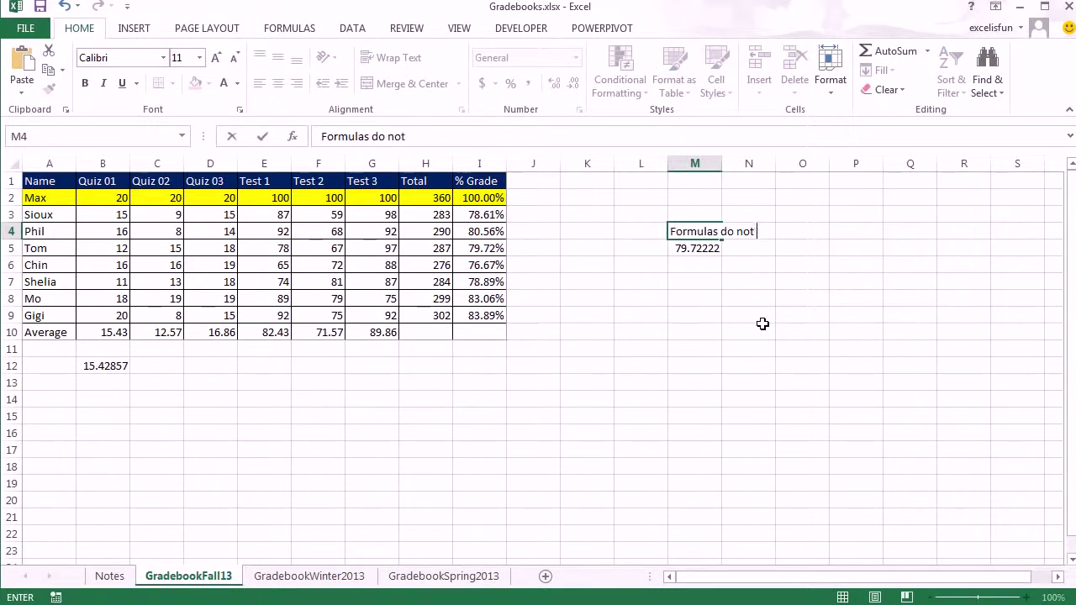
type(" see Numb")
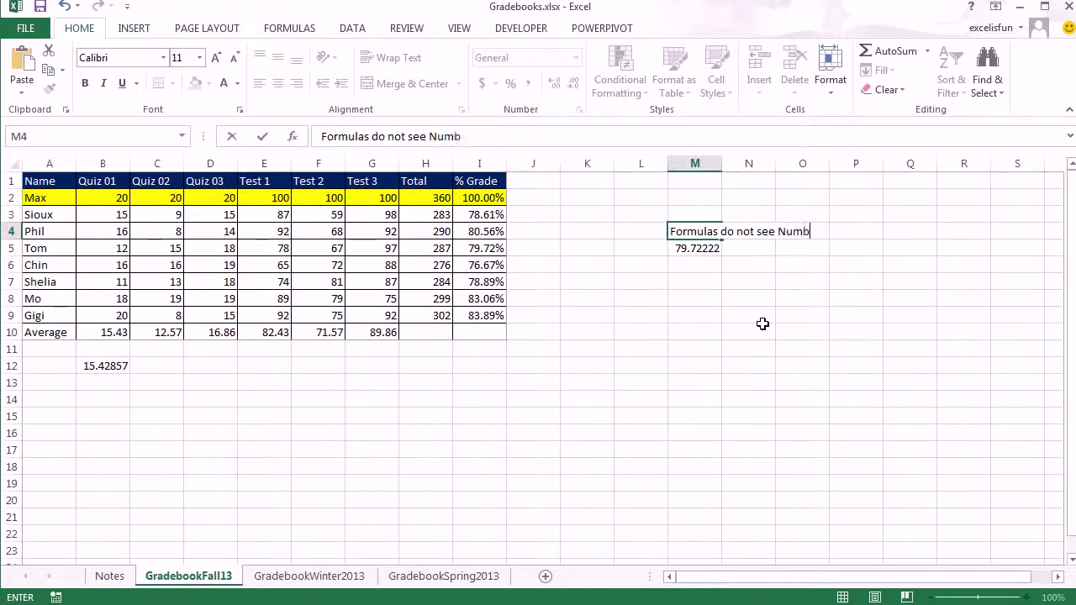
type("er Formattin")
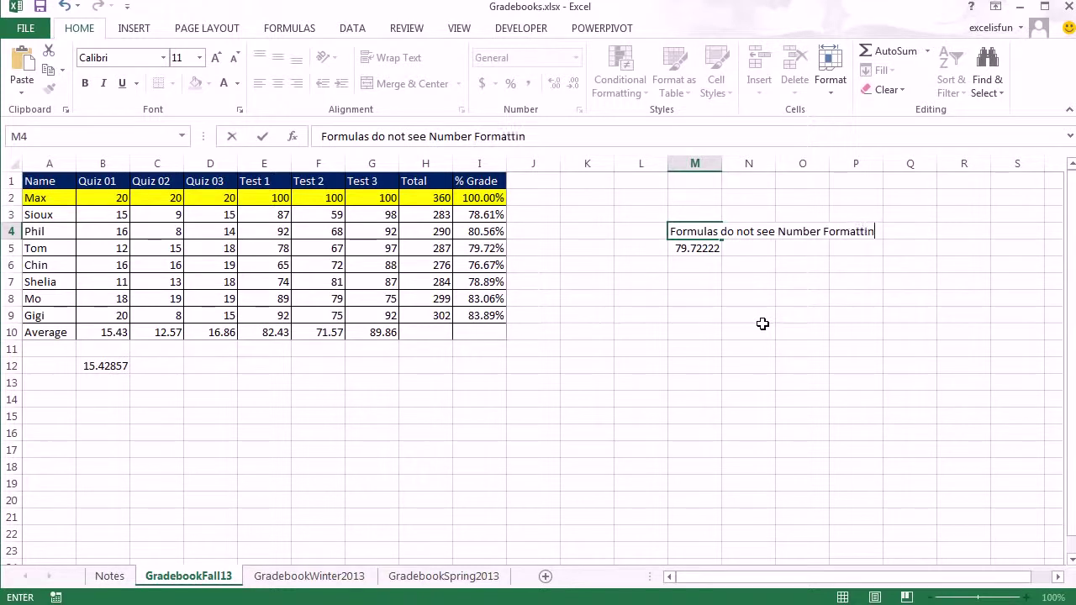
type("g")
key("Return")
key("F2")
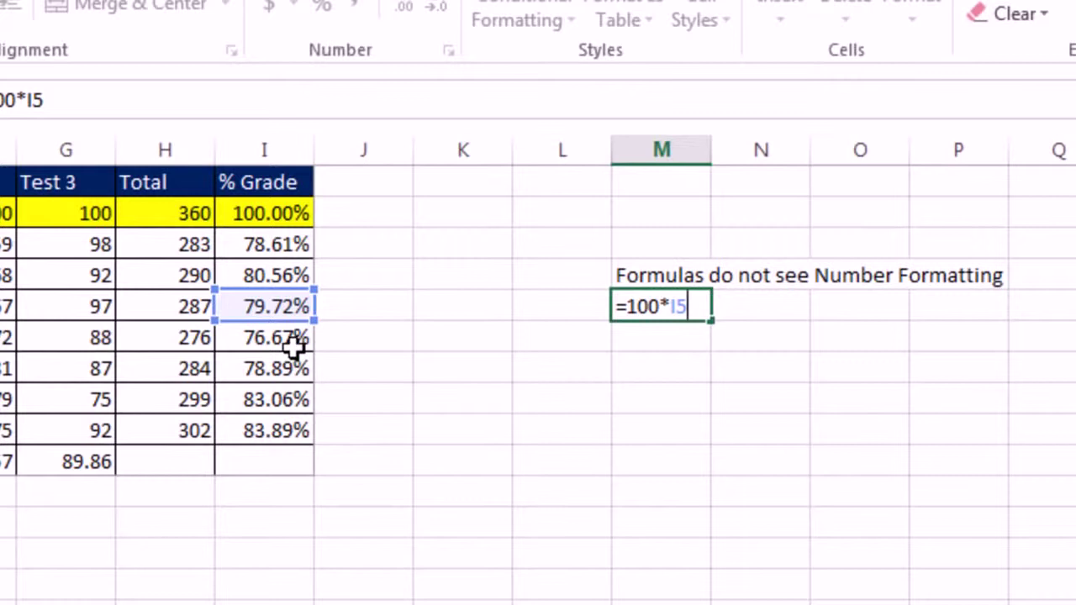
key("Return")
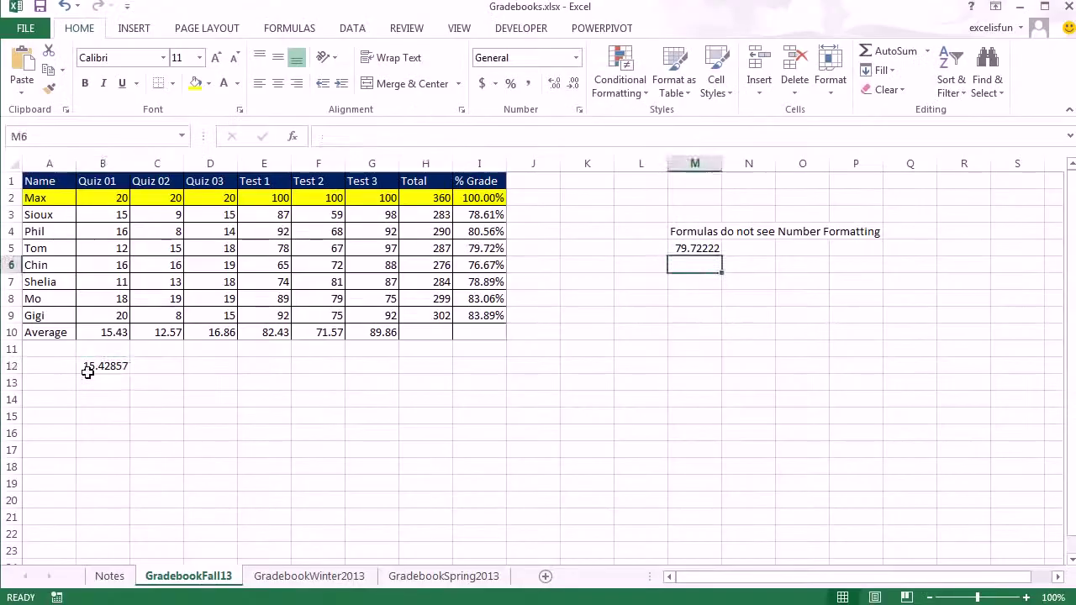
Step: Move the B12 formula to B13 and enter in B12 "Formula inputs that can change must be put into cells and referred to in formulas with cell reference."
left_click(89, 366)
key("F2")
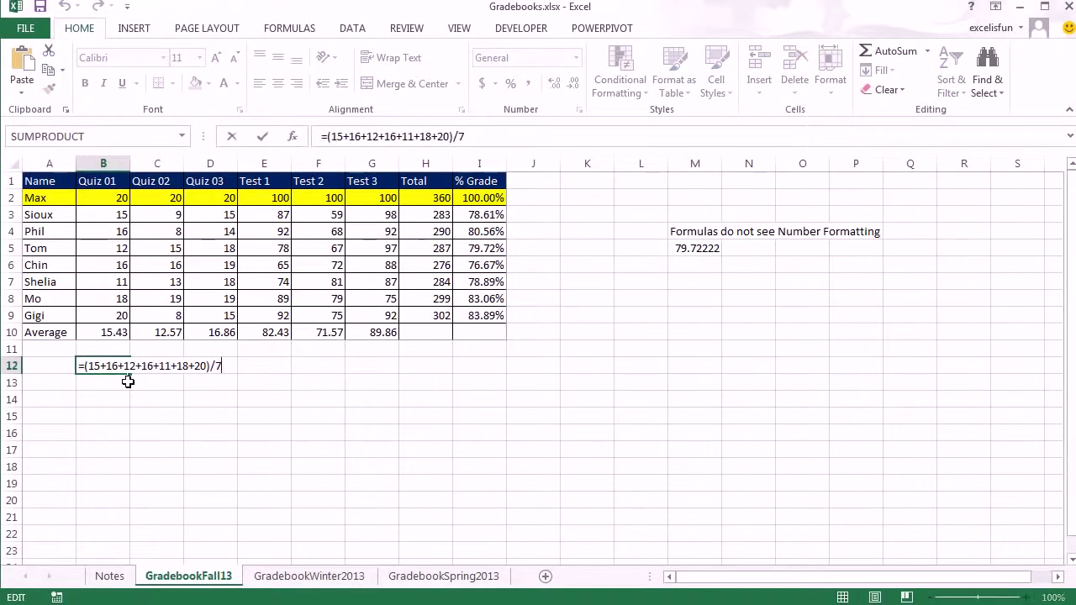
key("Escape")
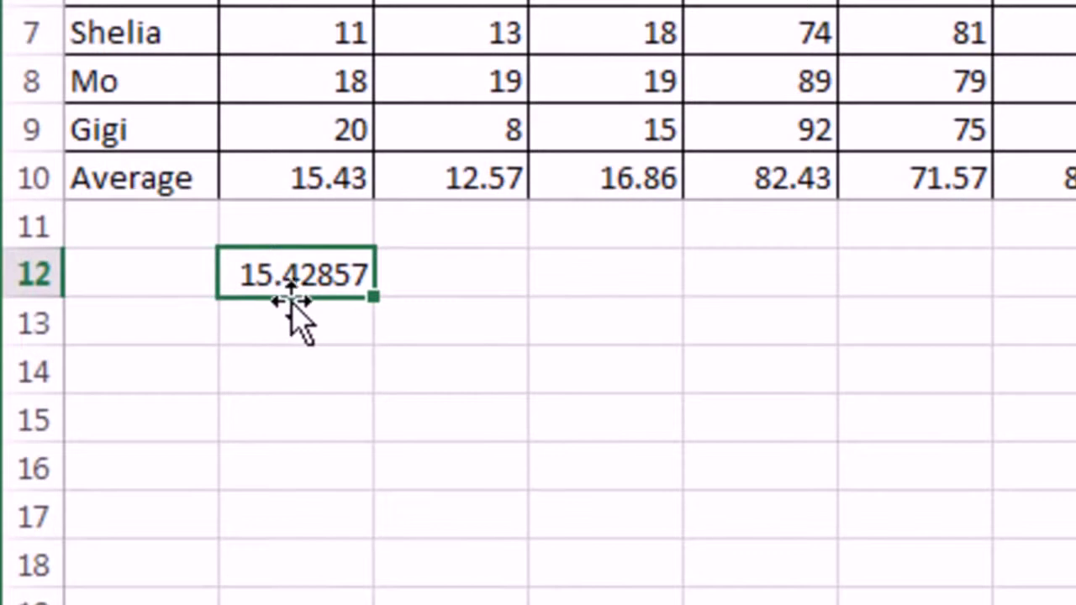
left_click_drag(284, 300, 278, 343)
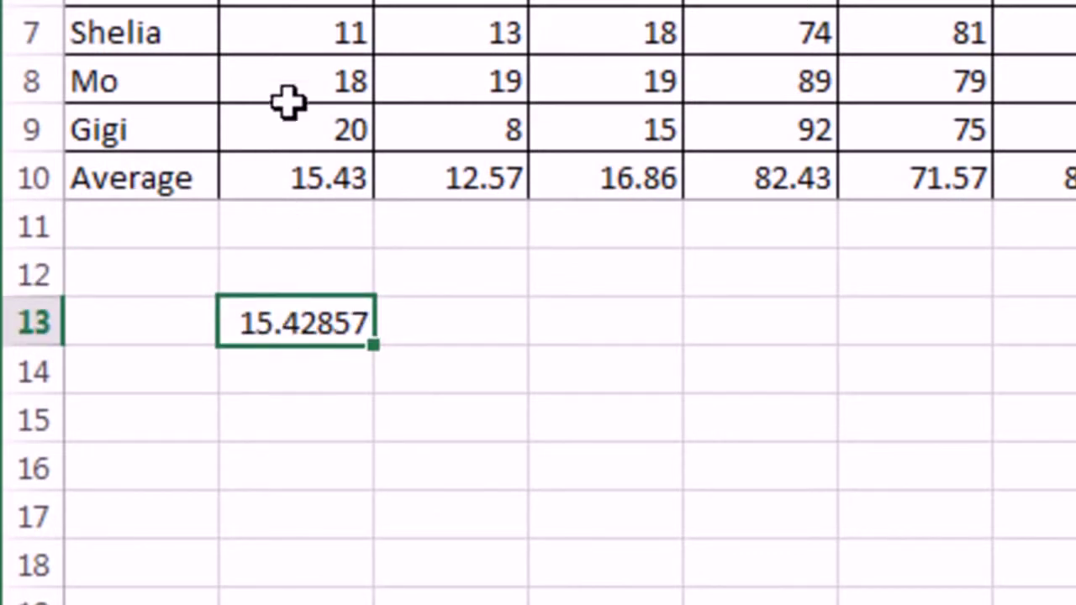
left_click(259, 279)
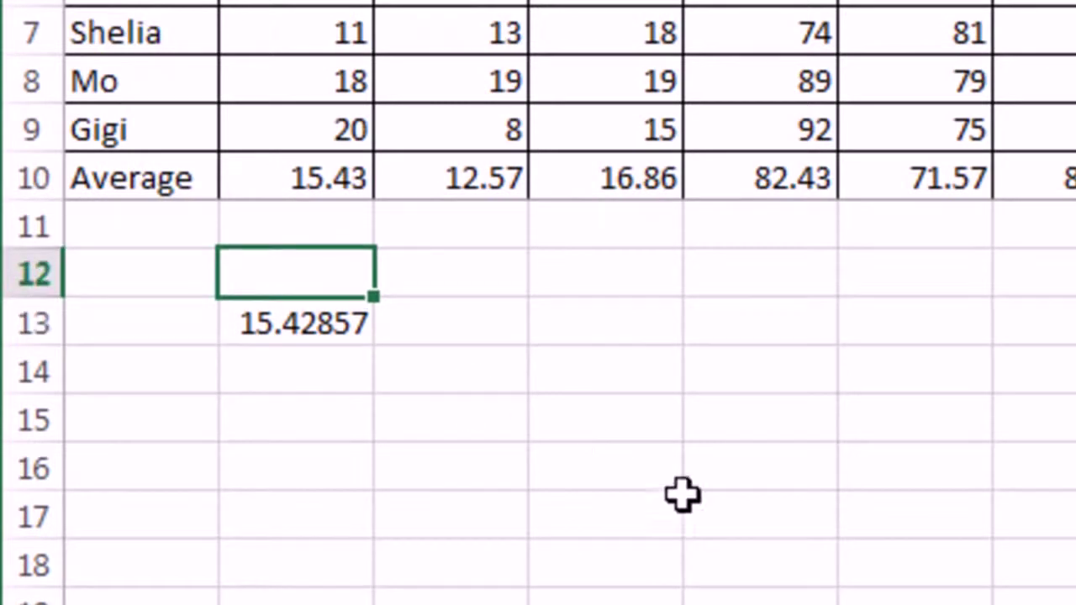
type("Formula inputs that can change must be put into cells and referred to in formulas with cell reference.")
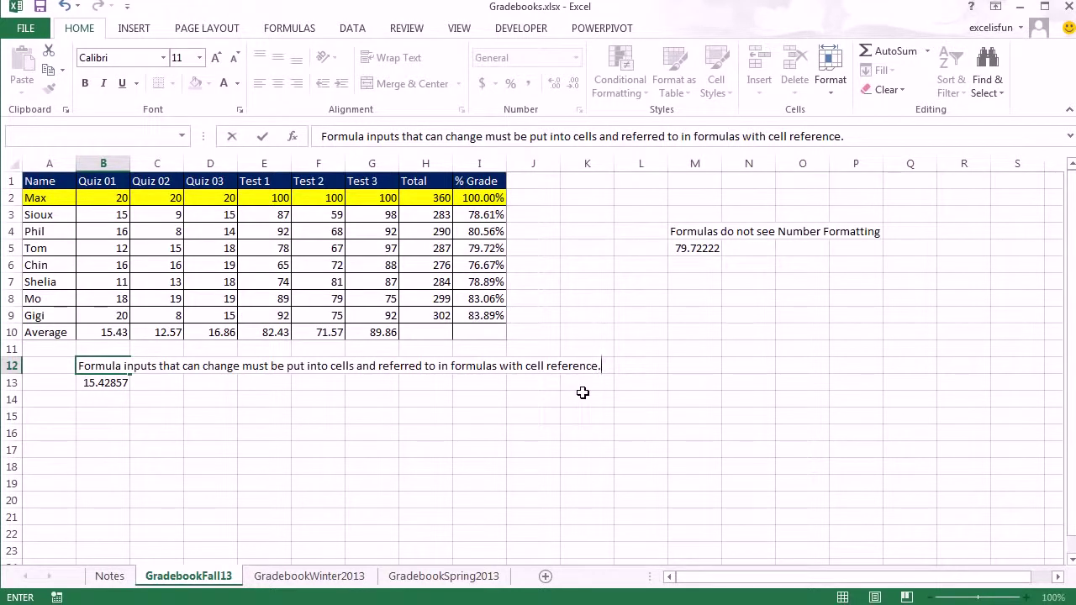
key("Return")
key("Return")
key("Return")
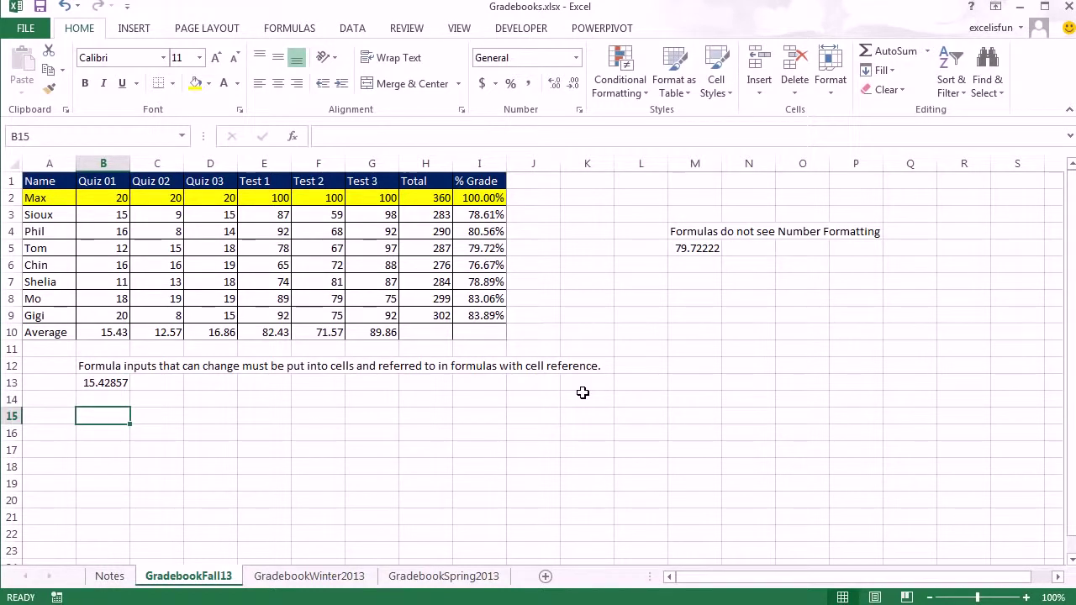
Step: Enter Jan in B15 and fill the month series across row 15 to Dec in M15
left_click(121, 180)
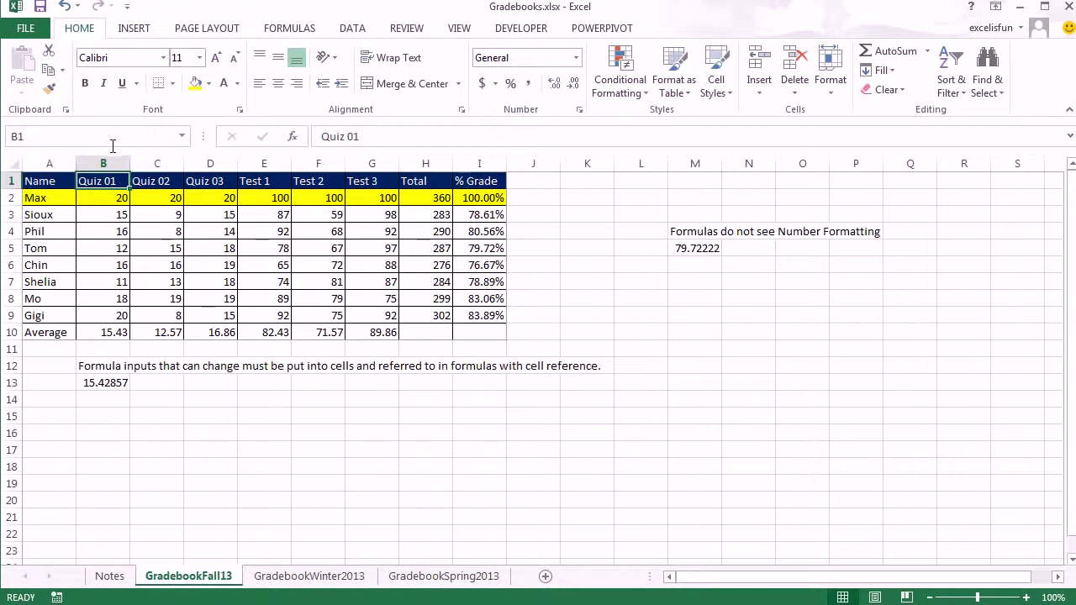
left_click(111, 420)
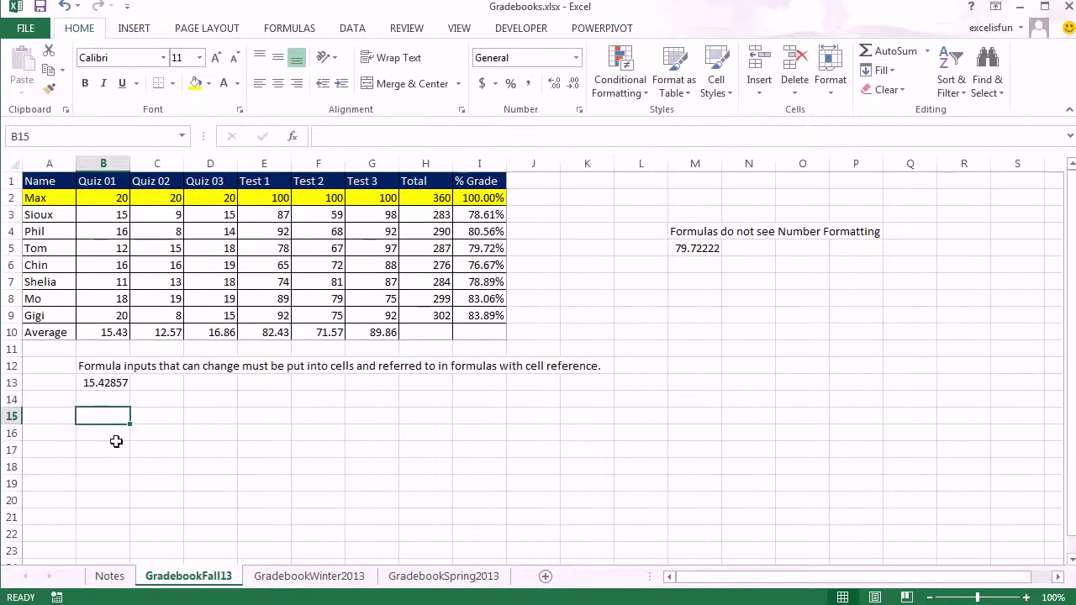
type("Jan")
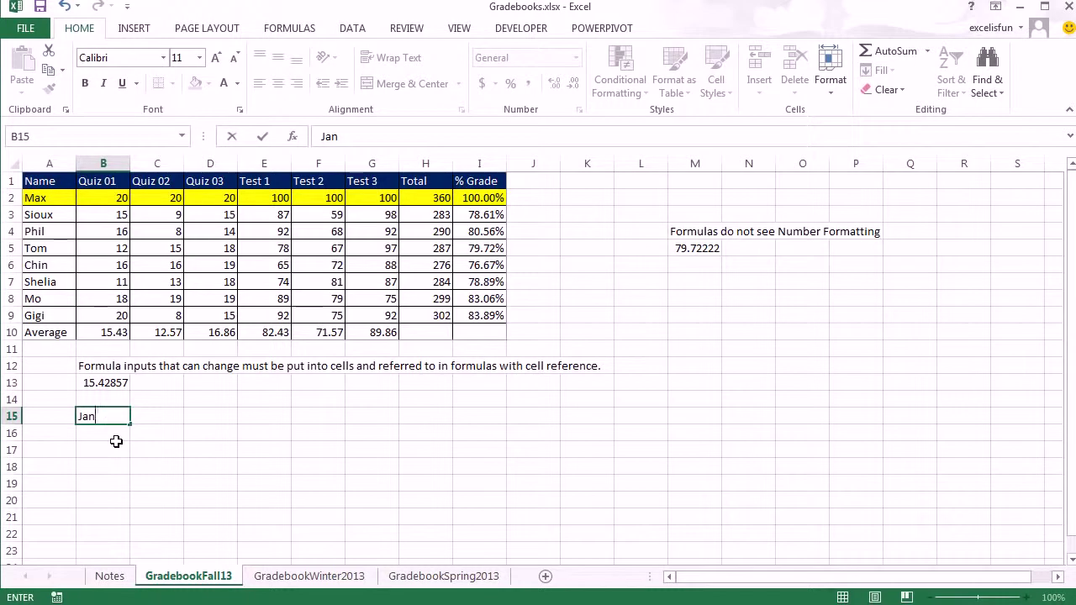
key("ctrl+Return")
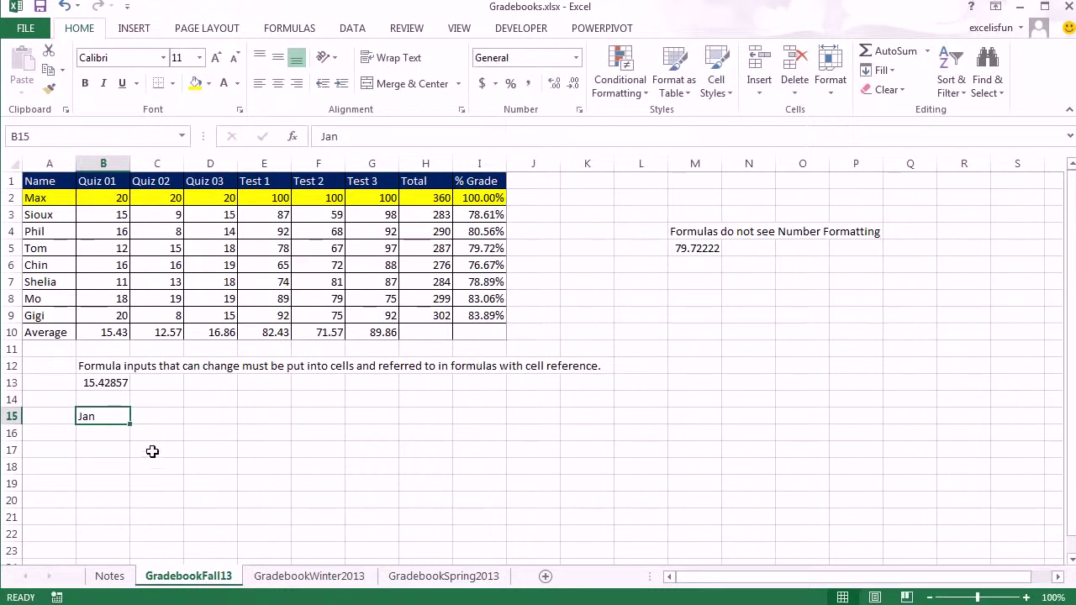
left_click_drag(132, 426, 721, 425)
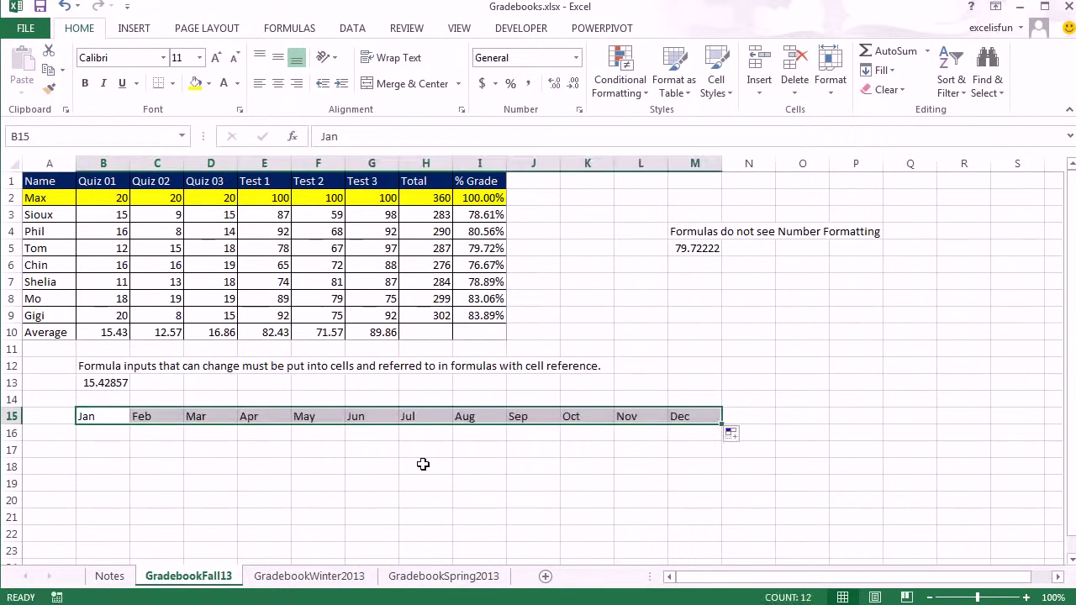
Step: Enter Monday in B16 and fill the day series, weekends included, across row 16 to M16
left_click(89, 432)
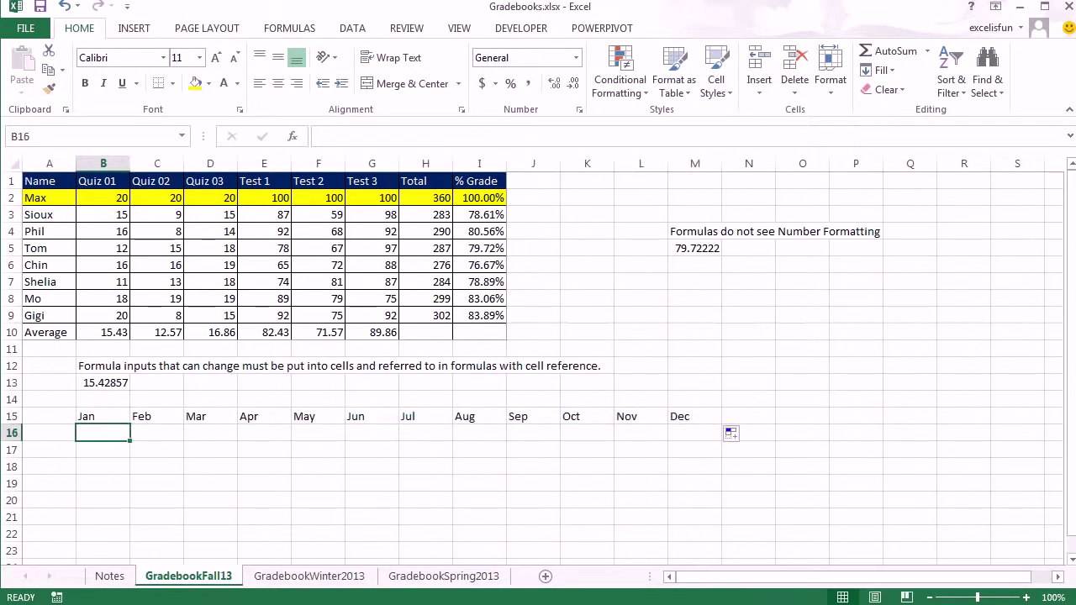
type("Monday")
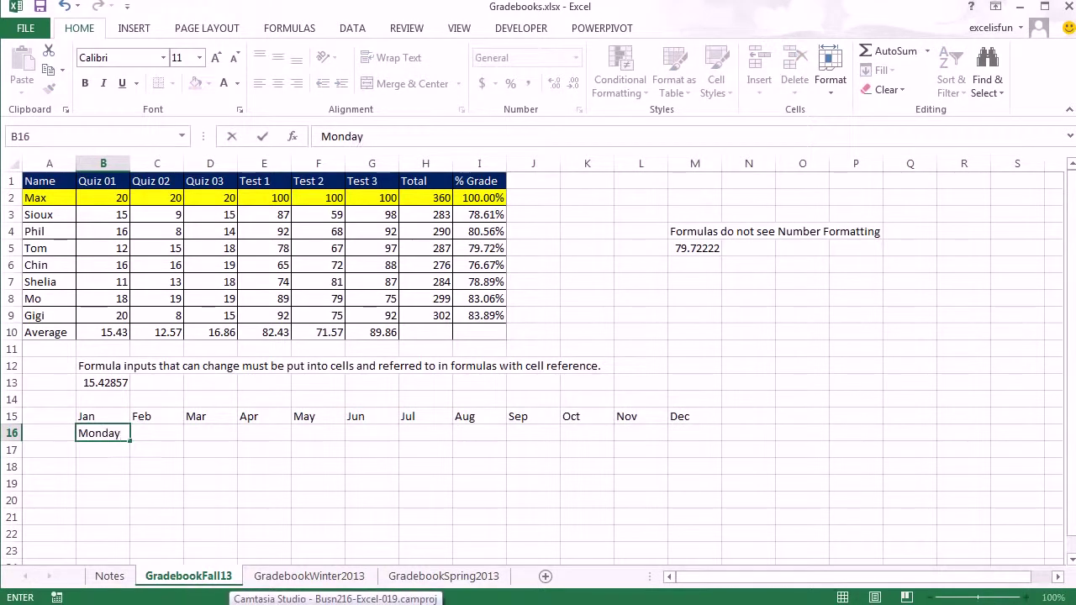
key("ctrl+Return")
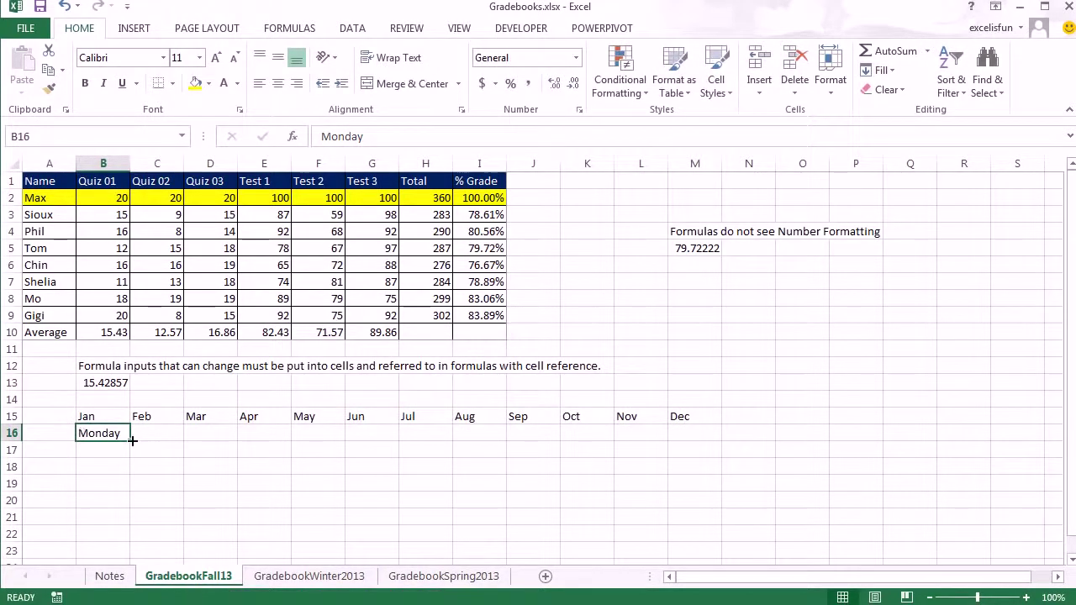
left_click_drag(131, 441, 462, 444)
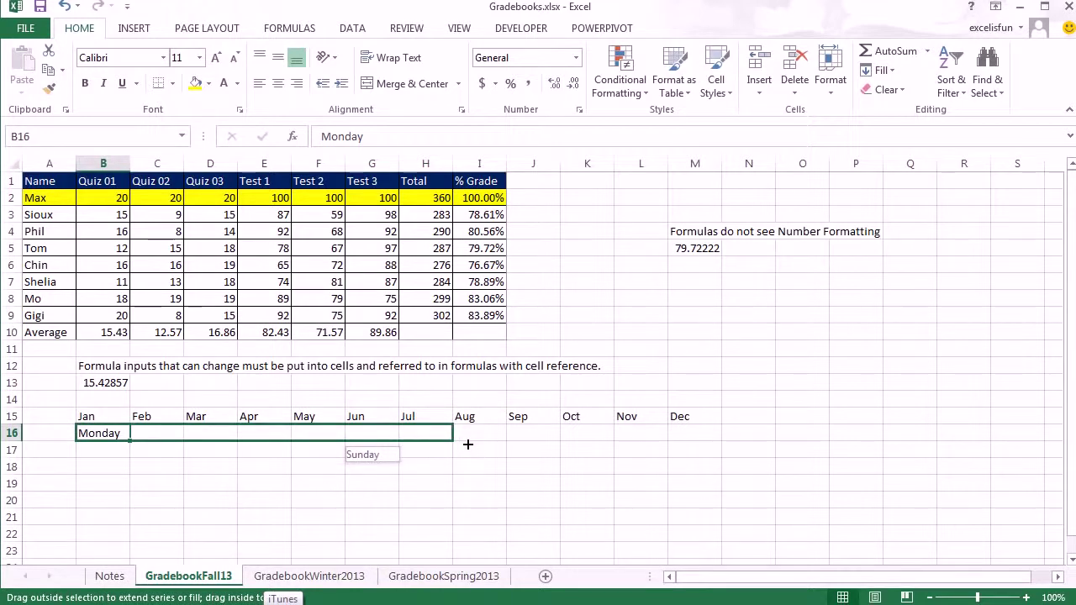
left_click_drag(468, 444, 711, 436)
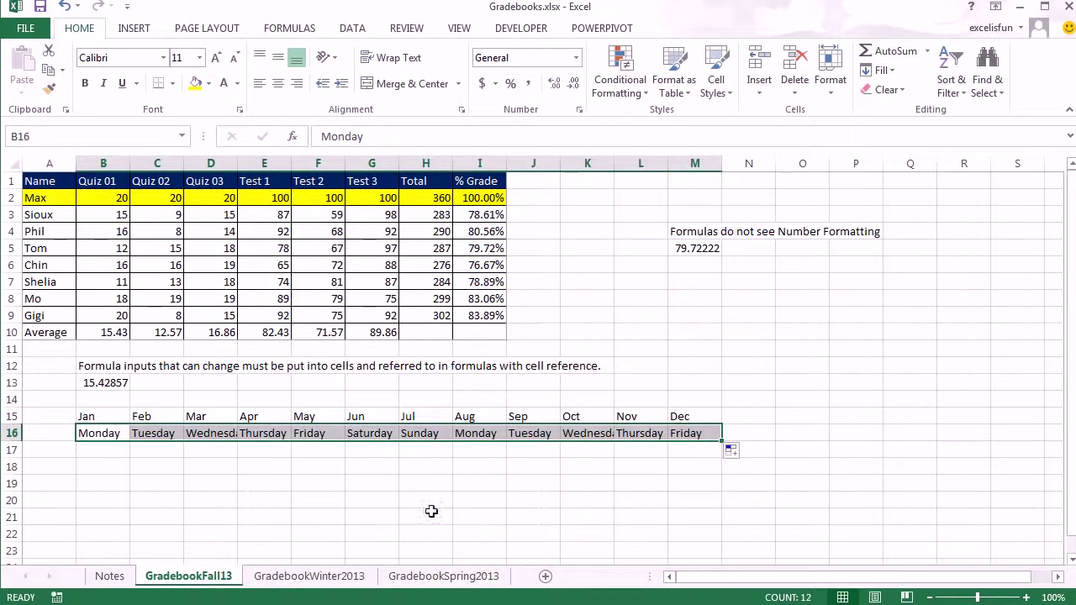
Step: Enter Monday in B17, fill across to M17, and set the fill option to Fill Weekdays
left_click(102, 447)
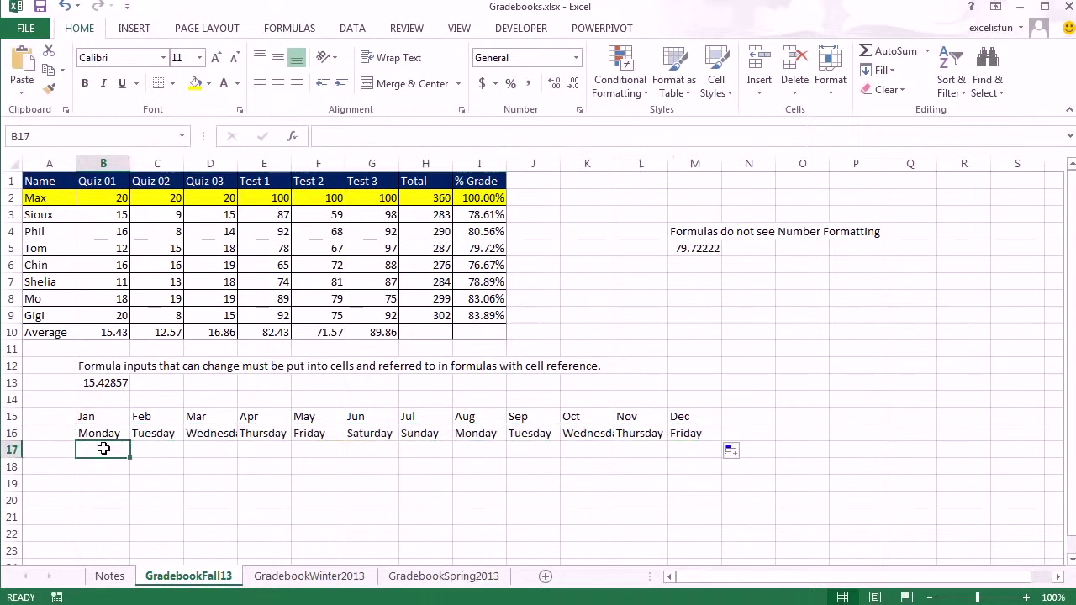
type("Monday")
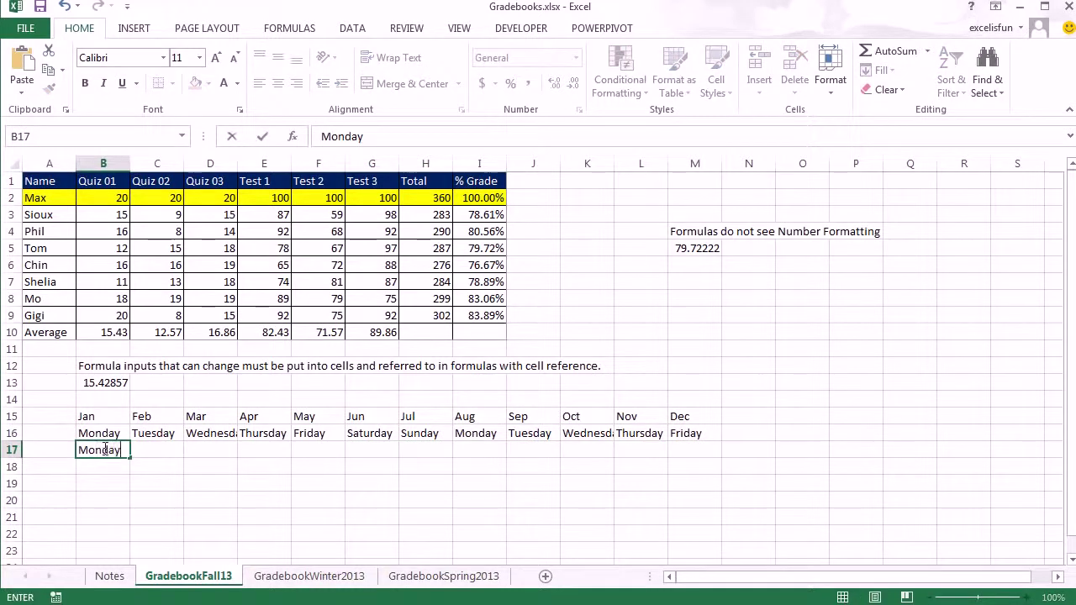
key("ctrl+Return")
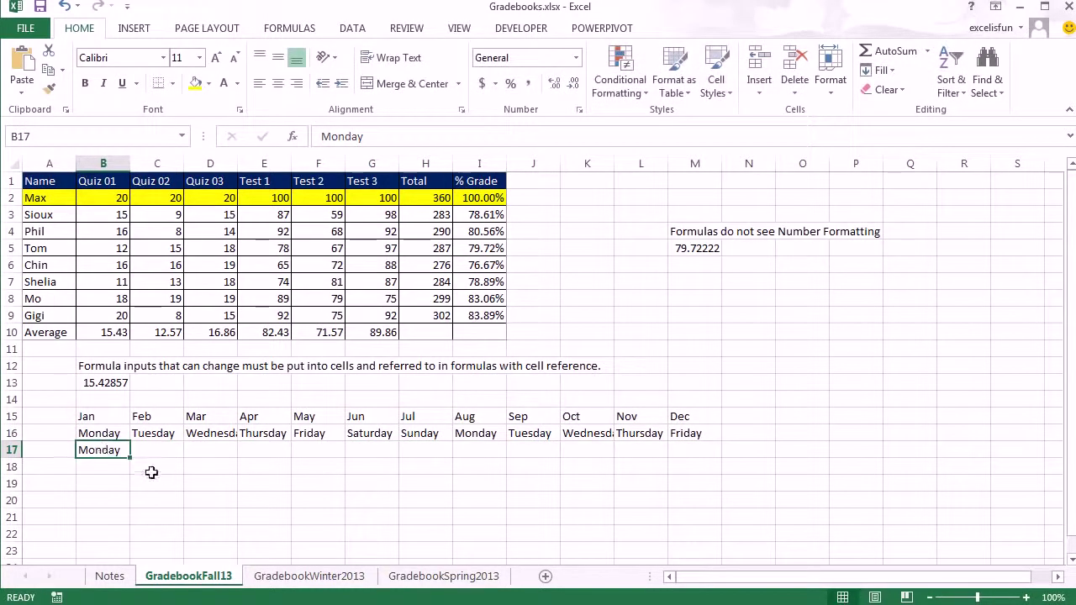
left_click_drag(132, 458, 729, 464)
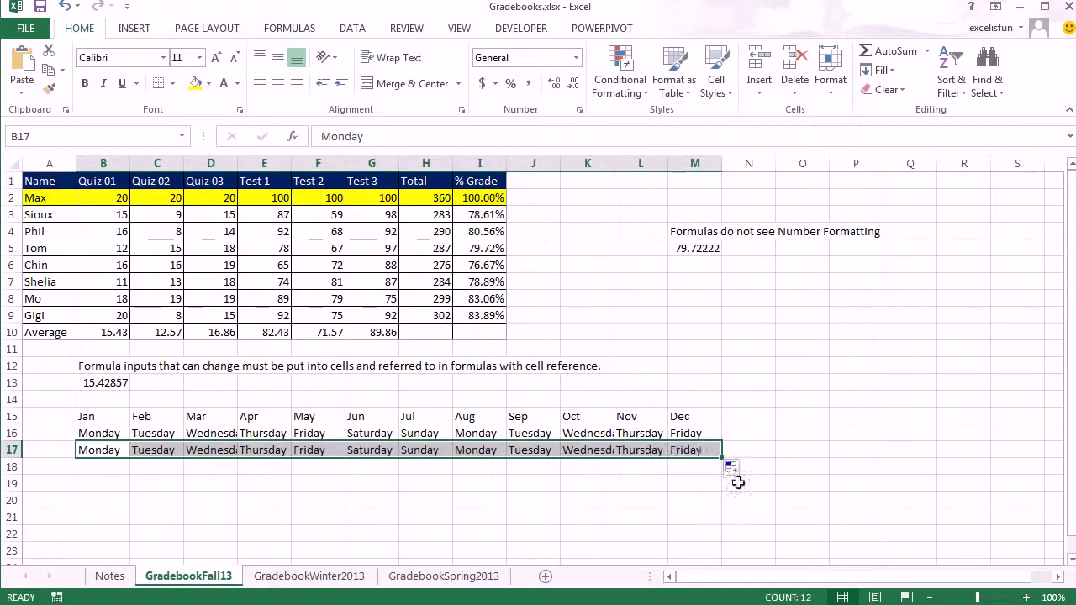
left_click(744, 471)
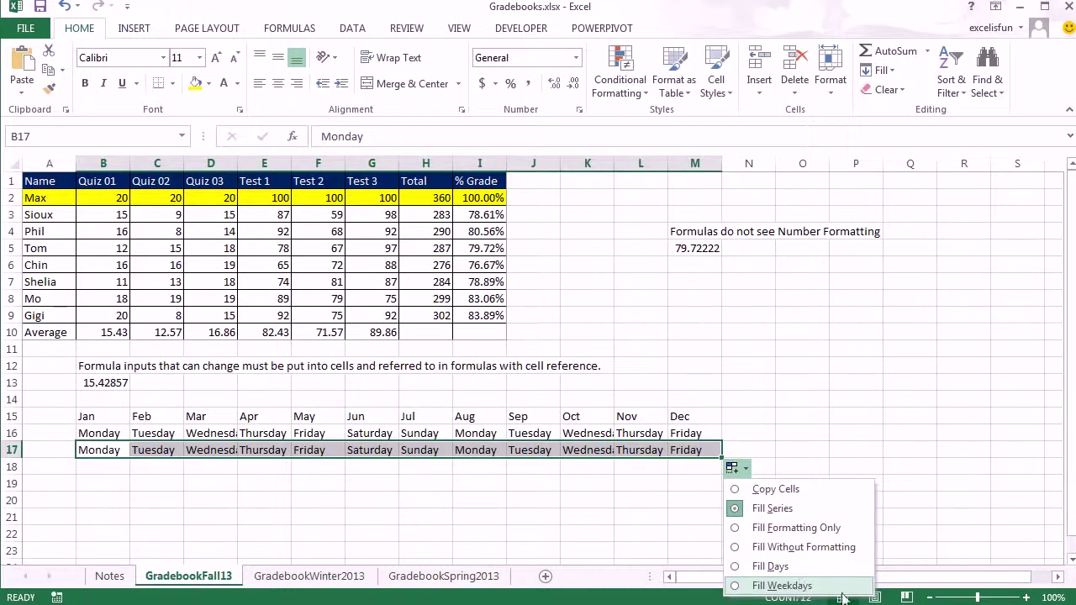
left_click(781, 585)
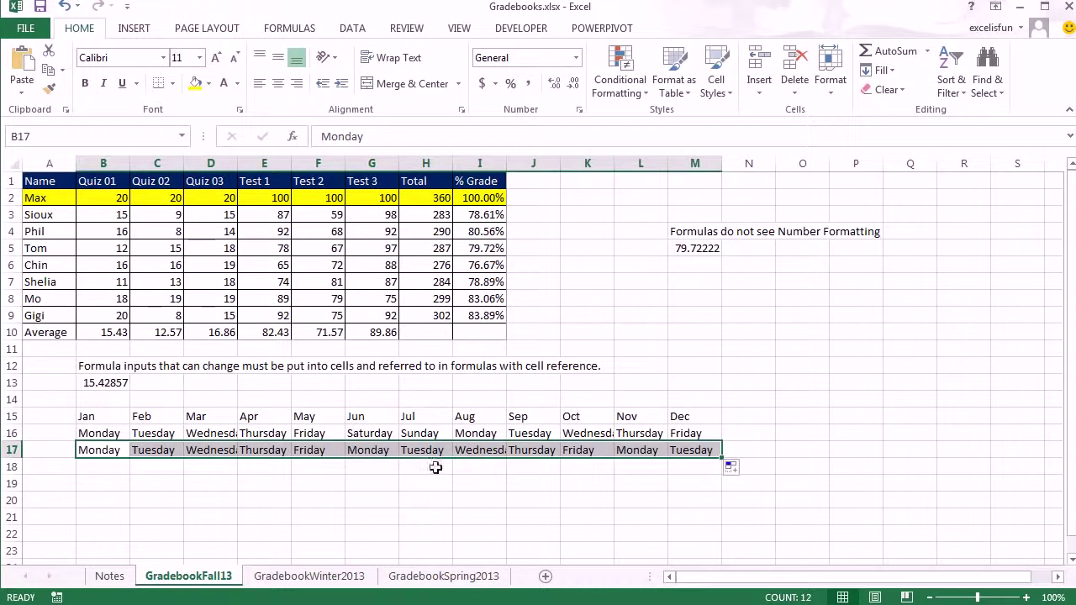
Step: Enter today's date, 10/23/2013, in B18 and format it with the 3/14 date type
left_click(111, 466)
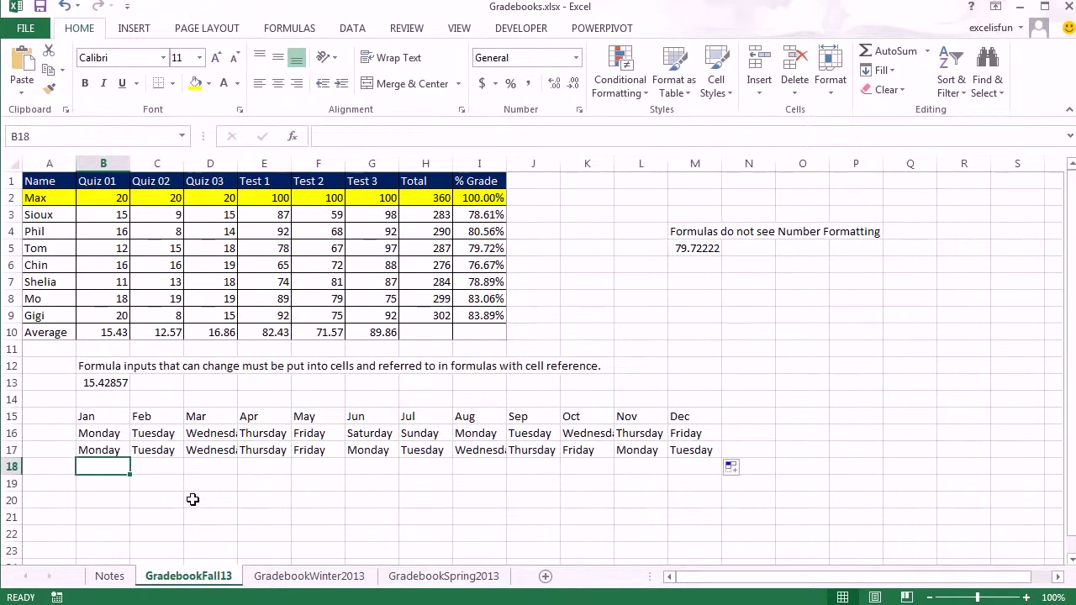
key("ctrl+semicolon")
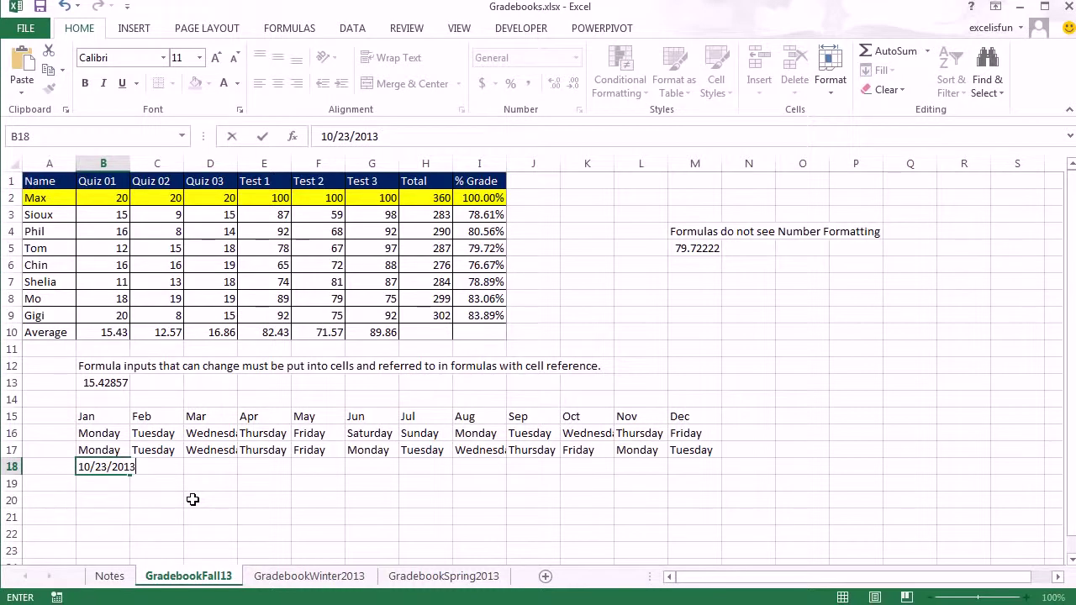
key("ctrl+Return")
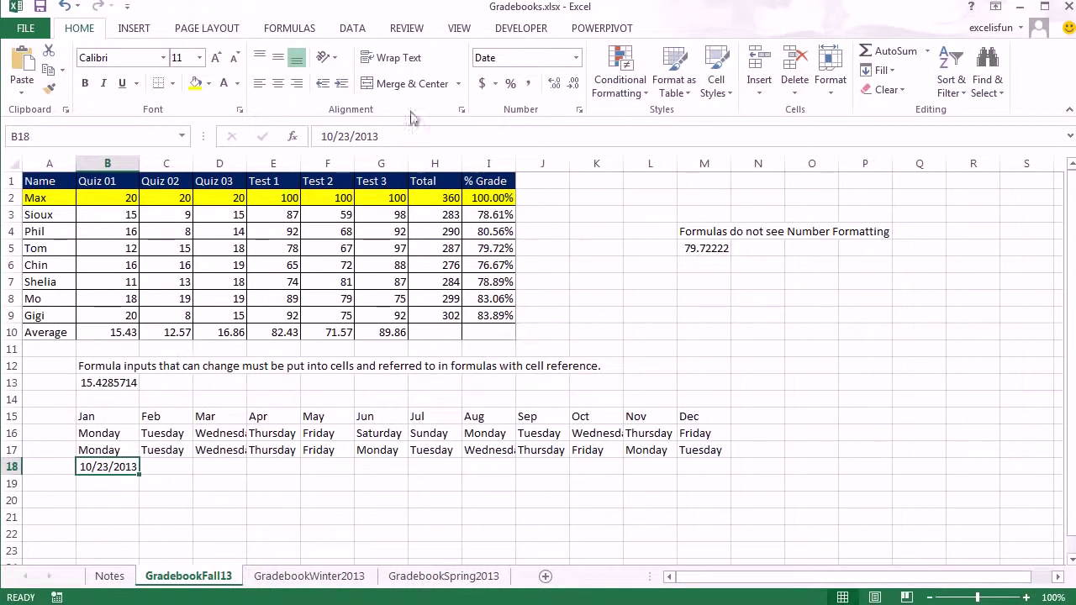
left_click(576, 58)
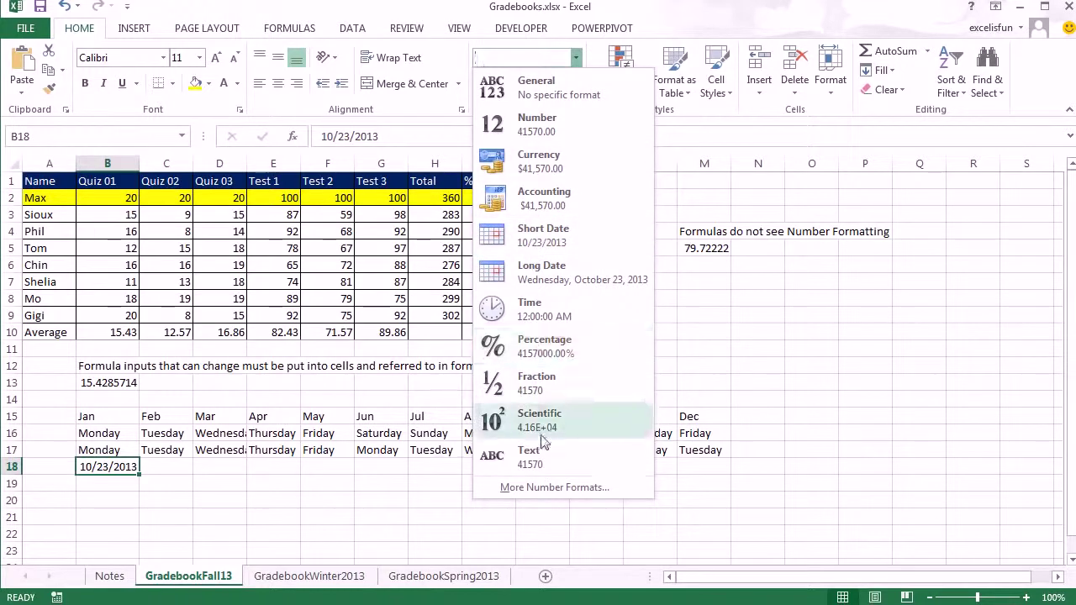
key("Escape")
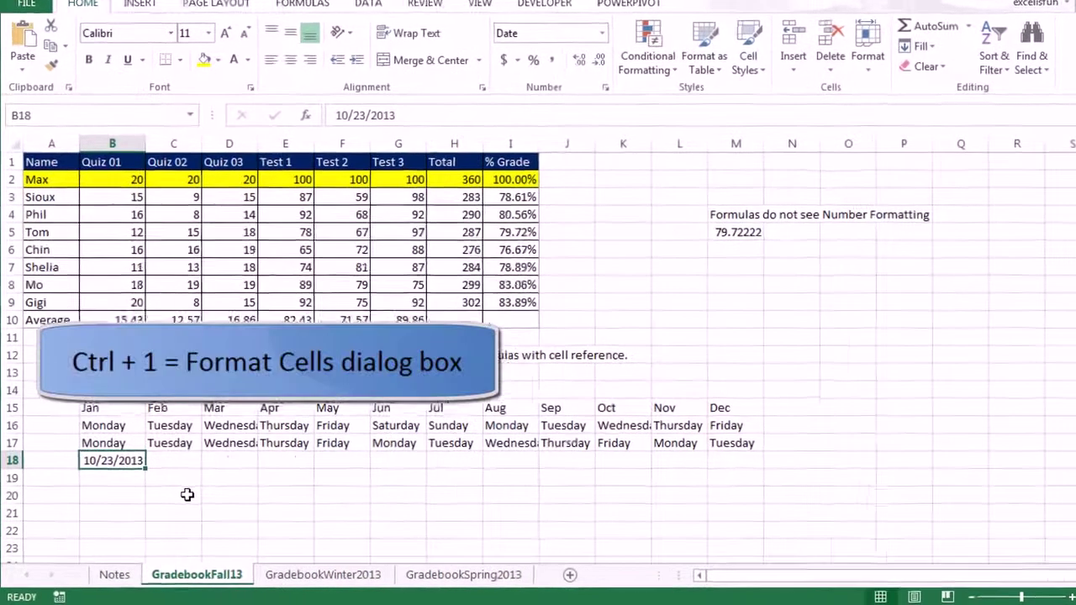
key("ctrl+1")
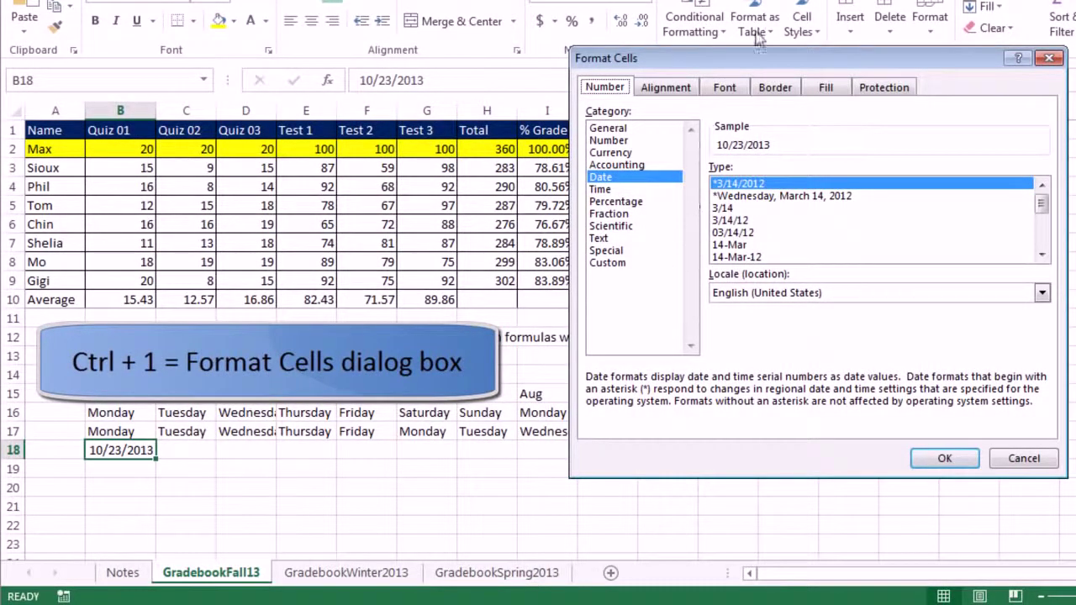
left_click(728, 208)
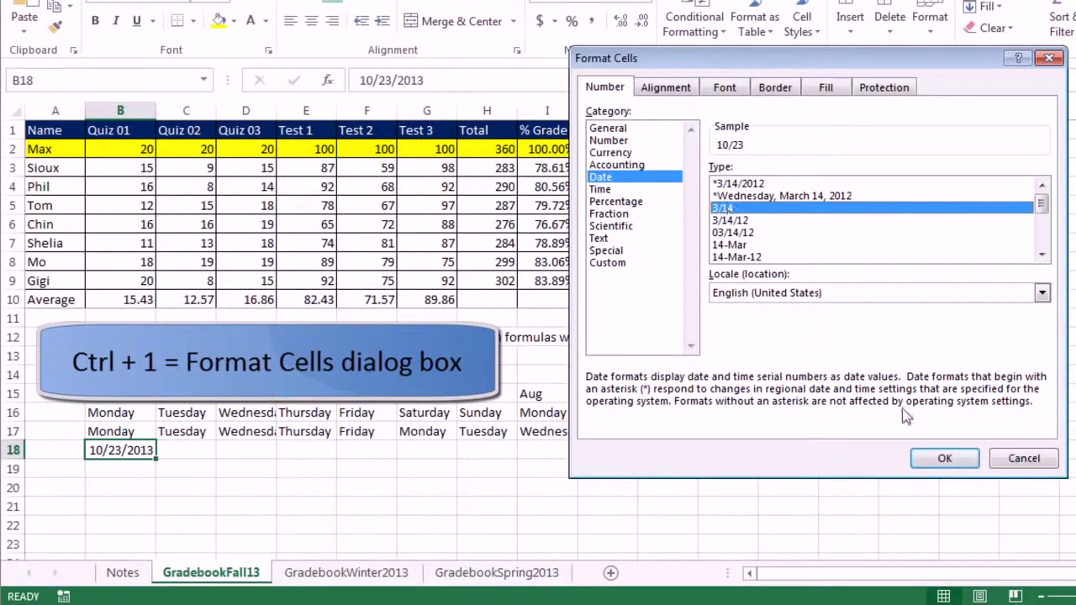
left_click(944, 458)
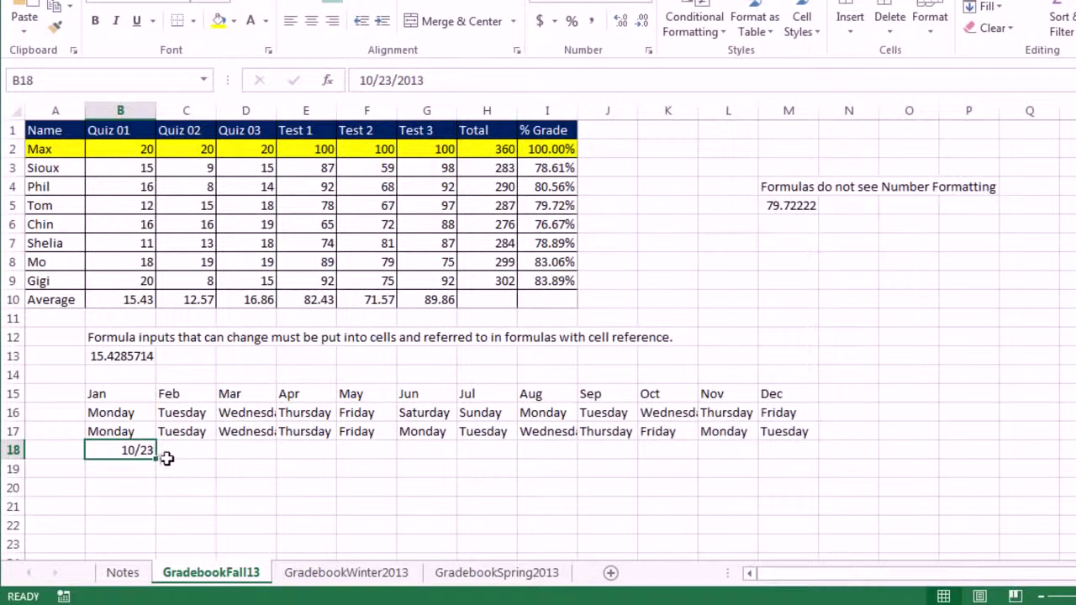
Step: Fill the date across row 18 to M18, trying the Fill Weekdays and Fill Months options and finishing with Fill Days
left_click_drag(156, 460, 790, 462)
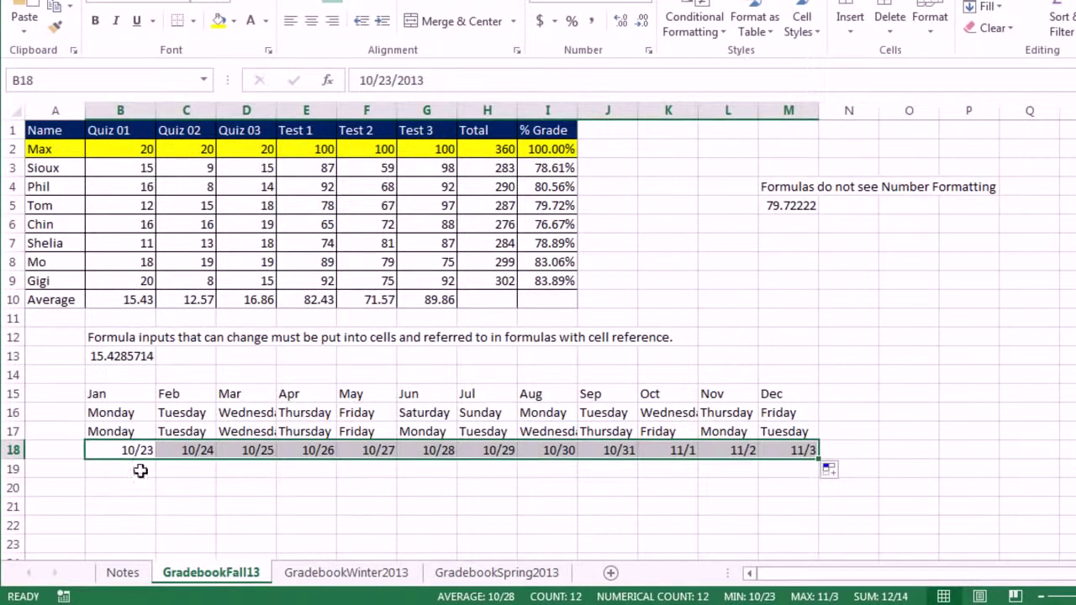
left_click(843, 476)
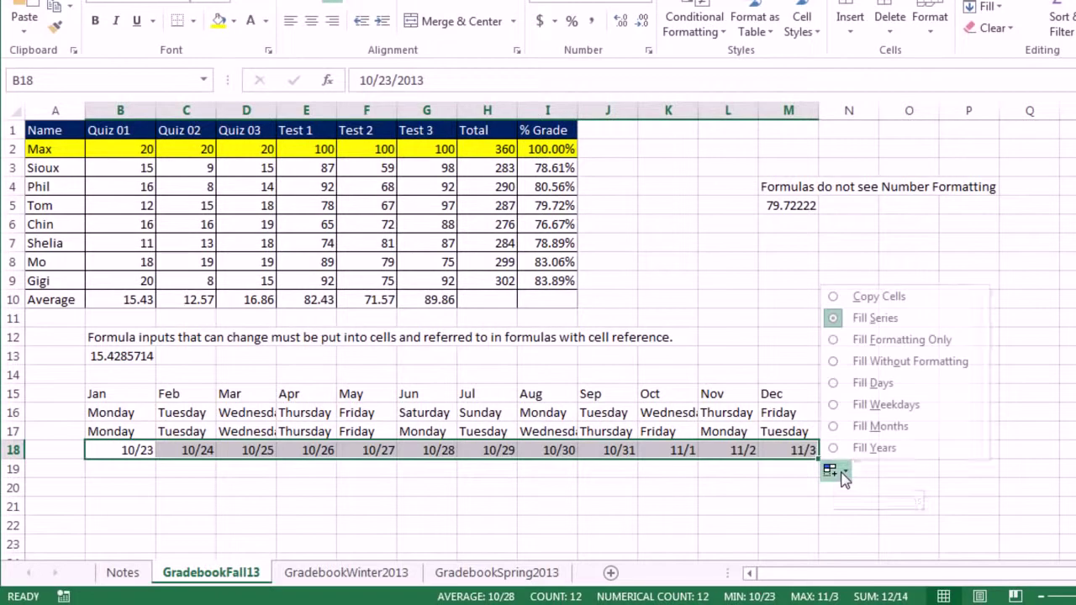
left_click(862, 409)
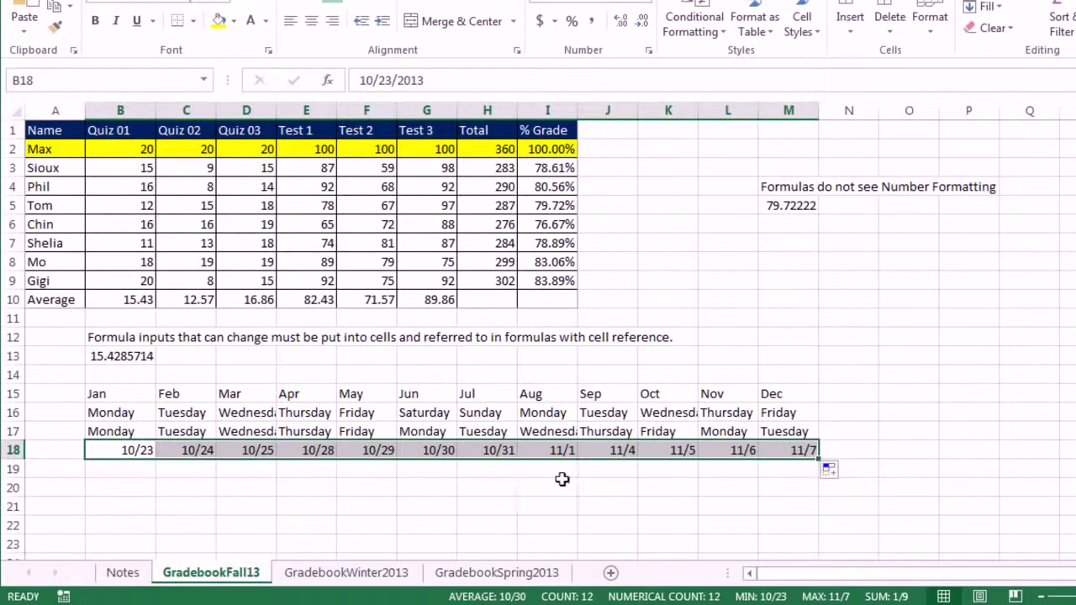
left_click(832, 470)
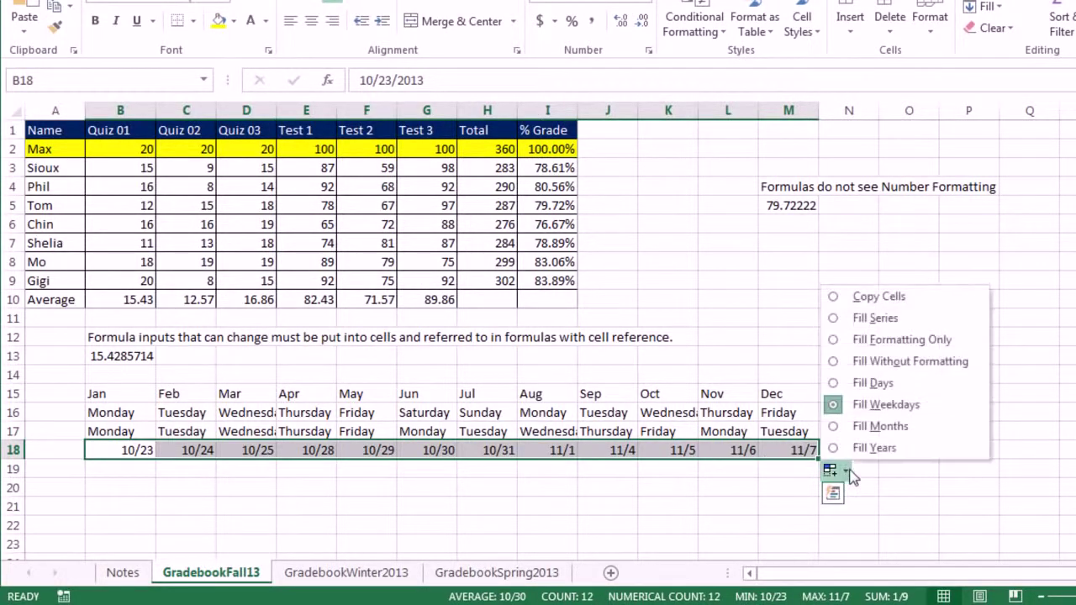
left_click(885, 428)
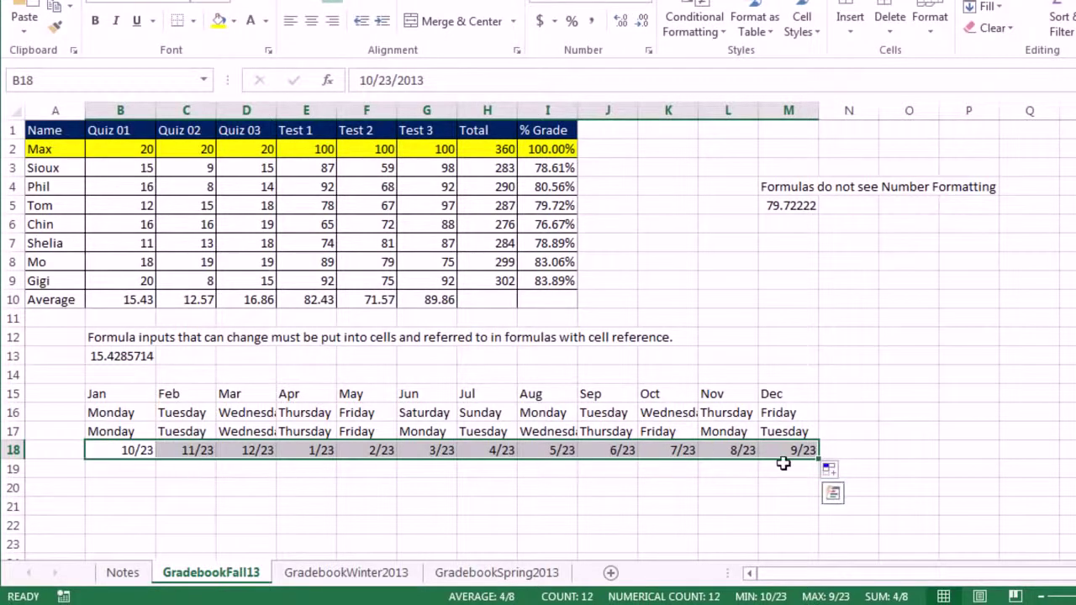
left_click(832, 470)
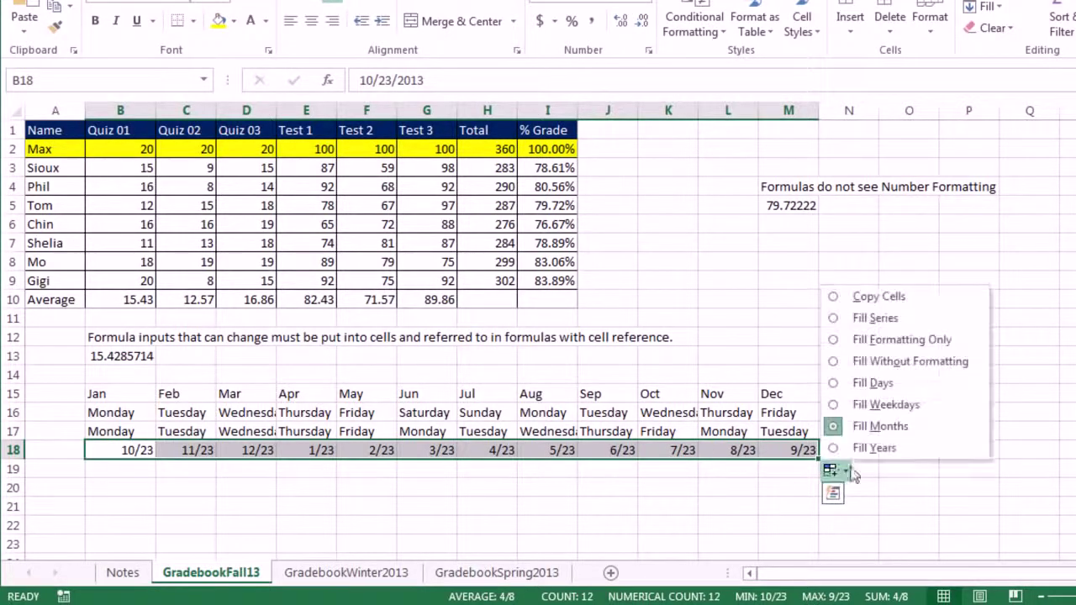
left_click(872, 382)
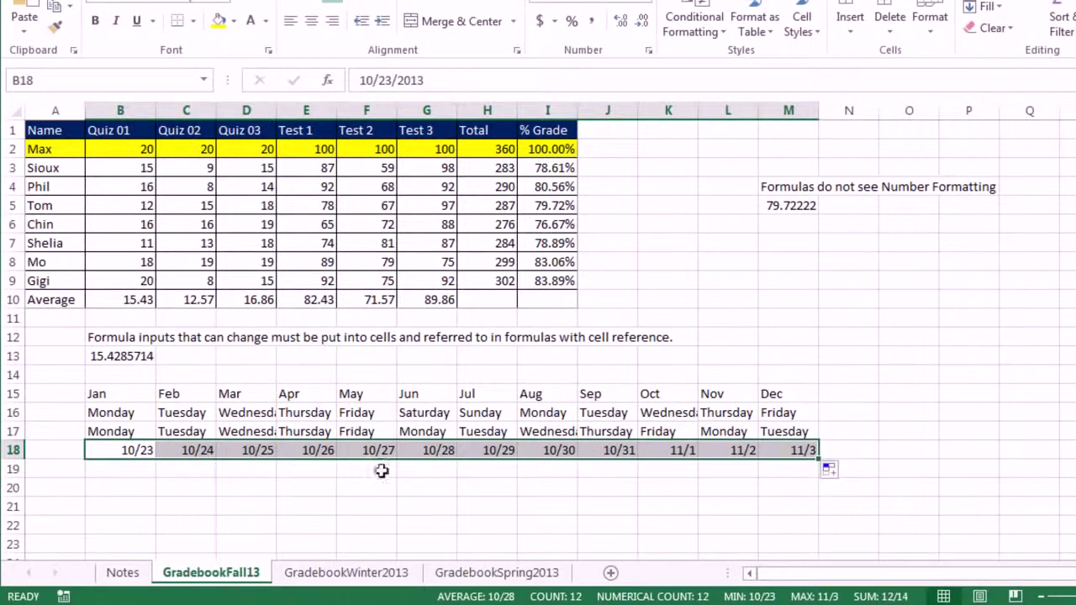
Step: Enter 1 in B19 and 2 in C19 and extend the number series across row 19 to M19
left_click(127, 468)
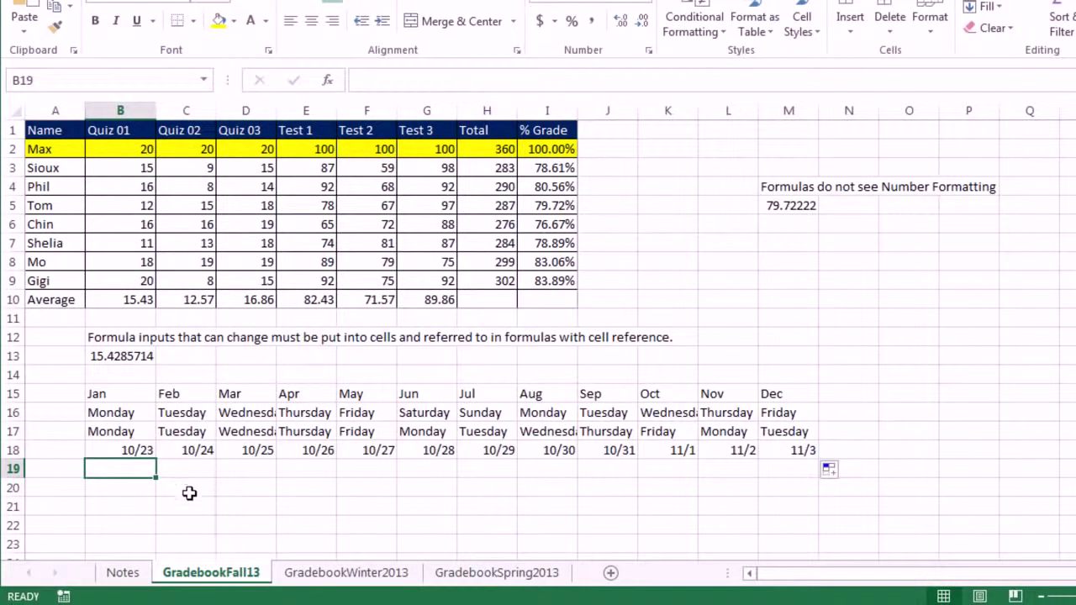
type("1")
key("Tab")
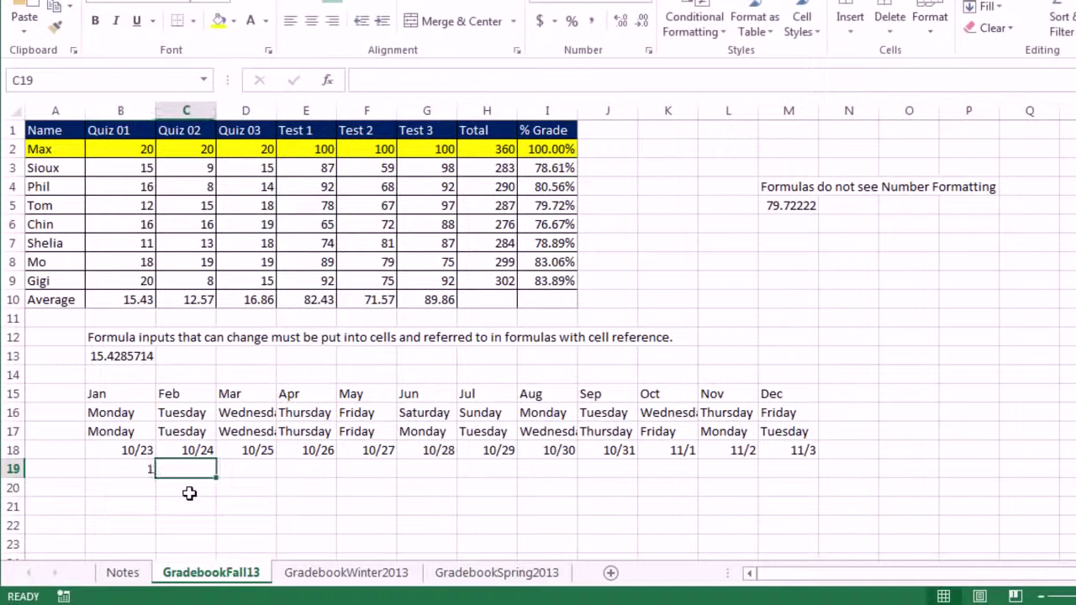
type("2")
left_click(230, 508)
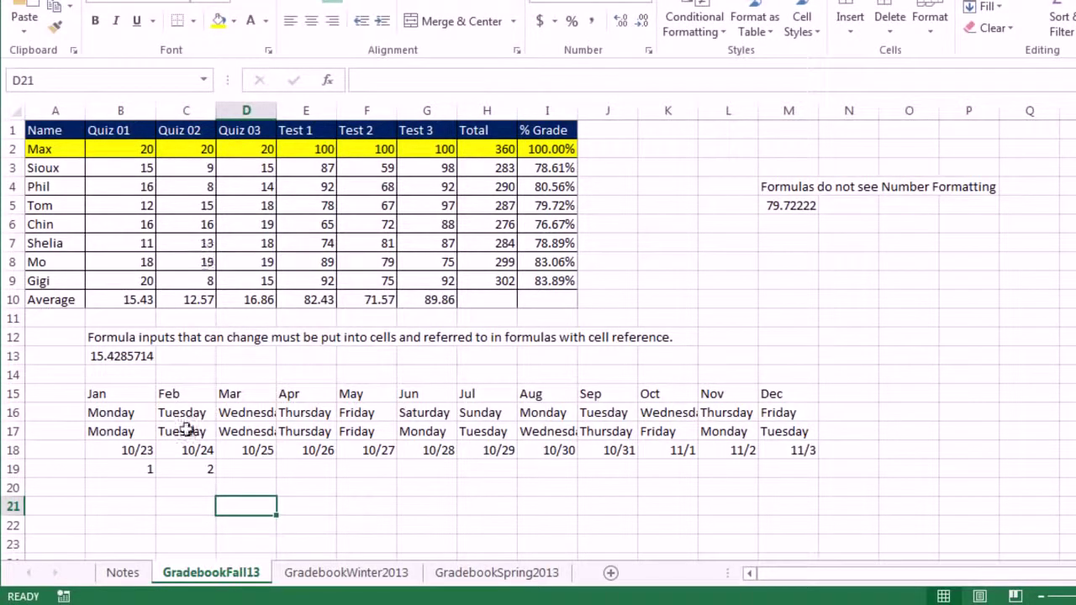
left_click_drag(125, 473, 799, 482)
Step: Enter 10 in B20 and 20 in C20 and extend the series across row 20 to M20
left_click(115, 498)
left_click(118, 480)
type("10")
key("Tab")
type("20")
key("Tab")
left_click_drag(118, 485, 812, 496)
Step: Enter 10 in B21 and 5 in C21 and extend the decreasing series across row 21 to M21
left_click(135, 510)
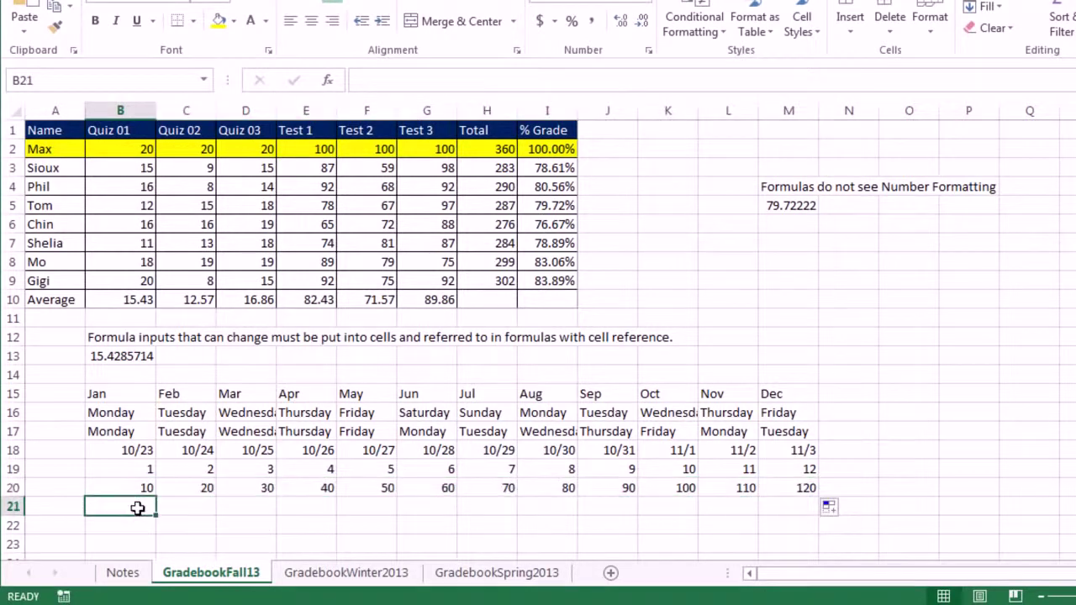
type("10")
key("Tab")
type("5")
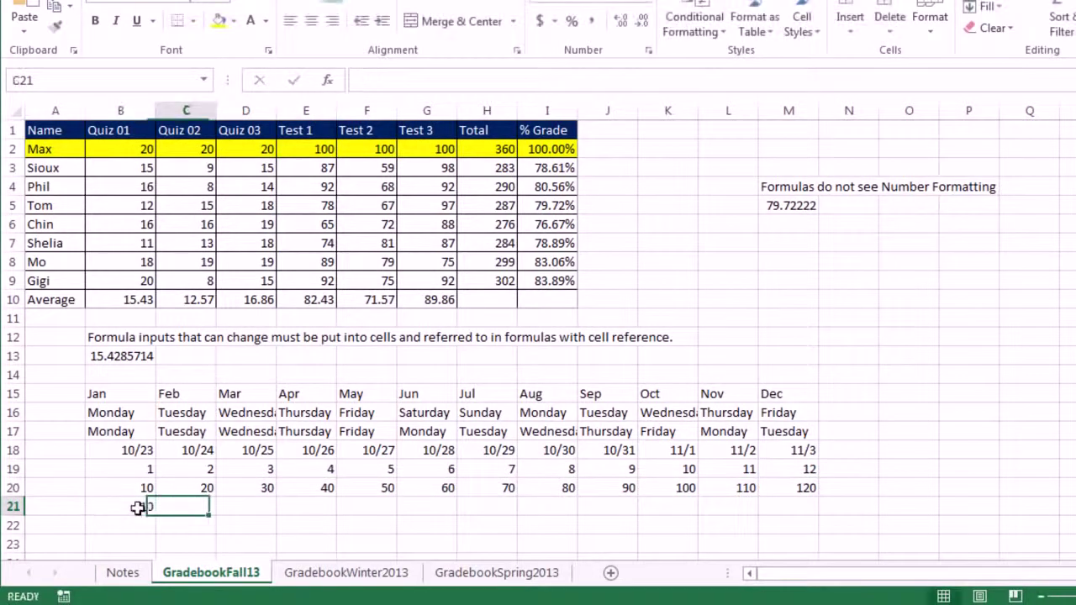
key("Tab")
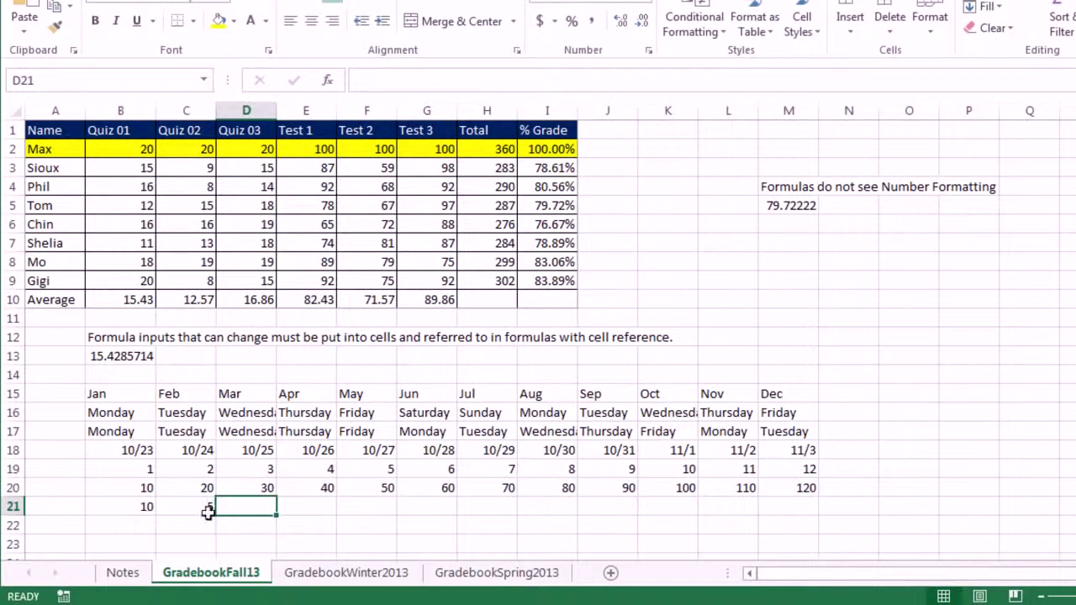
left_click_drag(135, 511, 811, 519)
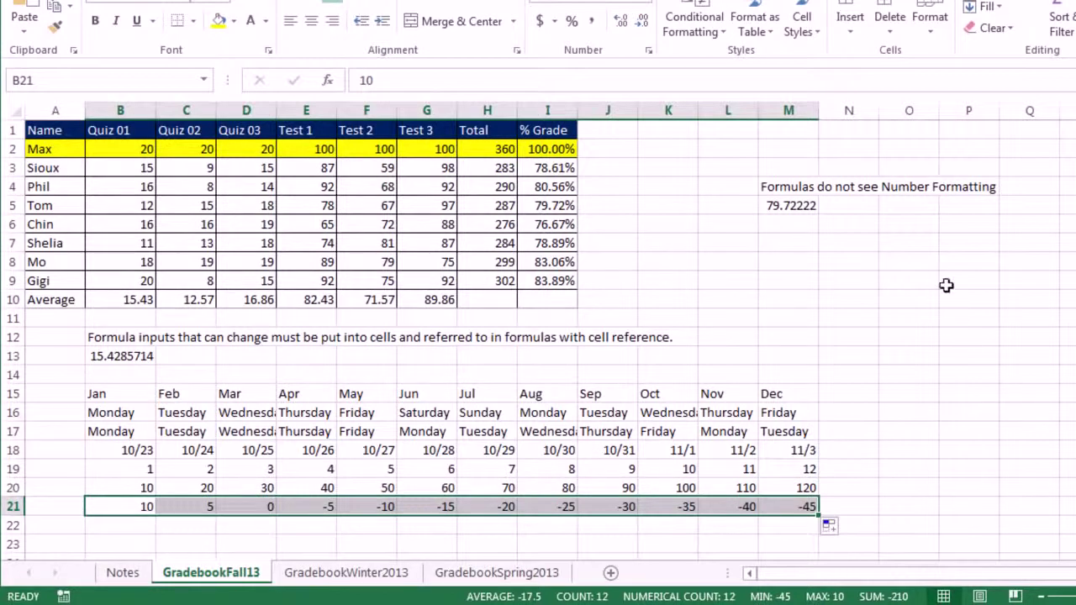
Step: Fill O8:P13 with sample numbers: 2, 1, 2, 3, 5, 1 in column O and 3, 2, 1, 2, 3, 2 in column P
left_click_drag(905, 264, 933, 344)
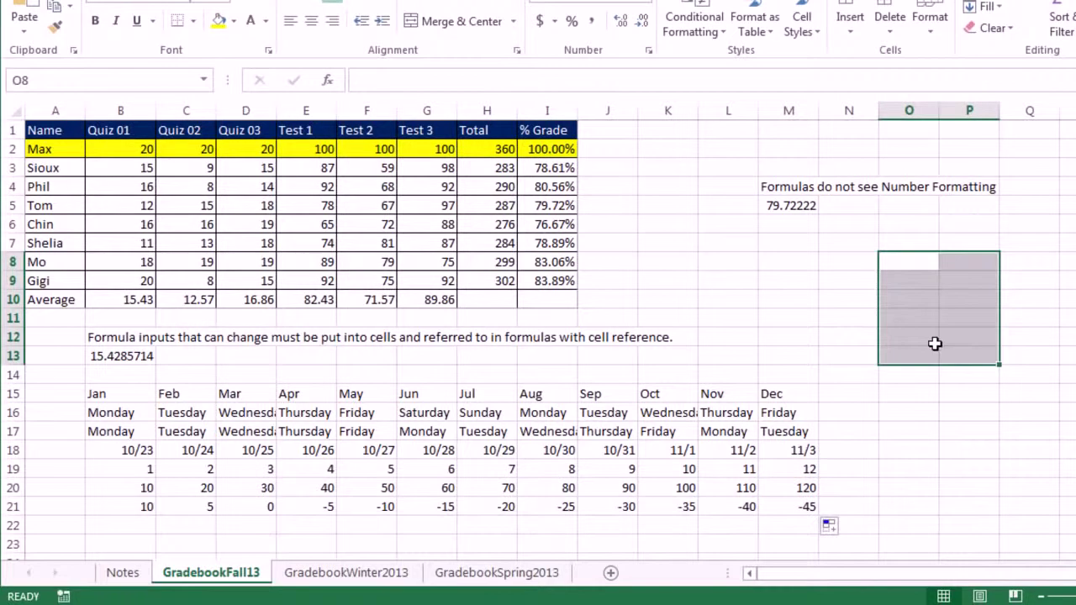
type("2")
key("Return")
type("1")
key("Return")
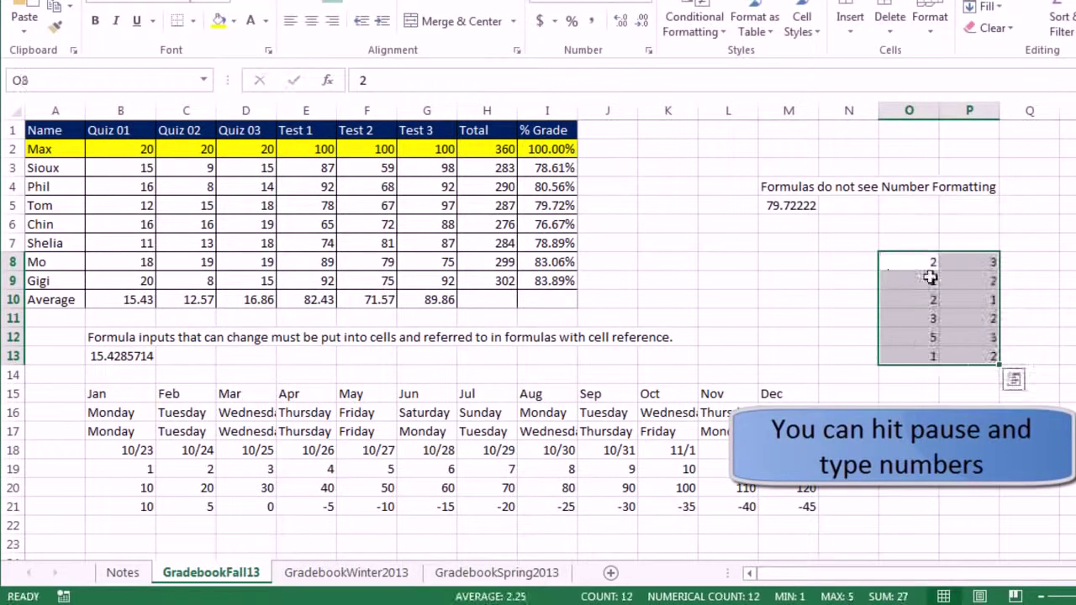
Step: Sum O8:P8 in Q8, copy the formula down to Q13 beside the sample numbers, and clear Q8:Q13 after checking the last formula
left_click(1031, 263)
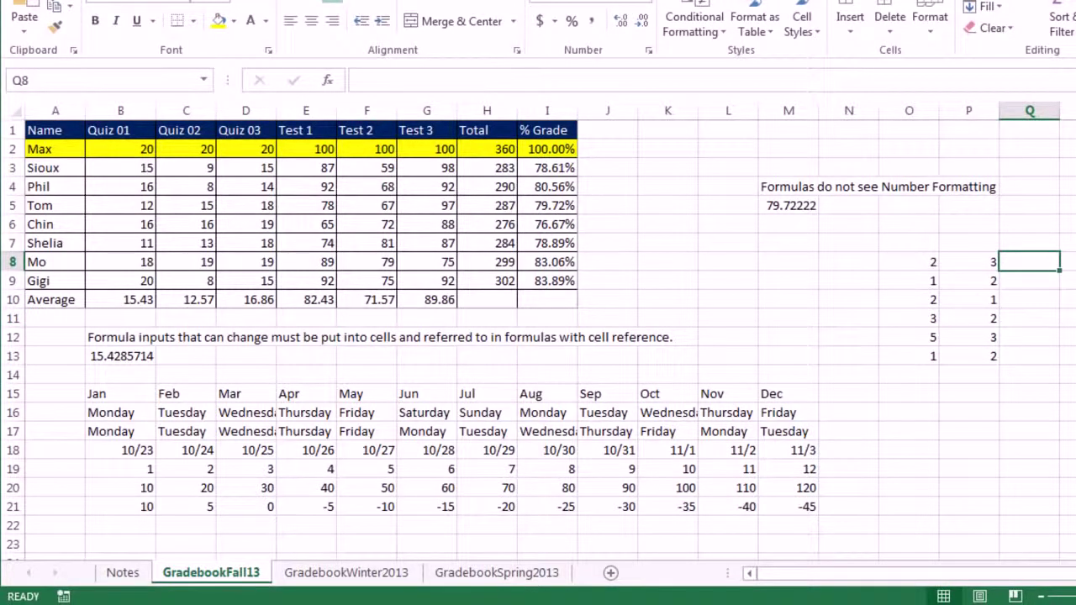
key("alt+equal")
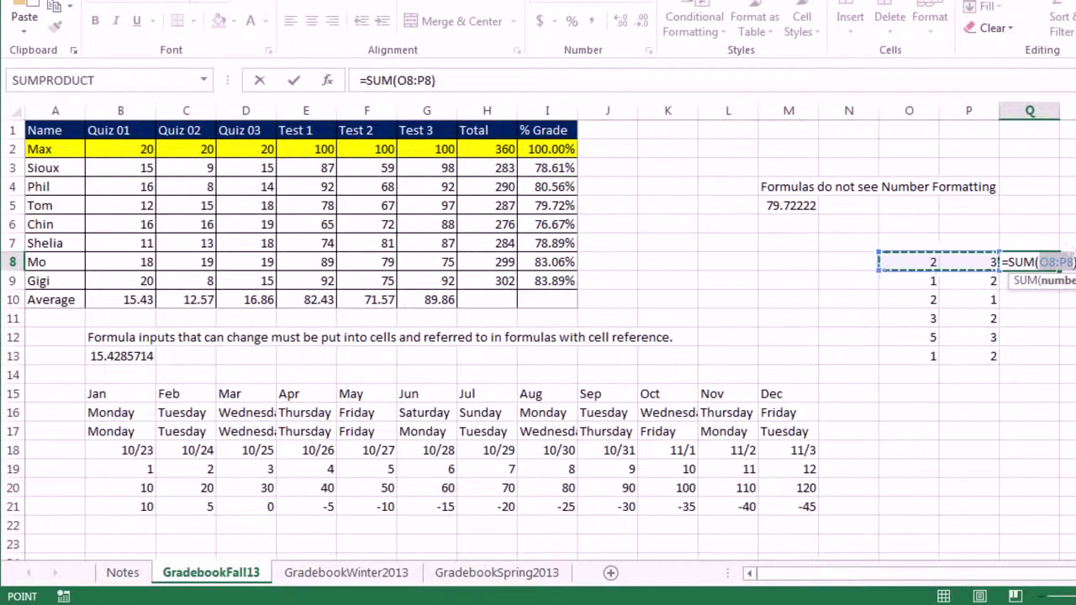
key("ctrl+Return")
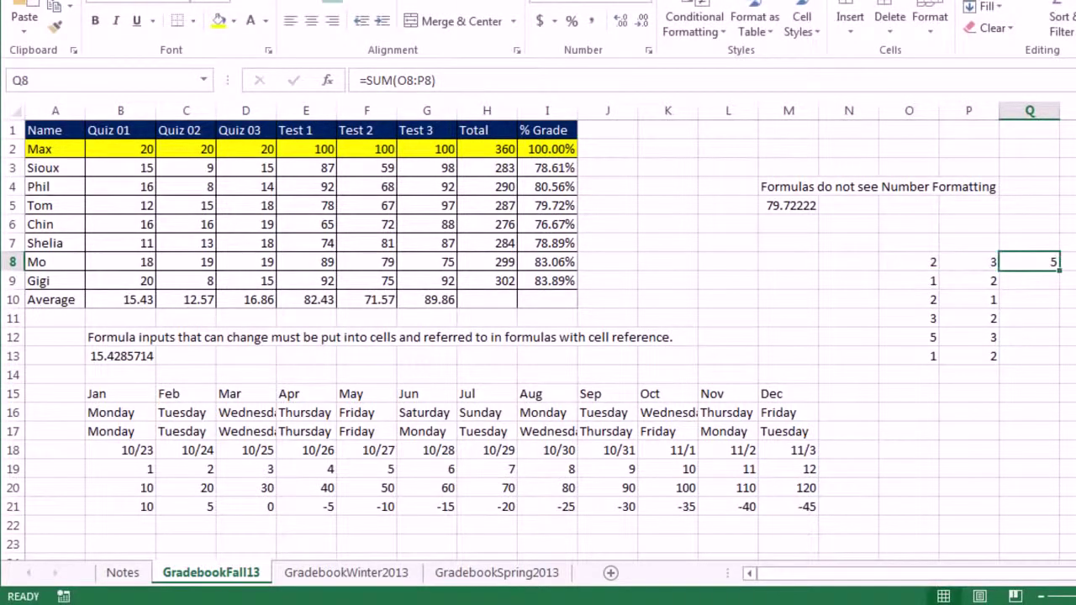
double_click(1059, 273)
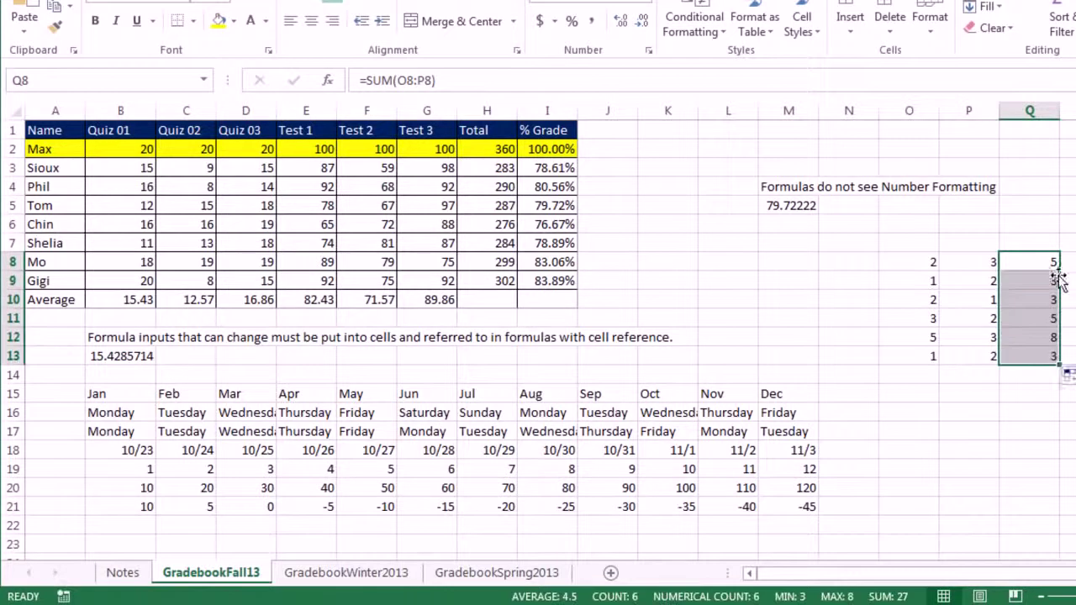
left_click(1035, 356)
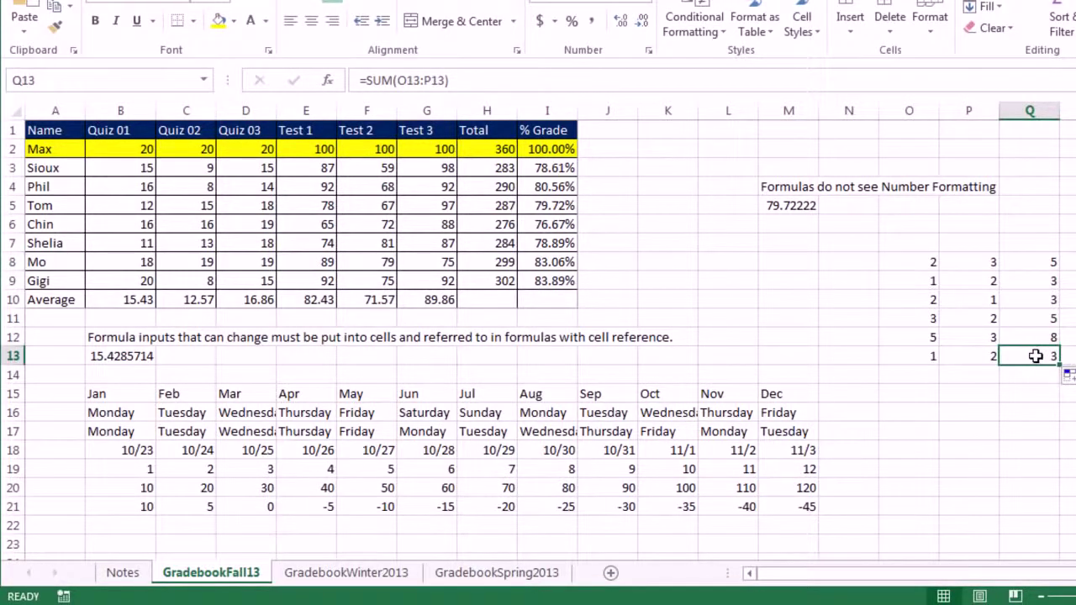
key("F2")
key("Escape")
left_click_drag(1033, 262, 1040, 354)
key("Delete")
Step: Enter =SUM(O8:P8) in N8, copy it down to N13 beside the sample numbers, and clear N8:N13
left_click(859, 267)
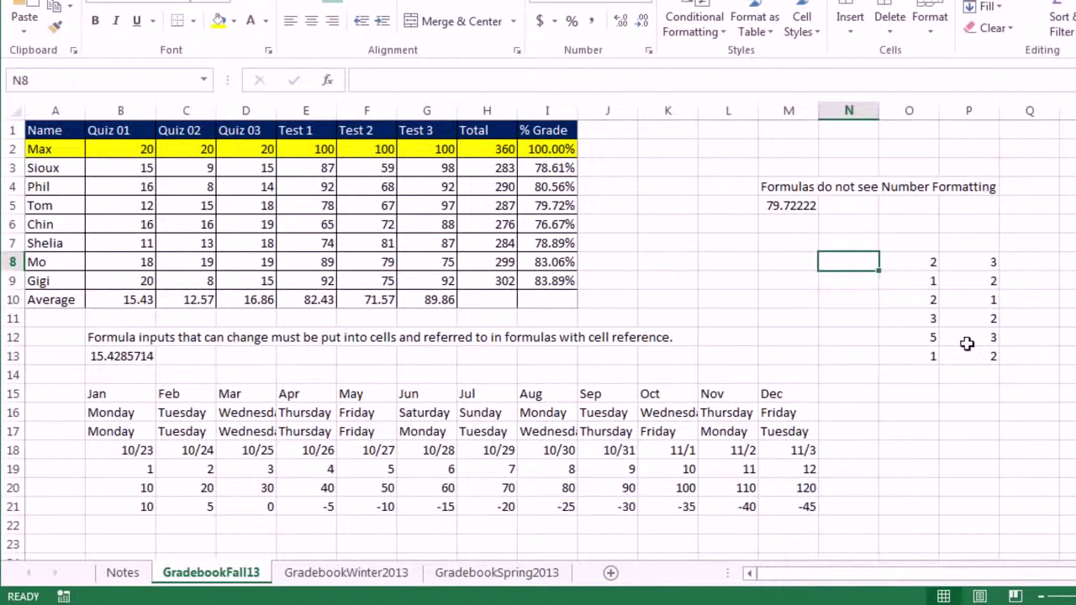
key("alt+equal")
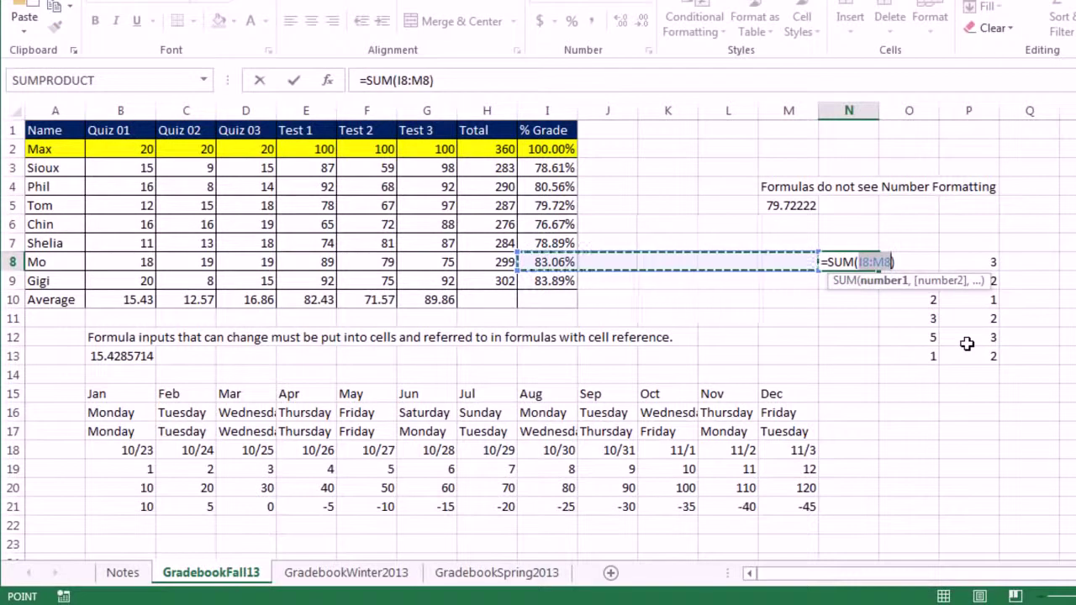
left_click(977, 264)
left_click_drag(977, 264, 932, 267)
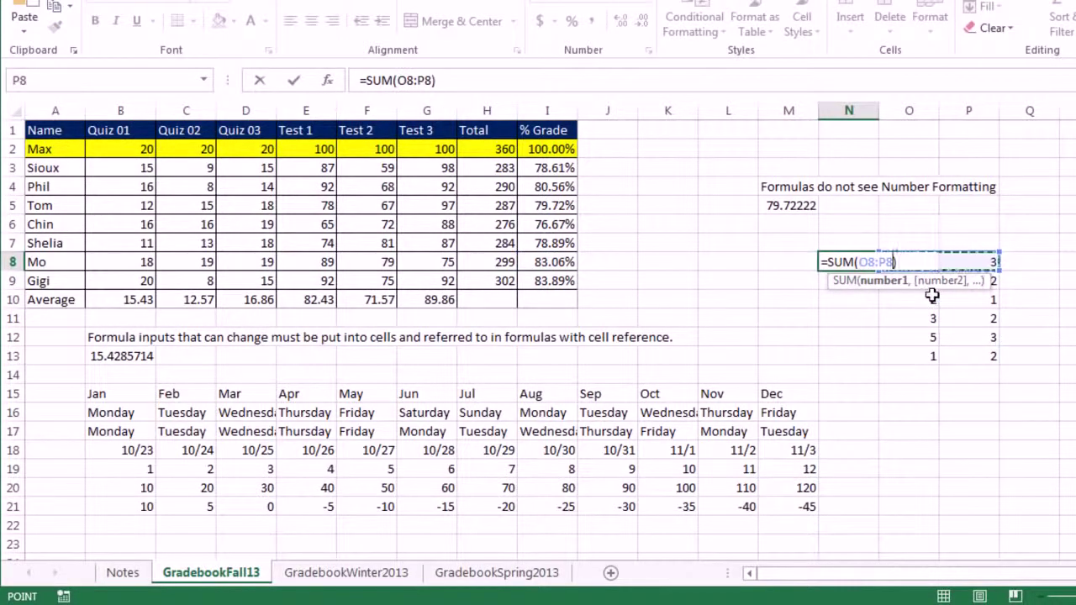
key("ctrl+Return")
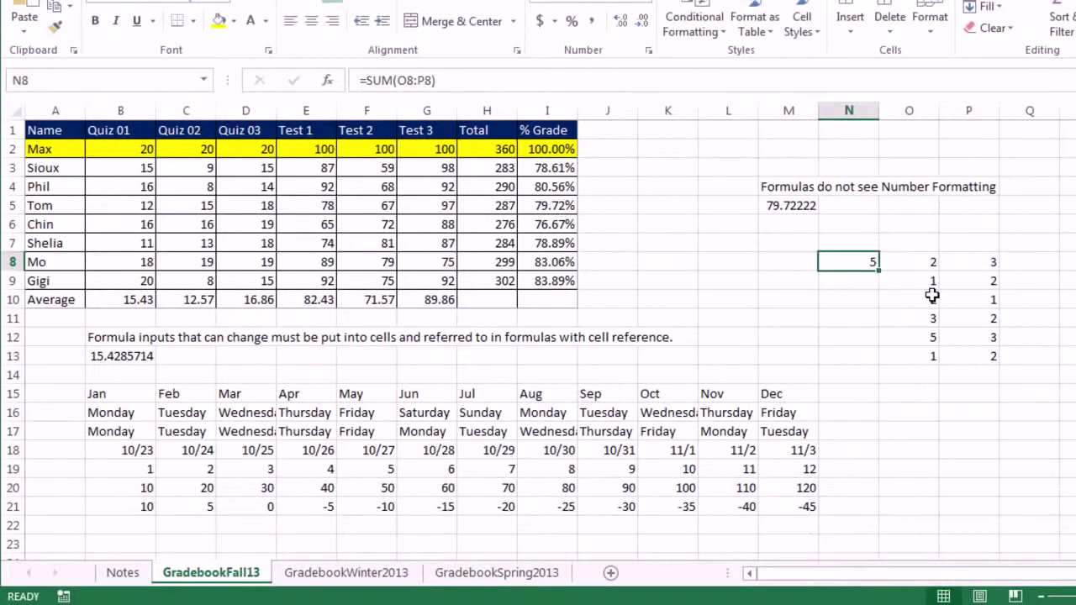
double_click(878, 266)
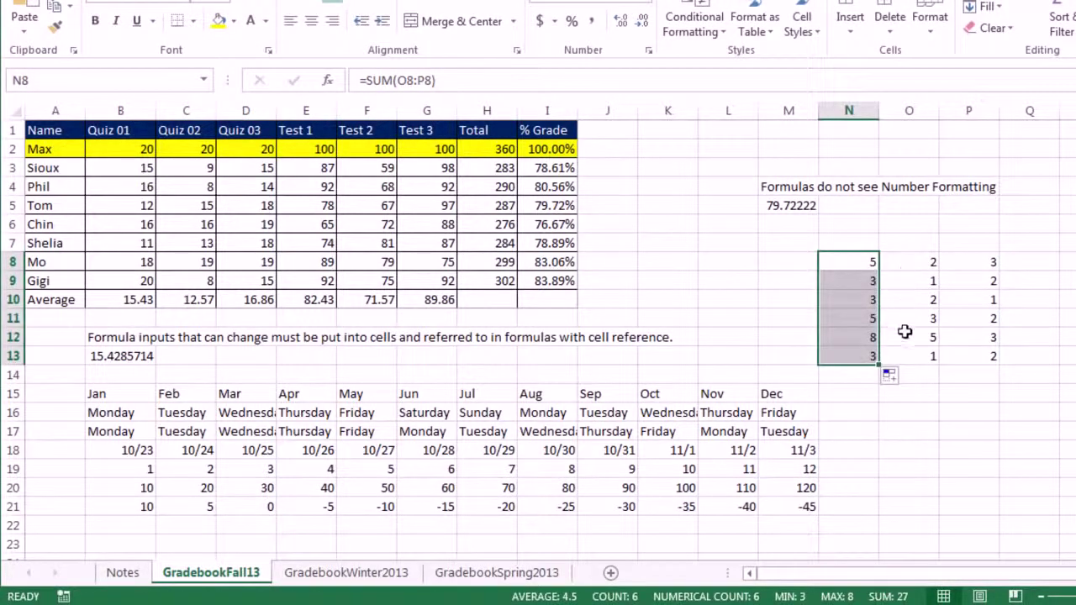
key("Delete")
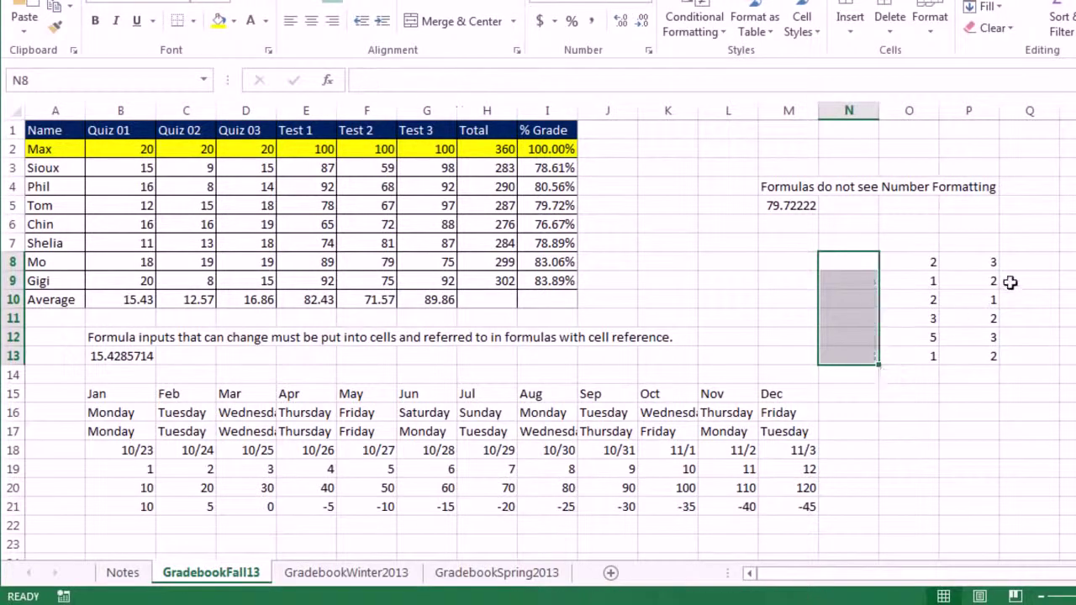
Step: Fill Q8:Q11 beside the sample numbers with the value 1
left_click_drag(1018, 261, 1018, 311)
type("1")
key("ctrl+Return")
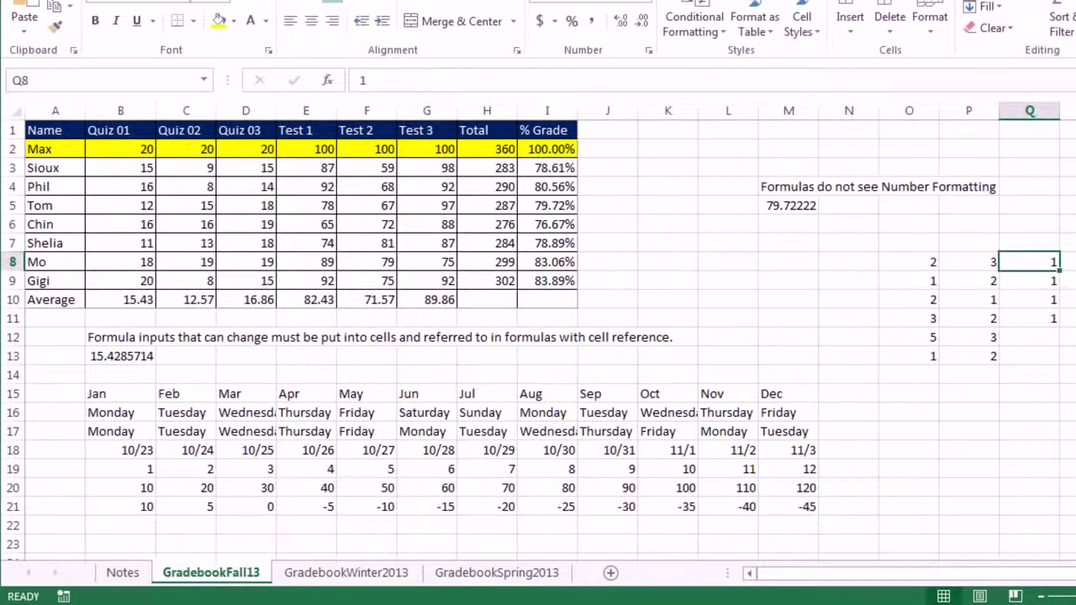
Step: Replace Q8 with =SUM(O8:P8) and copy the formula down over the existing entries to Q11
key("alt+equal")
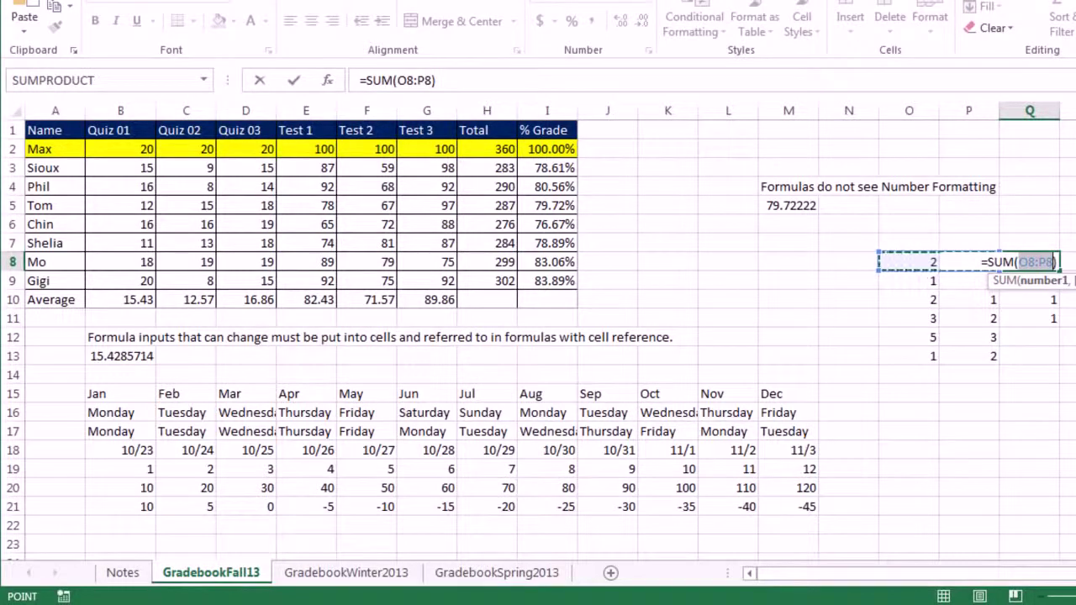
key("ctrl+Return")
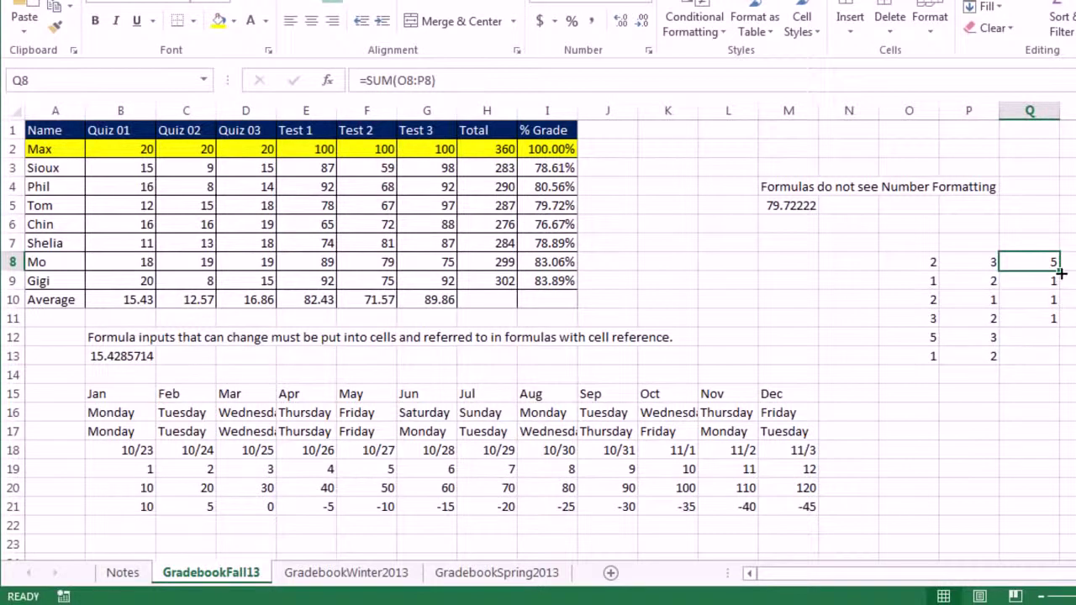
left_click_drag(1060, 270, 1061, 326)
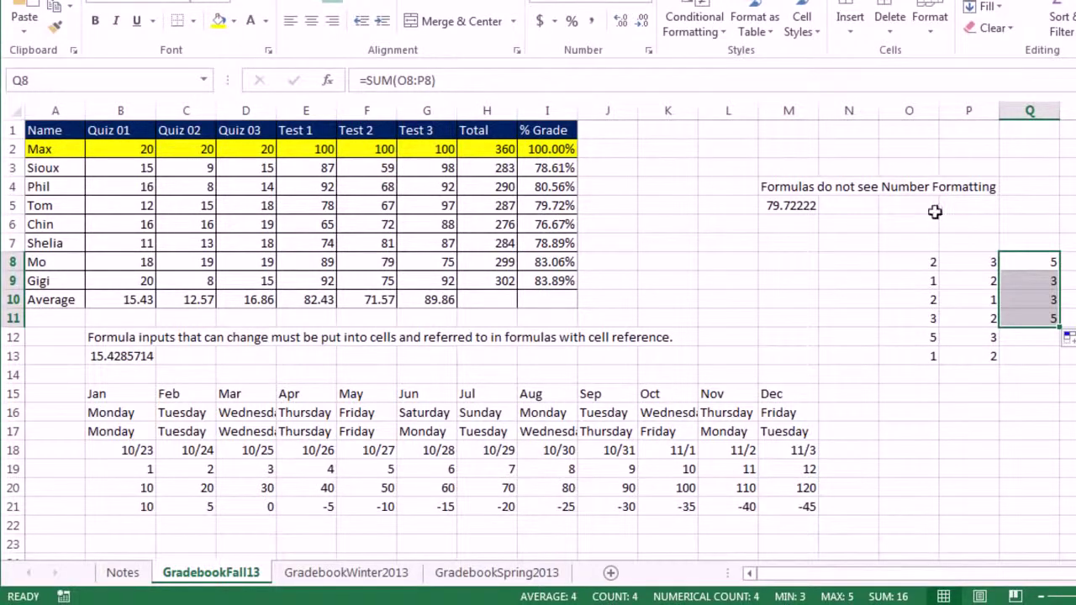
Step: Check the print preview of the Fall gradebook, return to the sheet and select the empty cell M9
key("ctrl+p")
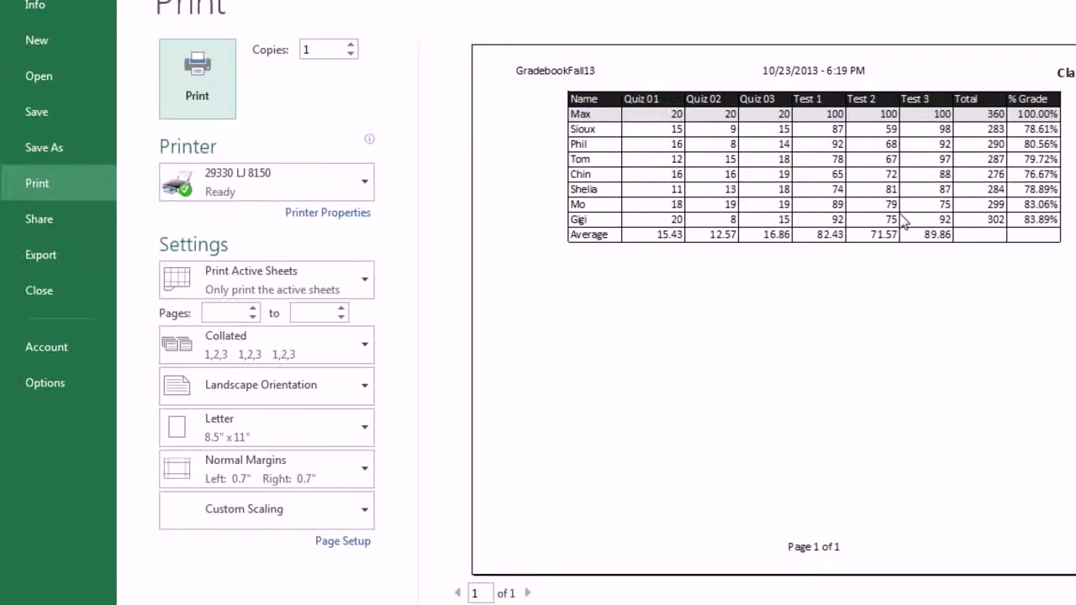
key("Escape")
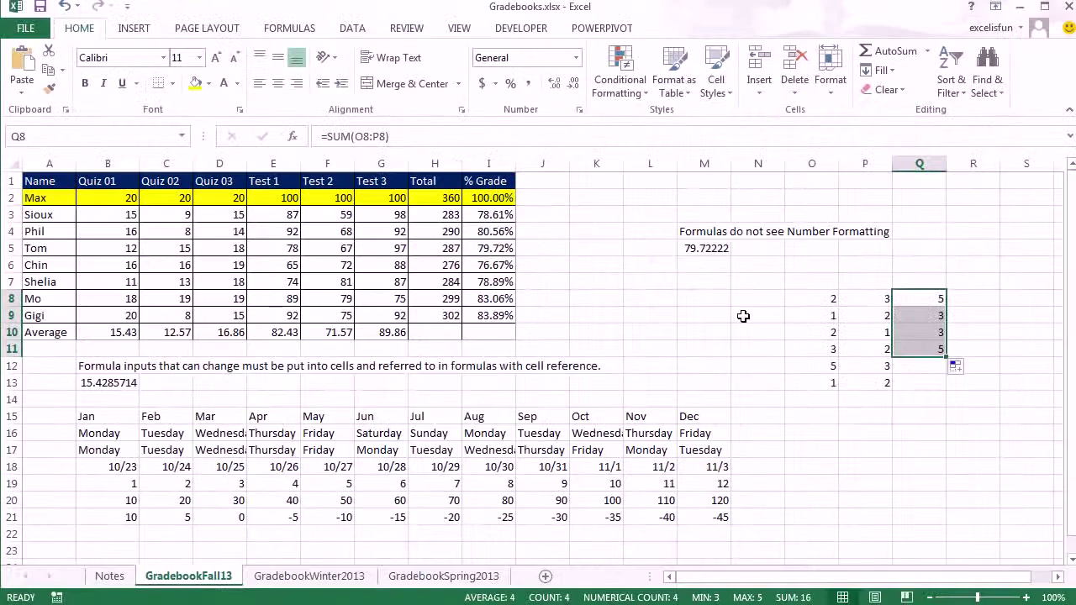
left_click(781, 279)
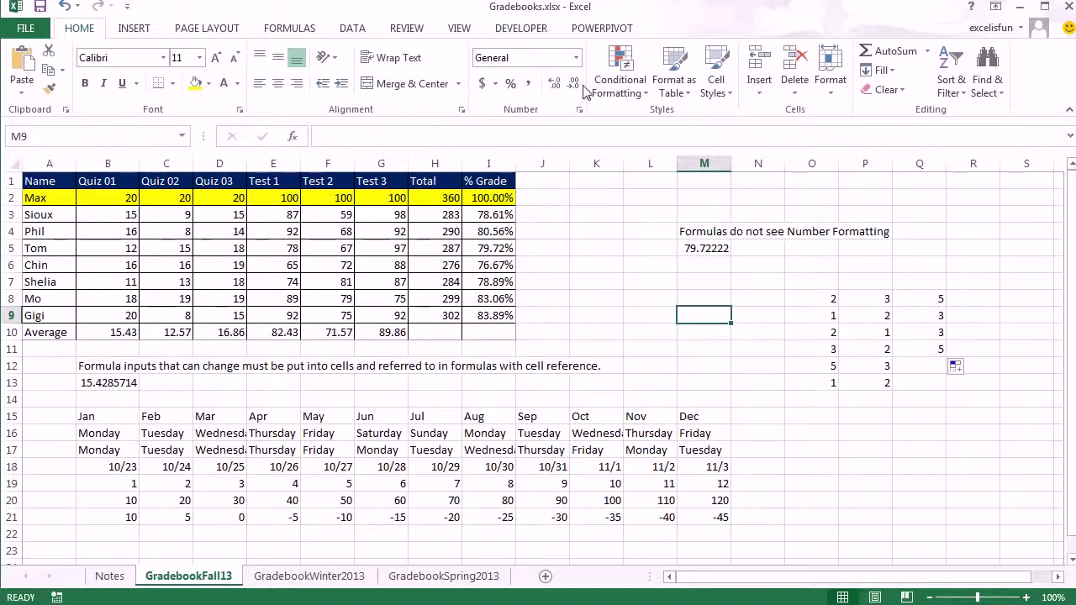
Step: Save the workbook under the new name Gradebooks-Video19-ExcelBasics01 as an Excel Workbook
key("F12")
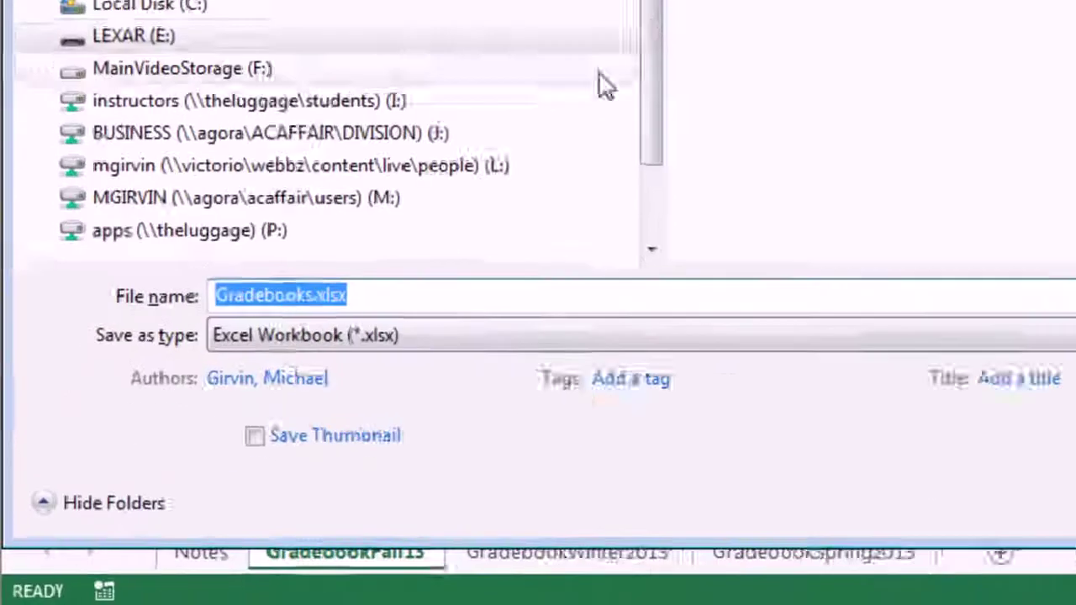
left_click(292, 316)
type("-Video19-ExcelBasics01")
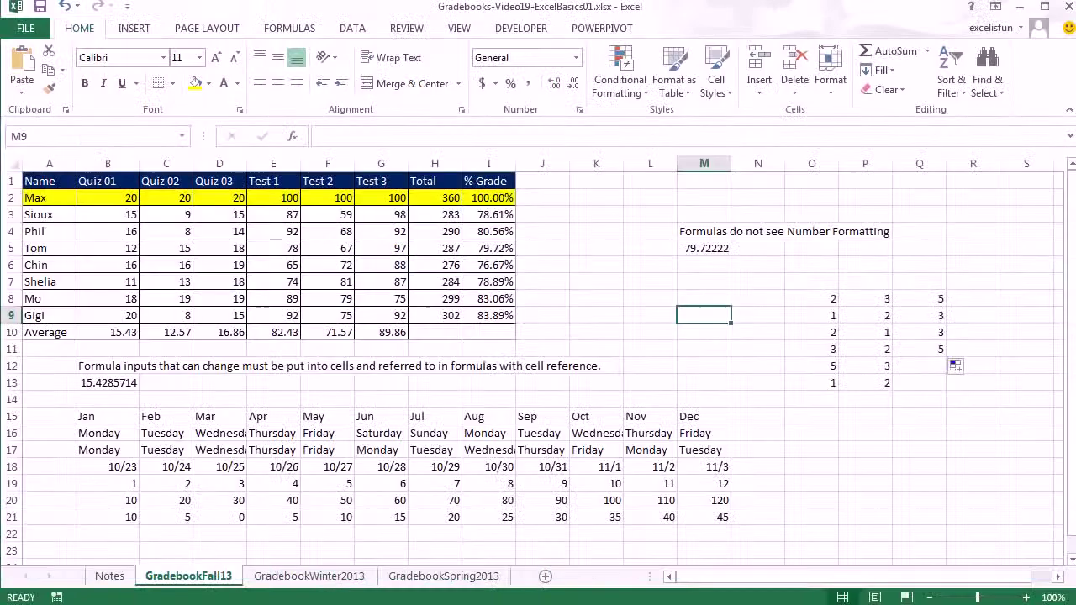
key("Return")
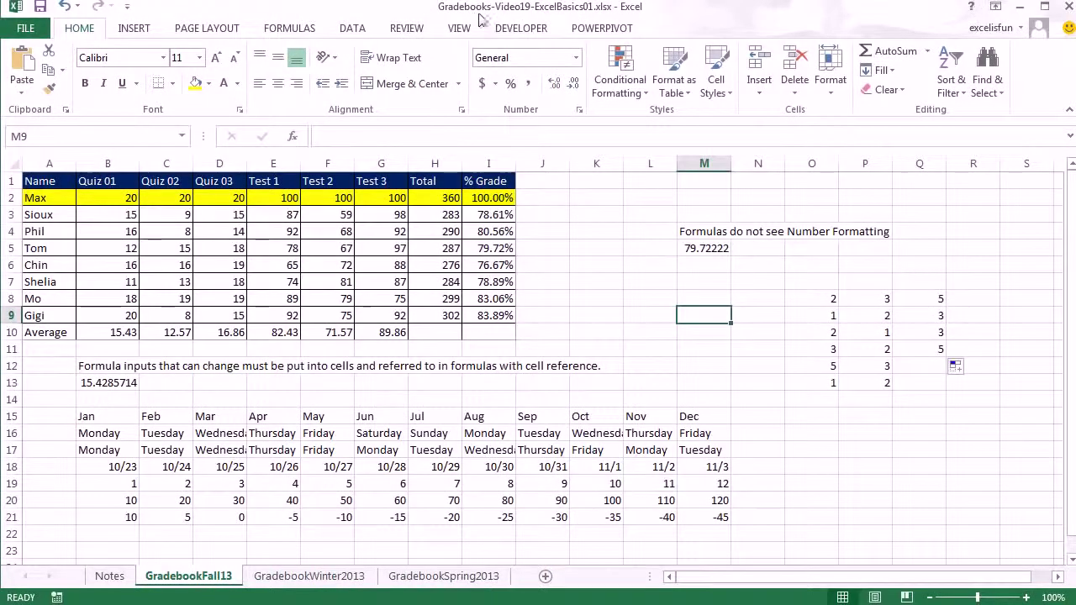